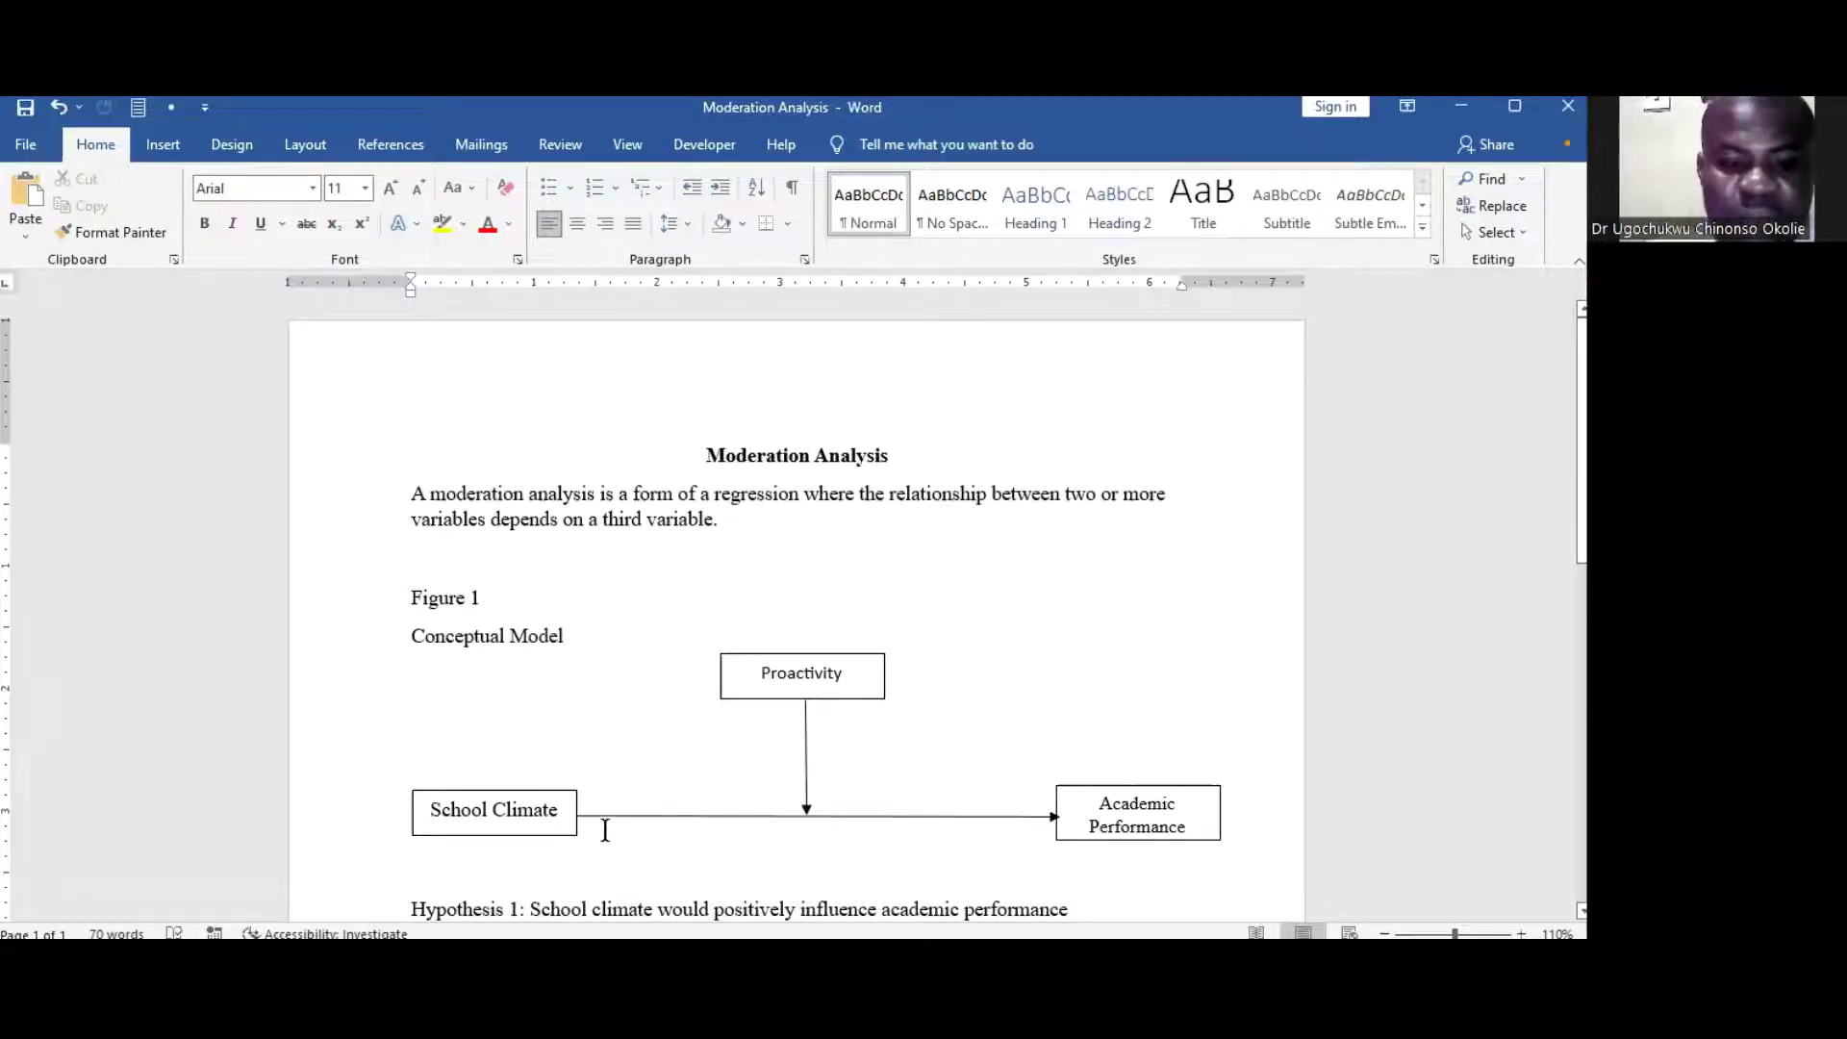
Review the School Climate, Academic Performance and Proactivity boxes of the conceptual model and the hypotheses beneath it.
click(507, 818)
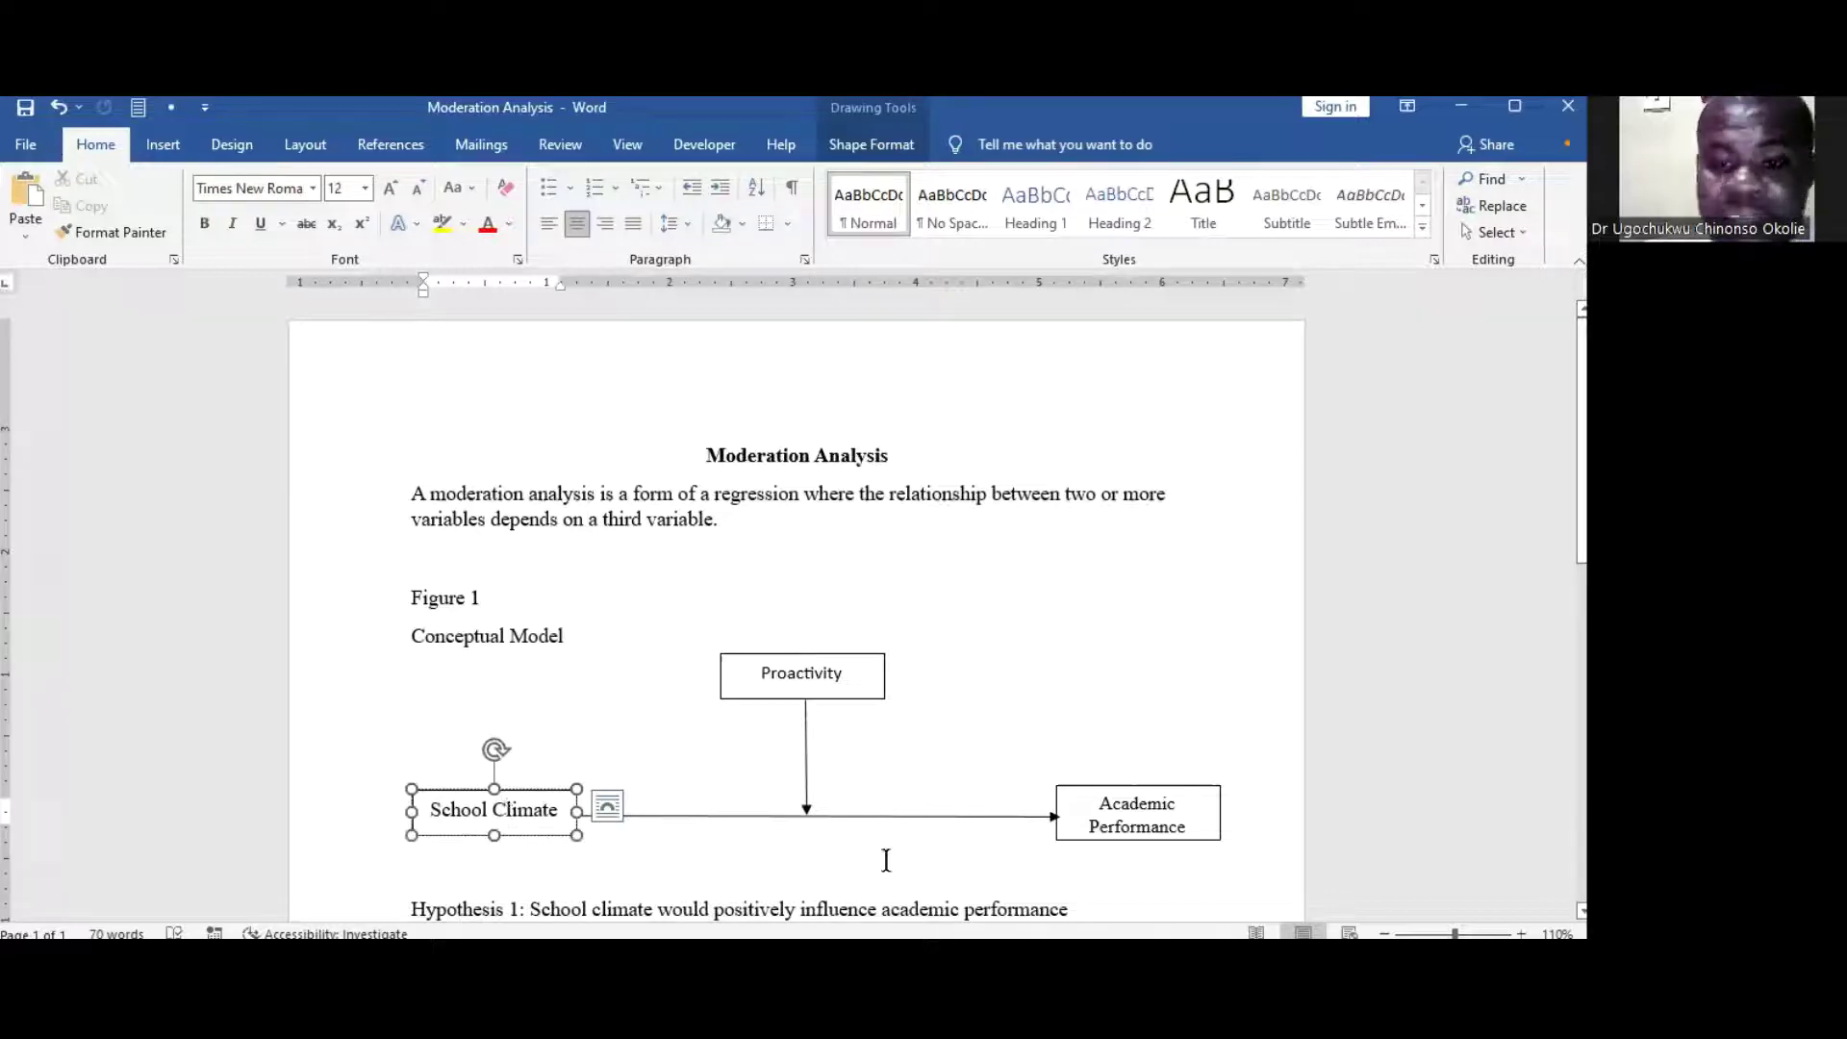
click(1104, 816)
drag(1098, 805, 1192, 830)
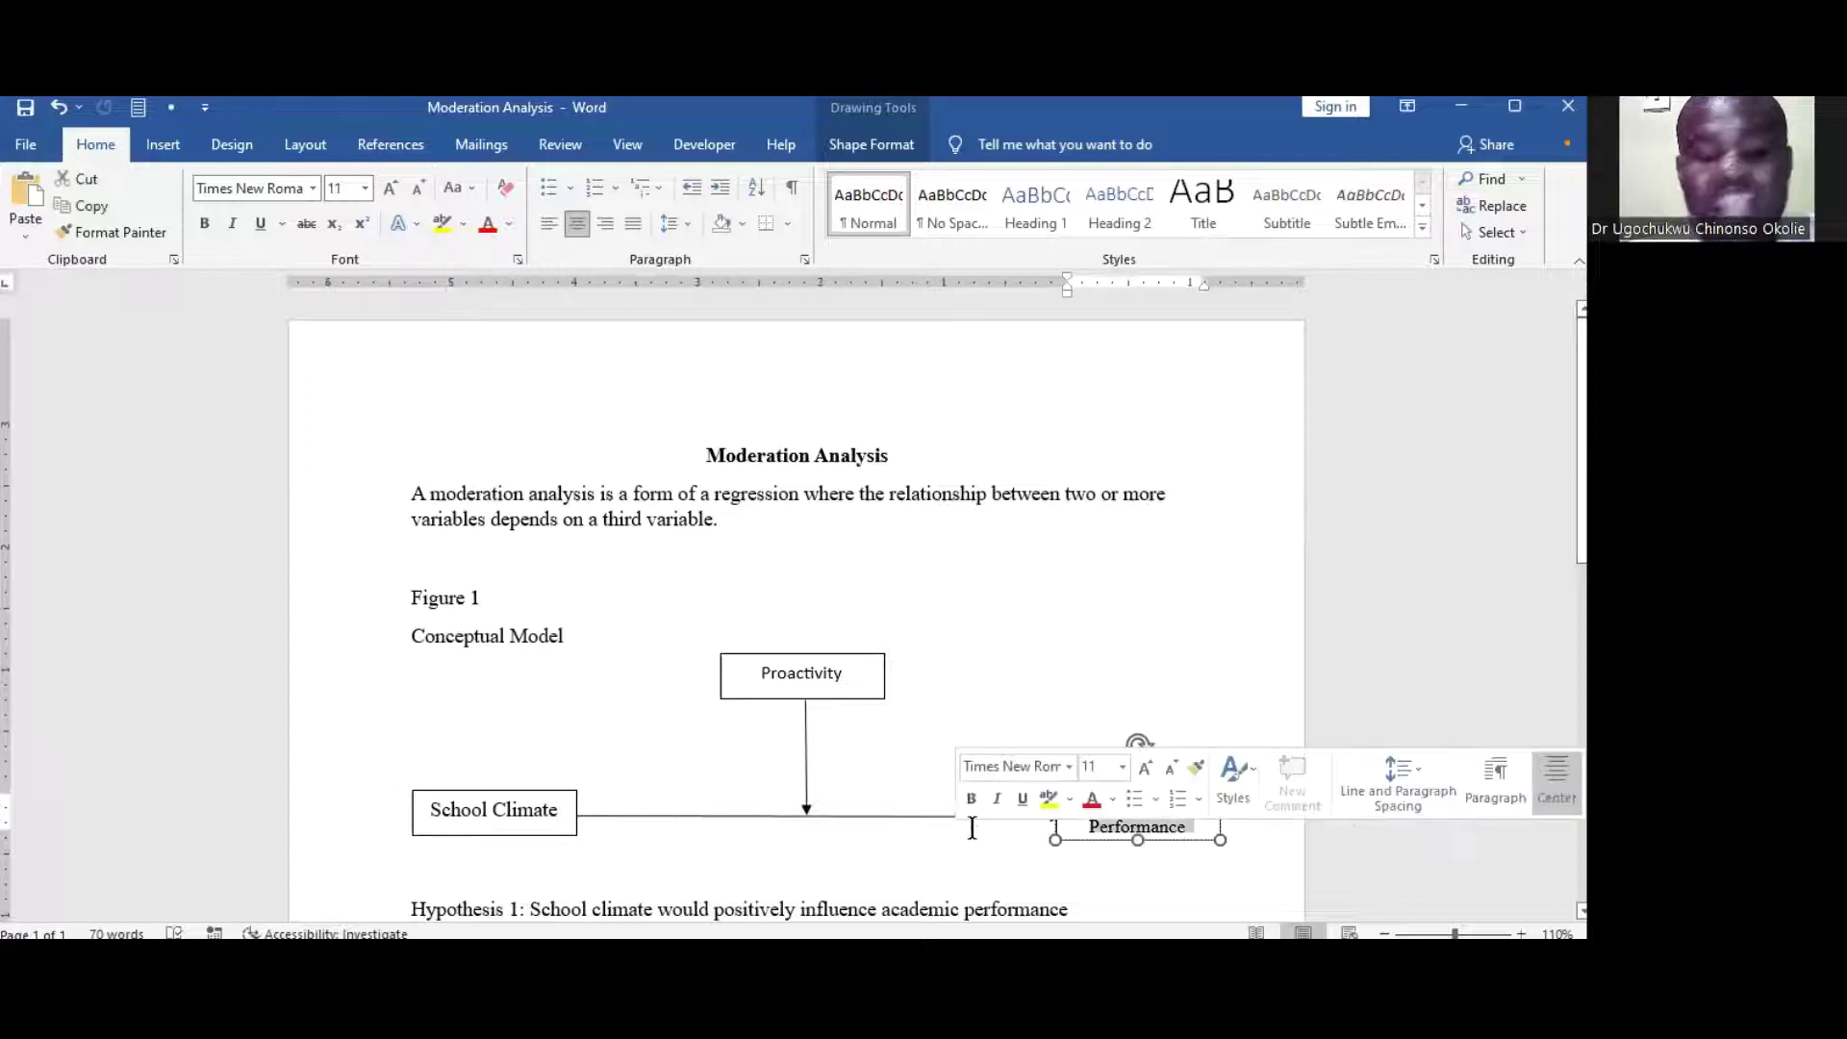
click(763, 678)
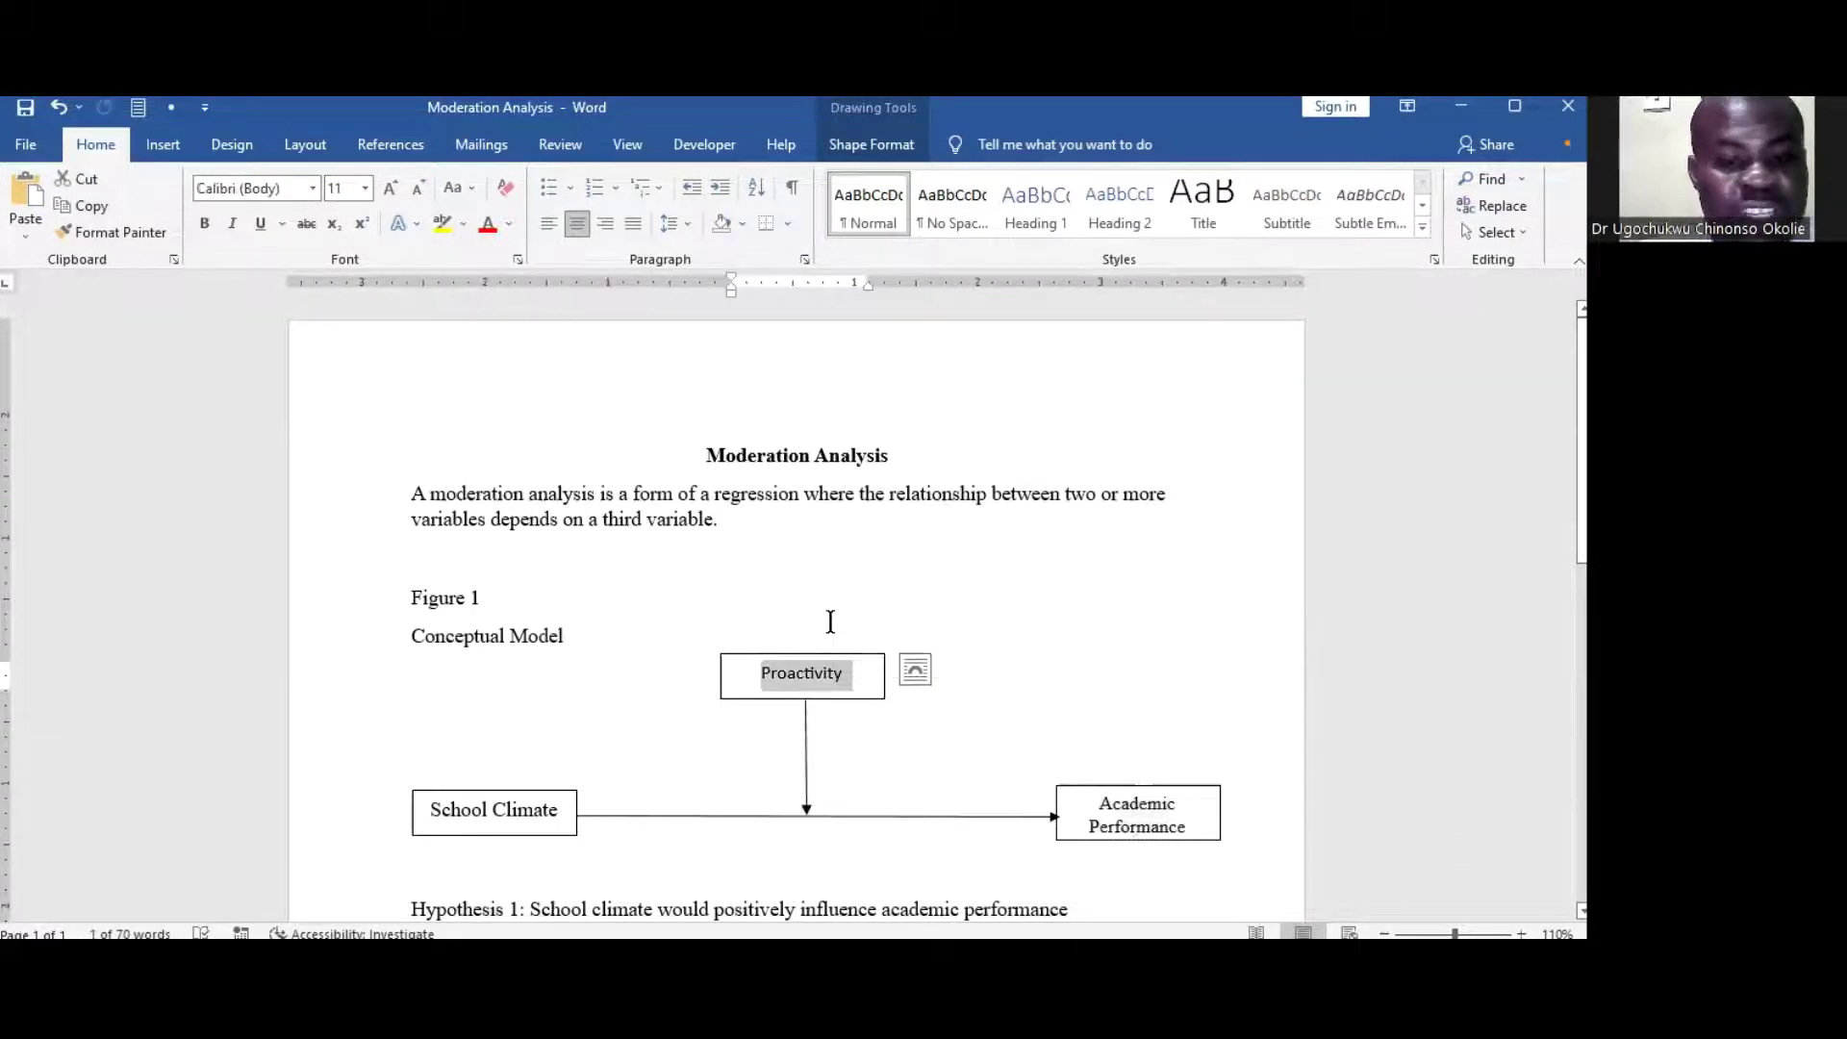
click(825, 620)
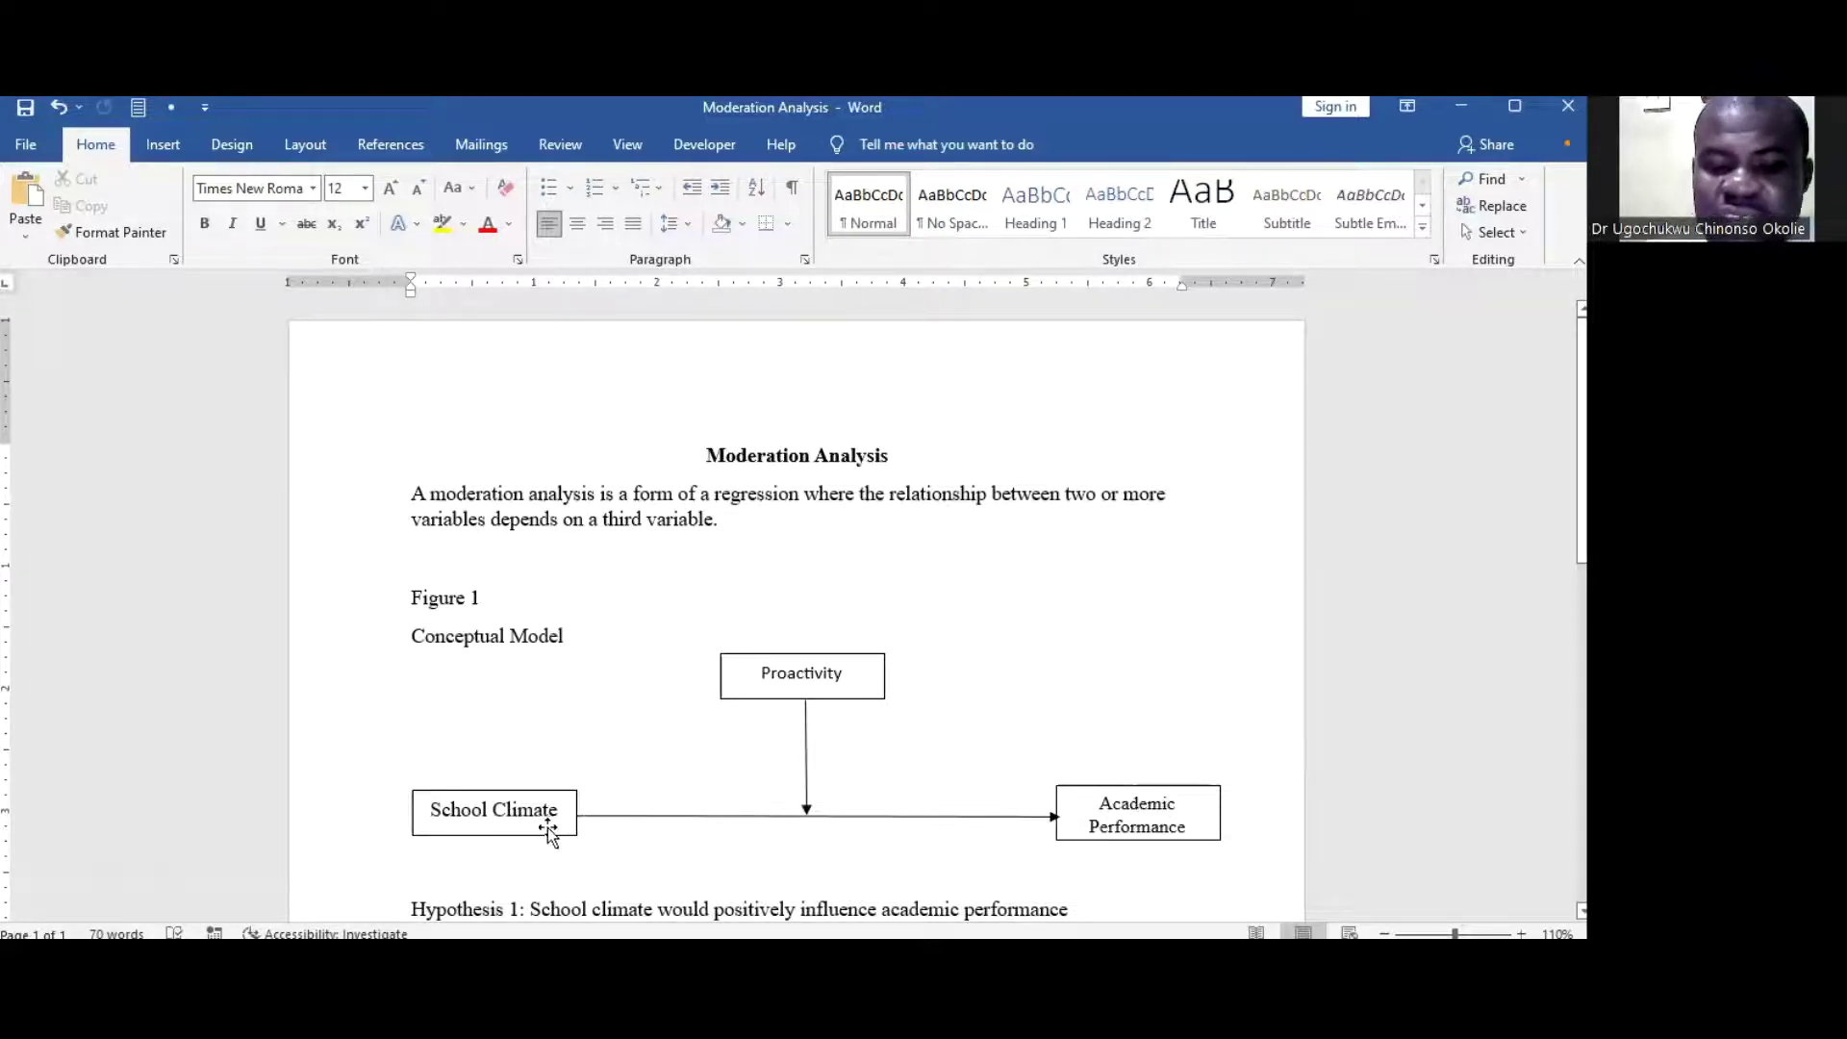
scroll(772, 822, down, 2)
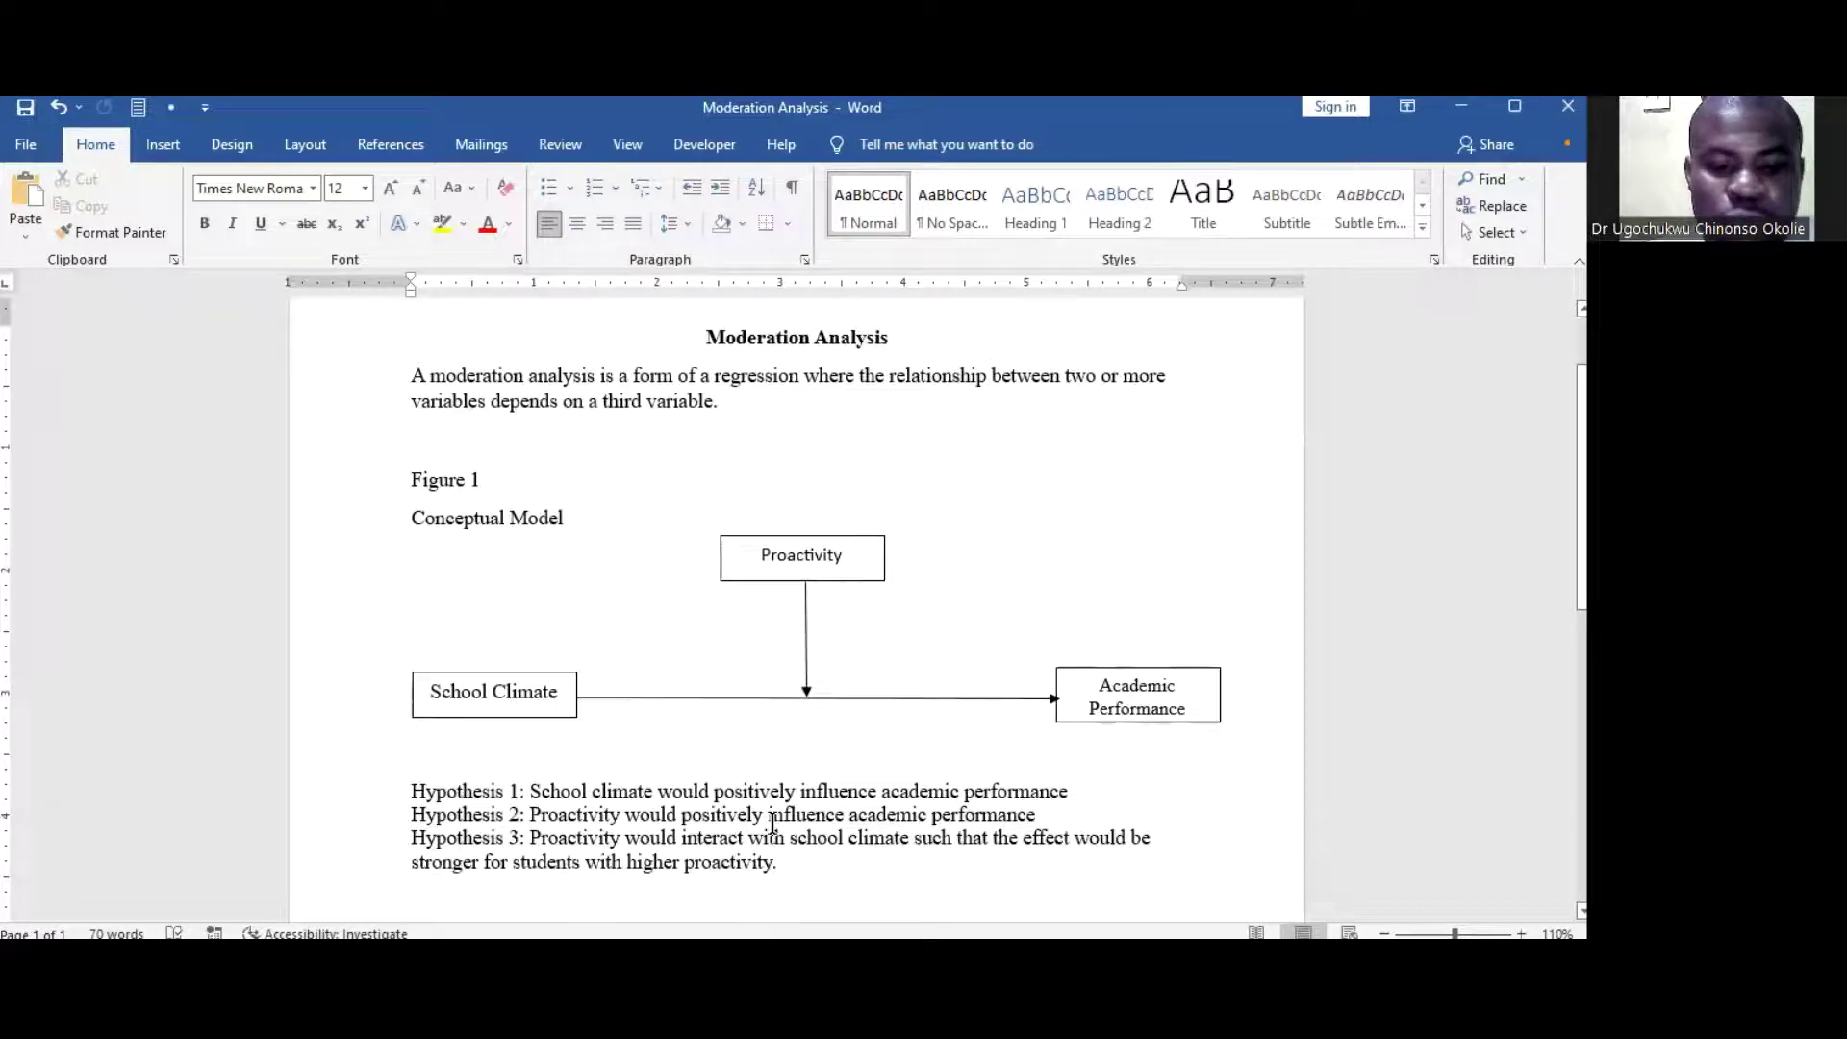
scroll(769, 823, down, 1)
scroll(770, 823, up, 1)
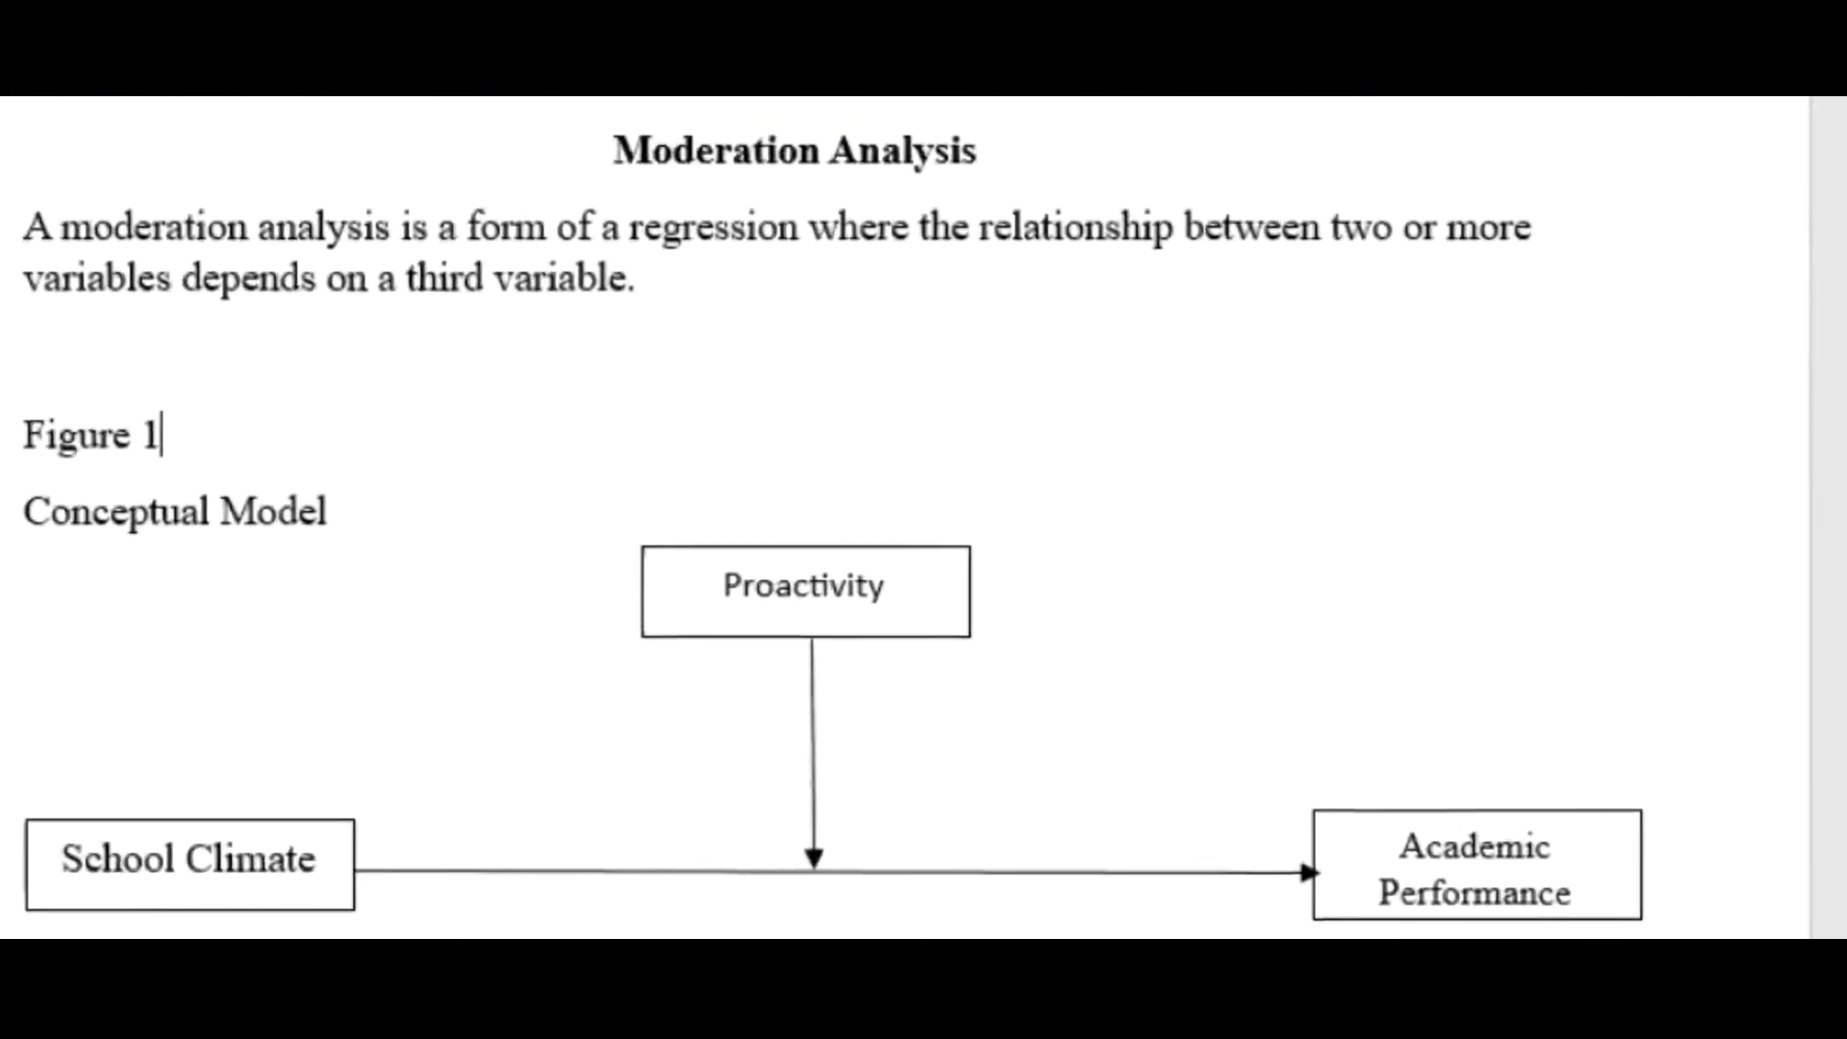
Bold the labels "Hypothesis 1:", "Hypothesis 2:" and "Hypothesis 3:" below the conceptual model.
drag(280, 878, 483, 830)
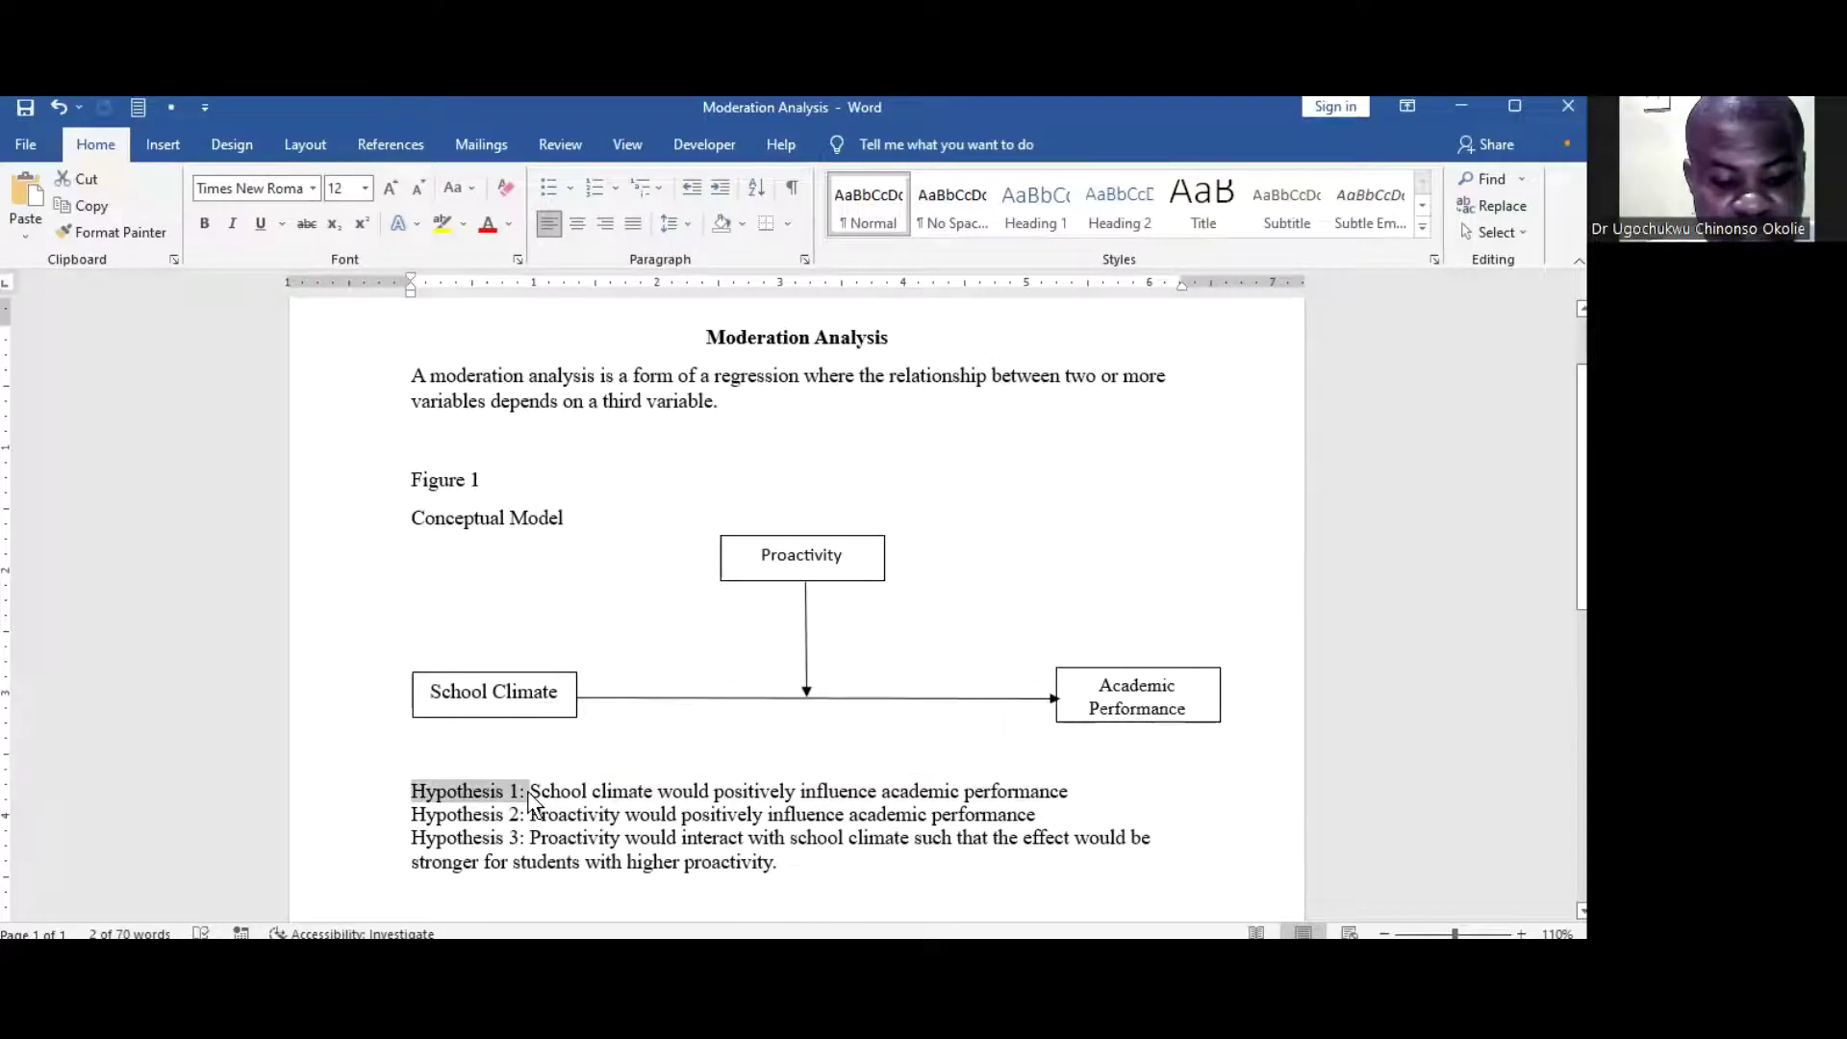
key(ctrl+b)
drag(431, 817, 531, 818)
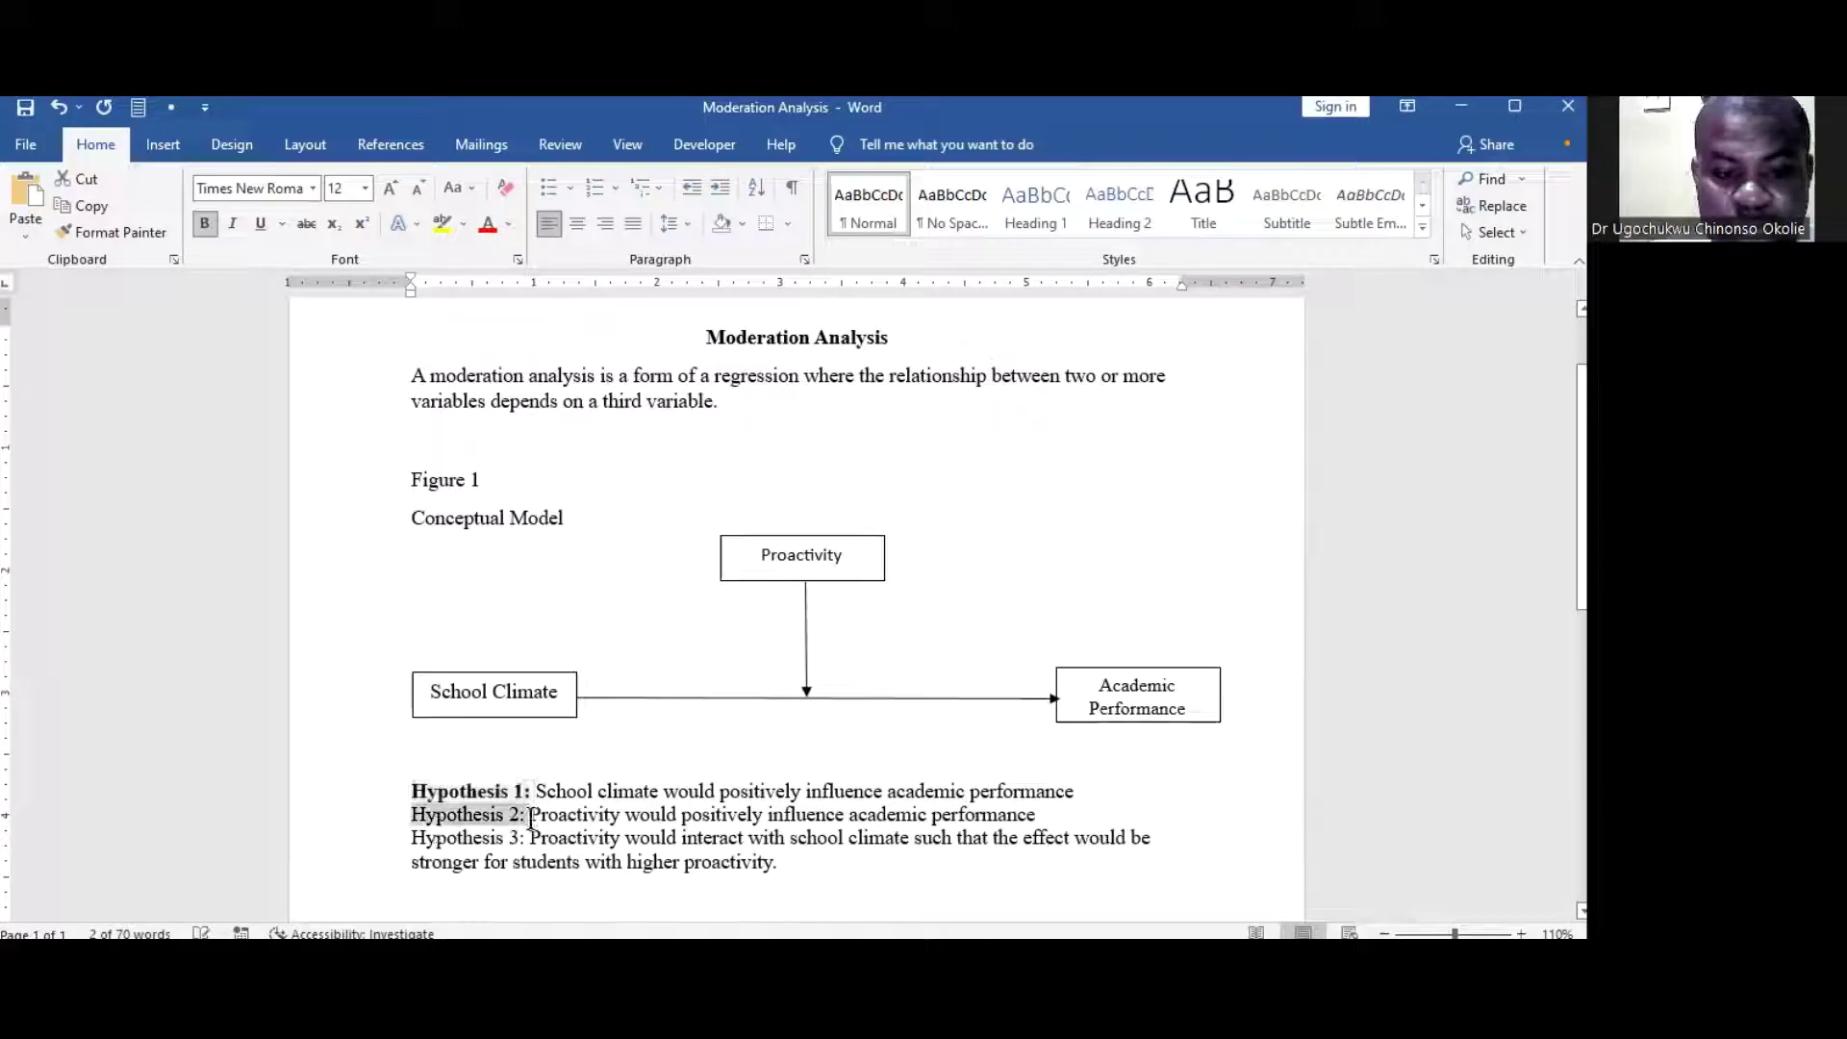
key(ctrl+b)
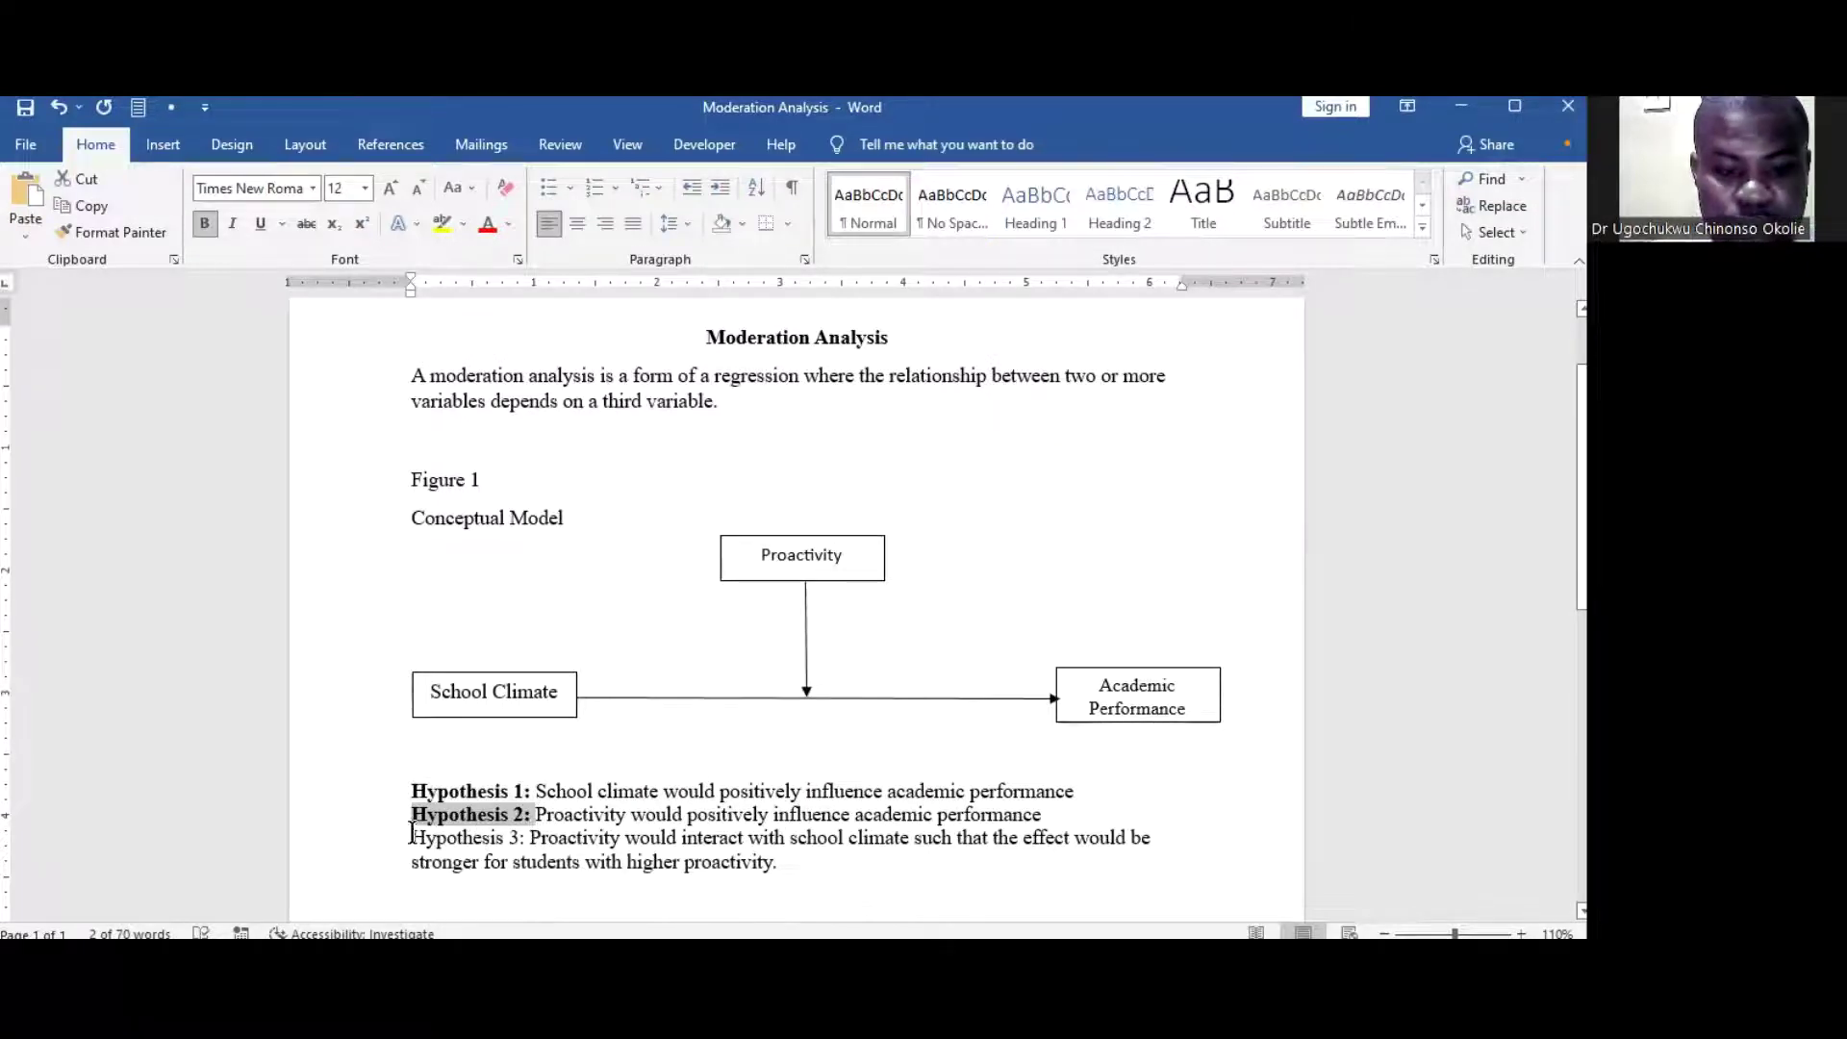
drag(412, 837, 531, 837)
key(ctrl+b)
click(508, 784)
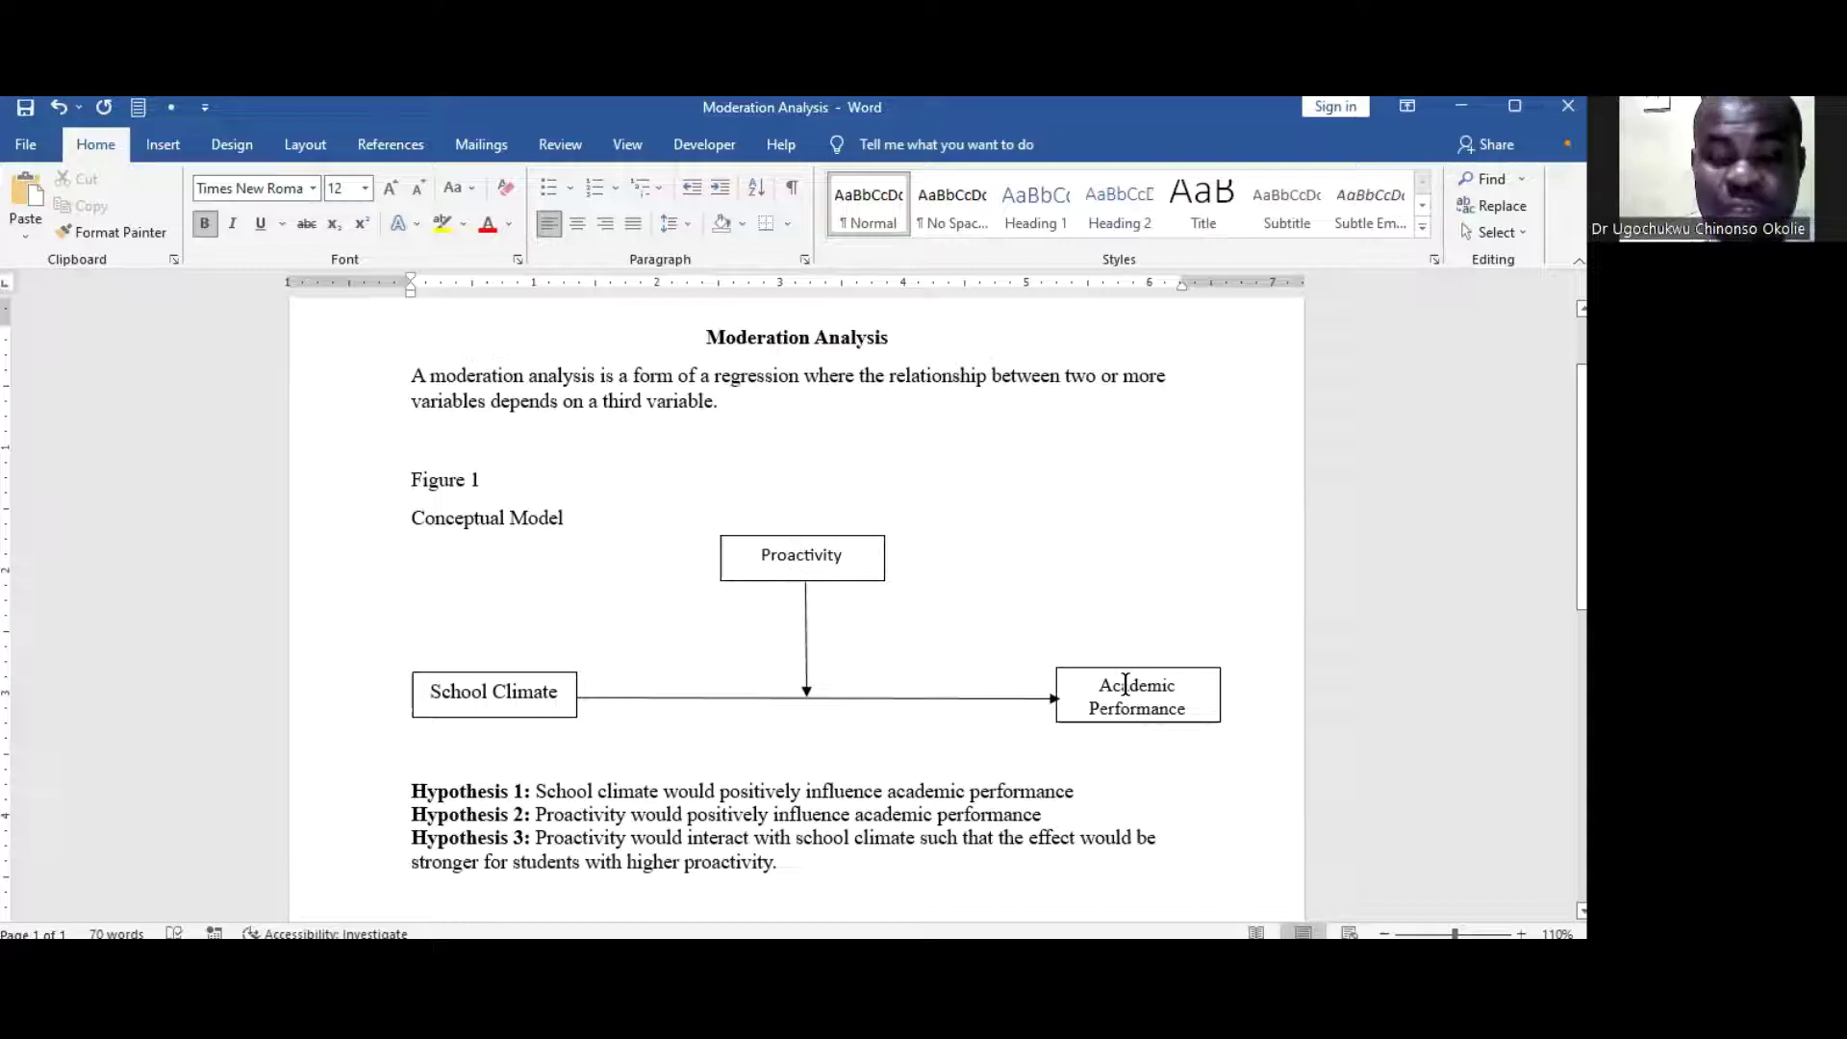
Examine how the Proactivity and School Climate boxes in the model relate to the three hypotheses.
click(769, 563)
click(549, 691)
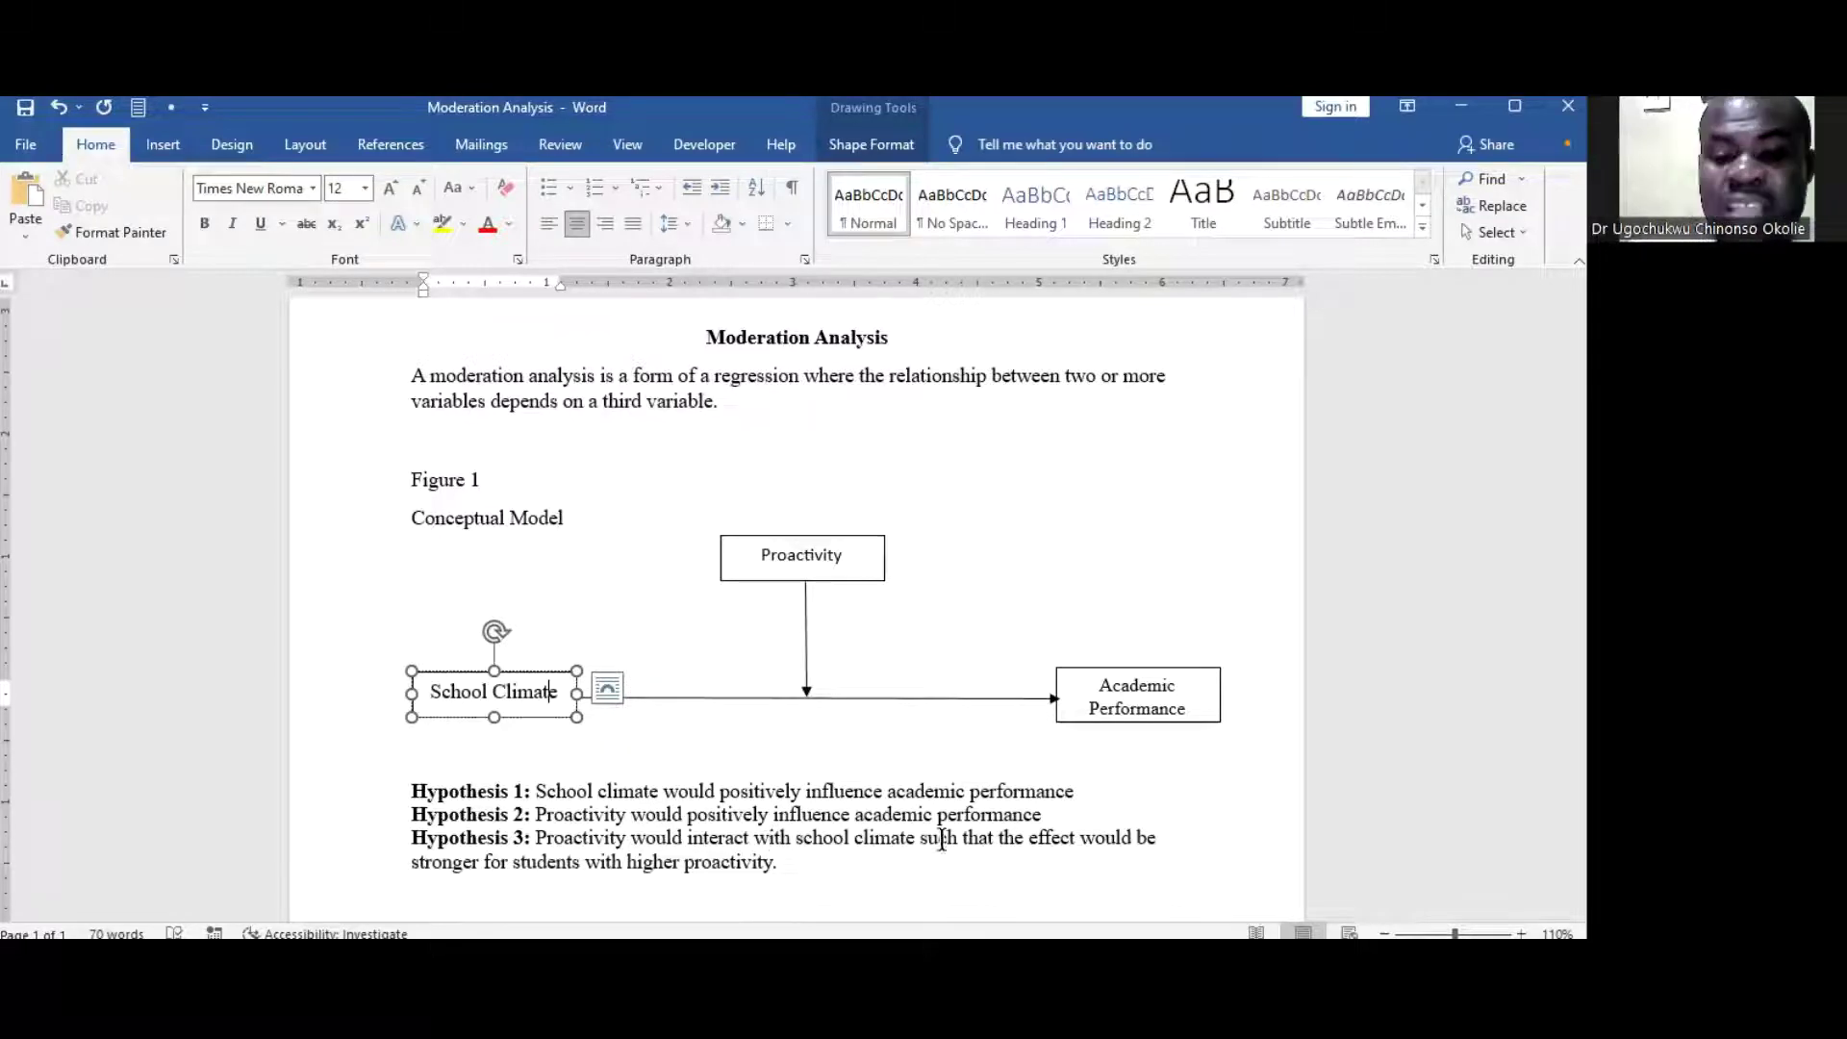
click(915, 606)
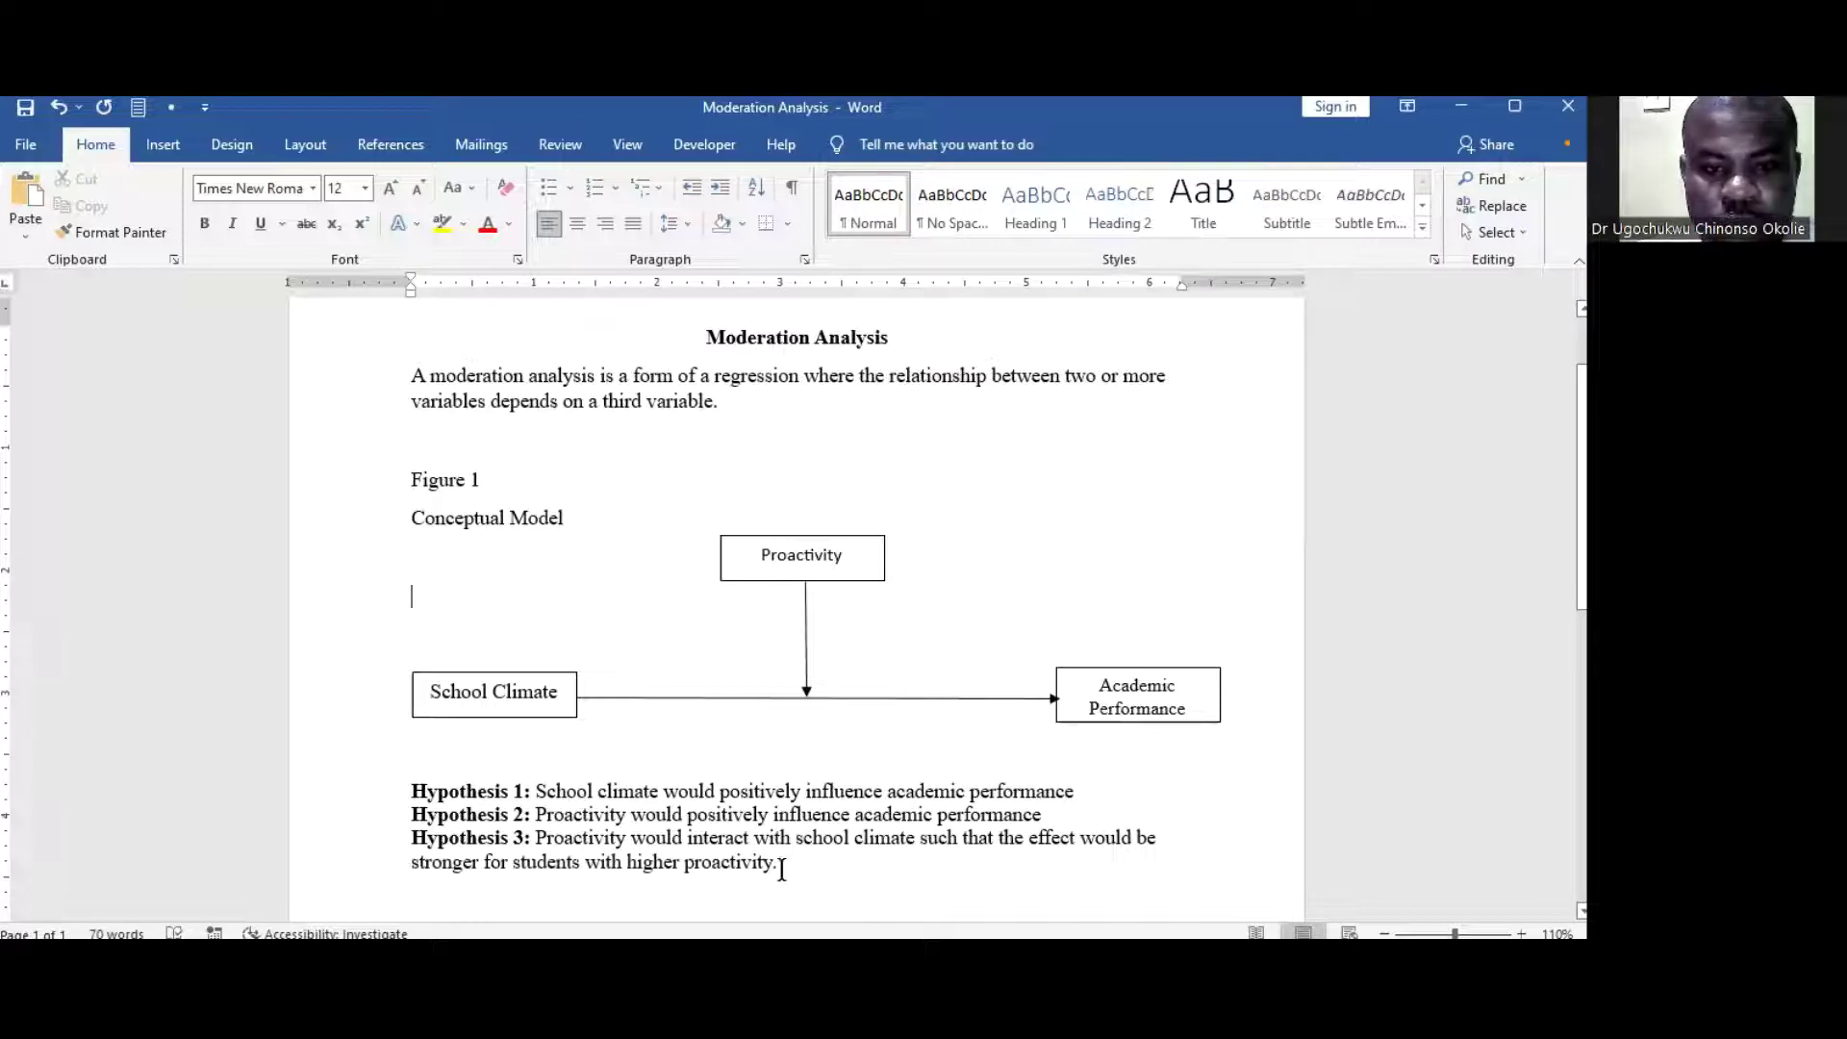
scroll(787, 866, down, 2)
scroll(789, 866, up, 2)
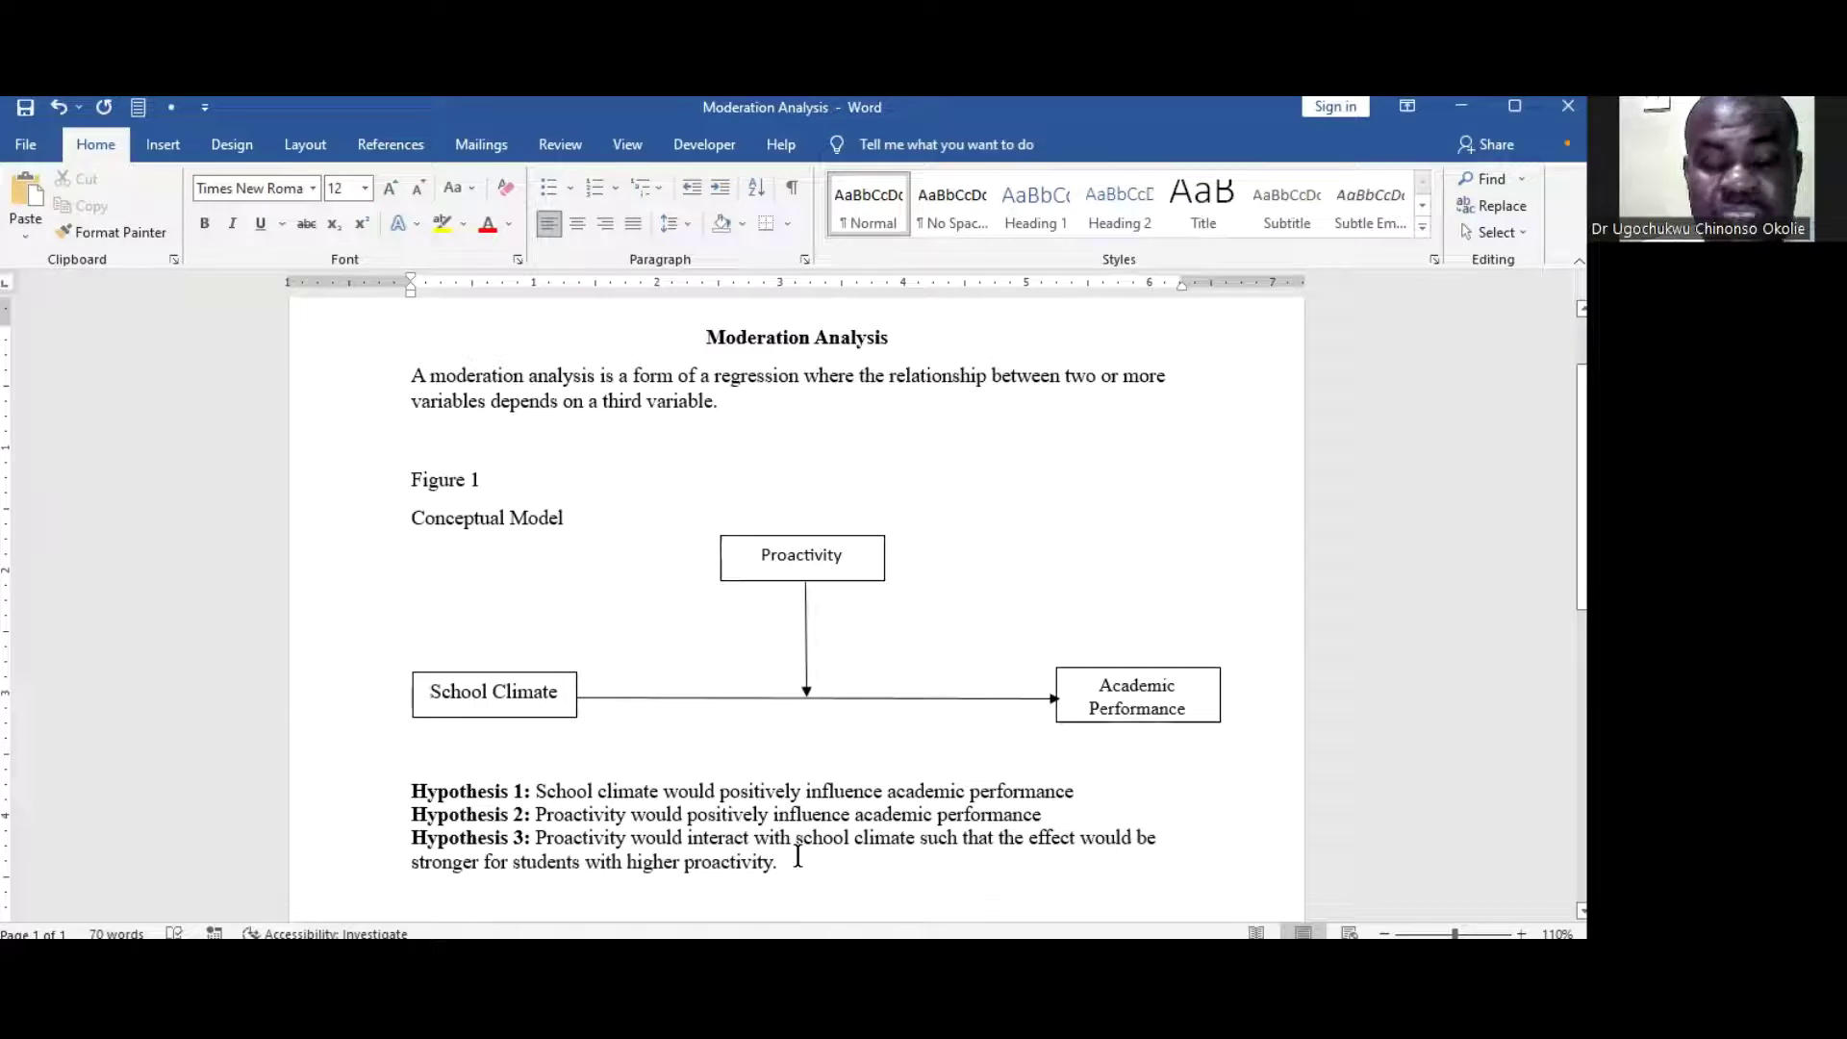
scroll(803, 851, down, 2)
click(771, 819)
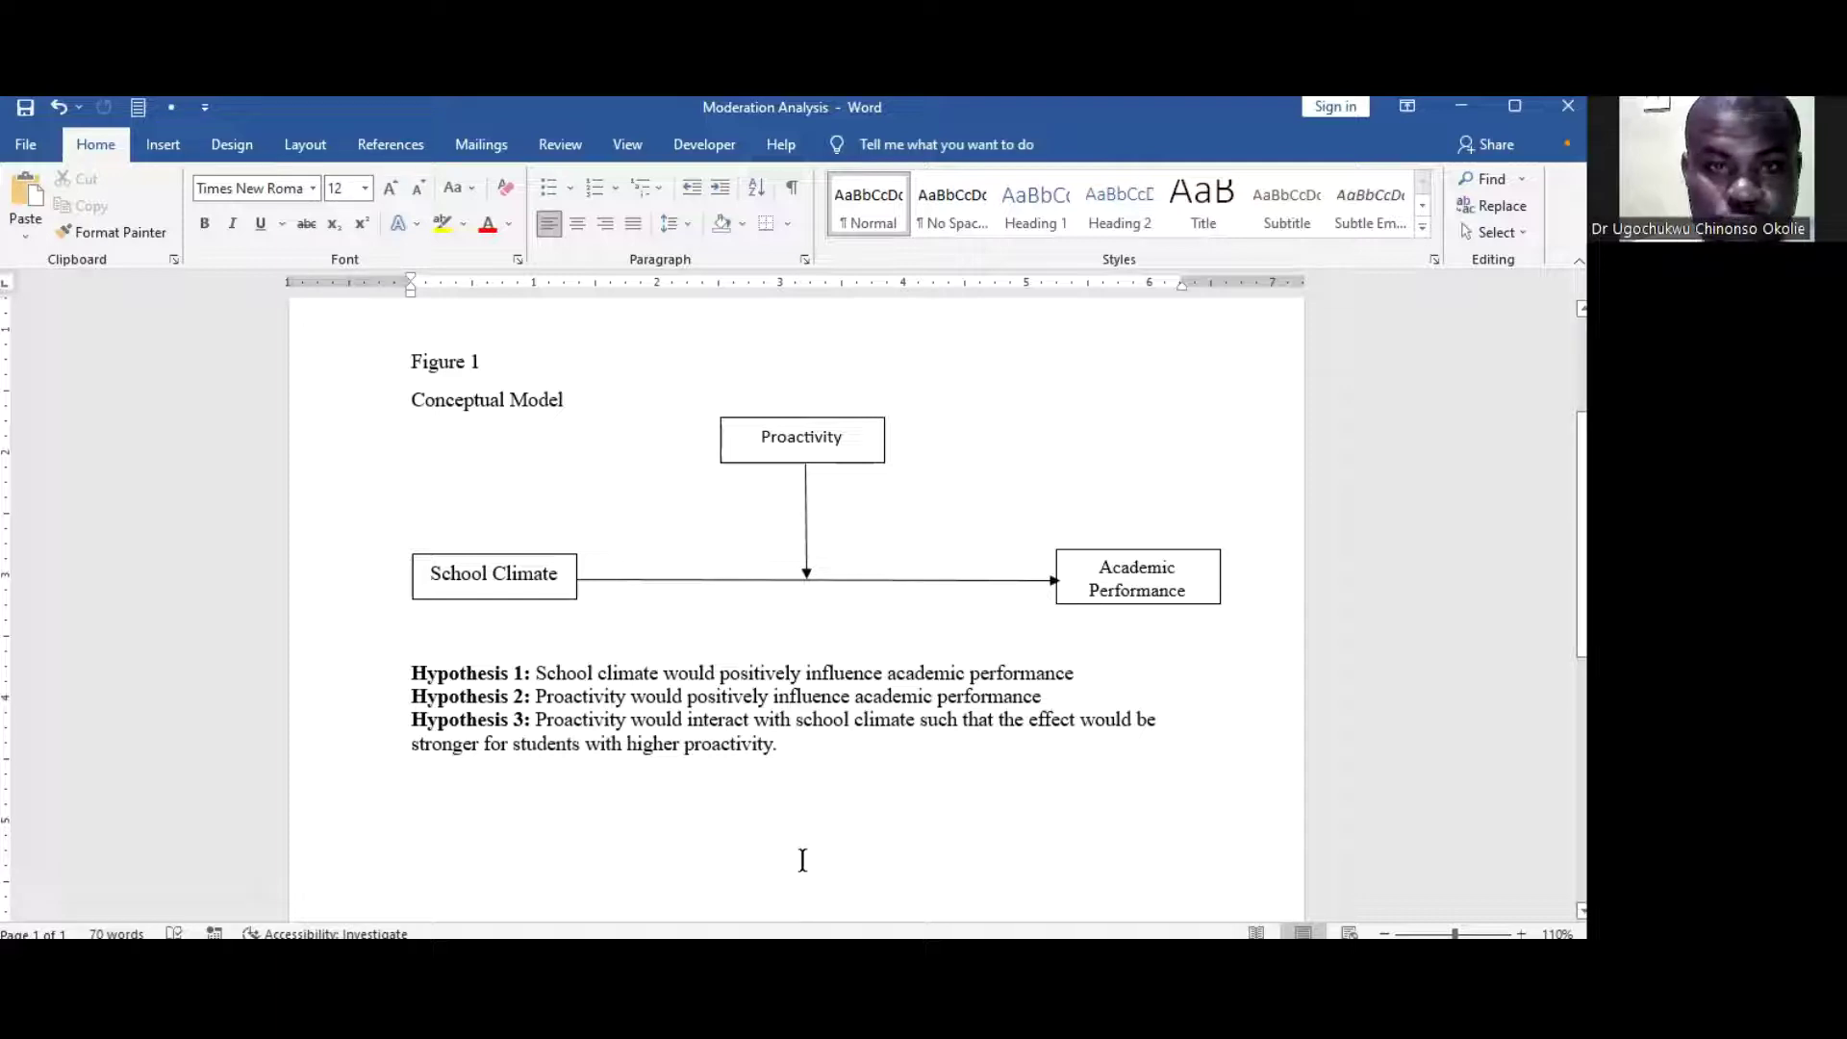
Switch to IBM SPSS Statistics and look through the variables and case values of Tutorial Data.sav in Data View.
key(alt+Tab)
scroll(298, 471, up, 3)
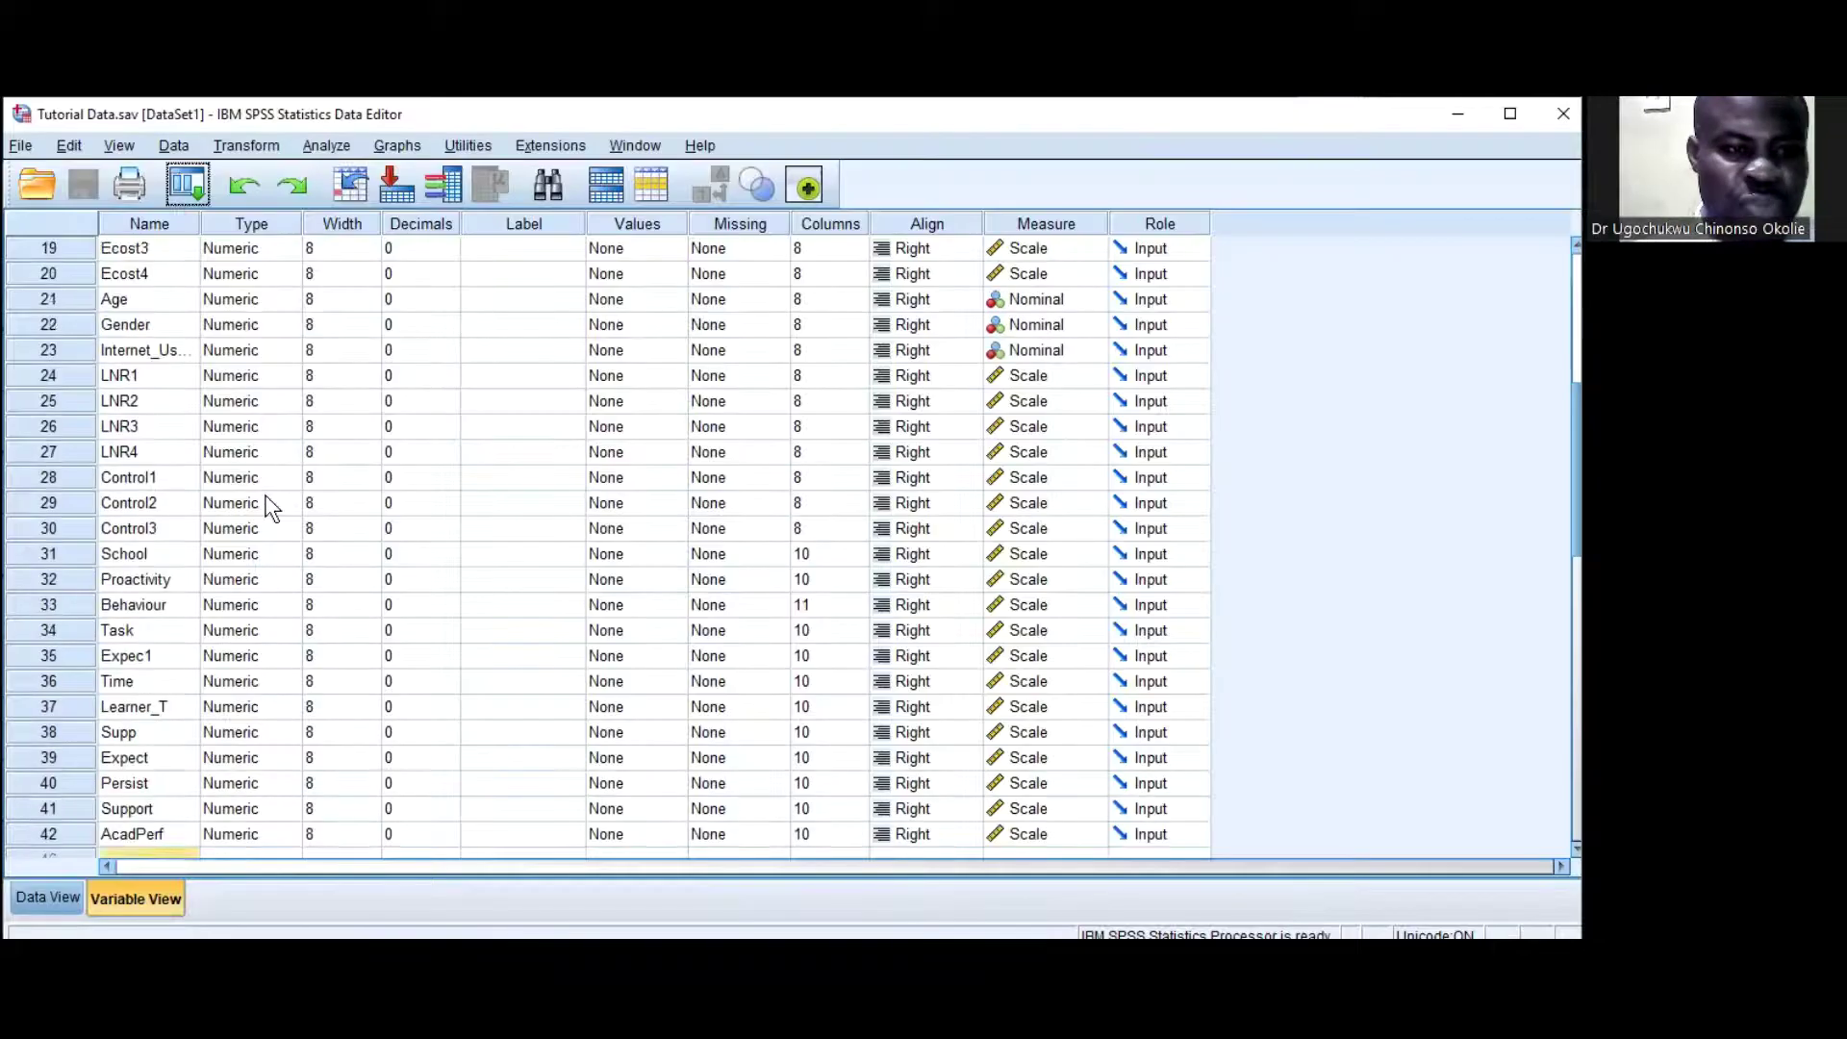
click(48, 897)
scroll(1231, 673, down, 6)
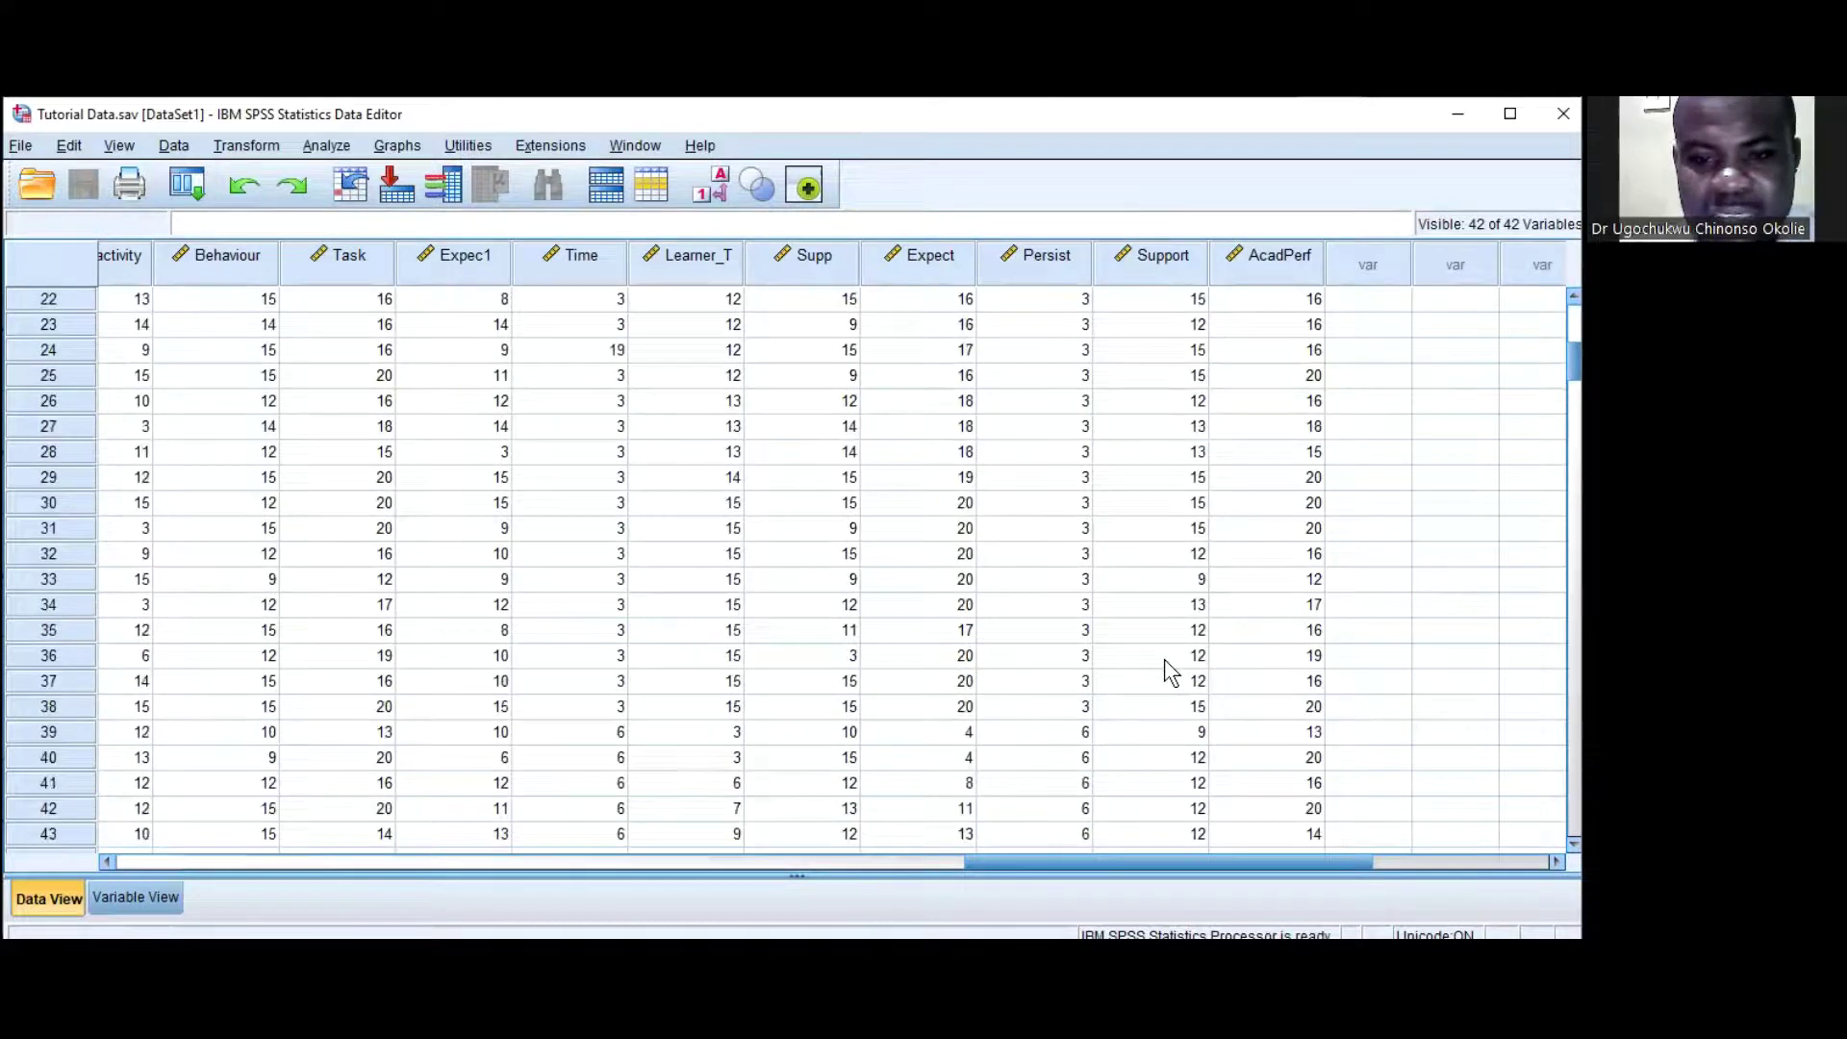
scroll(1058, 568, up, 7)
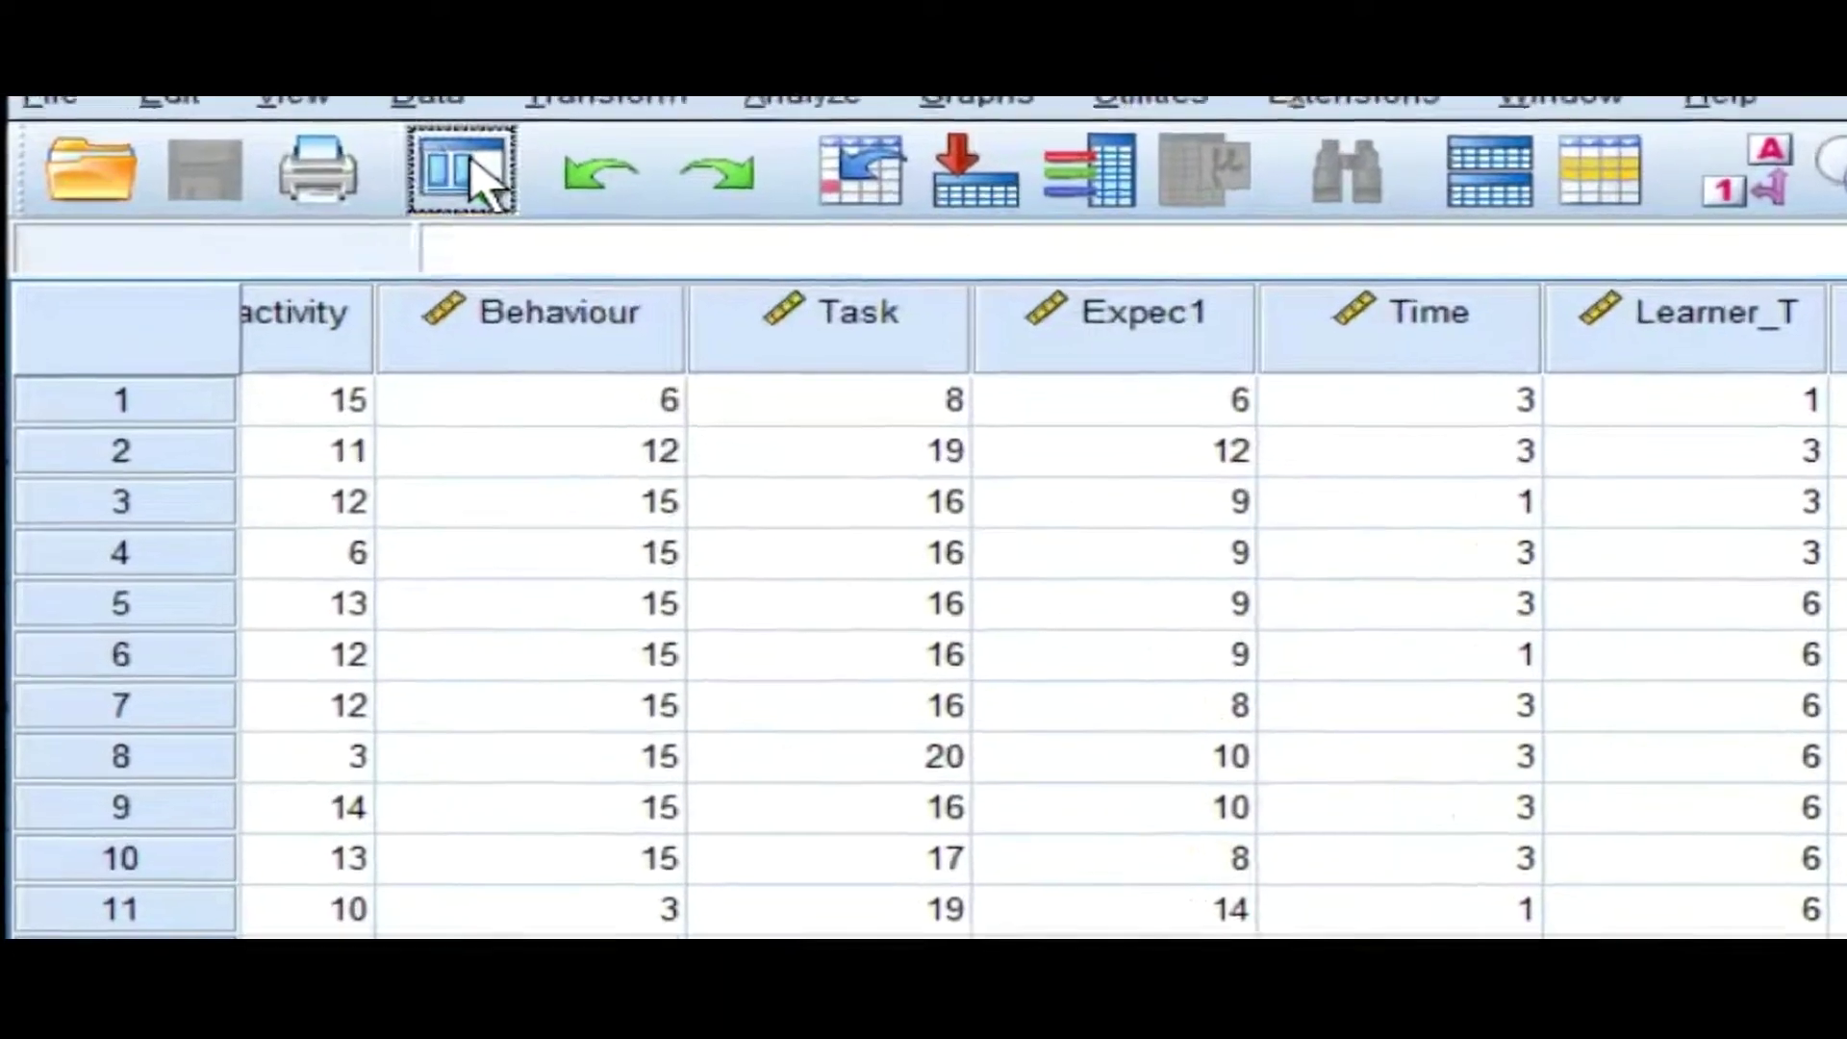
Open the PROCESS v3.5 regression procedure for the Tutorial Data set.
click(363, 173)
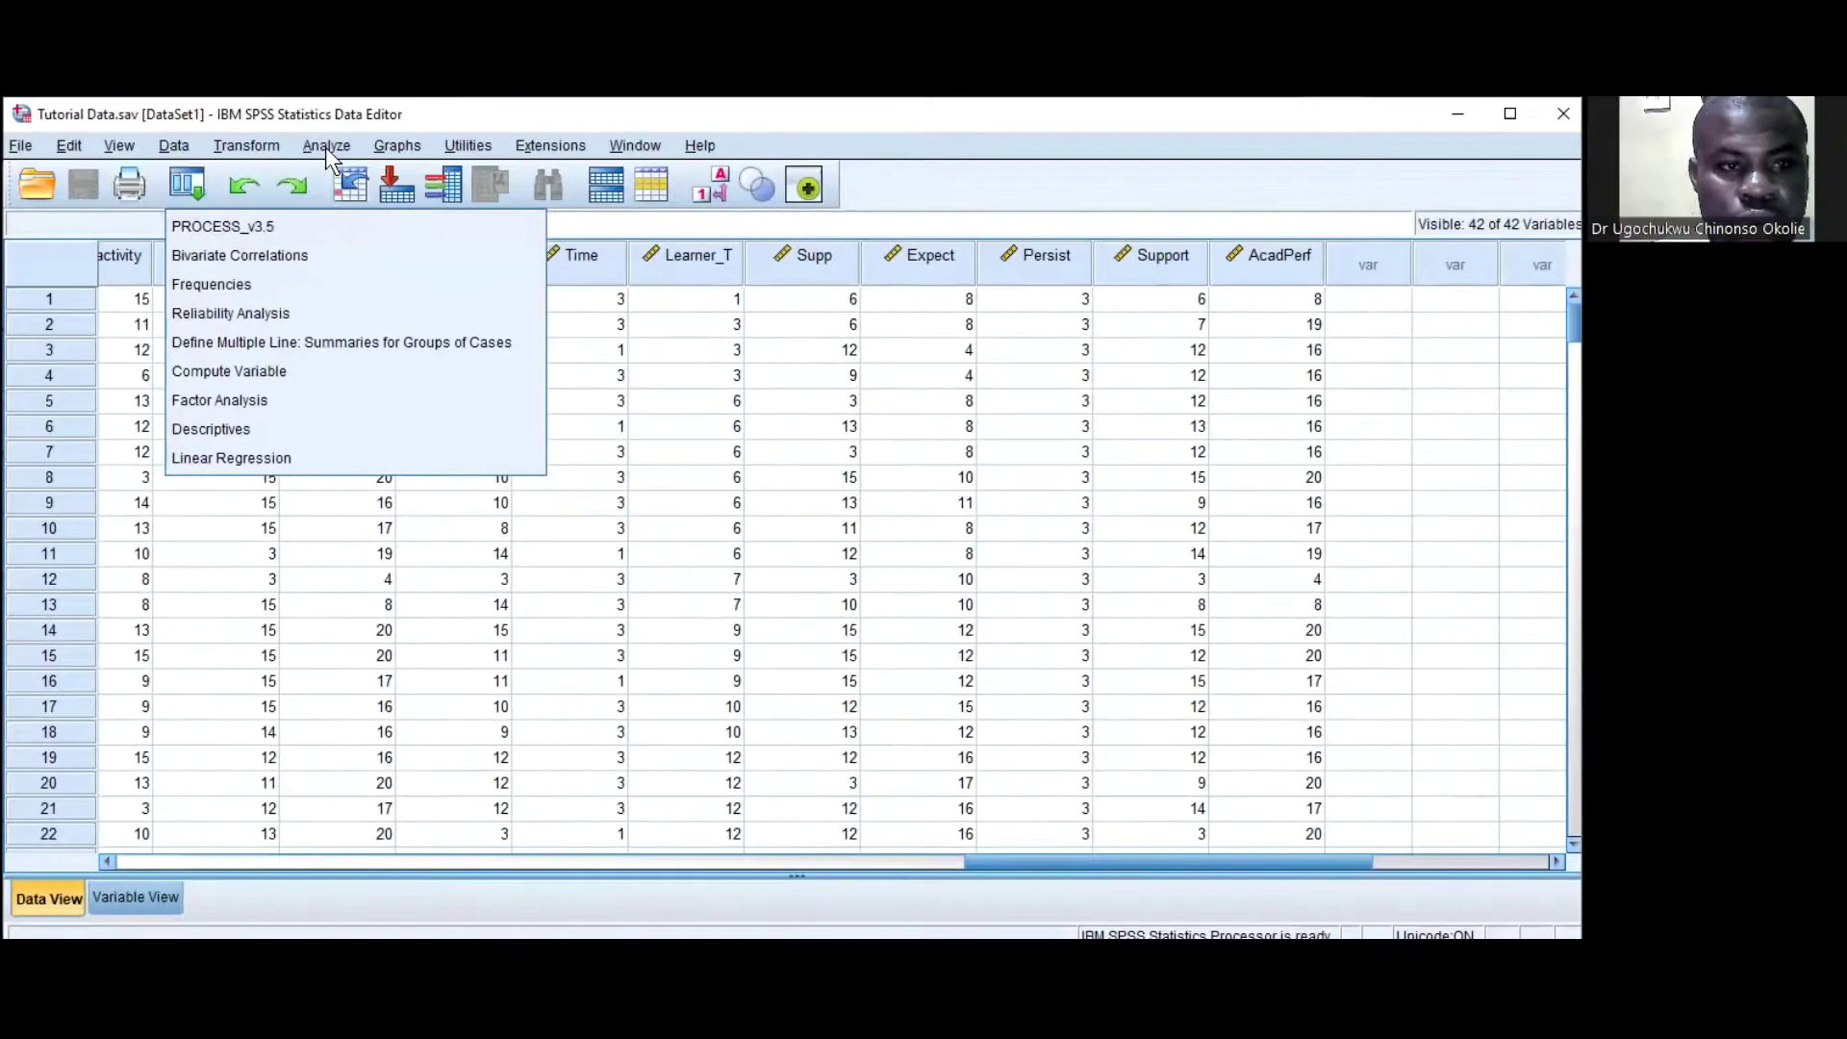
click(388, 137)
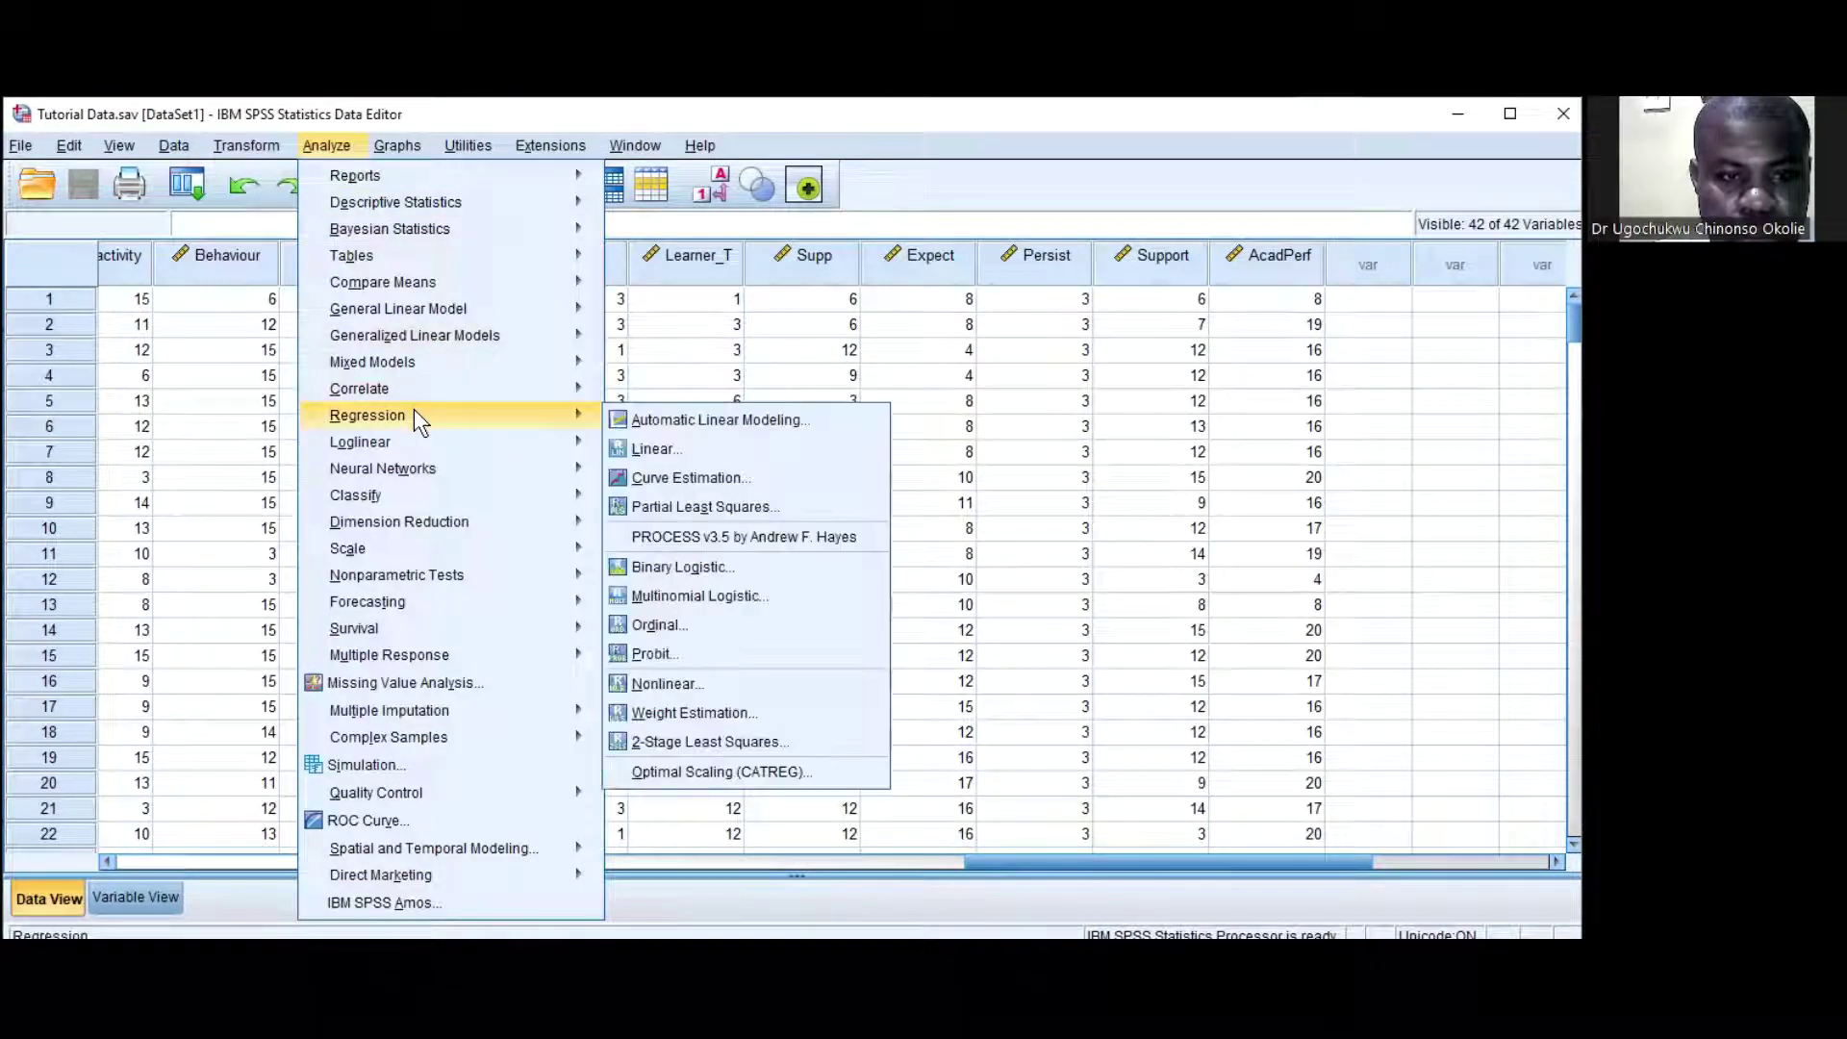
mouse_move(581, 414)
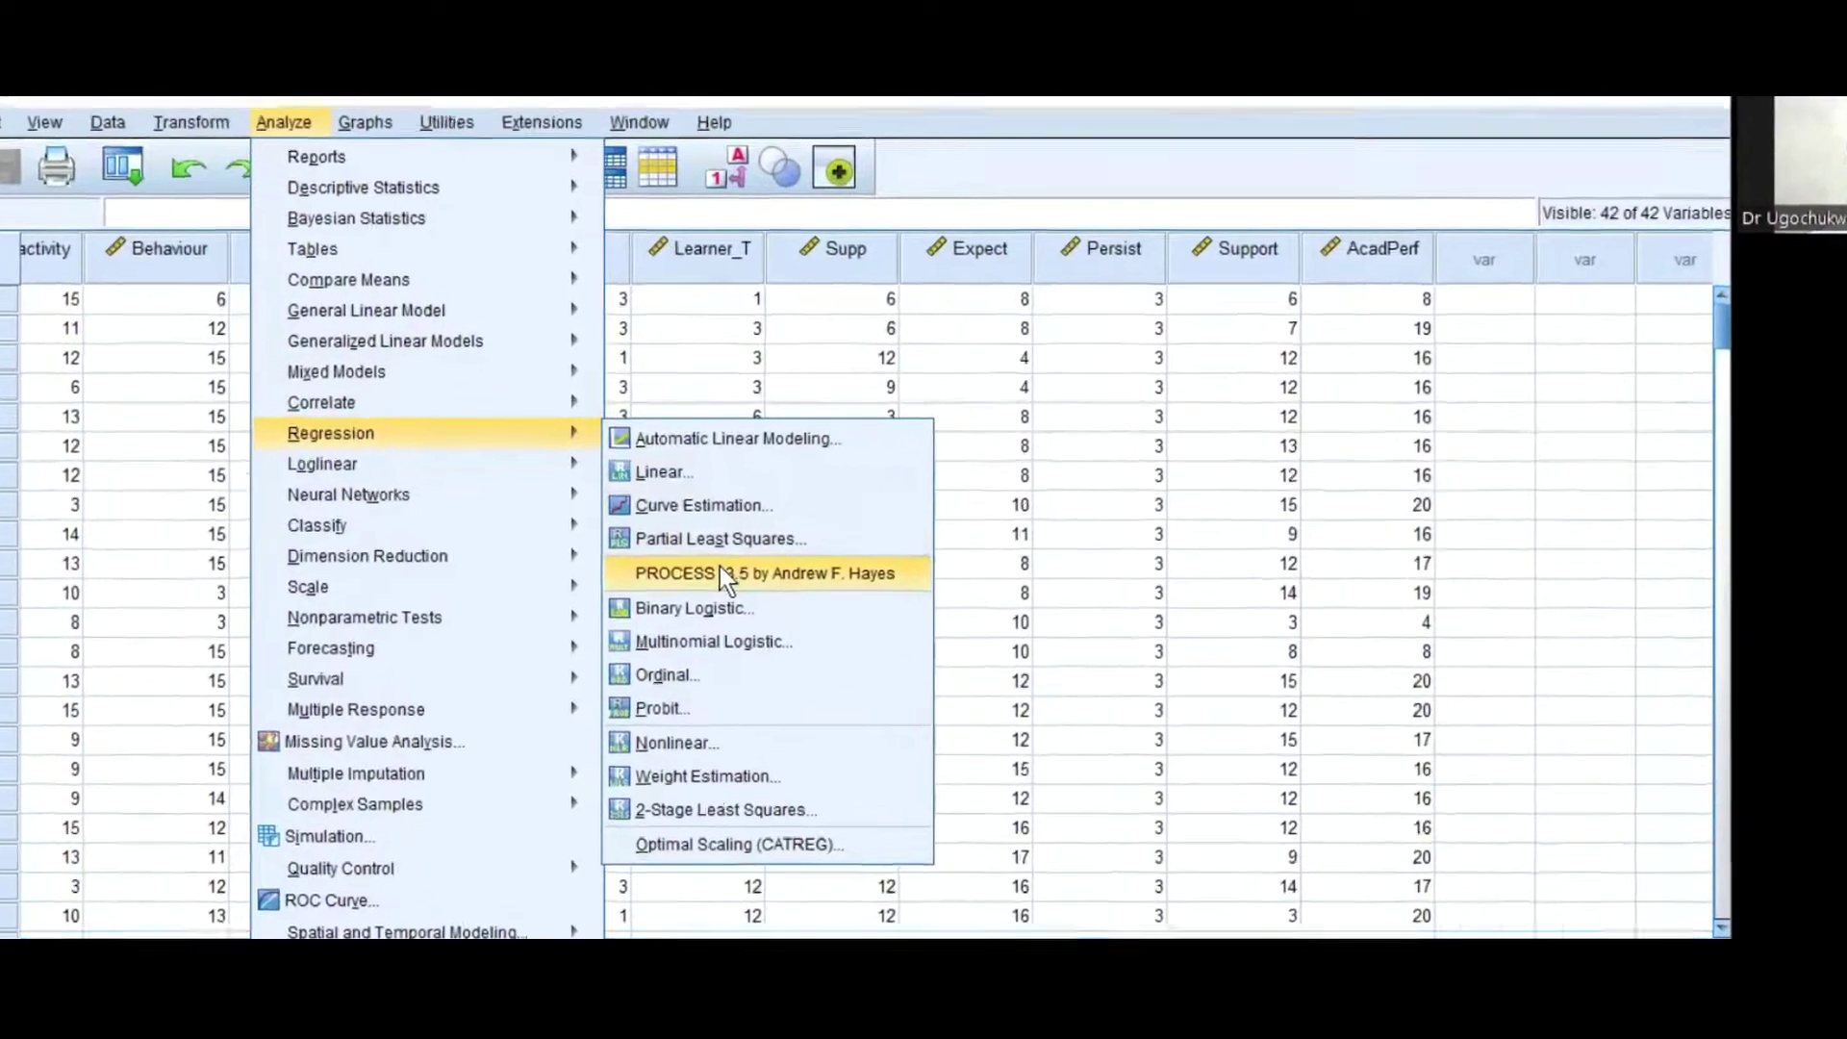
click(706, 531)
Assign Proactivity as moderator variable W, AcadPerf as the Y variable and School as the X variable.
scroll(493, 389, down, 8)
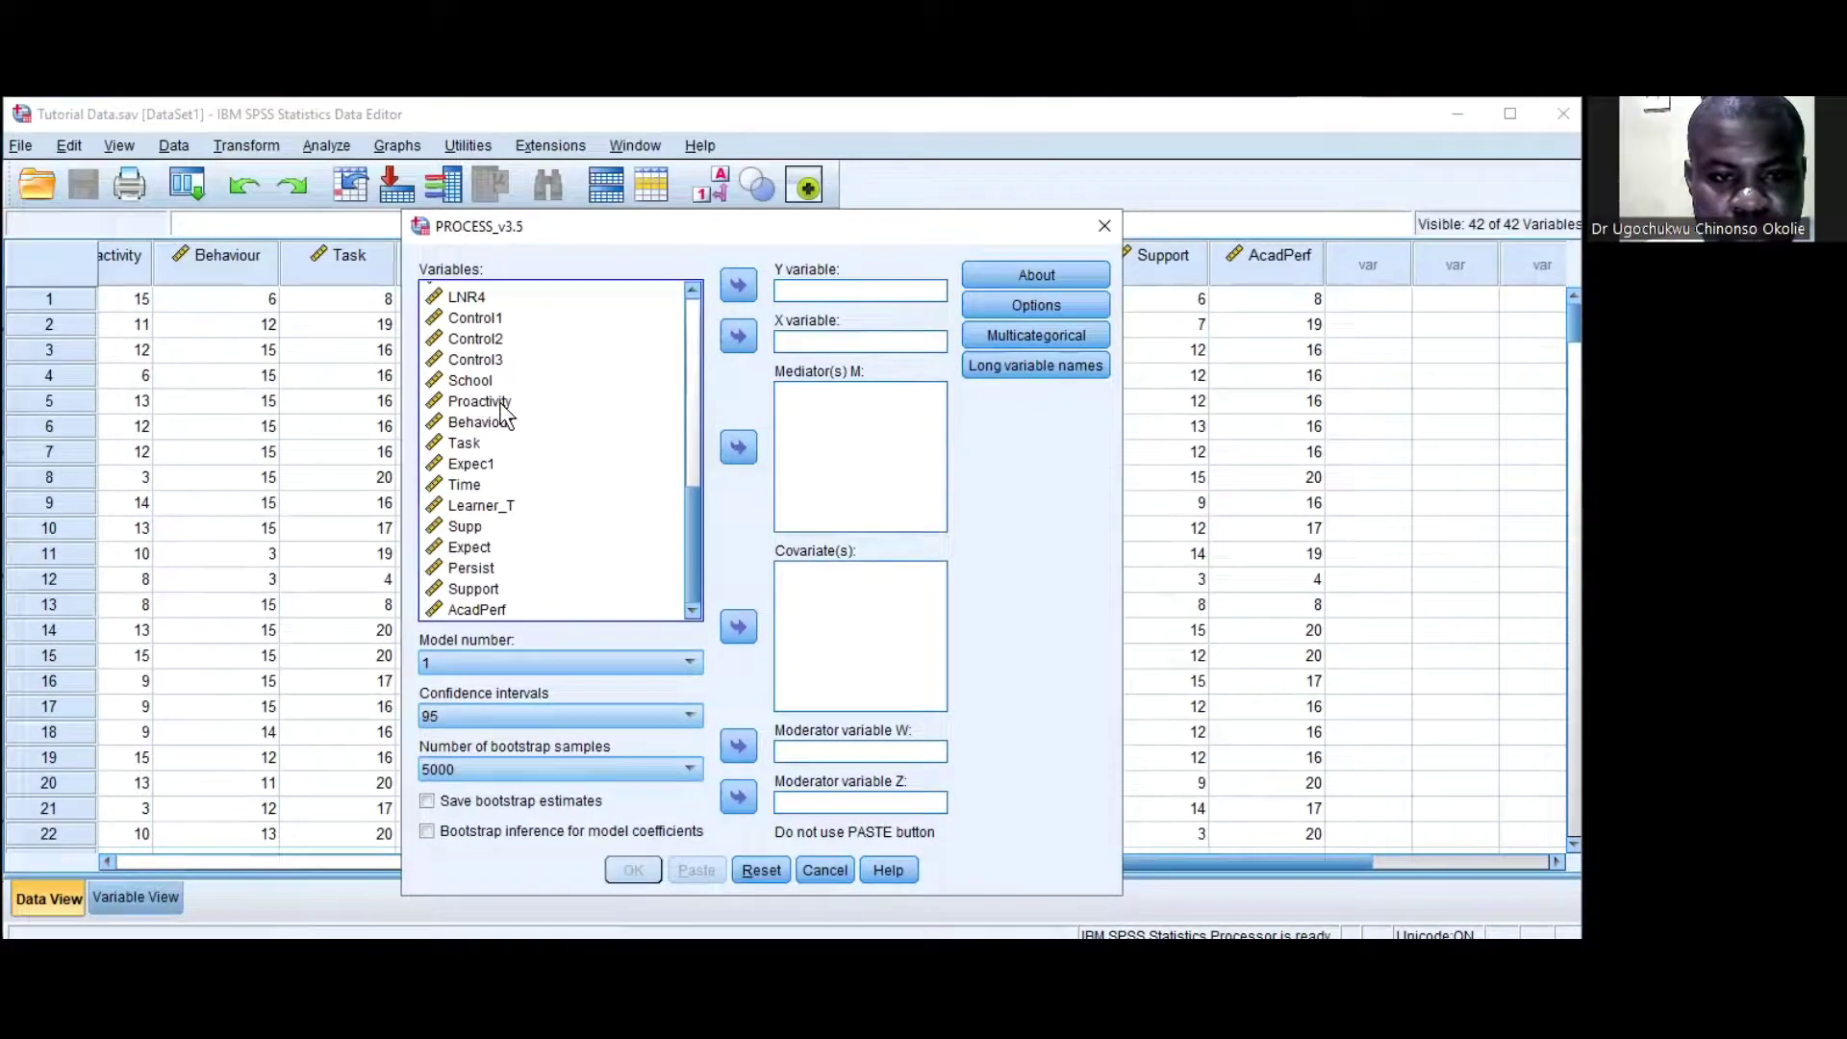
click(474, 433)
click(735, 746)
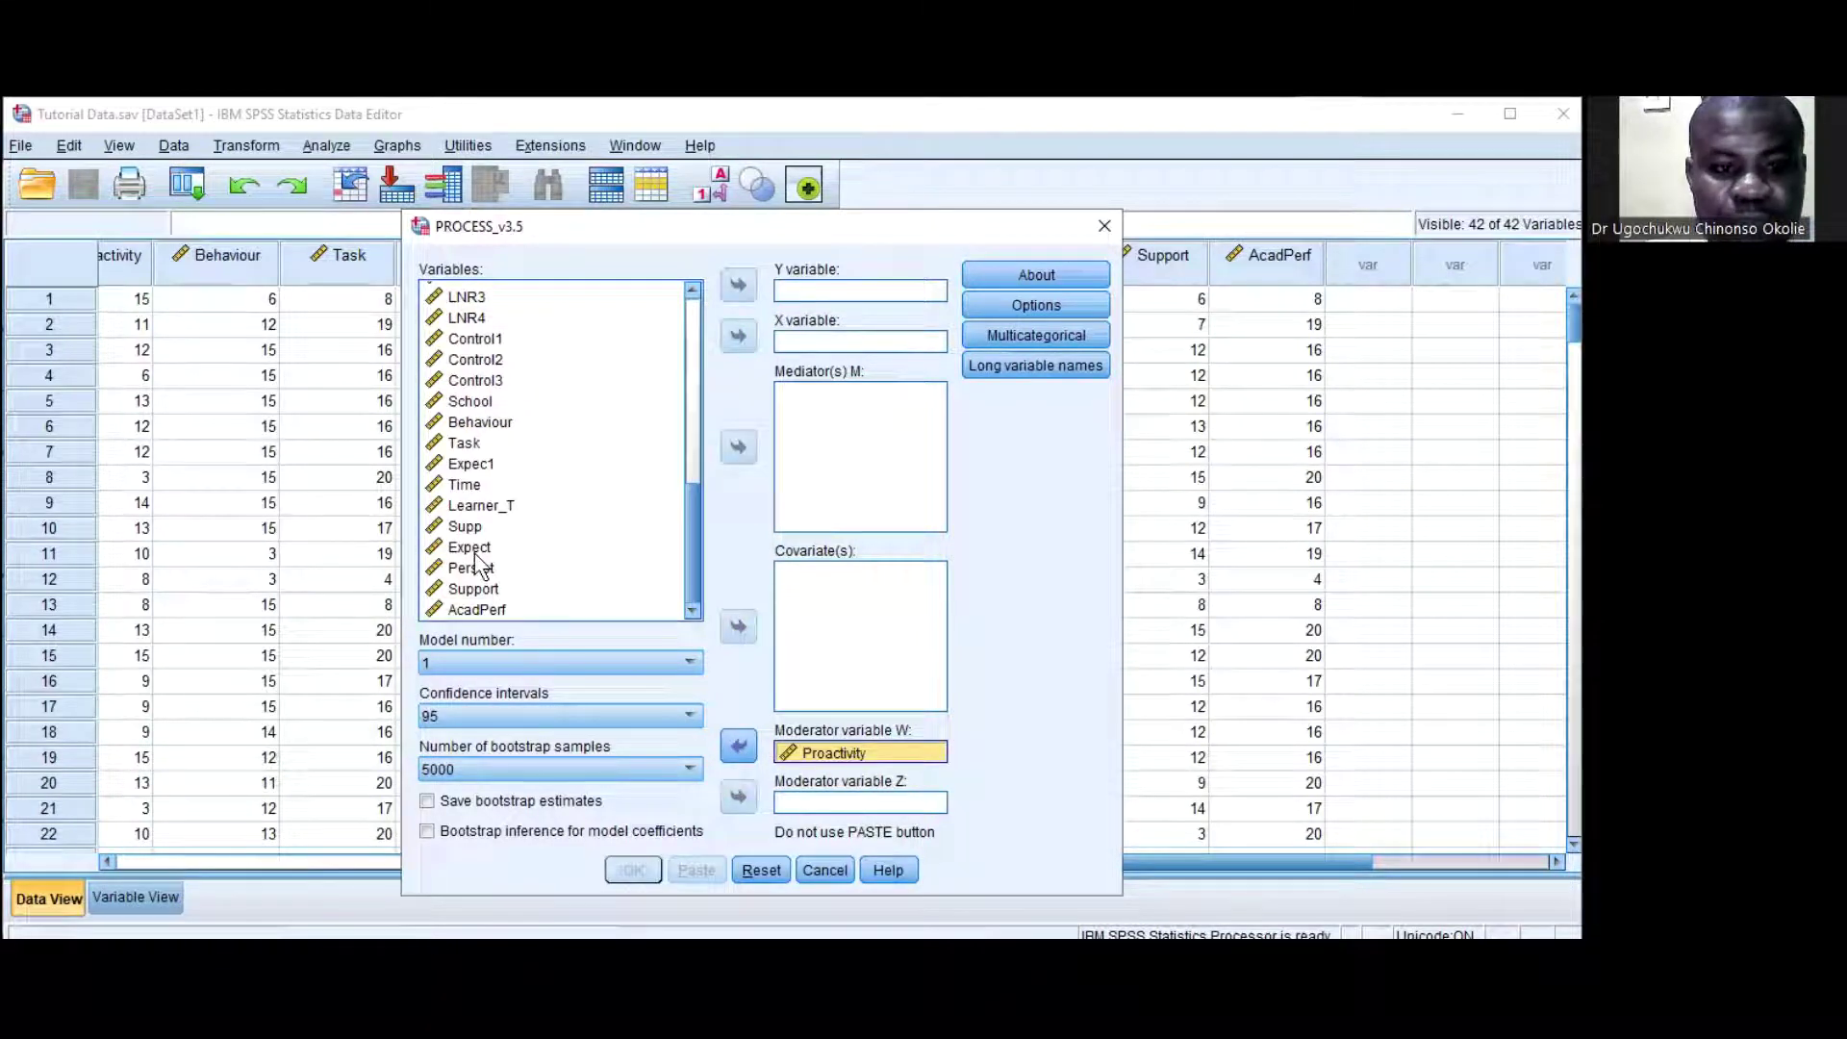
click(500, 612)
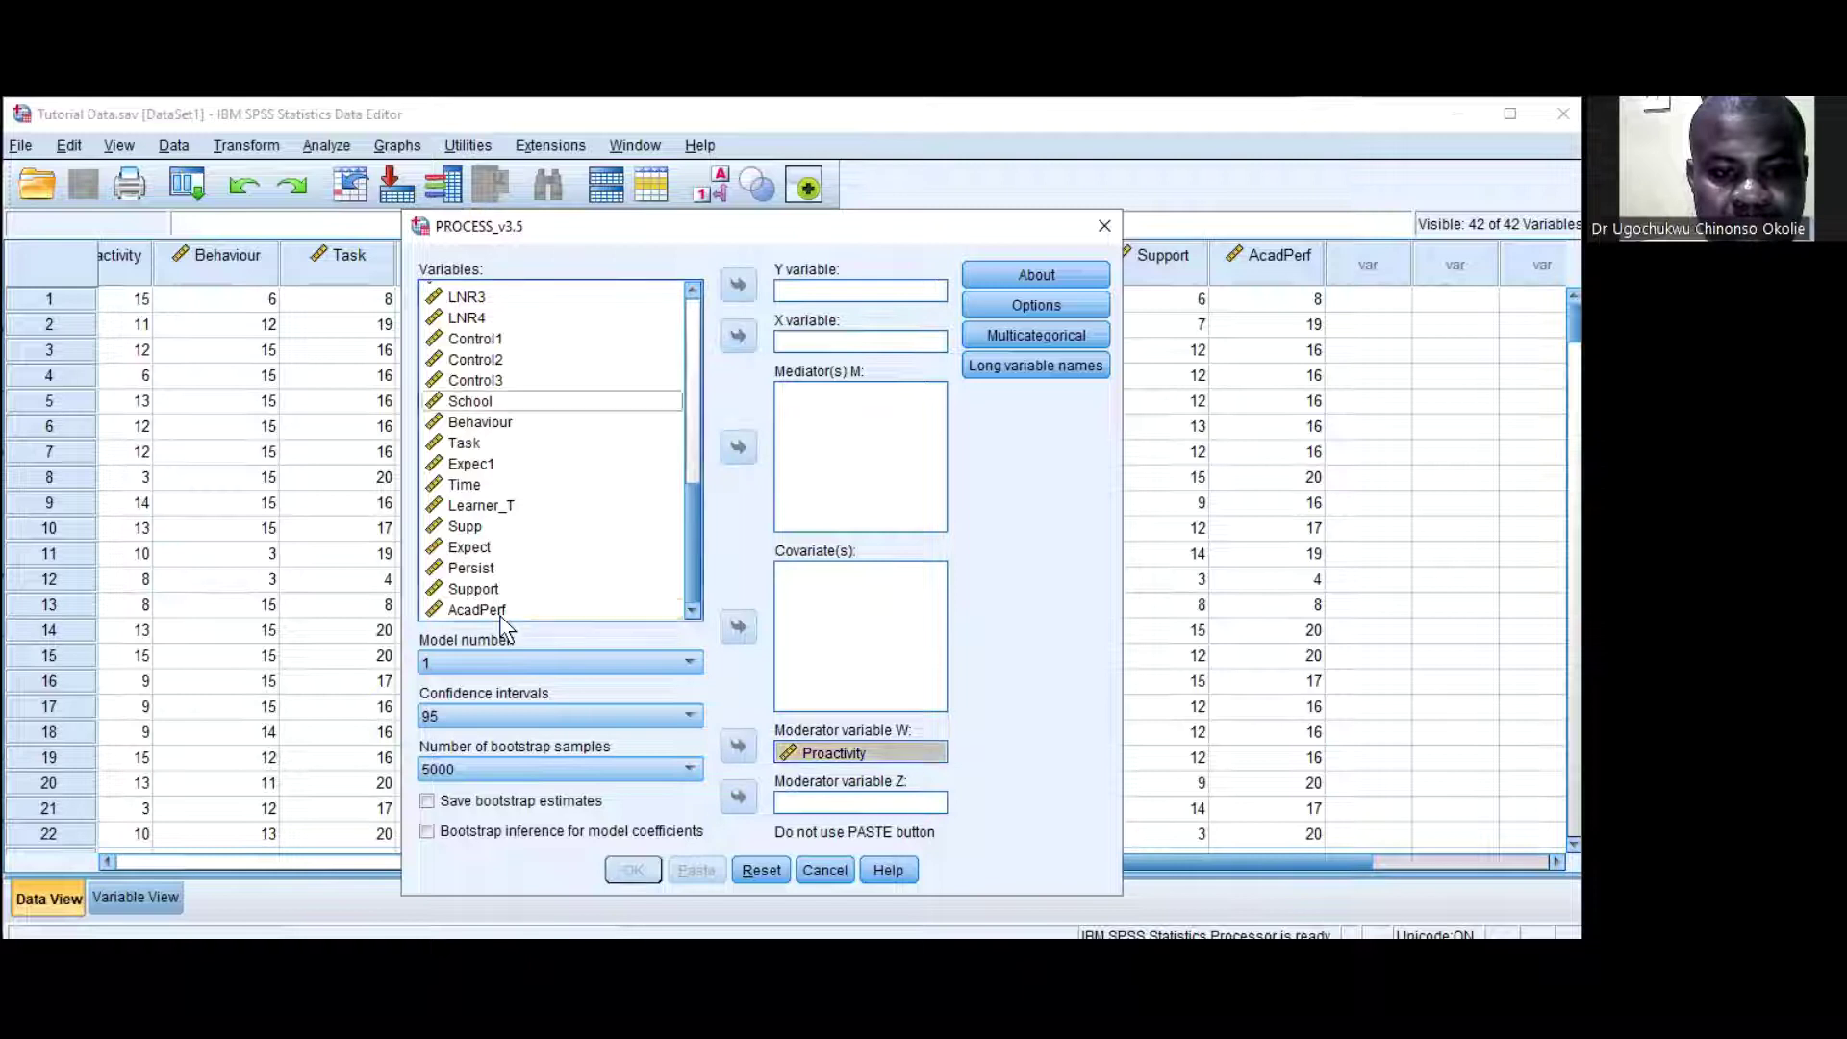
click(738, 285)
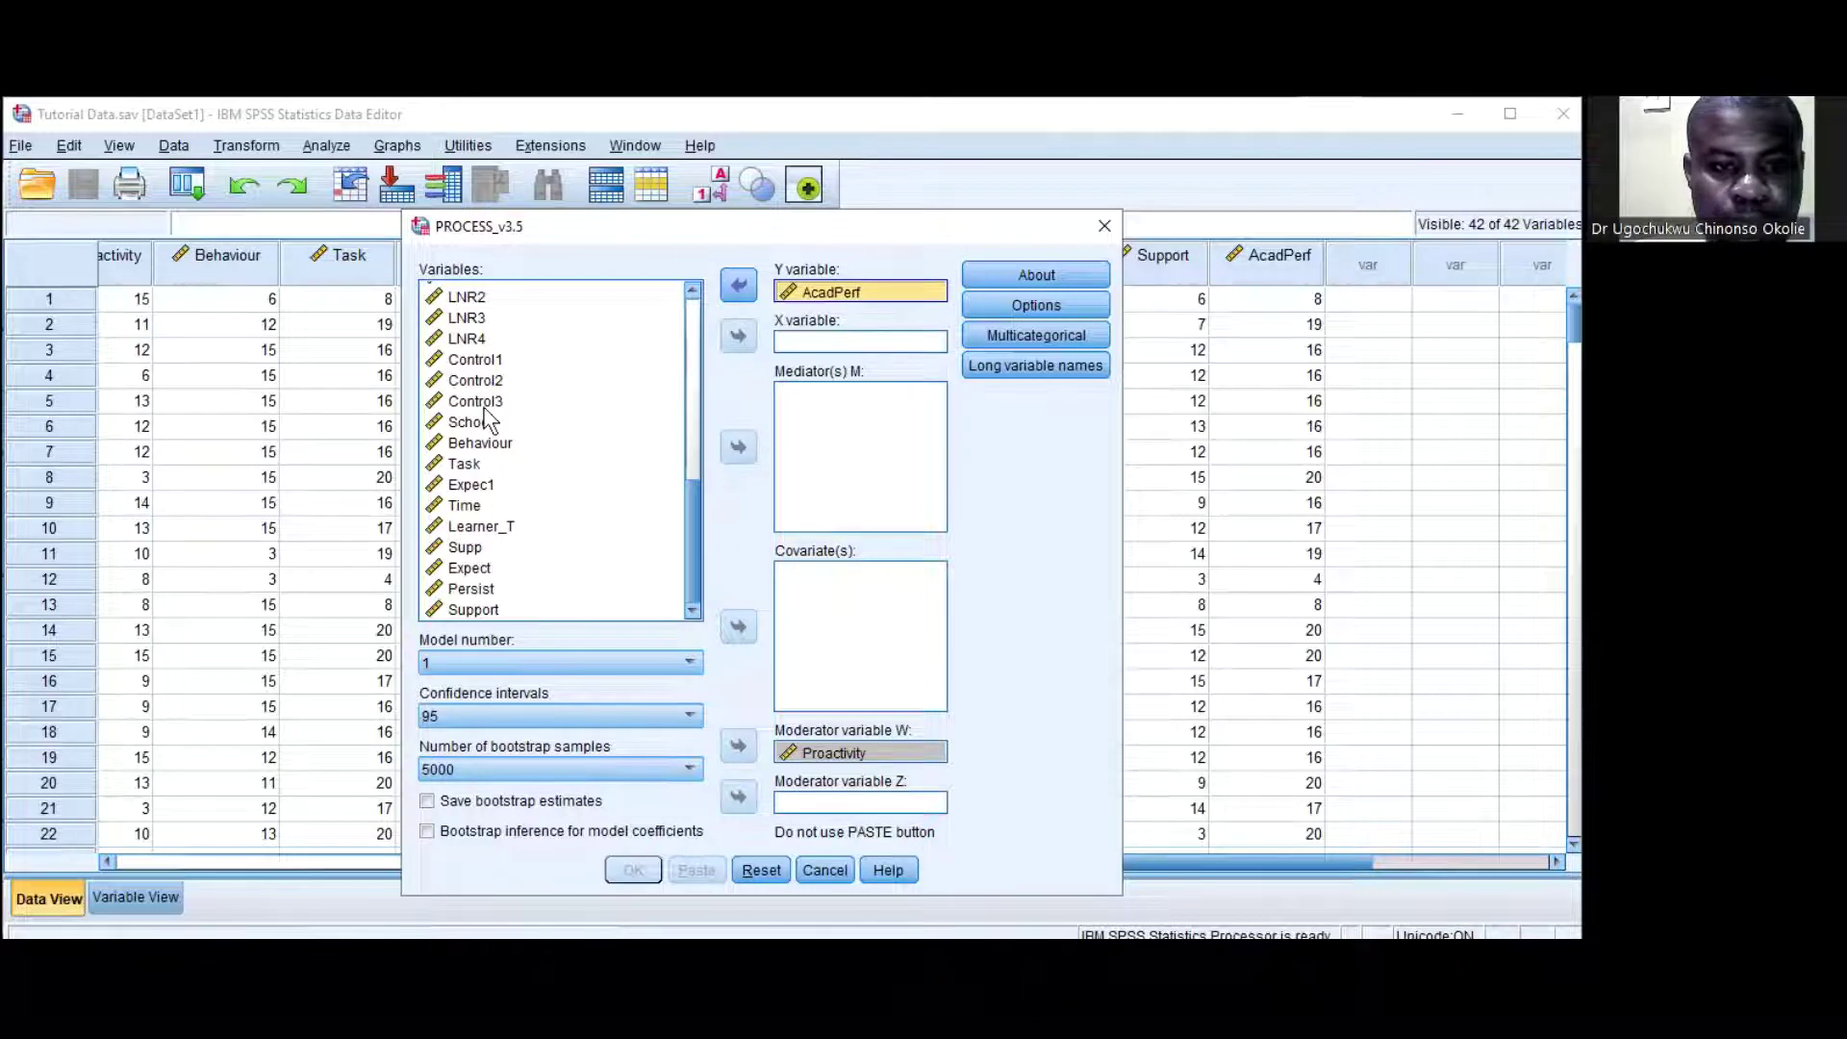
click(476, 423)
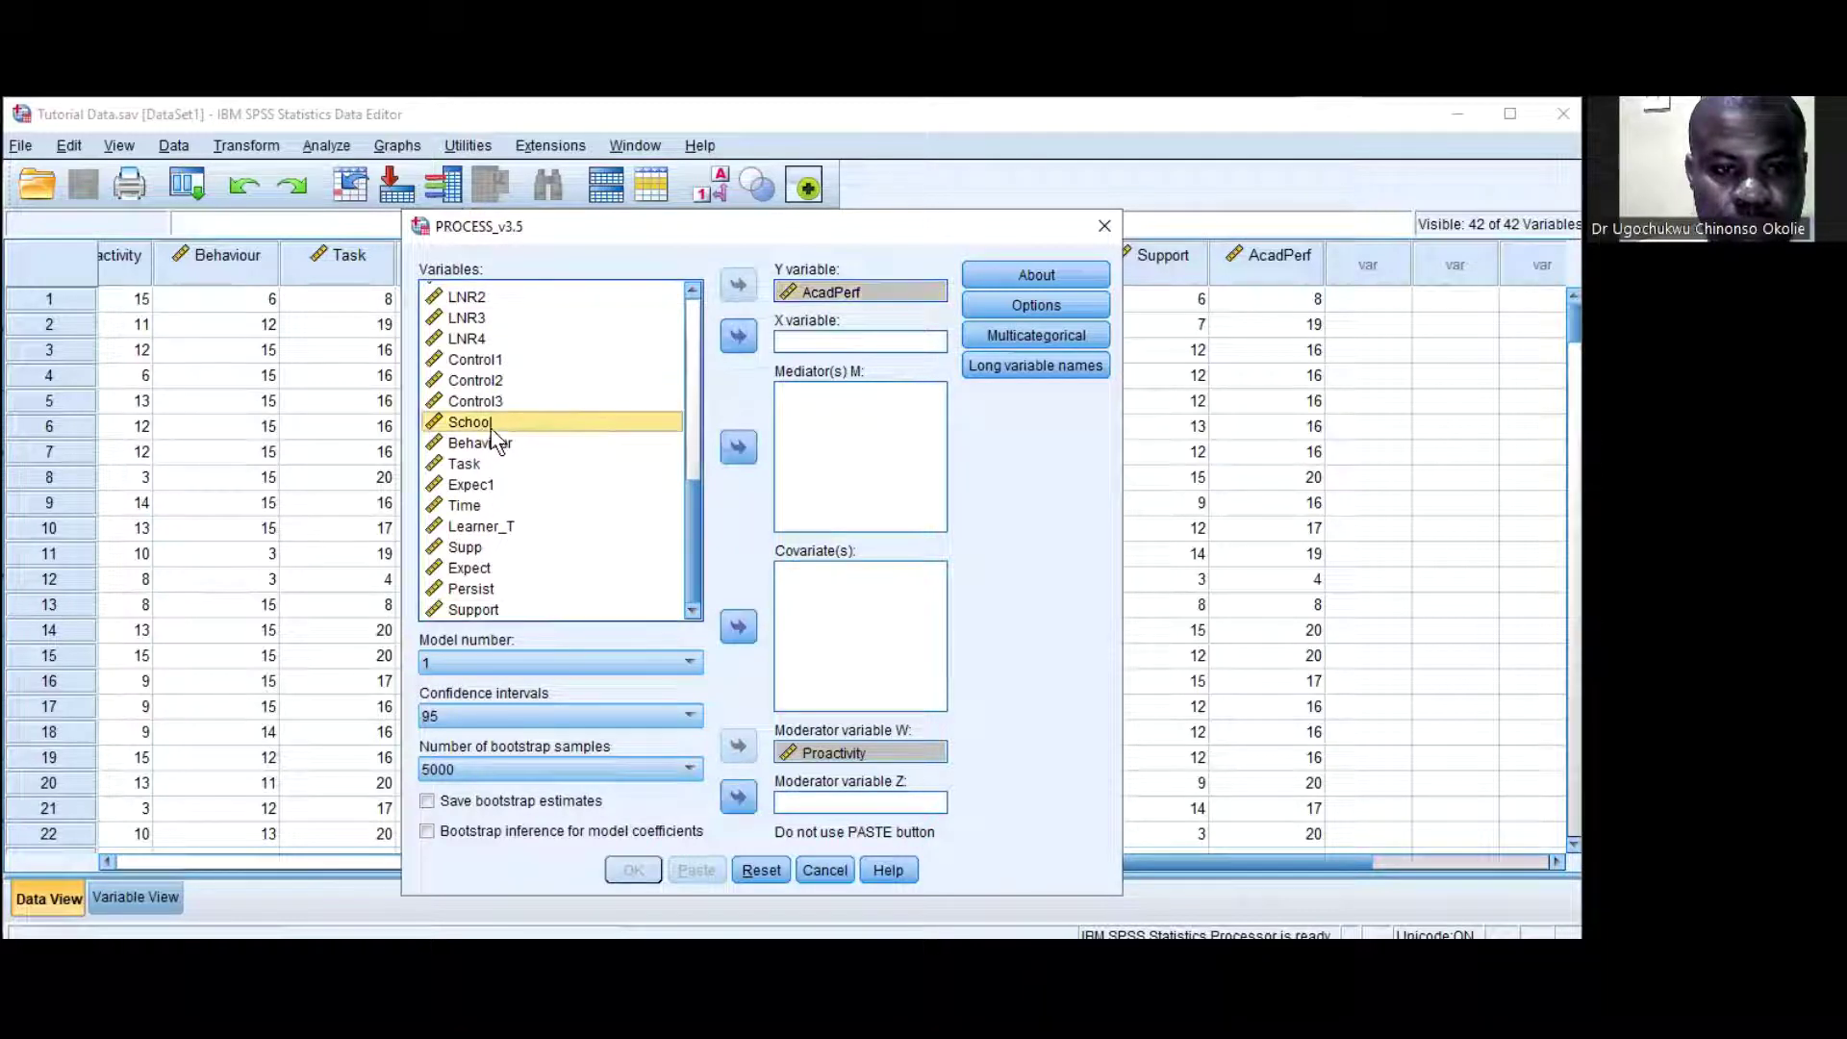
click(739, 338)
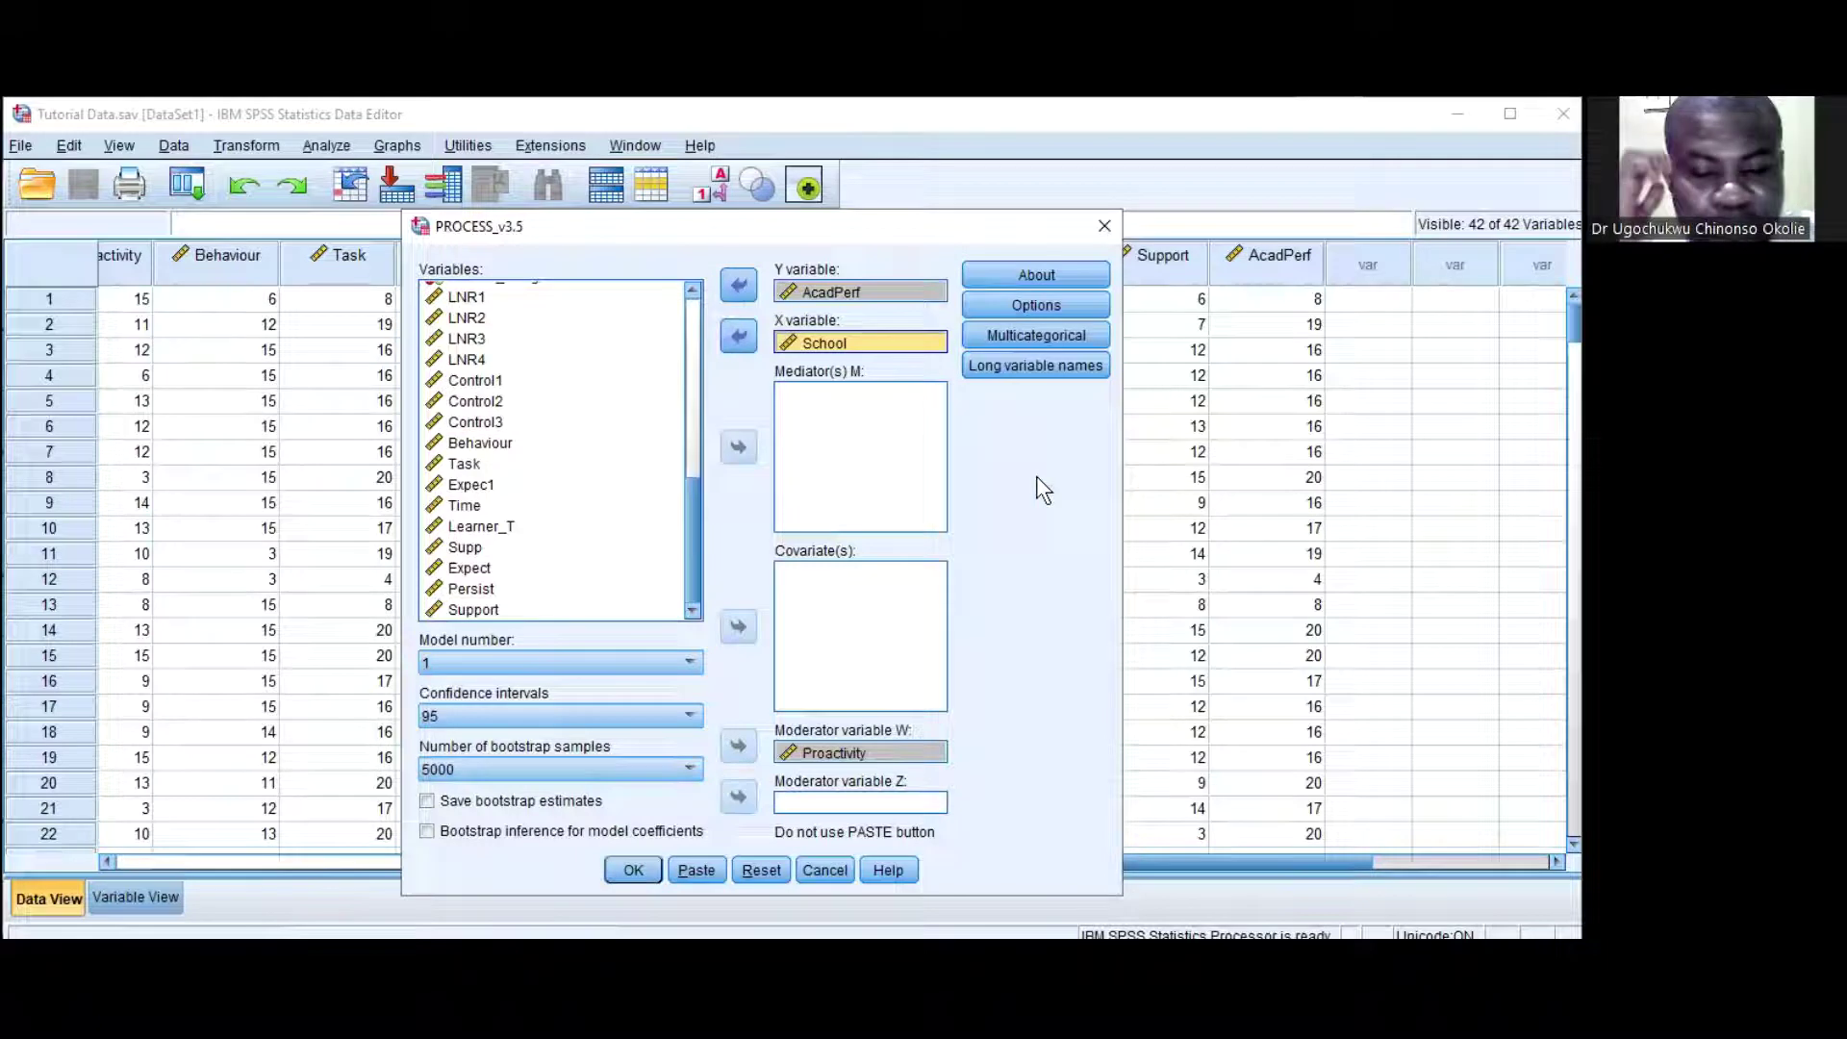
Set the PROCESS options to generate code for visualizing interactions, 3 decimal places in output and conditioning values at -1SD, Mean, +1SD.
click(1021, 308)
click(558, 344)
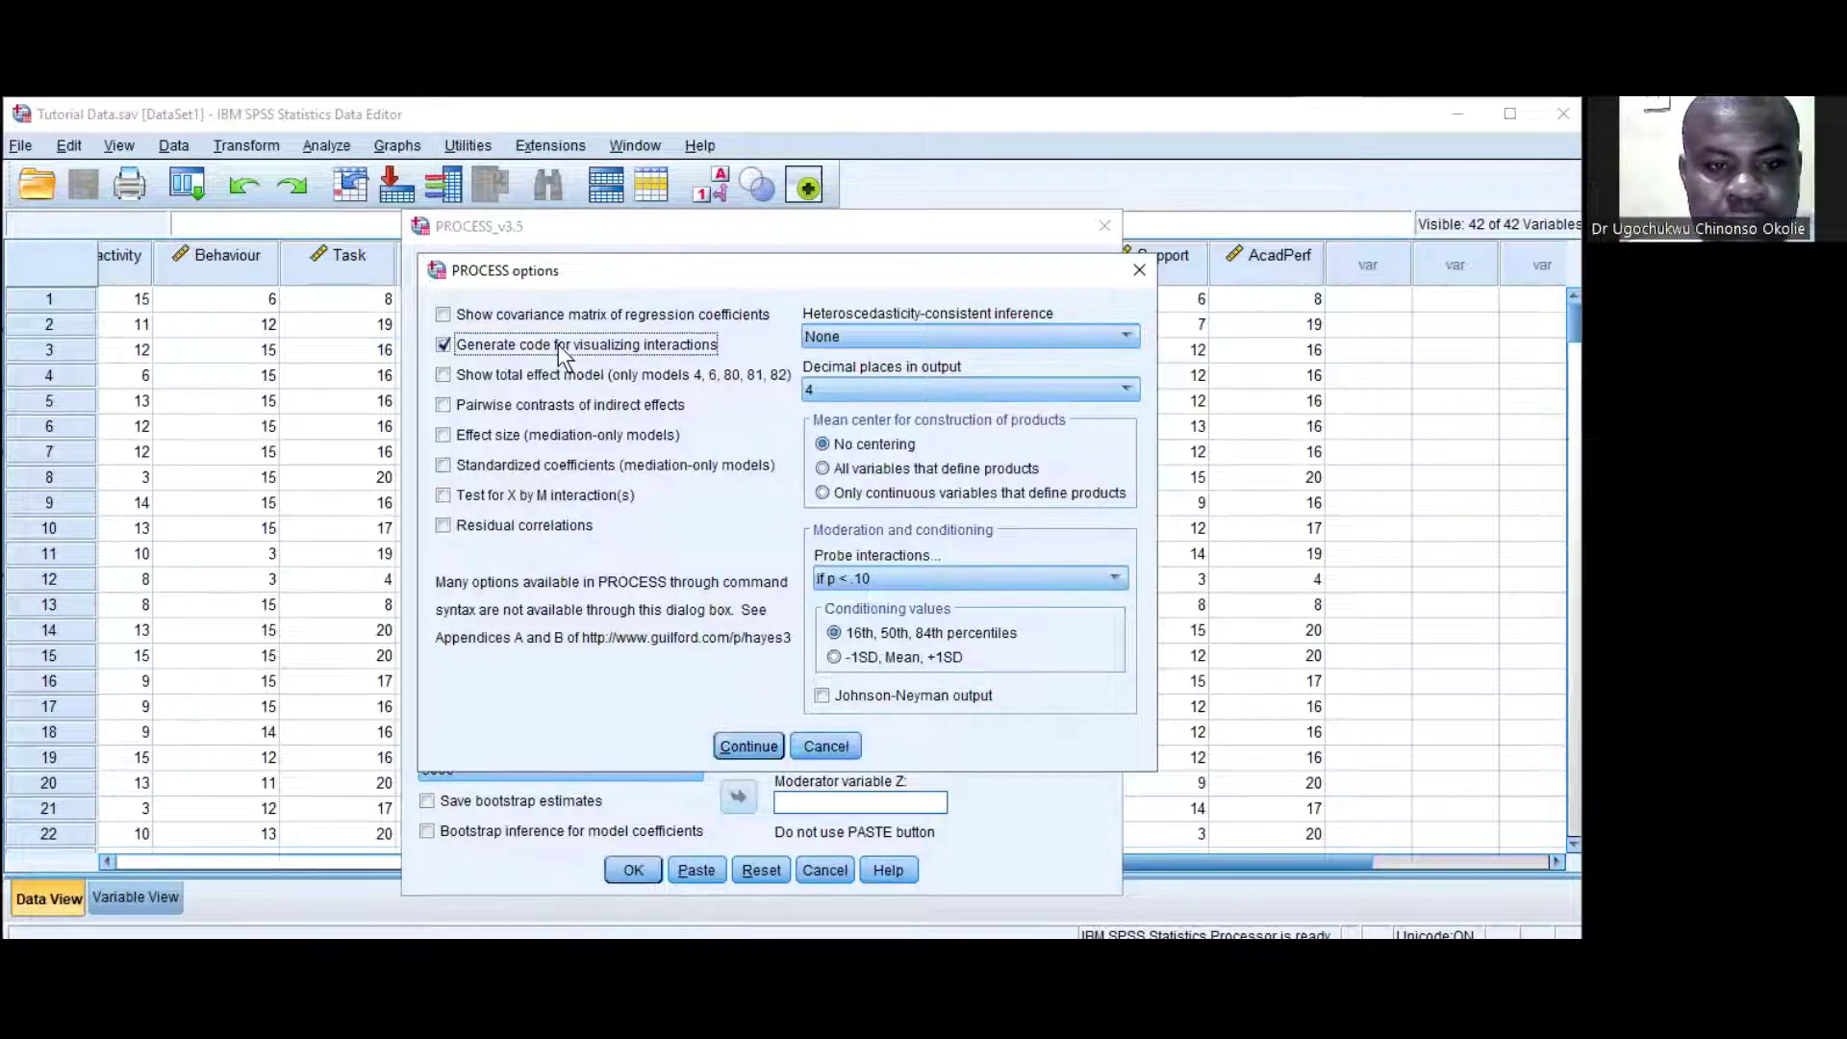
click(811, 390)
click(824, 435)
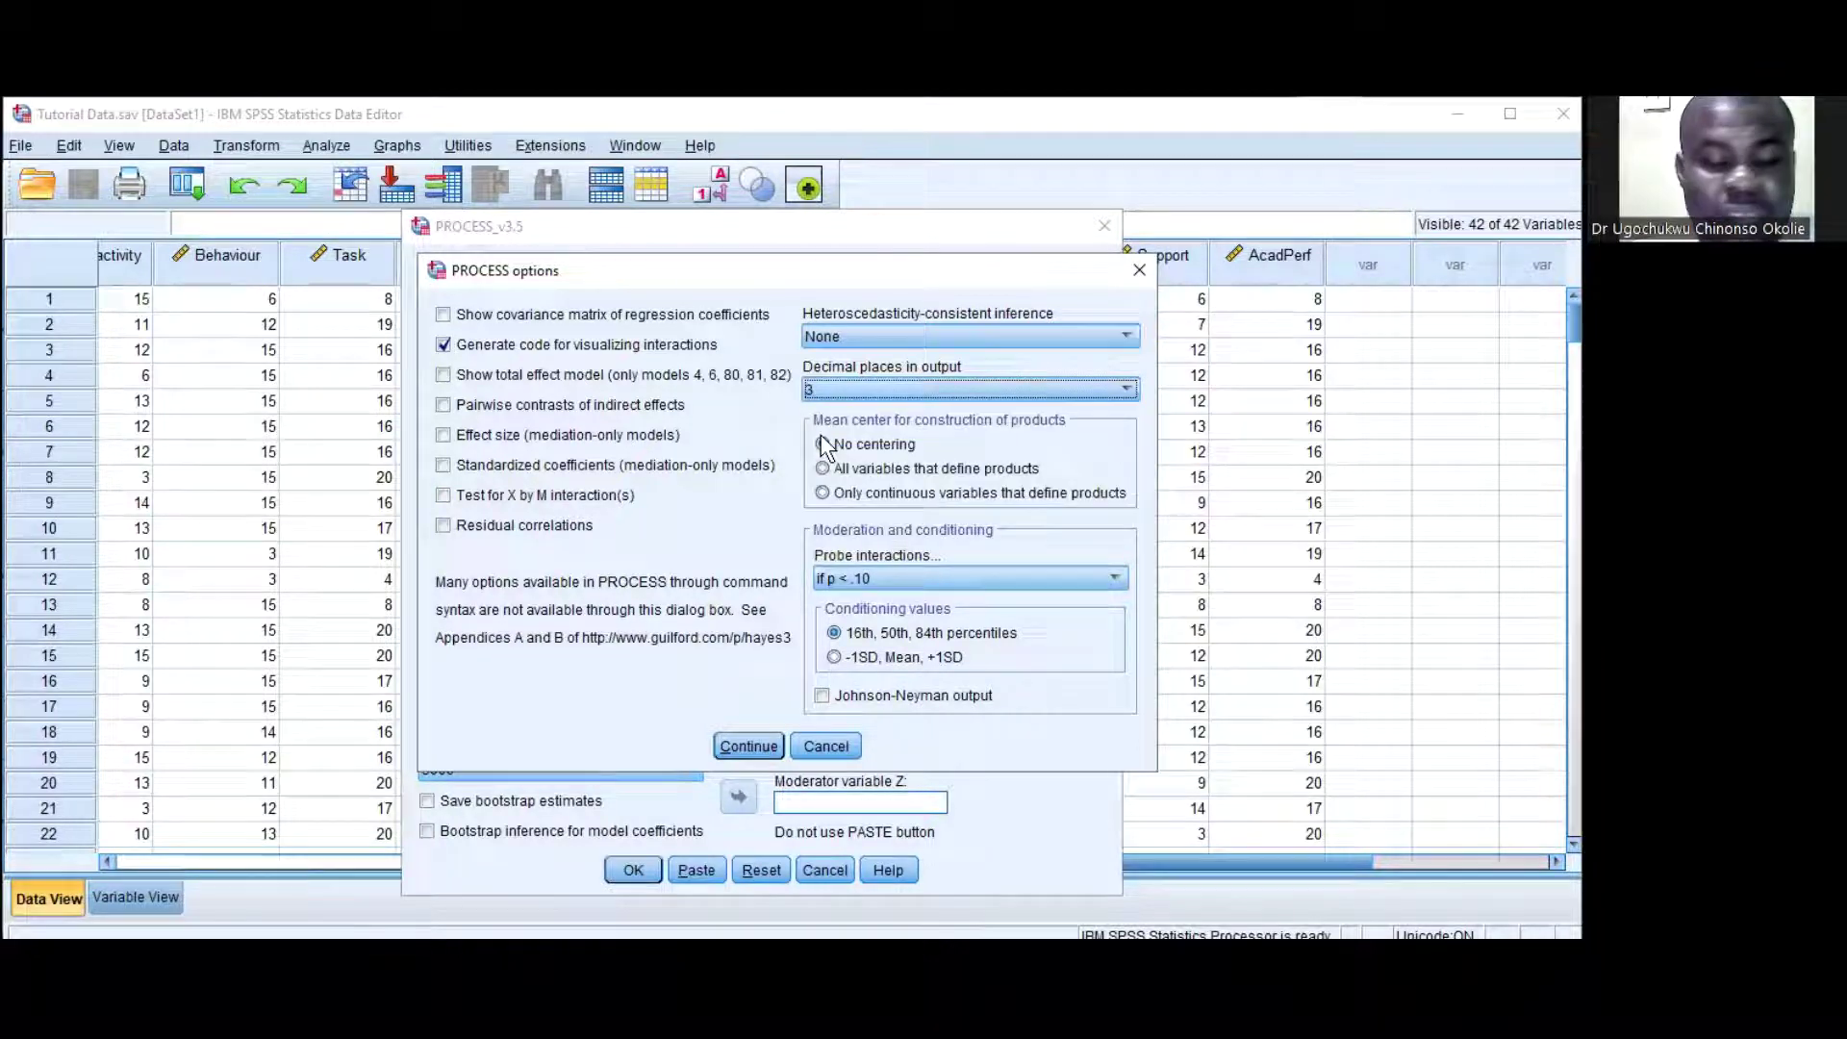
click(862, 654)
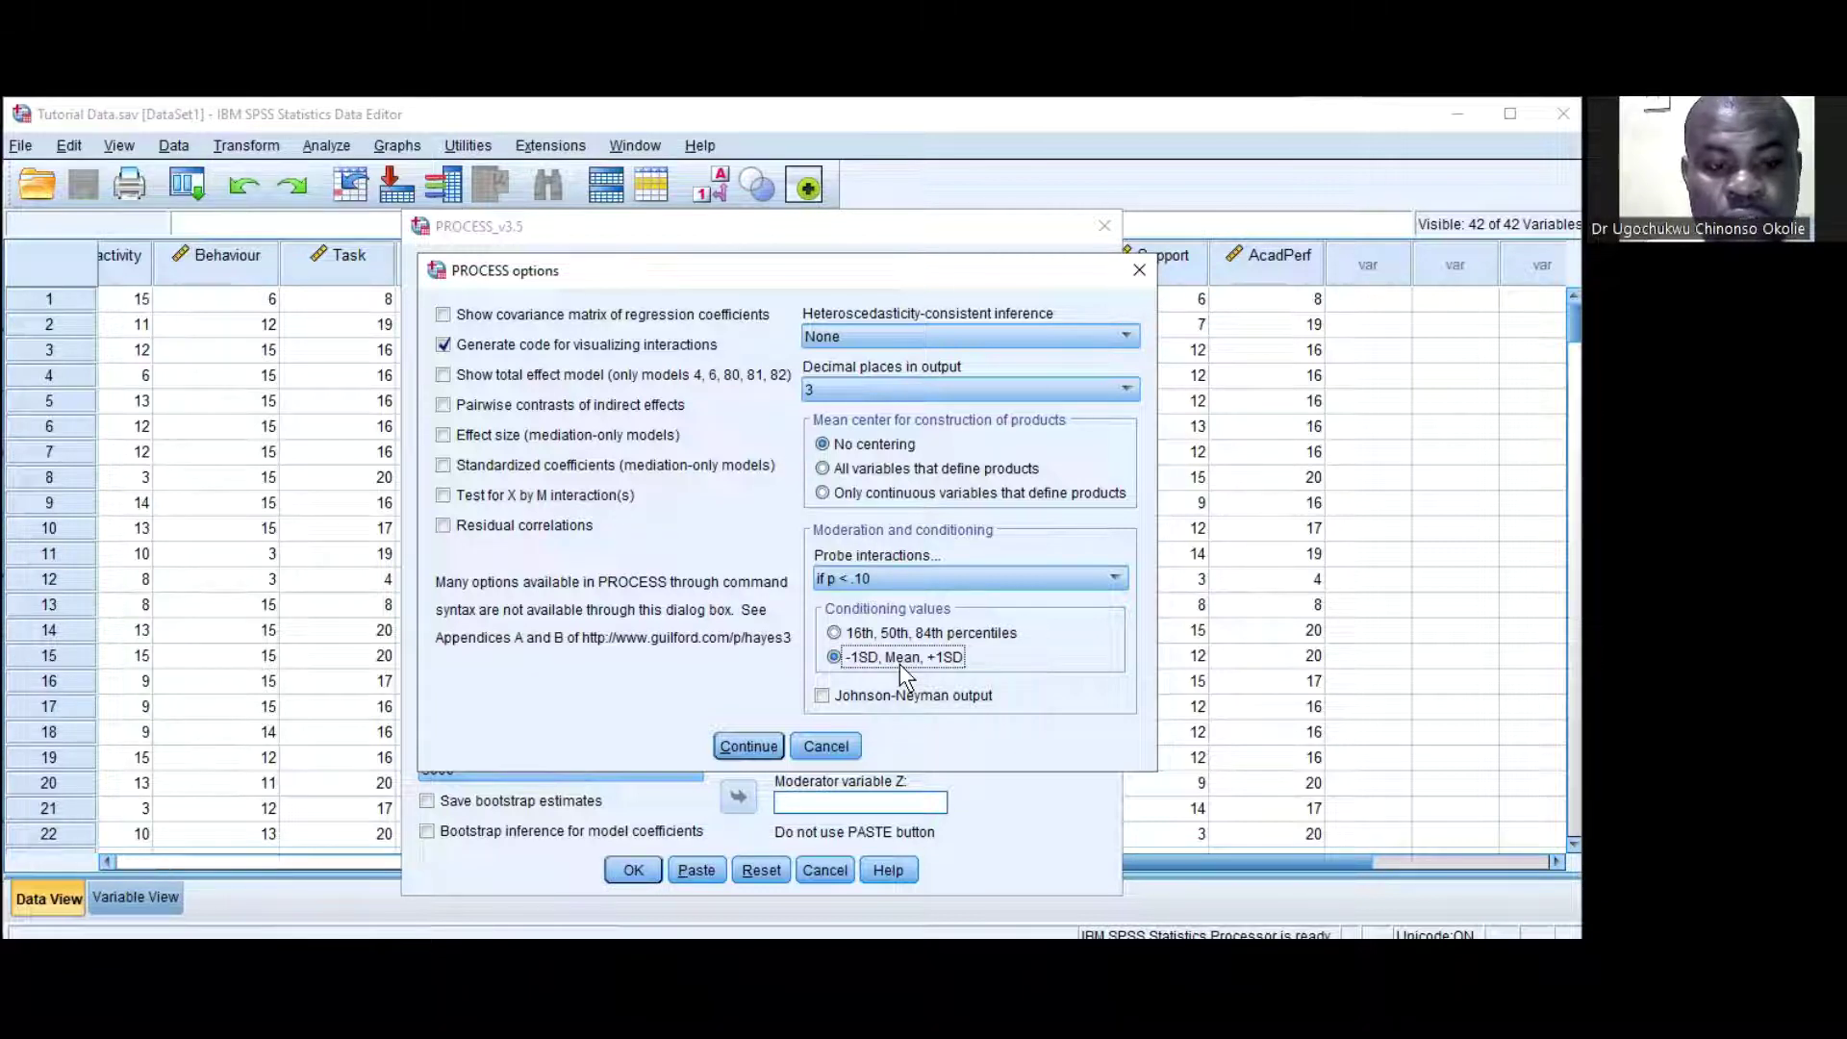
click(749, 746)
Accept the risk of incorrect output for long variable names in PROCESS.
click(1041, 367)
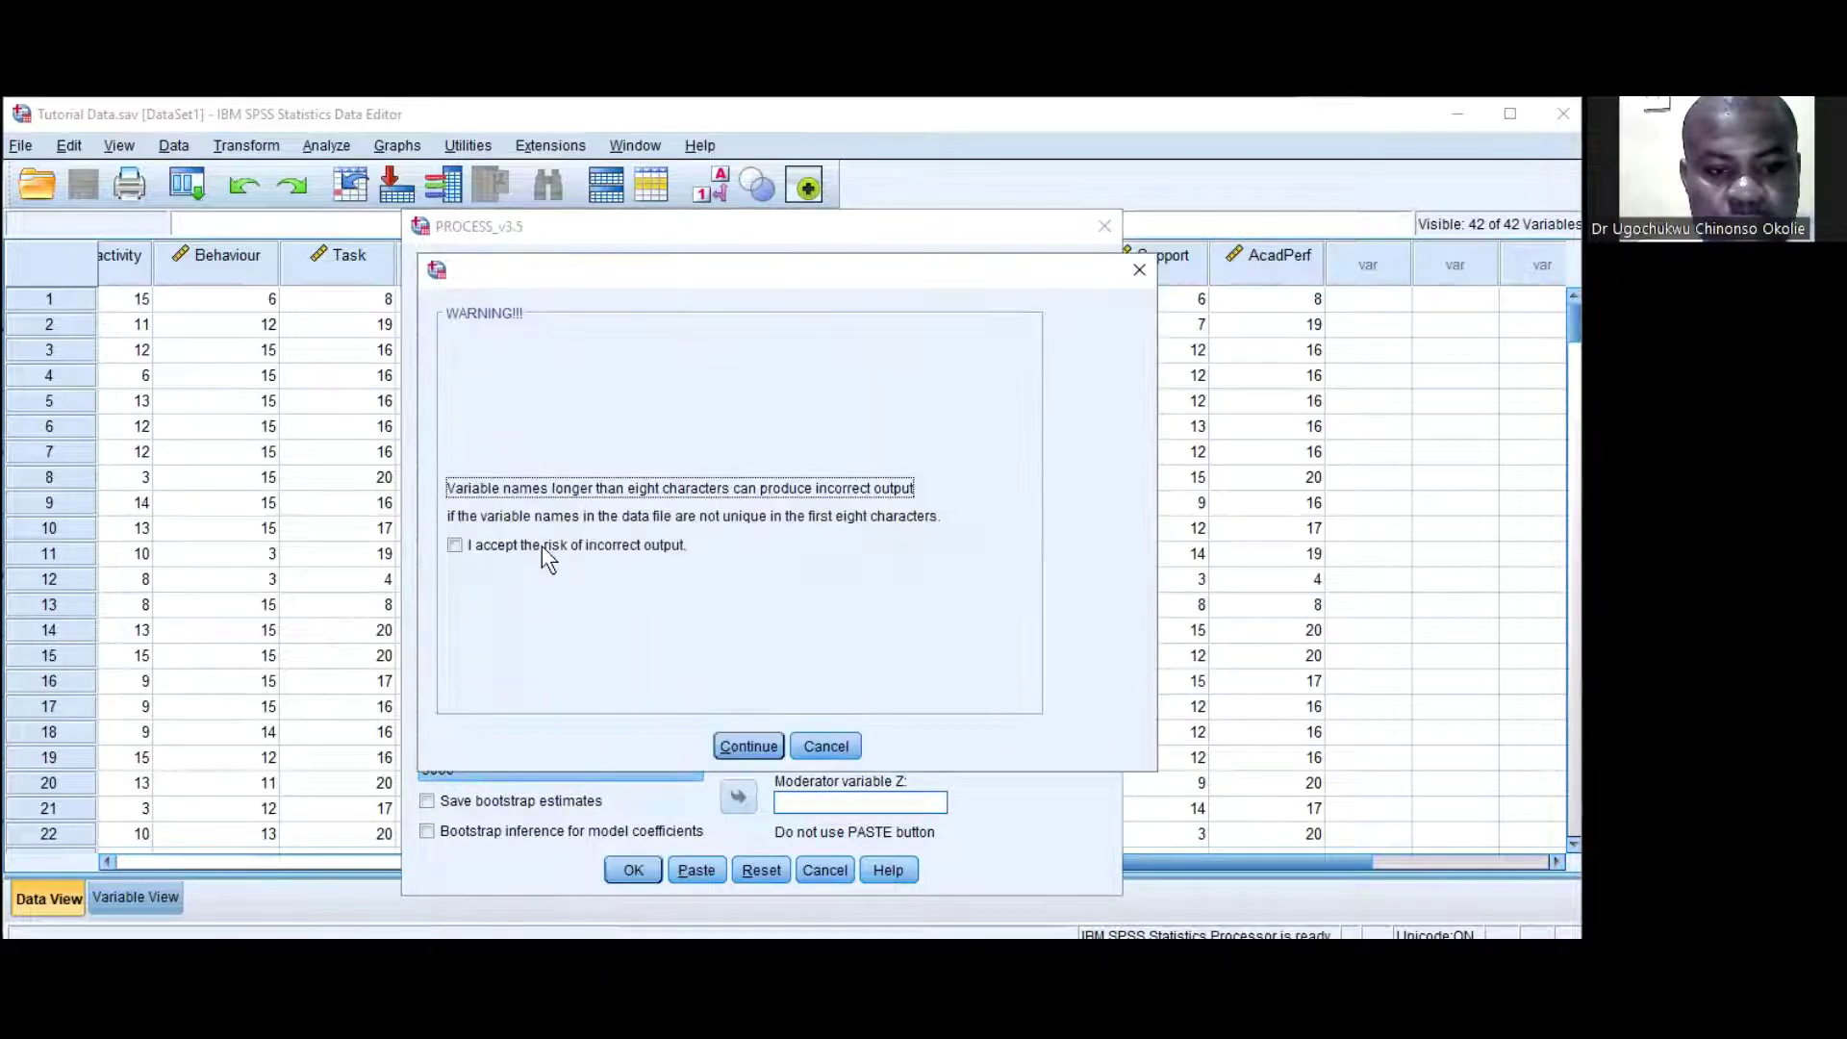
click(457, 545)
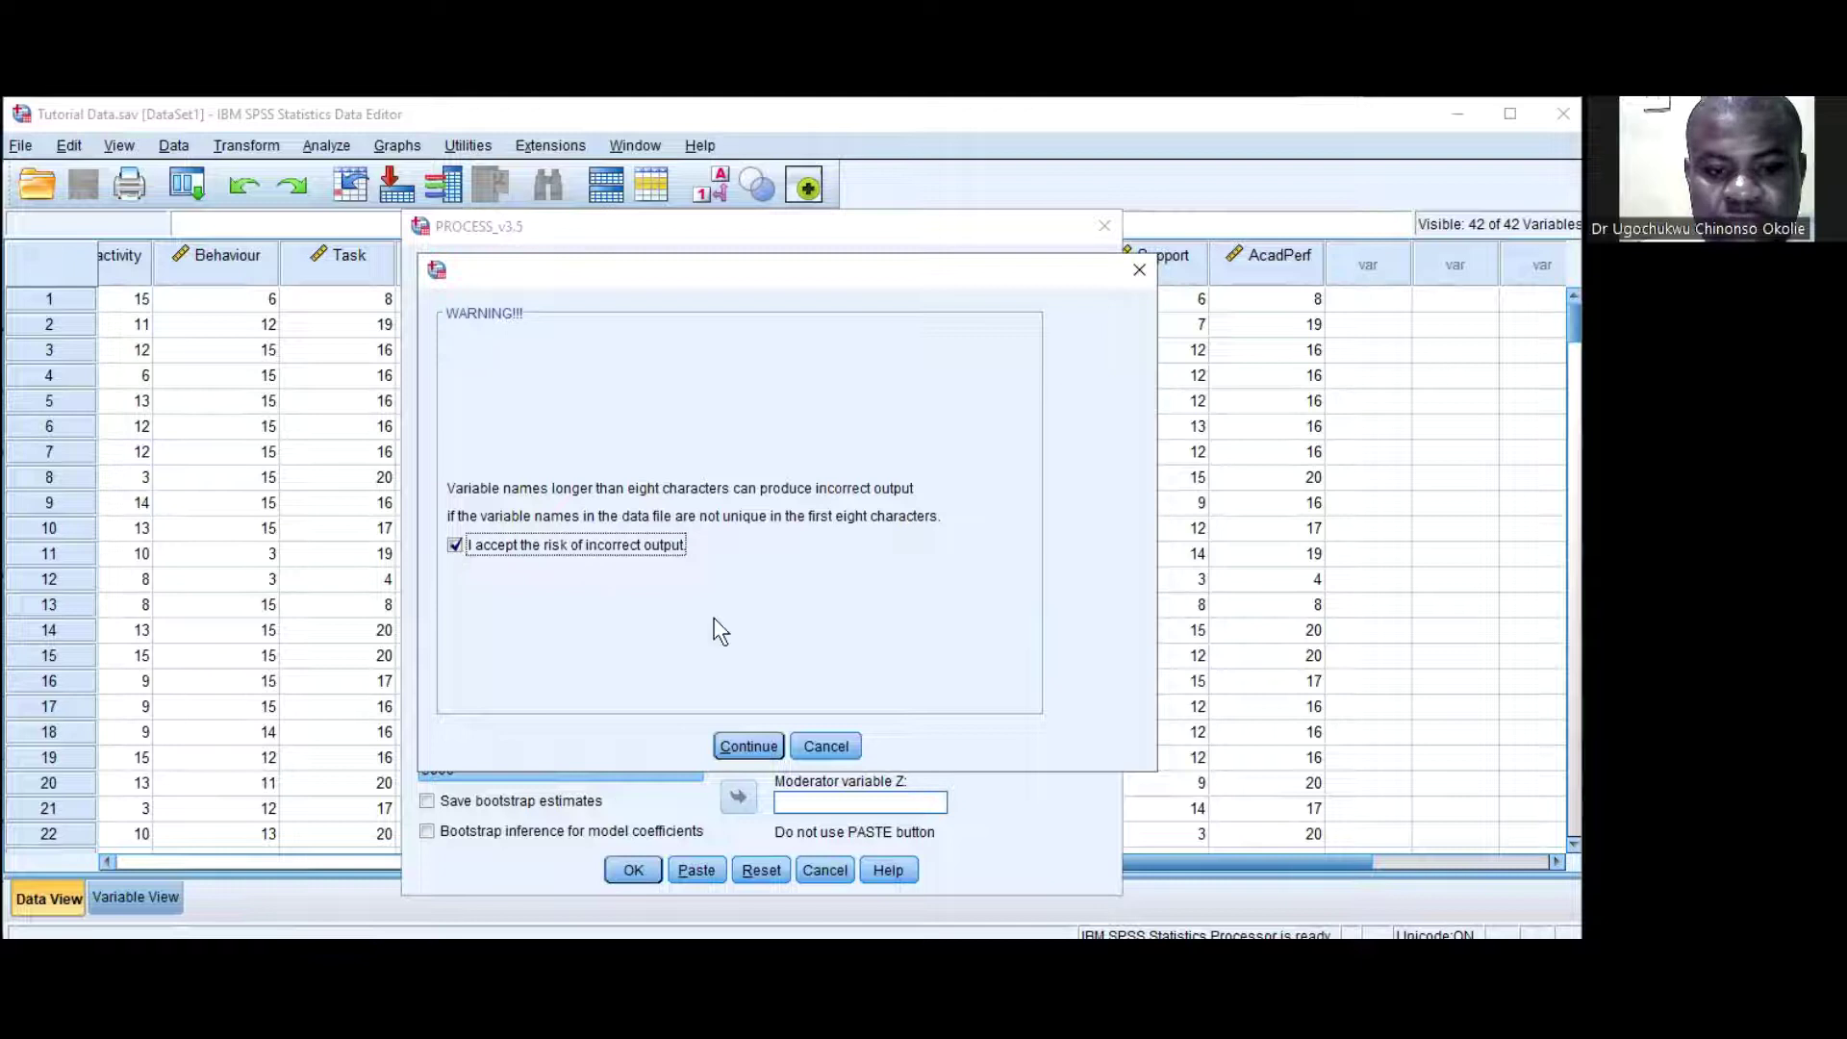
click(741, 740)
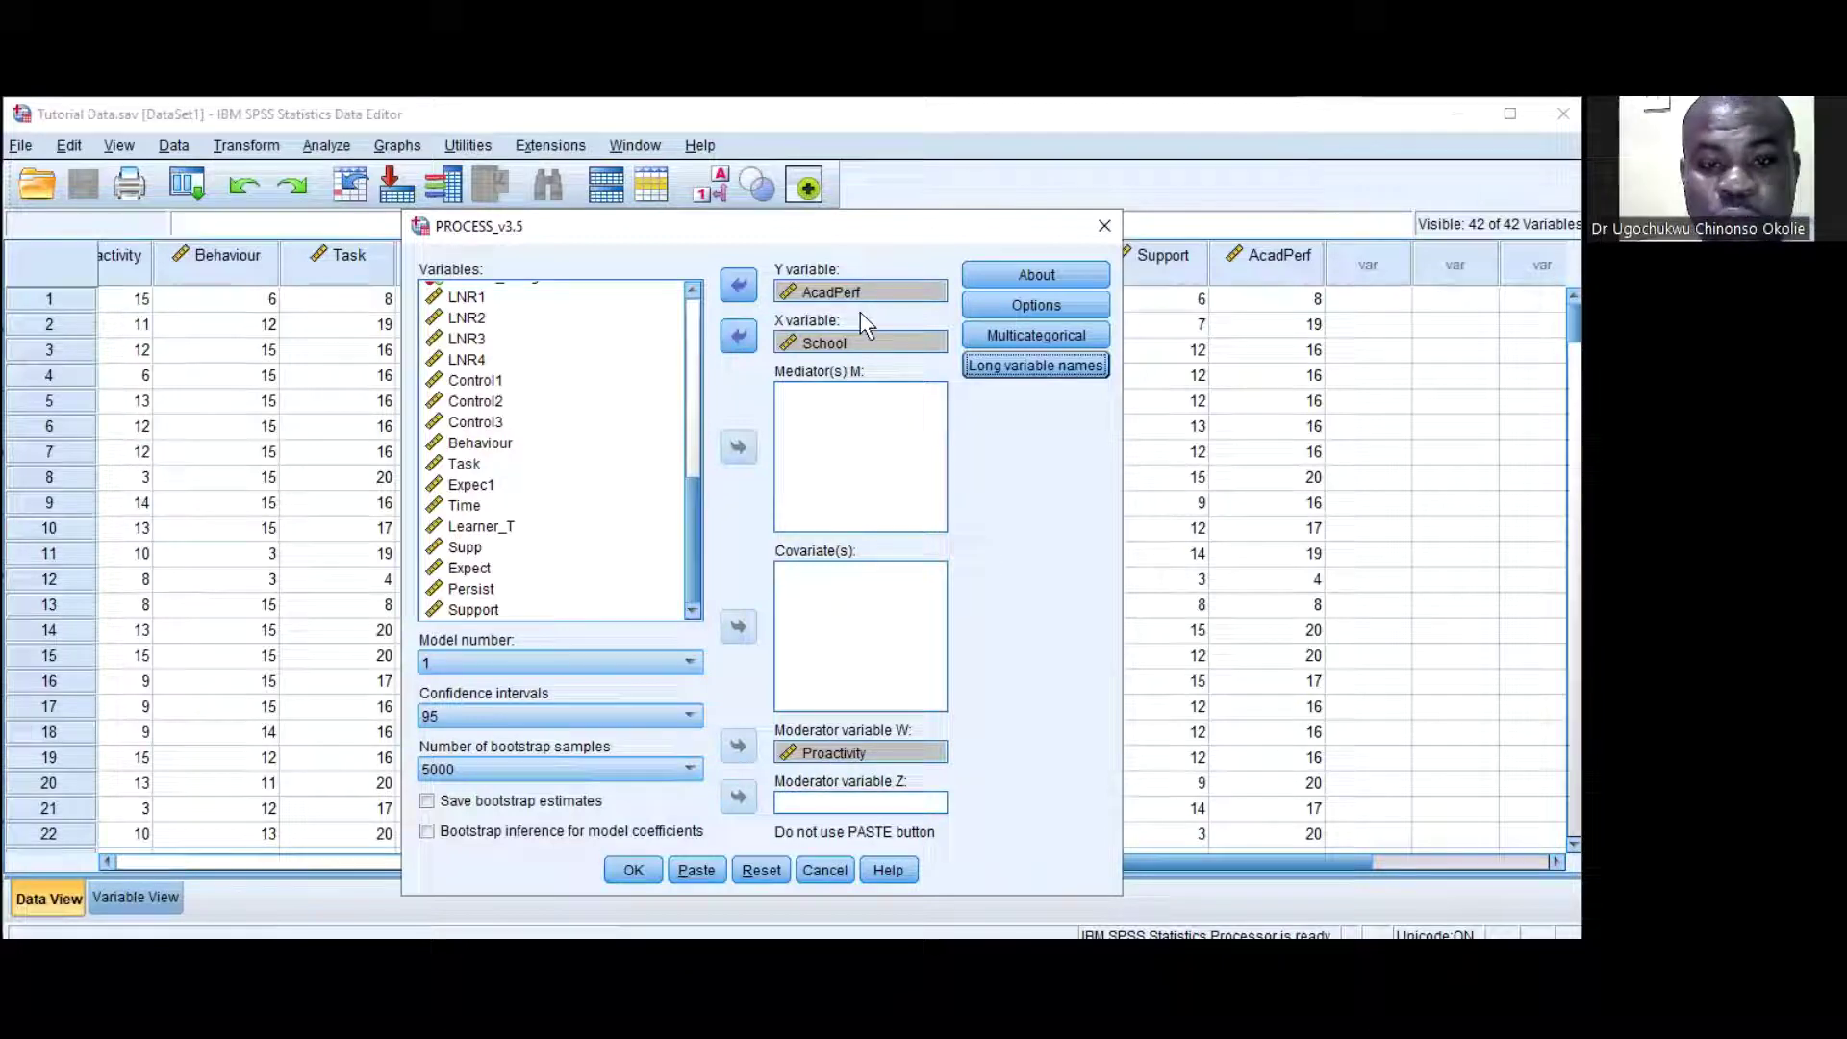
Check the variable names in Variable View and recheck the long variable names setting in PROCESS.
click(136, 897)
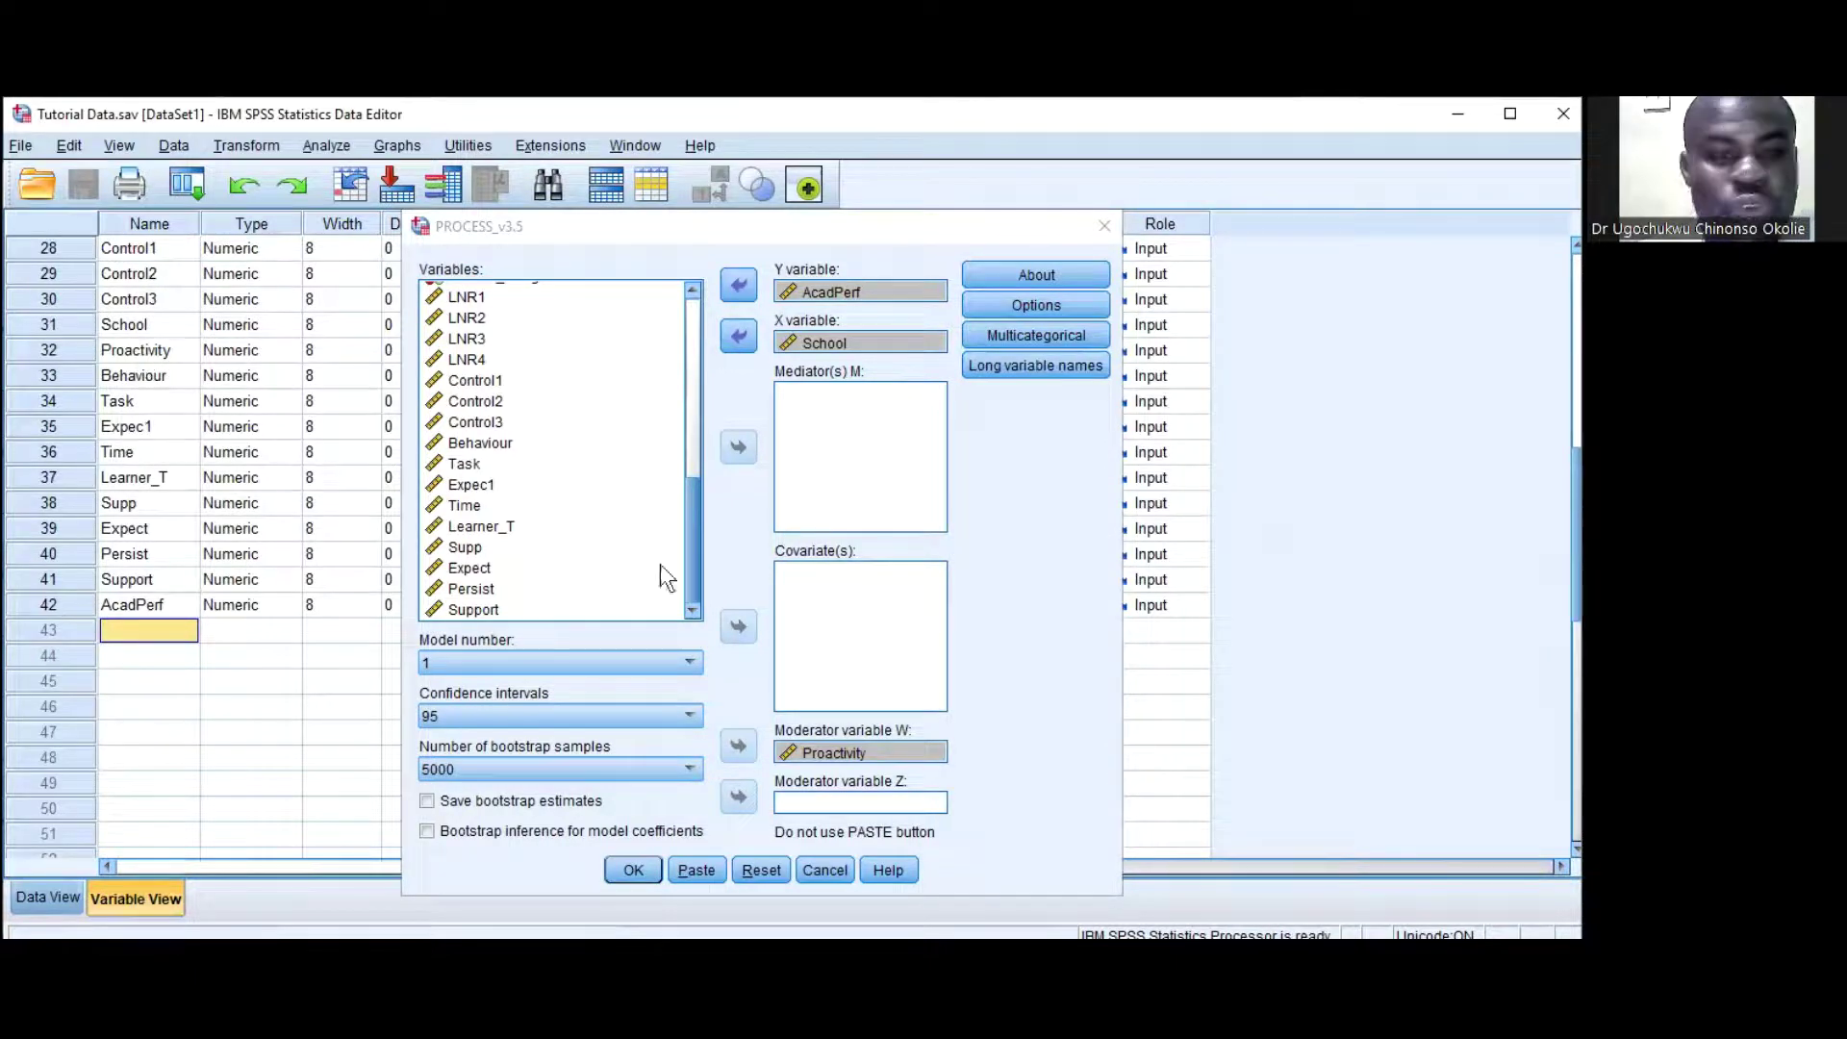
click(1058, 367)
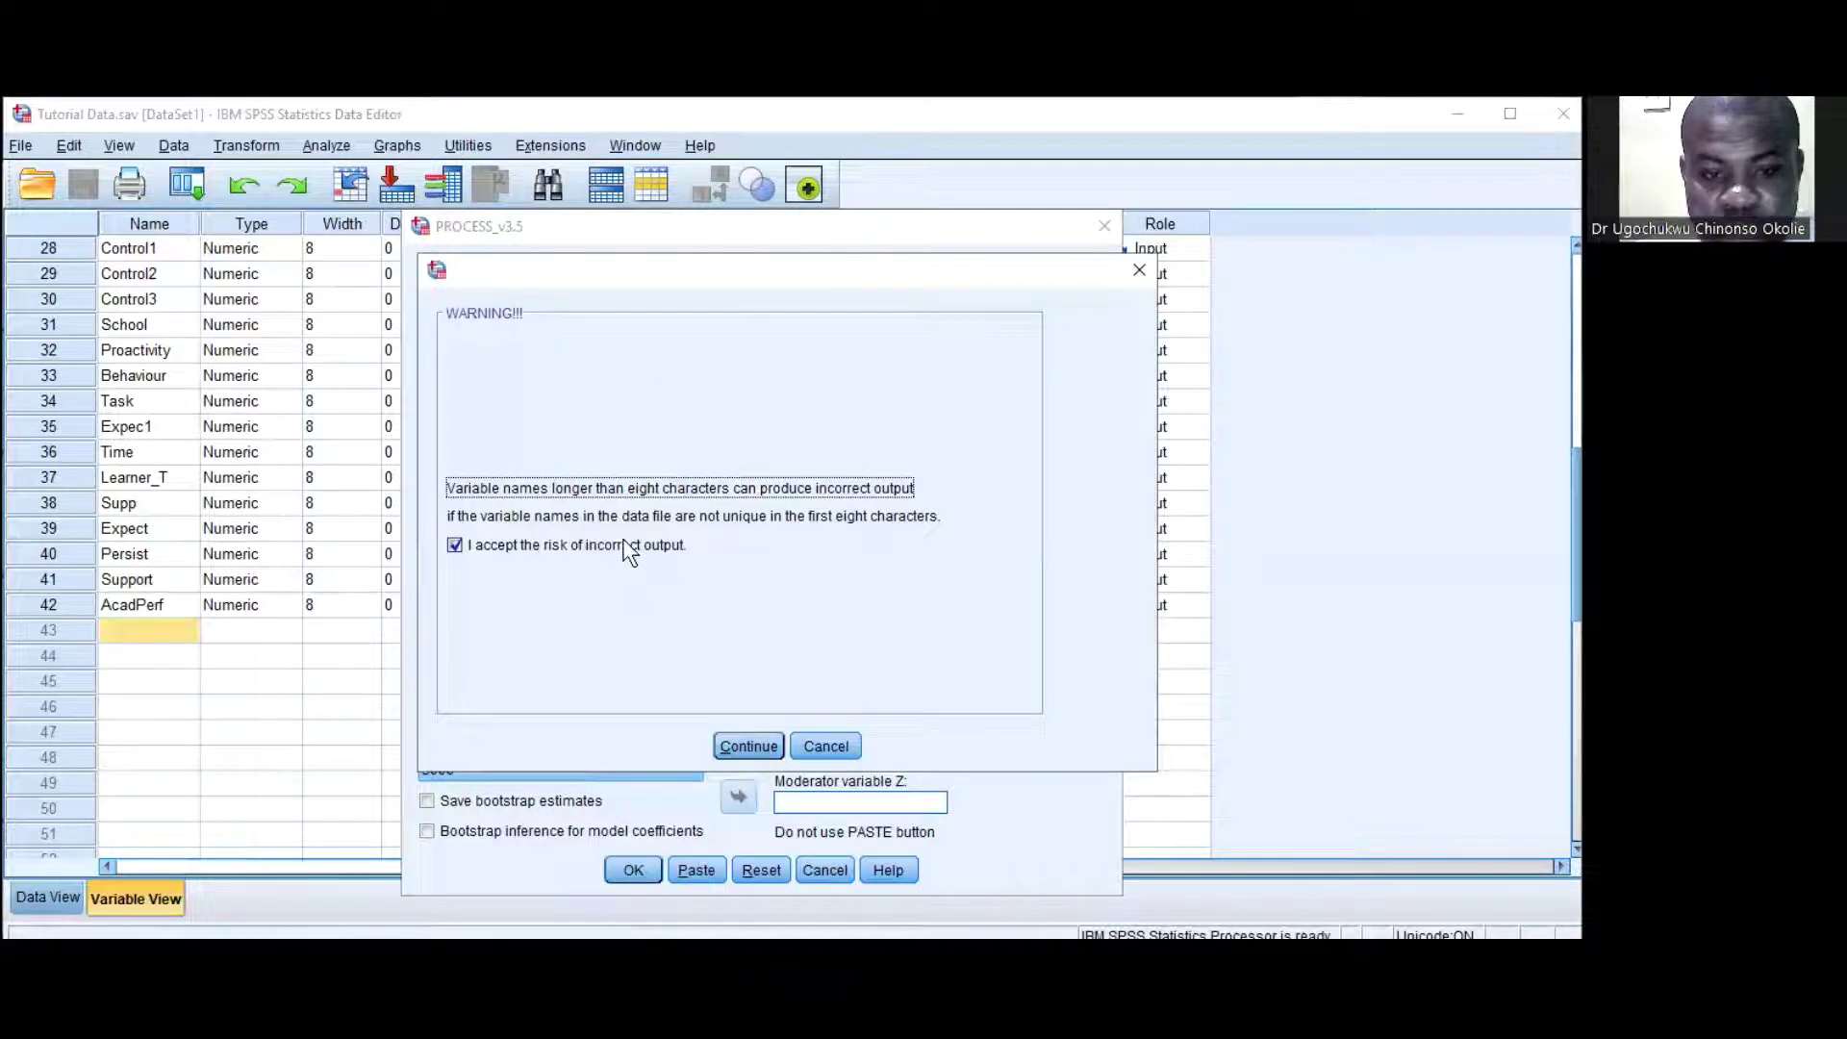
click(765, 746)
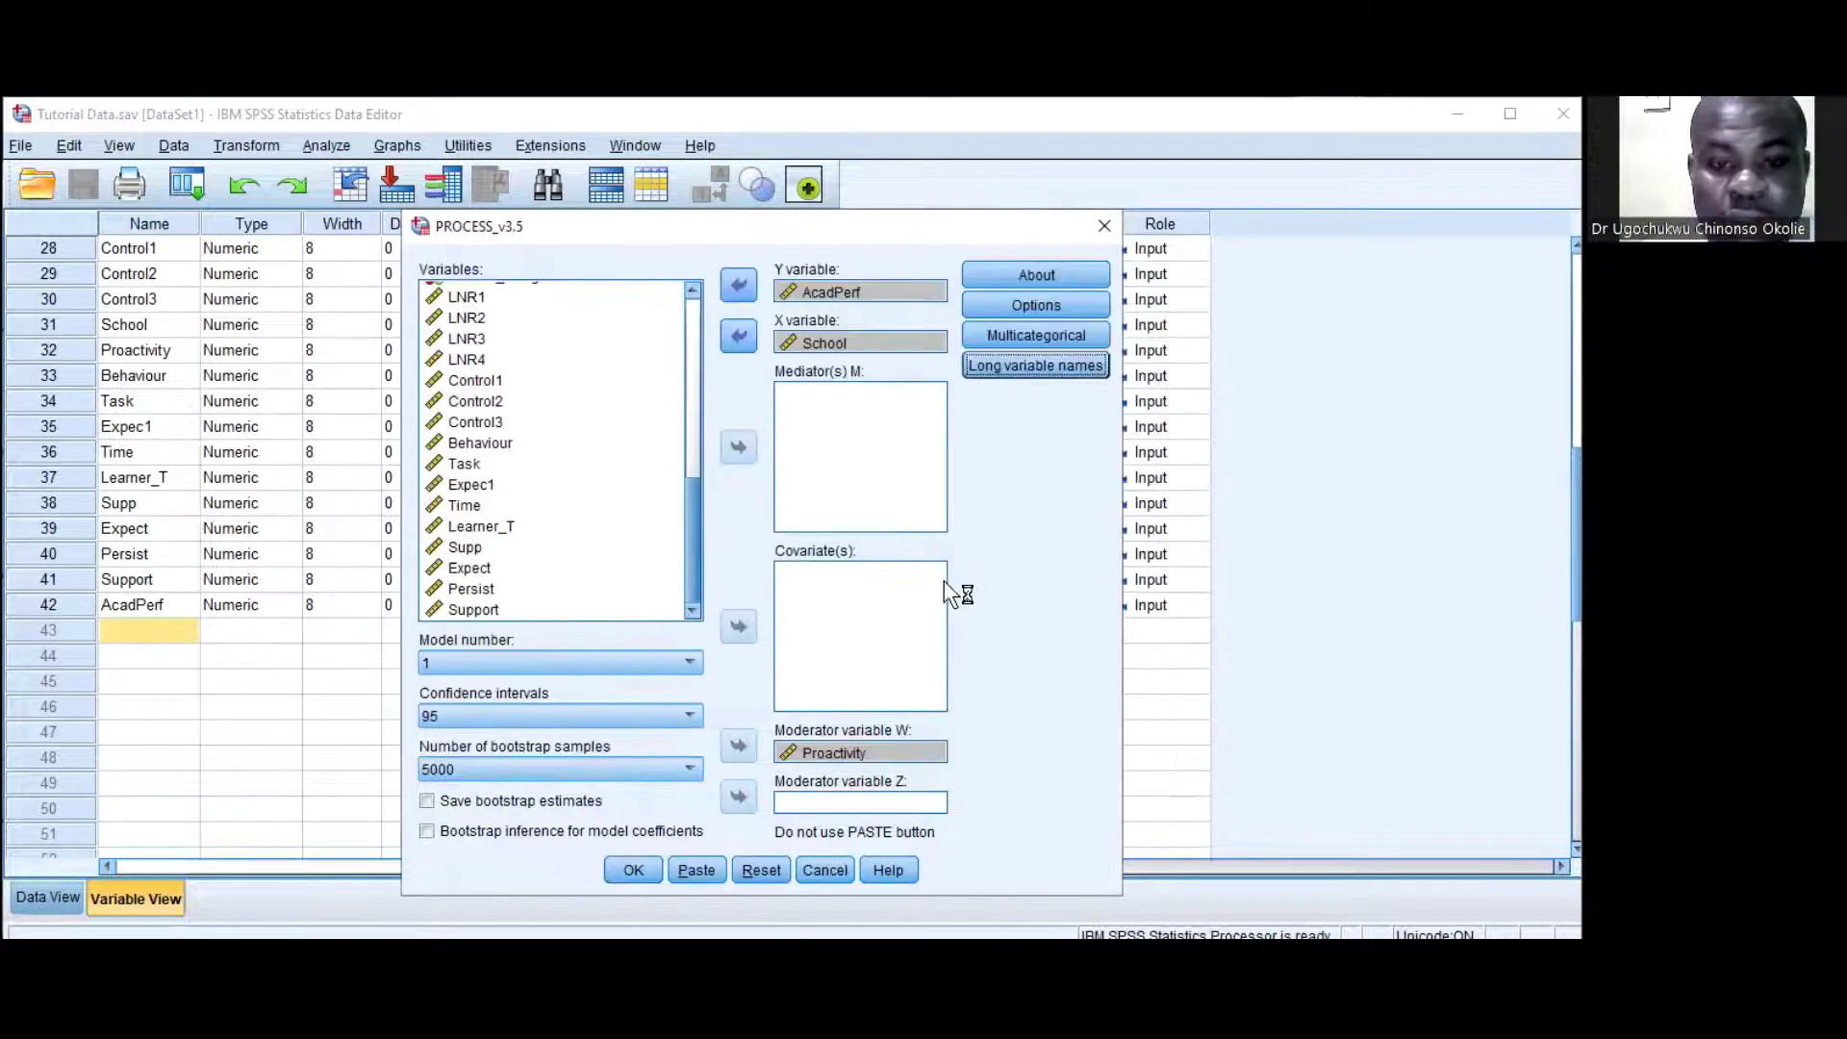
Add Age and Gender as covariates in the PROCESS model.
scroll(510, 460, up, 5)
scroll(525, 448, down, 2)
click(478, 421)
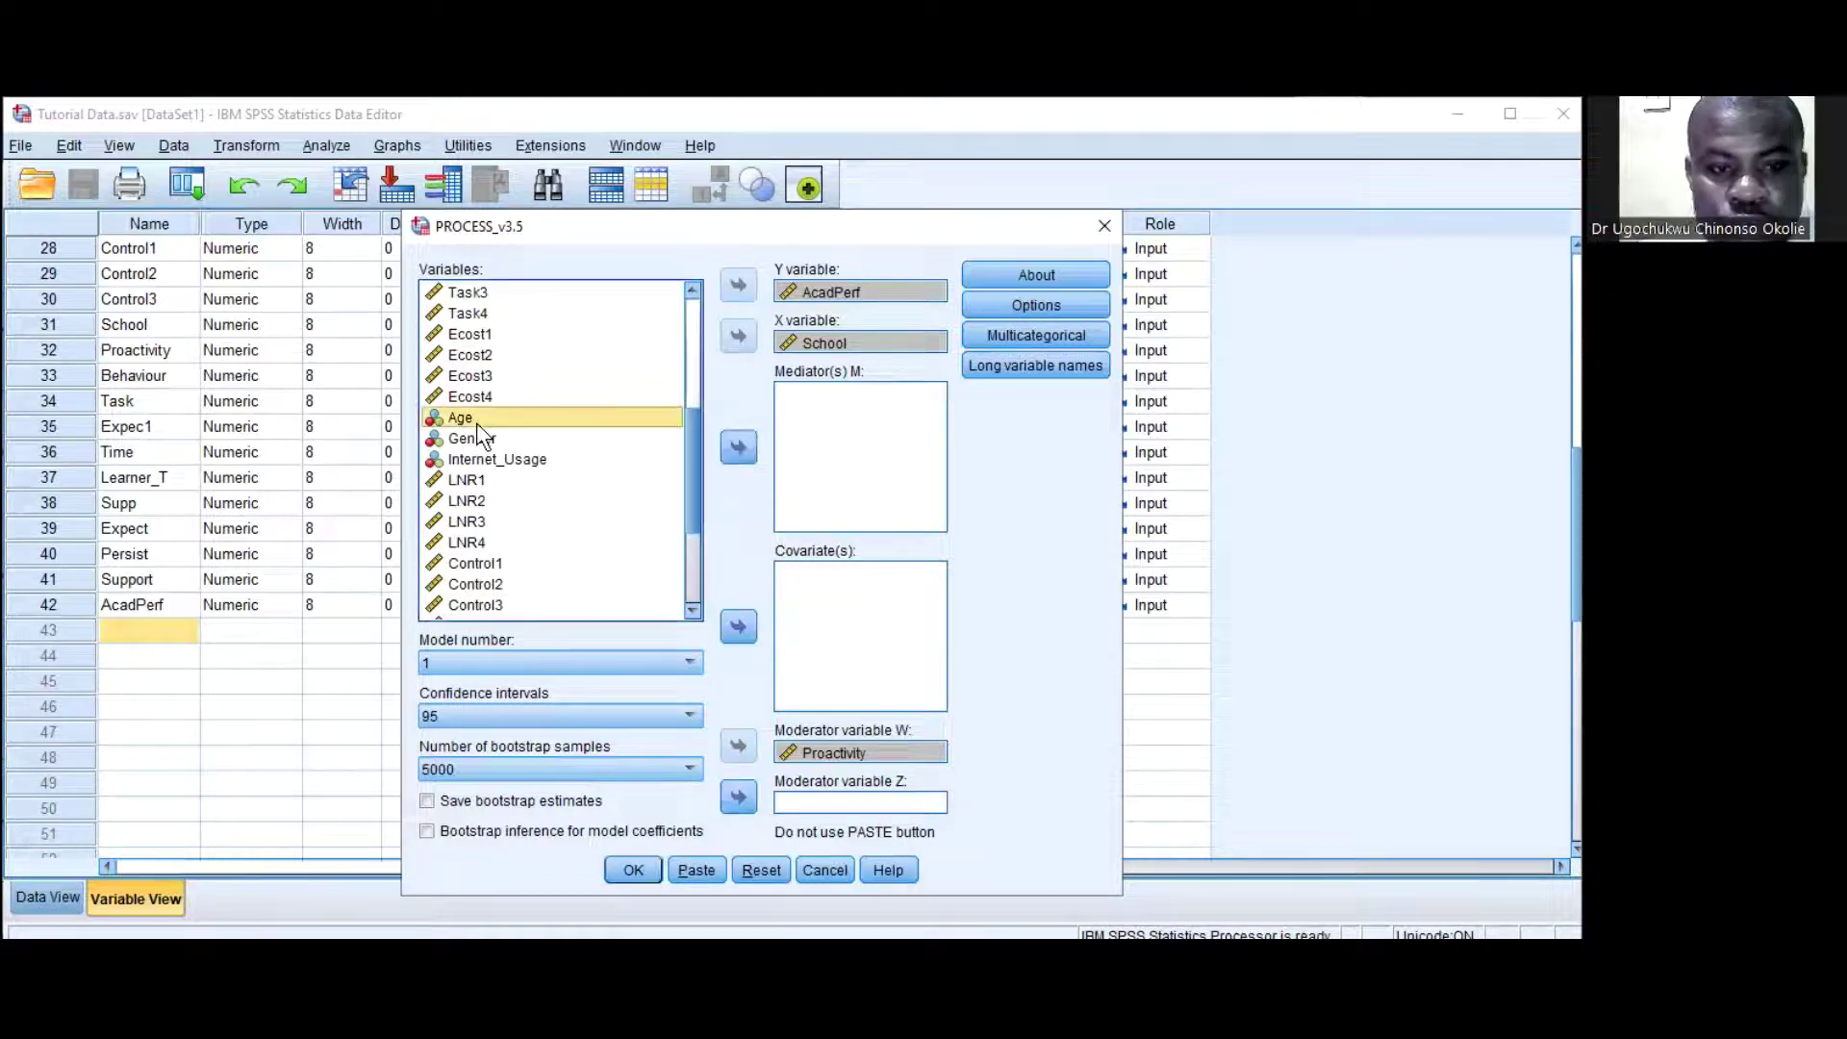
key(shift+Down)
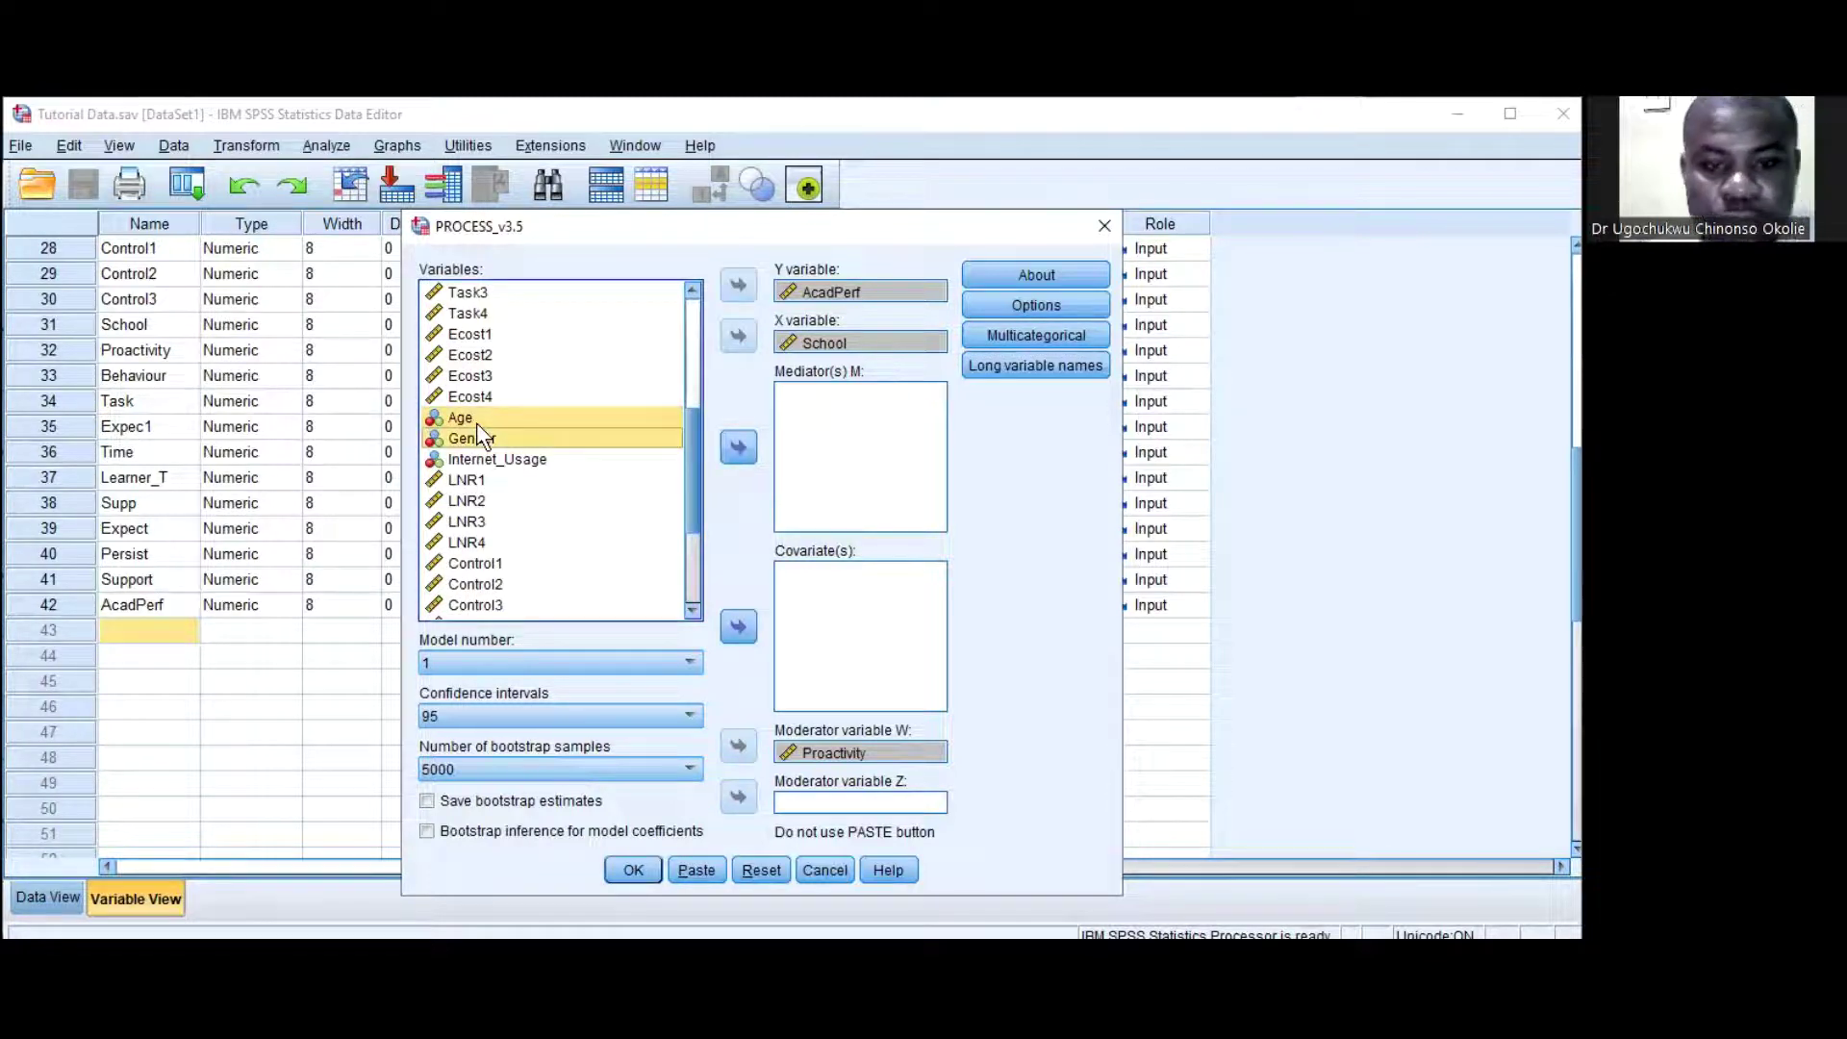
click(743, 626)
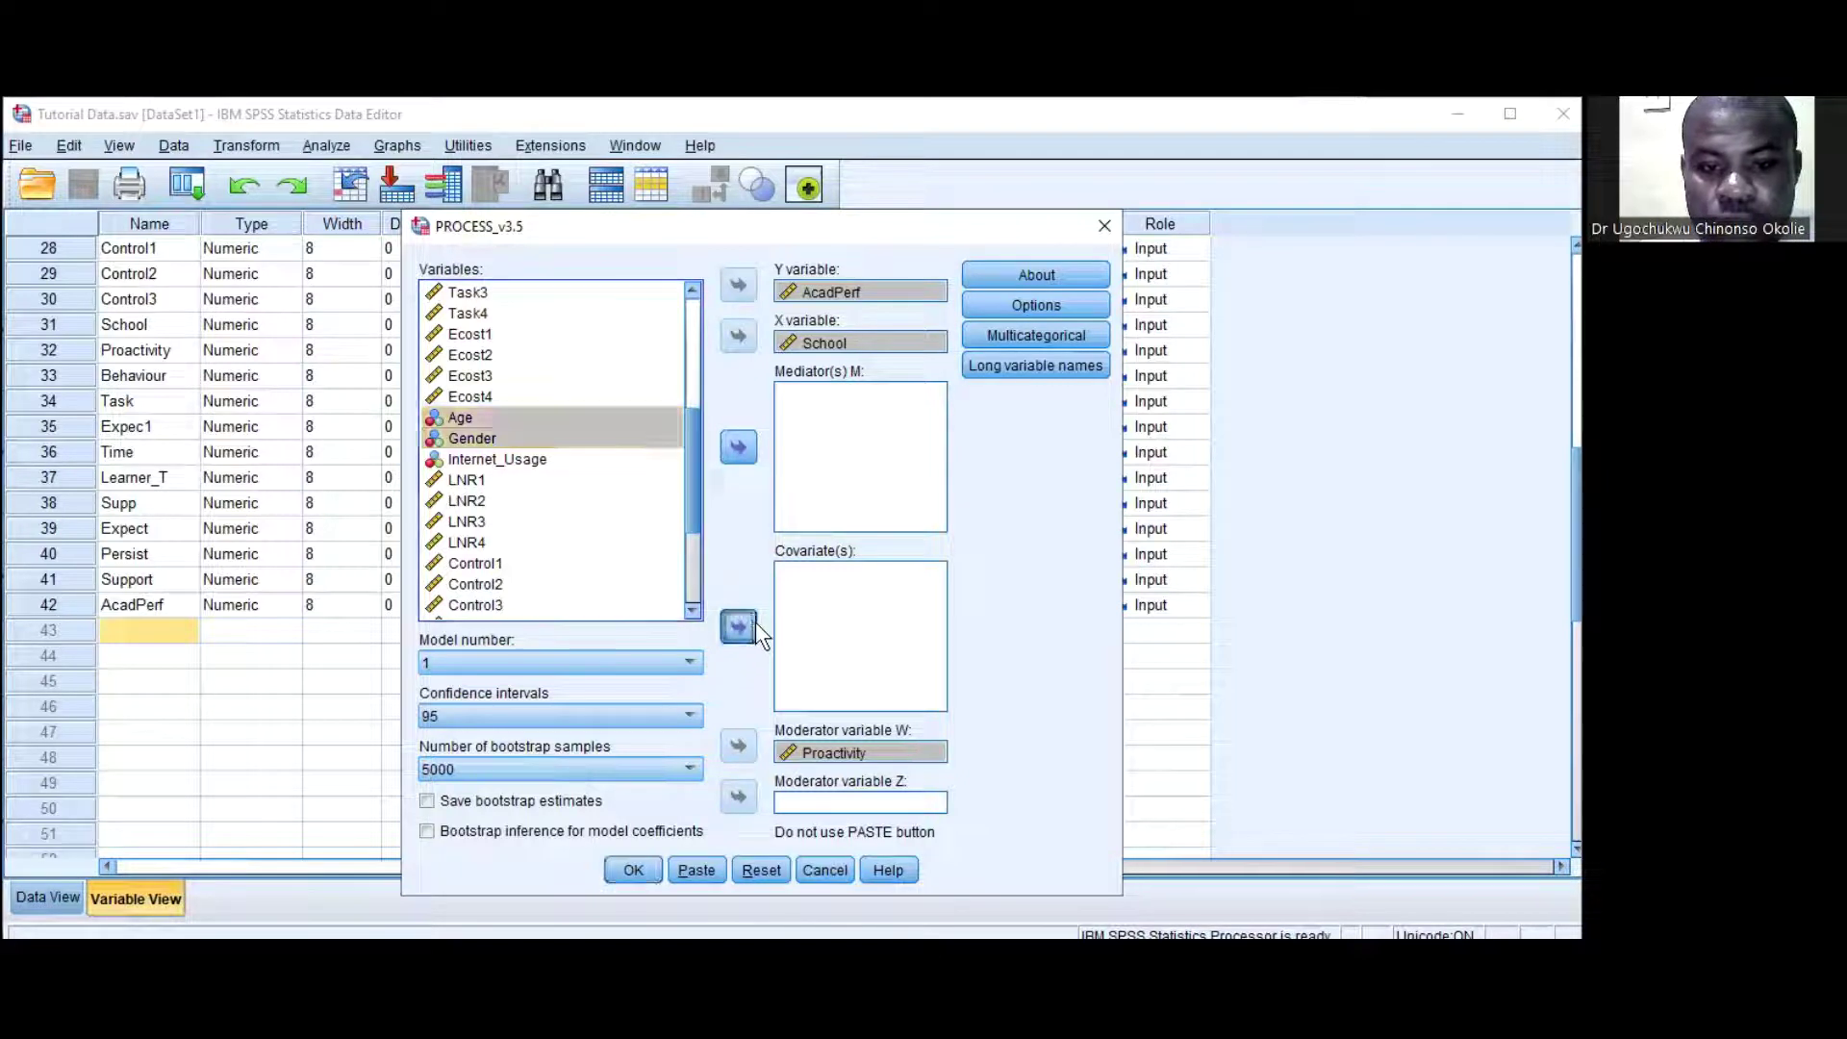
click(911, 678)
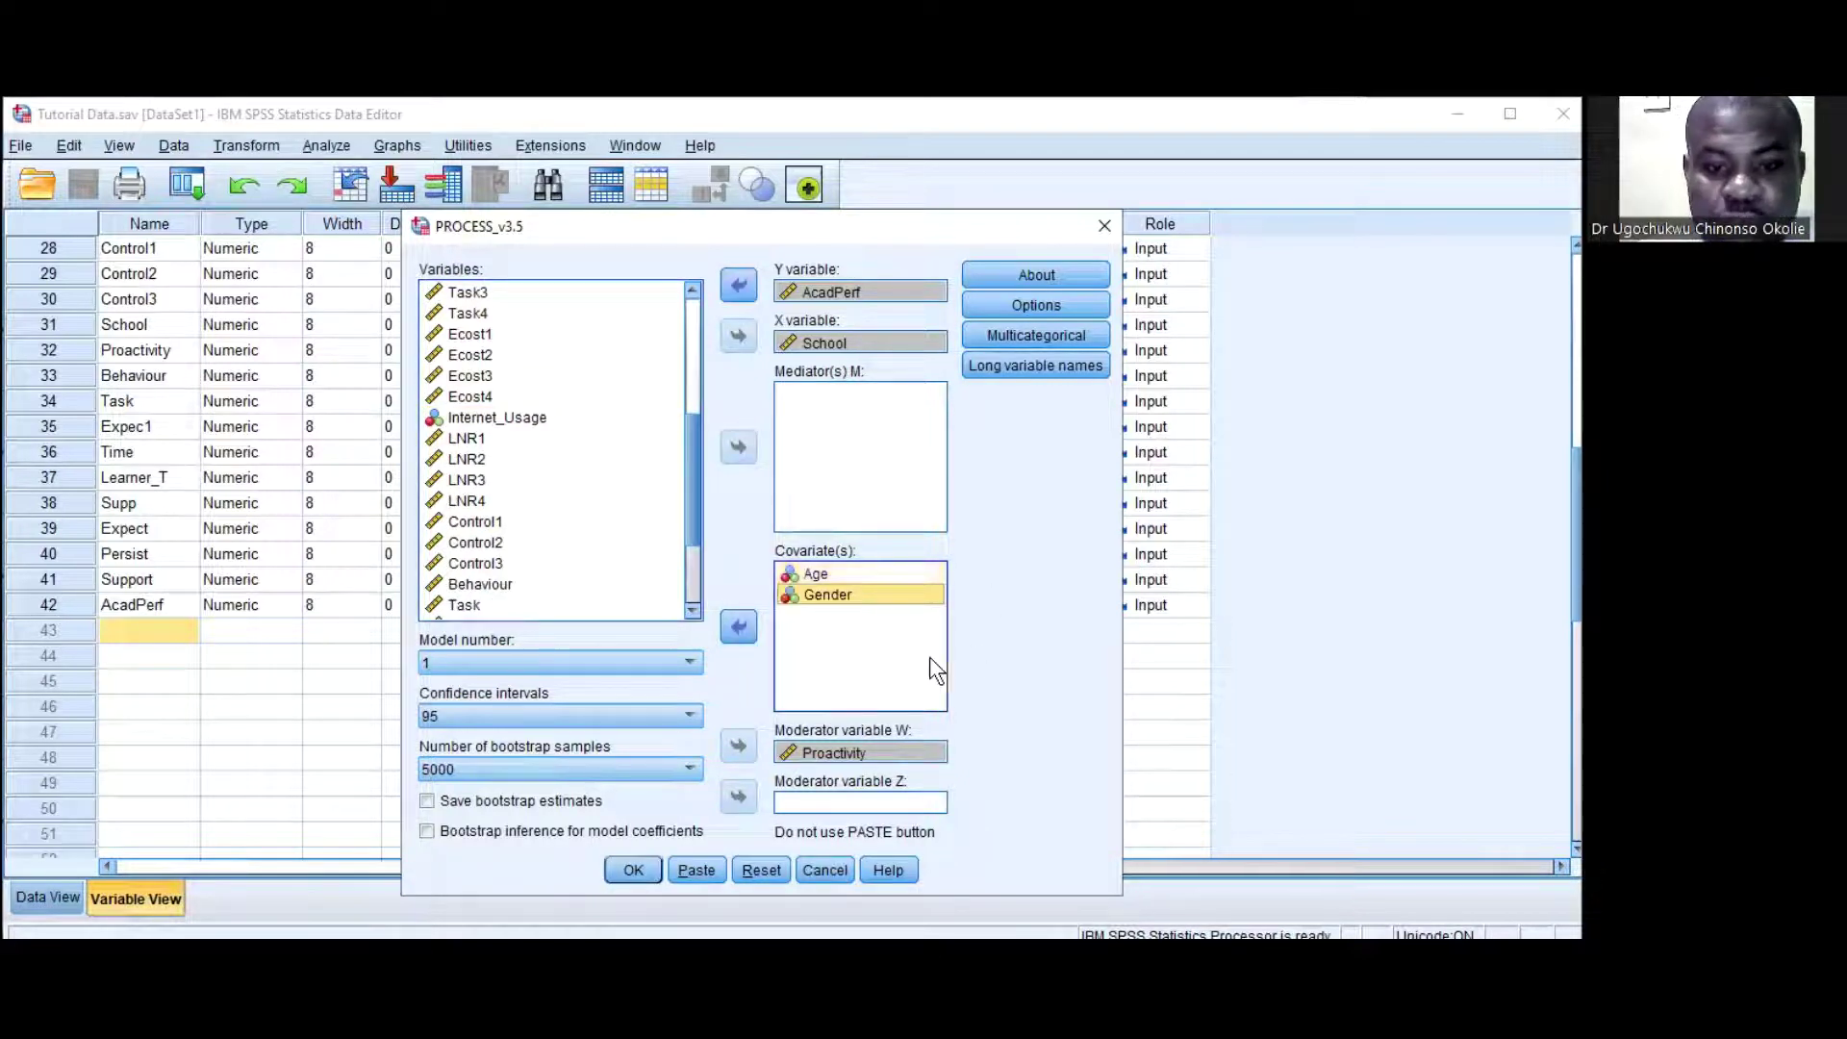
Use model number 1 with 5000 bootstrap samples and run the PROCESS analysis.
click(529, 674)
click(511, 684)
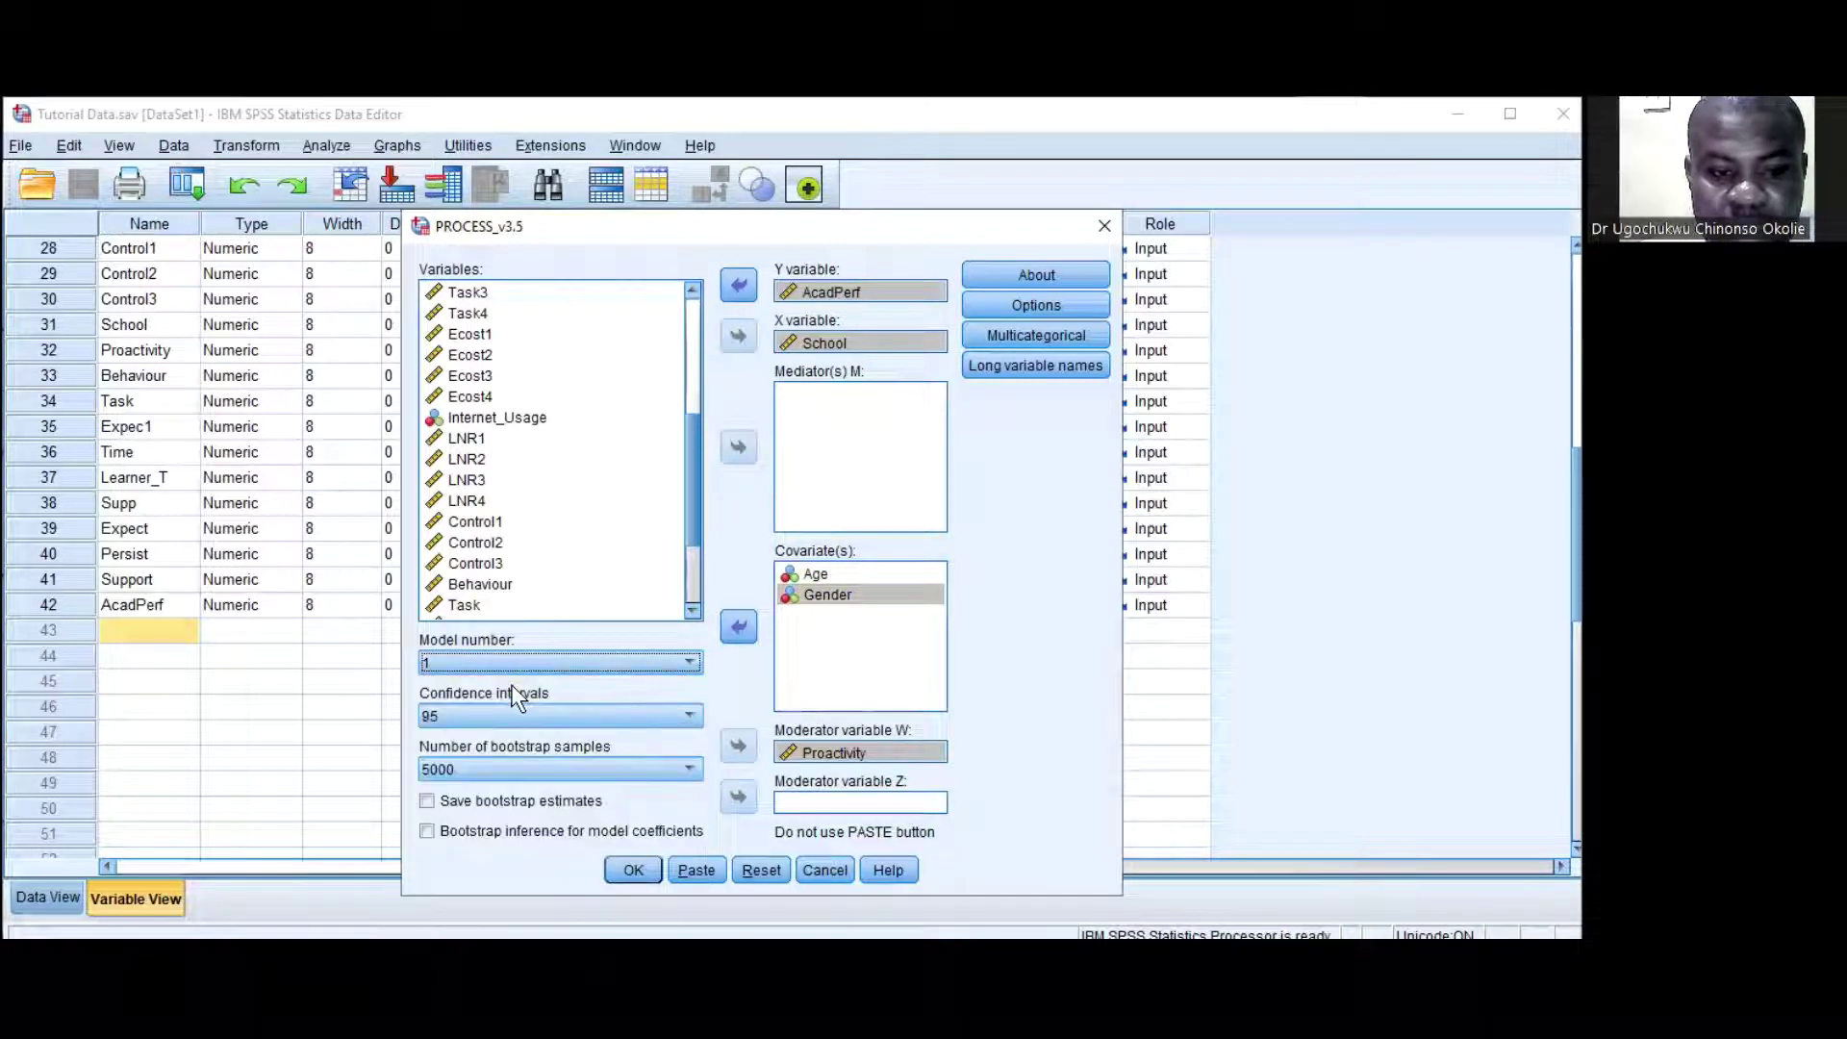
click(535, 769)
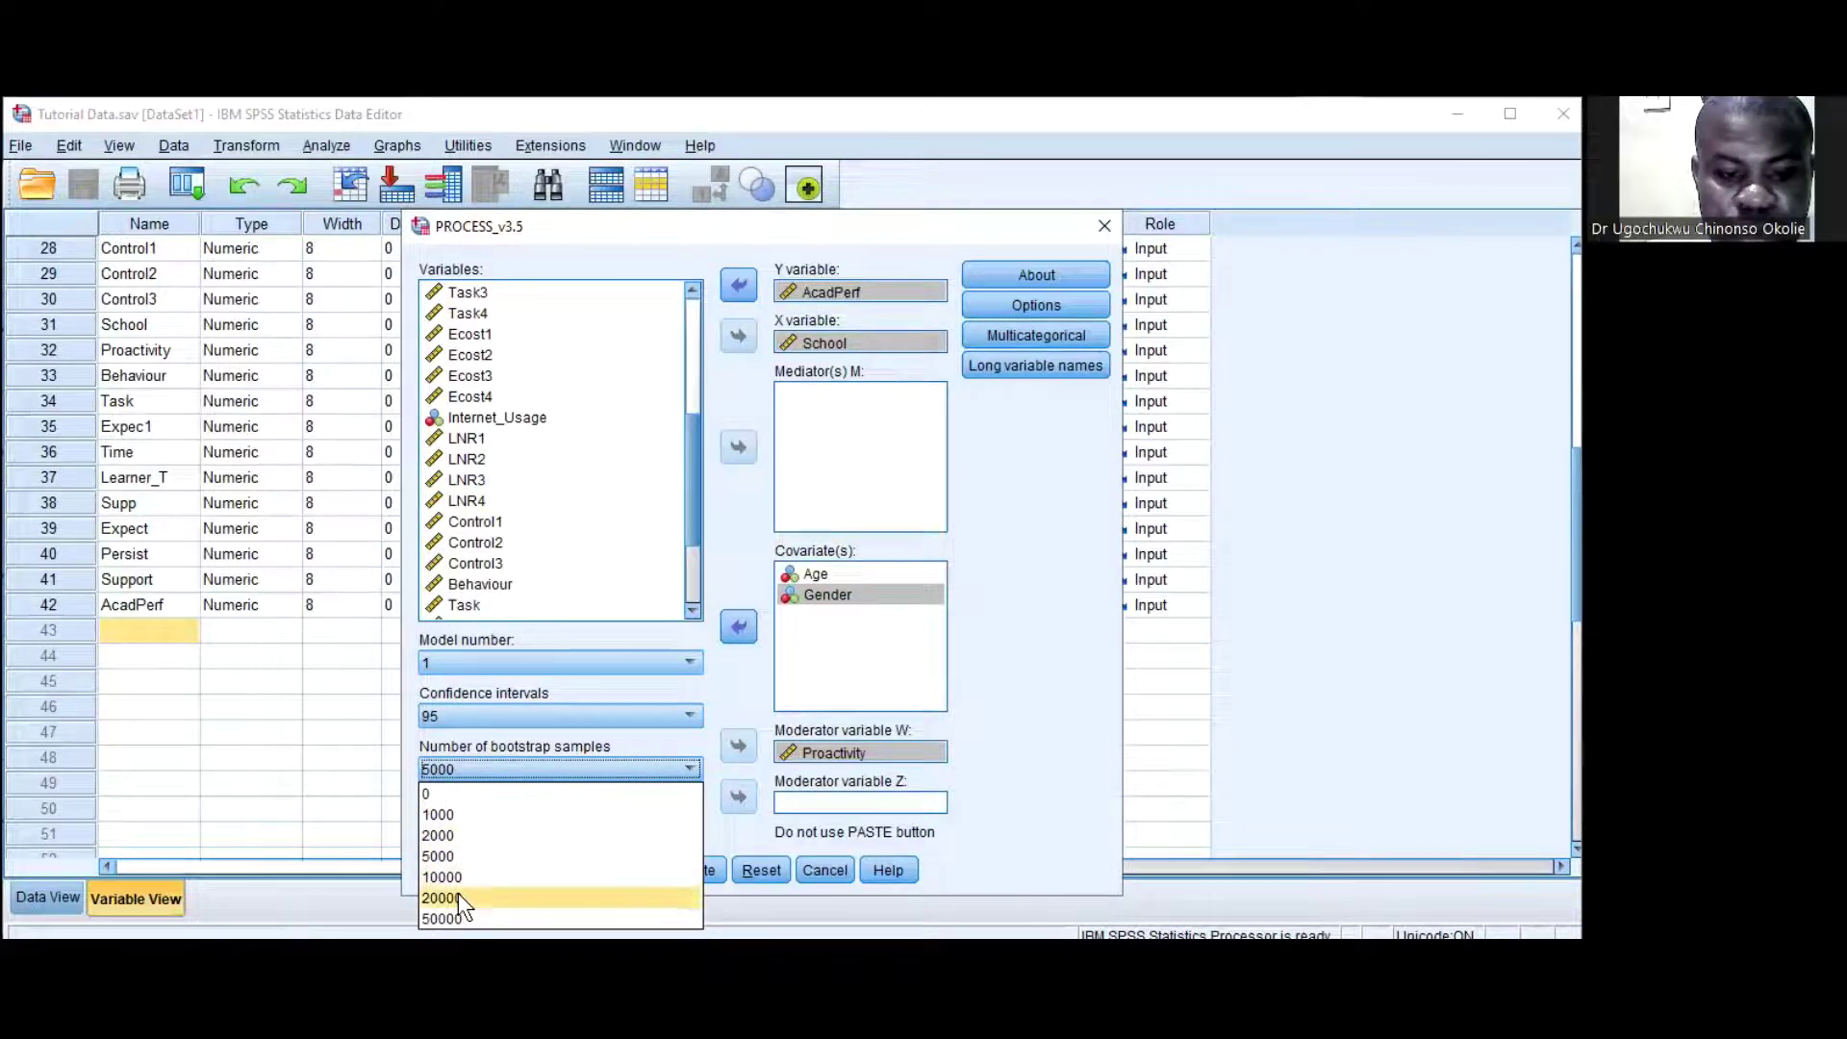
click(443, 854)
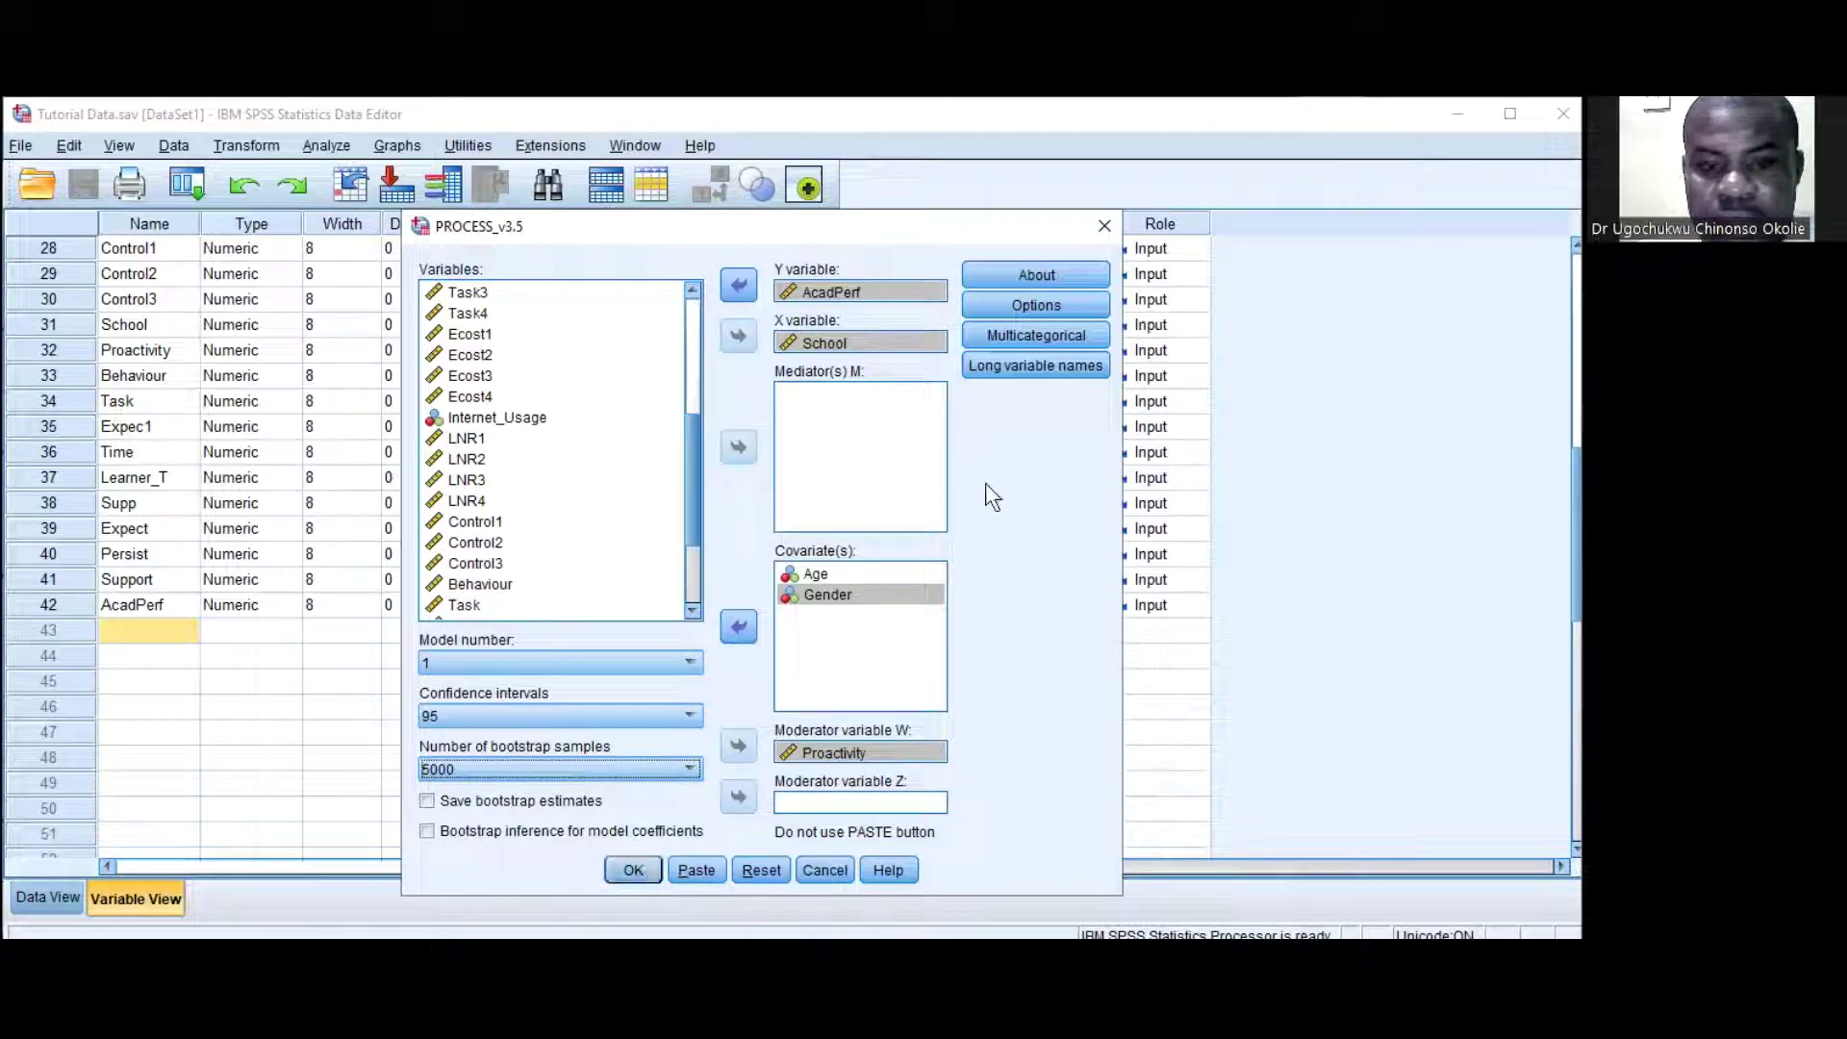
click(632, 872)
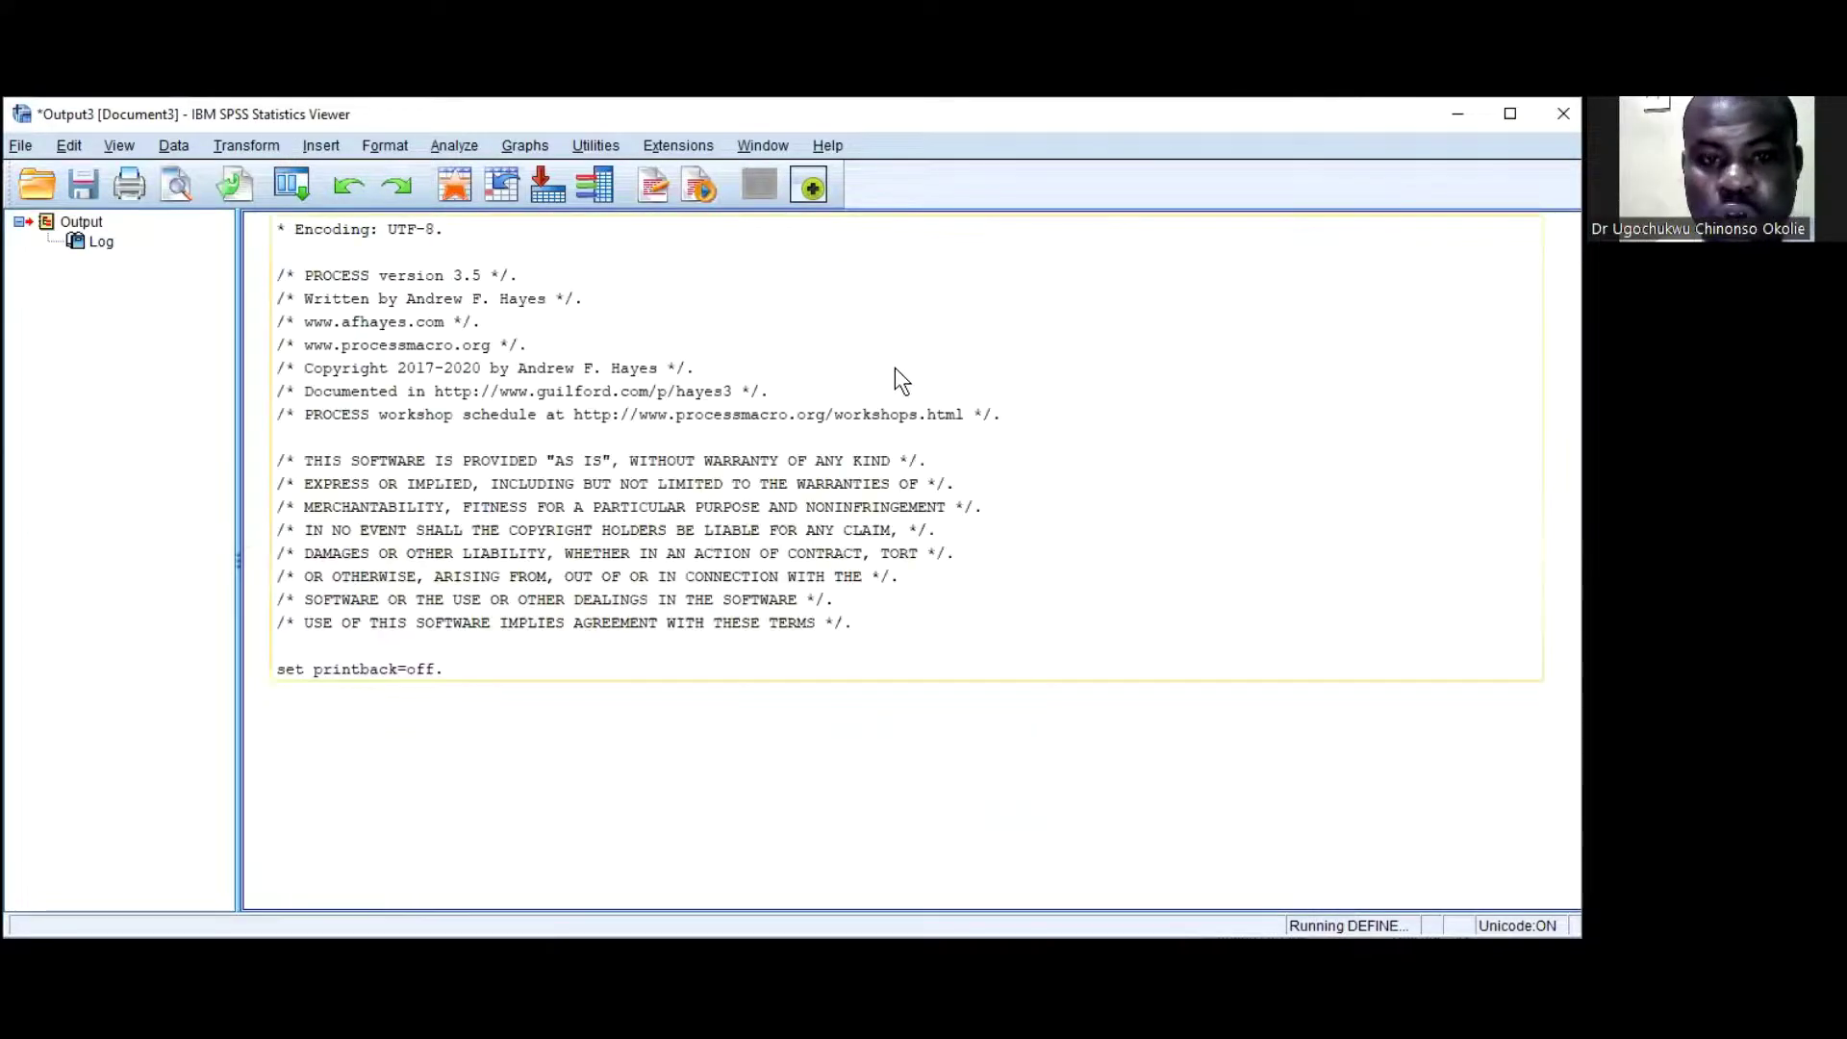
Review the PROCESS output for the model specification, covariates, sample size and the AcadPerf model summary.
scroll(834, 428, down, 3)
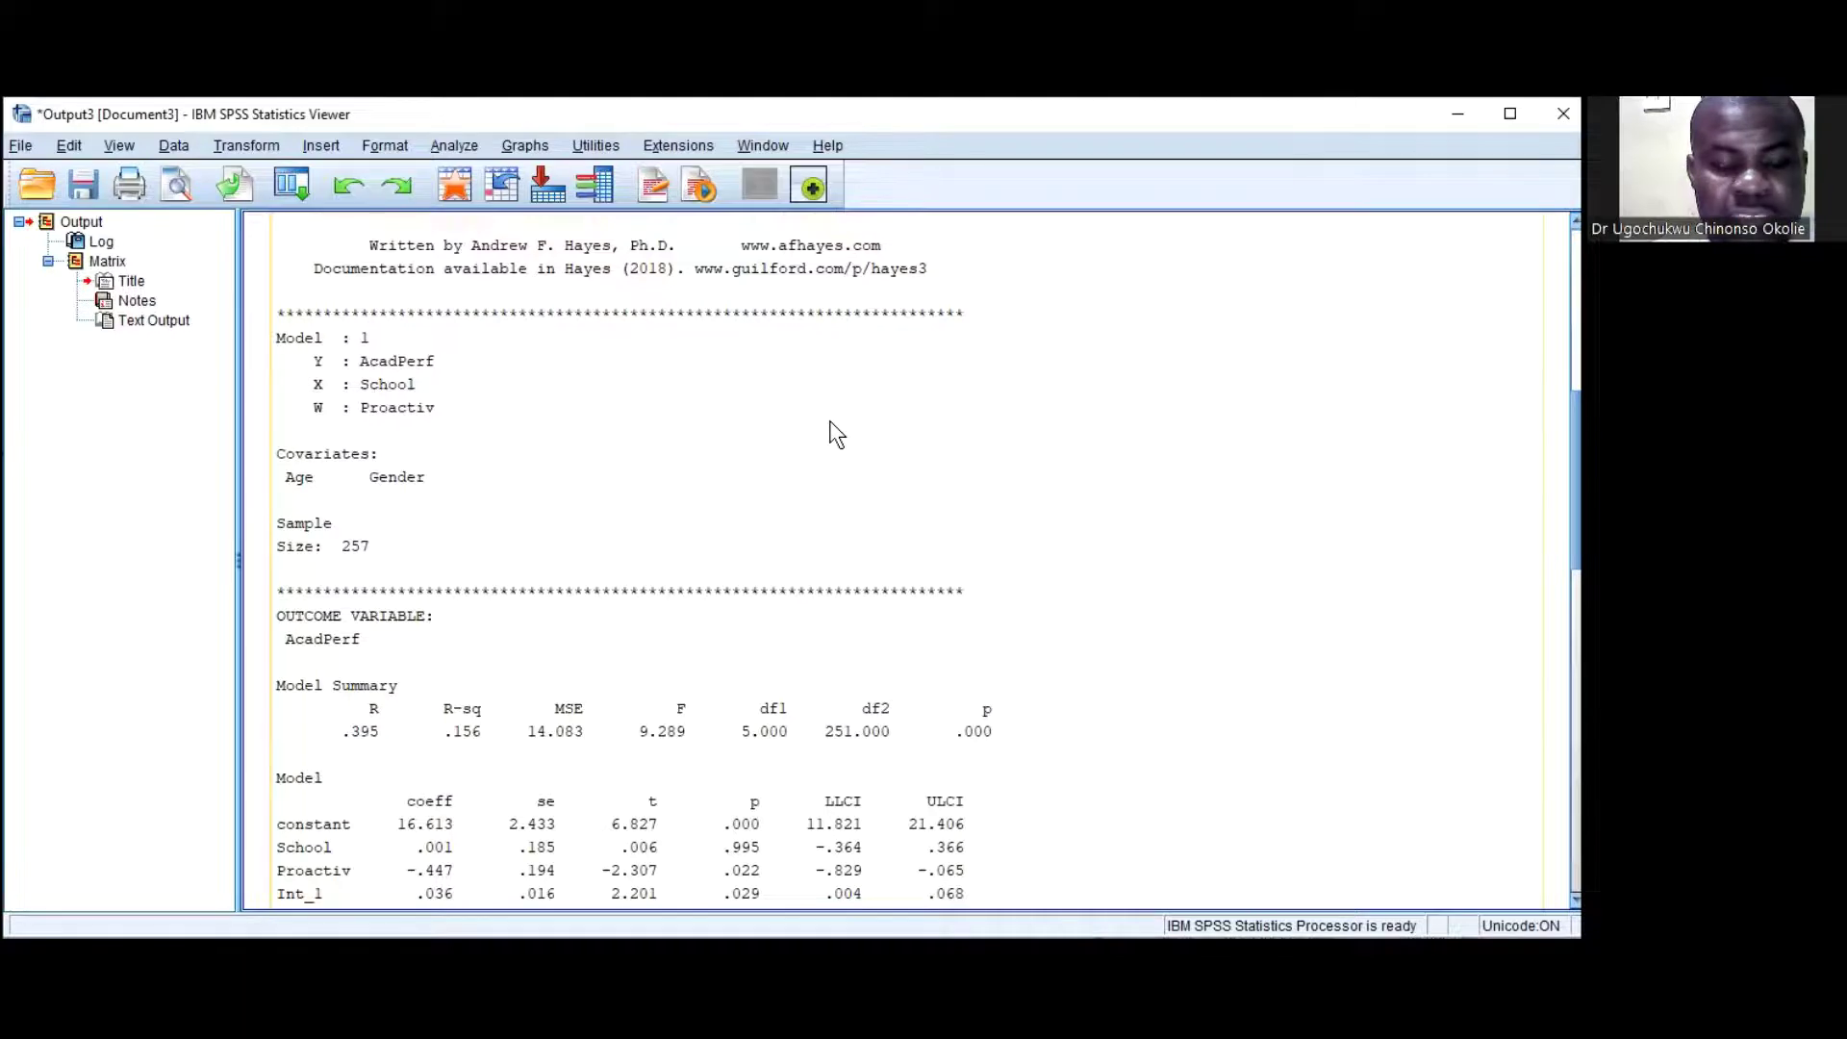
scroll(833, 434, up, 8)
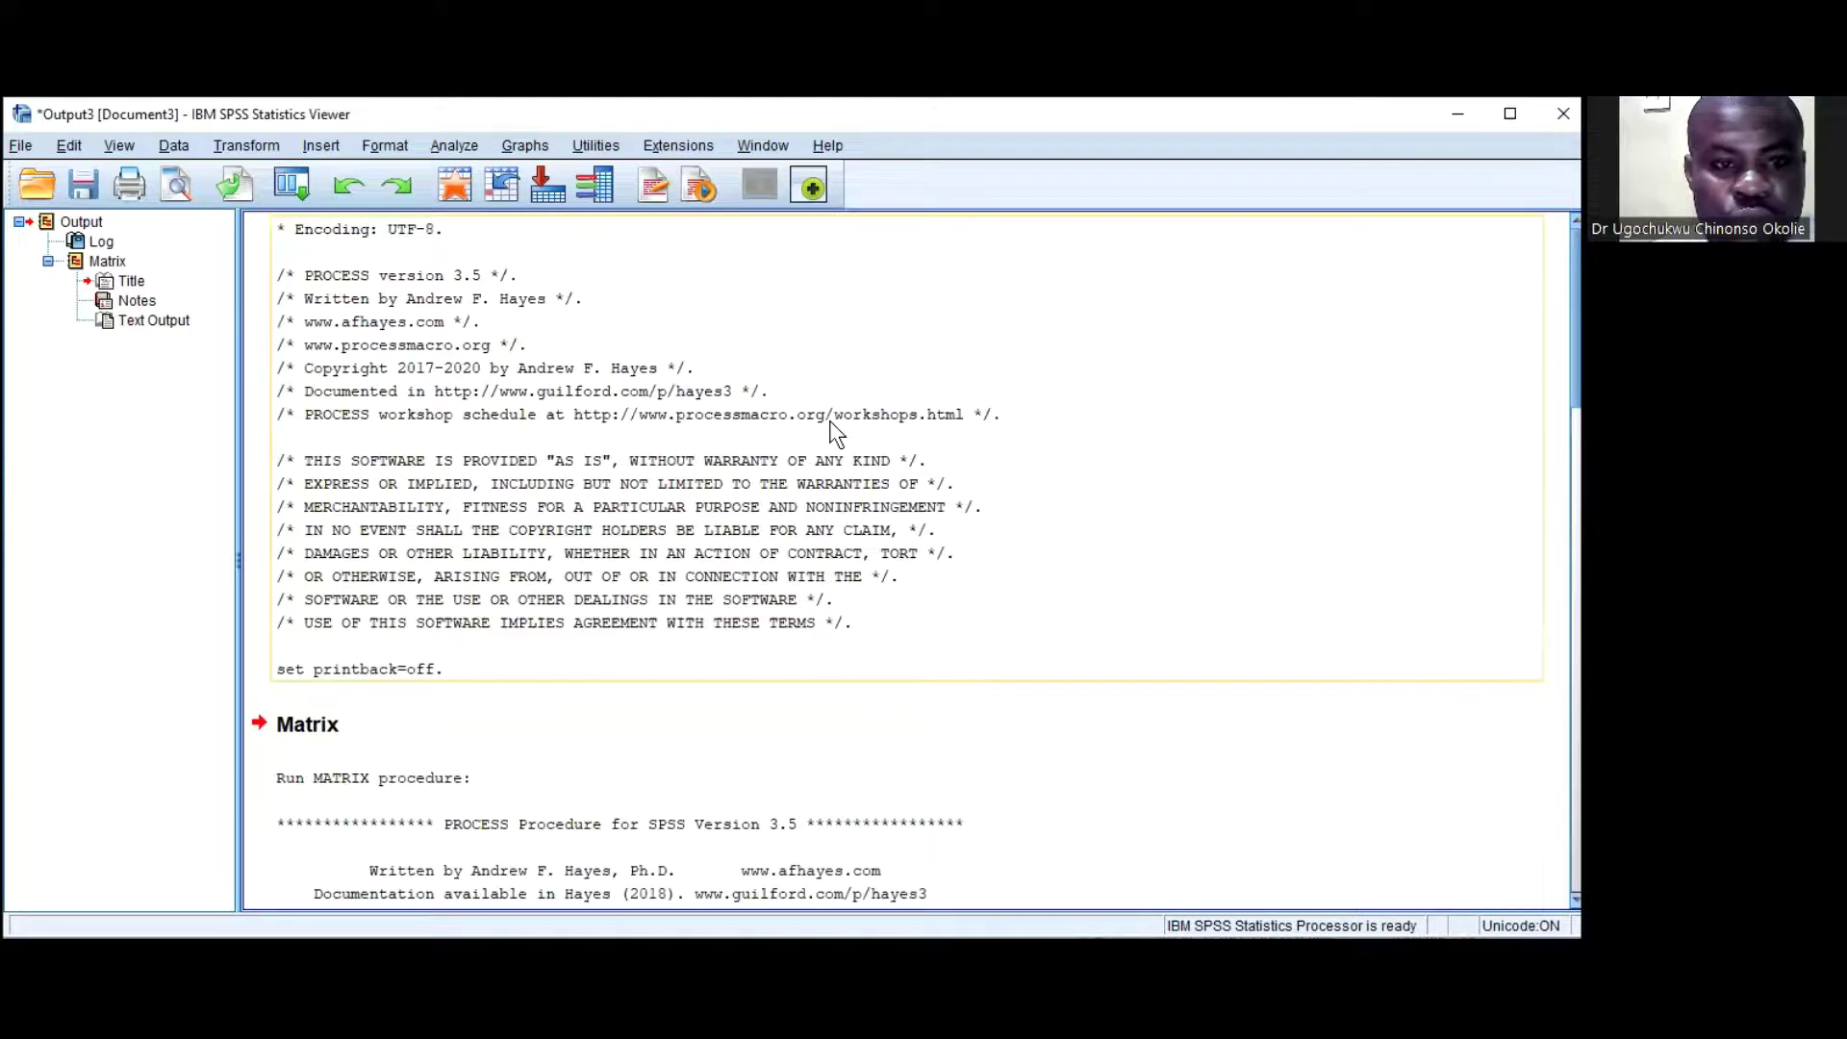
scroll(833, 433, down, 5)
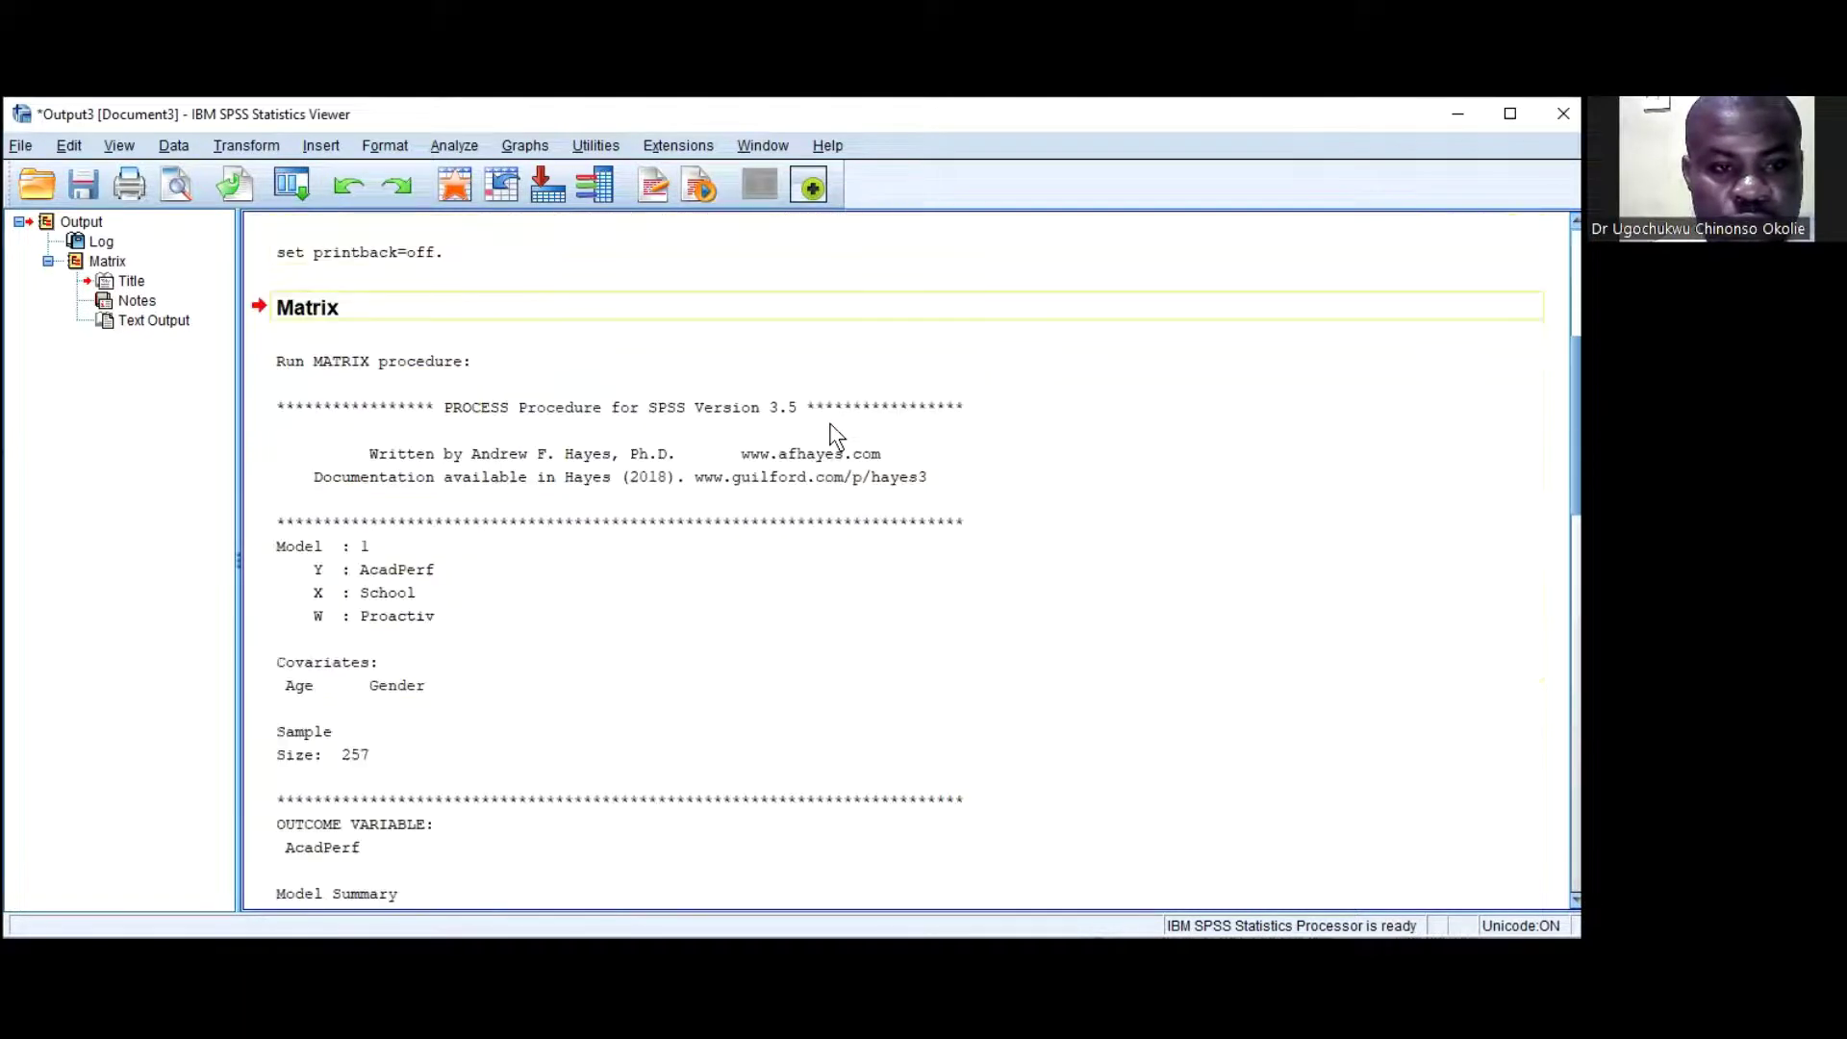
scroll(833, 434, down, 3)
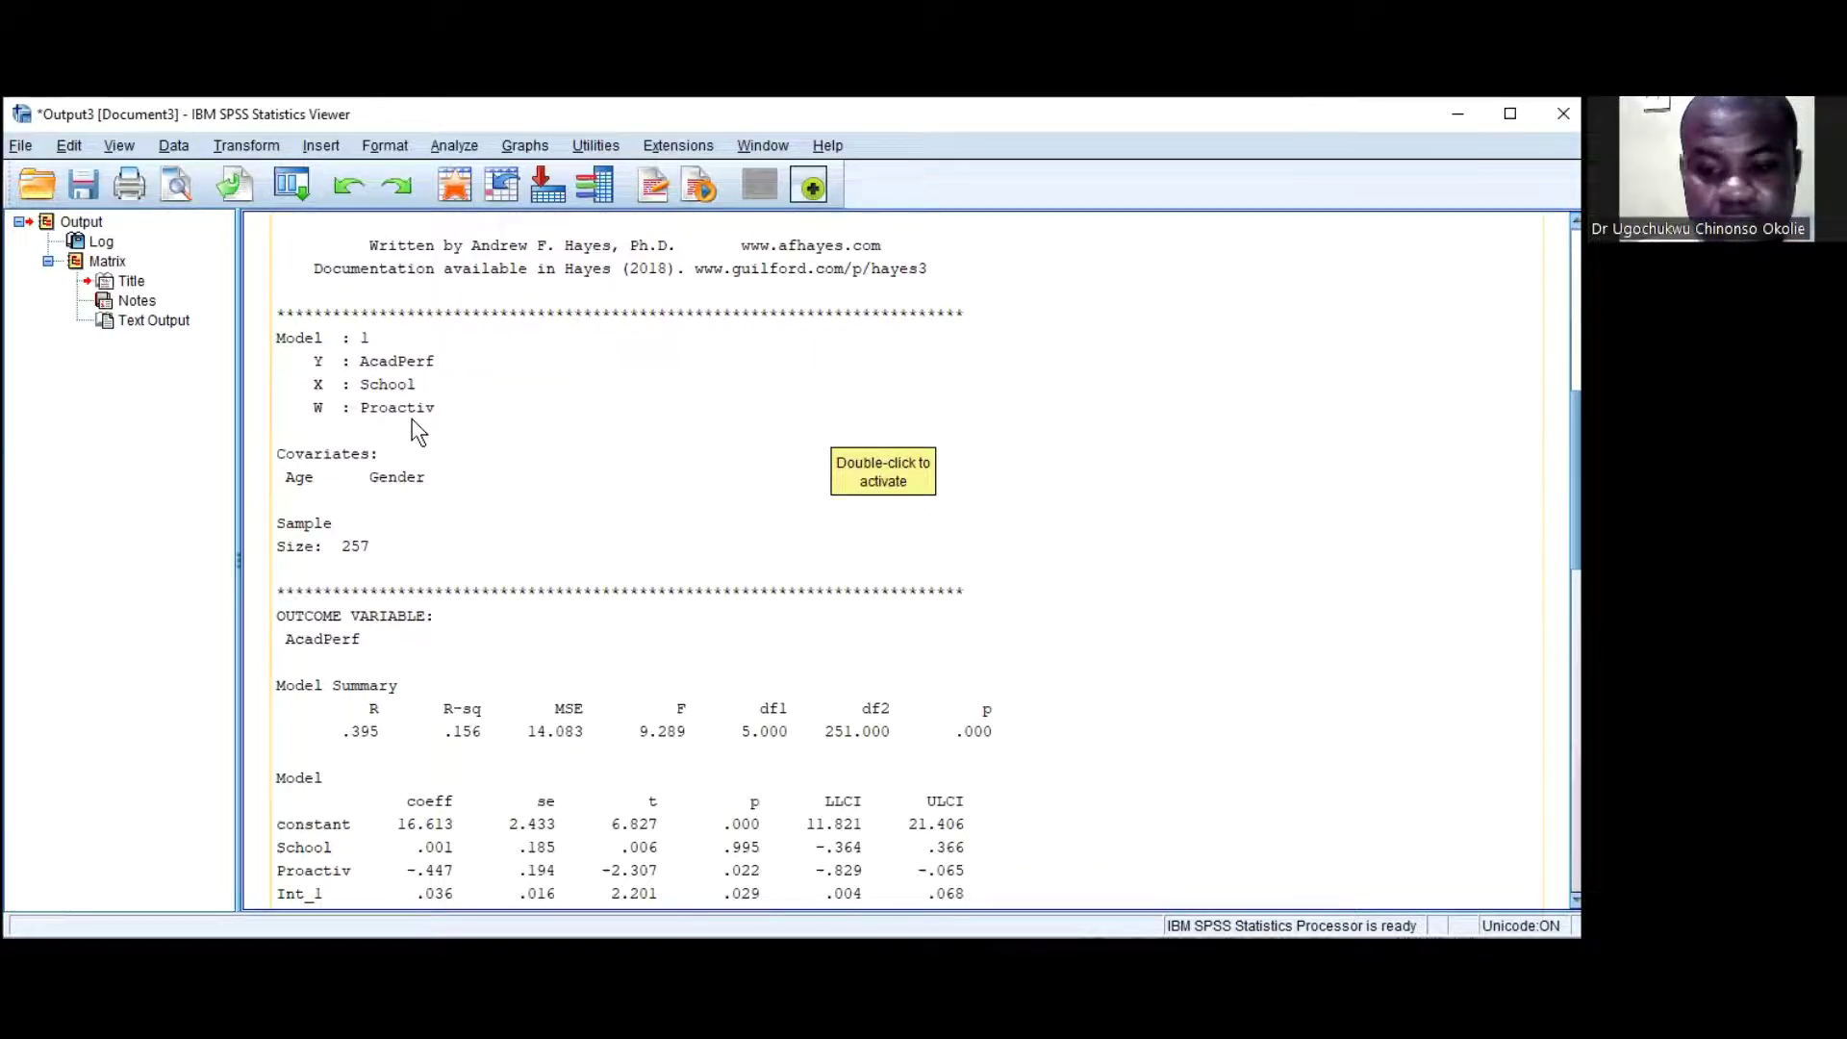
scroll(375, 534, down, 3)
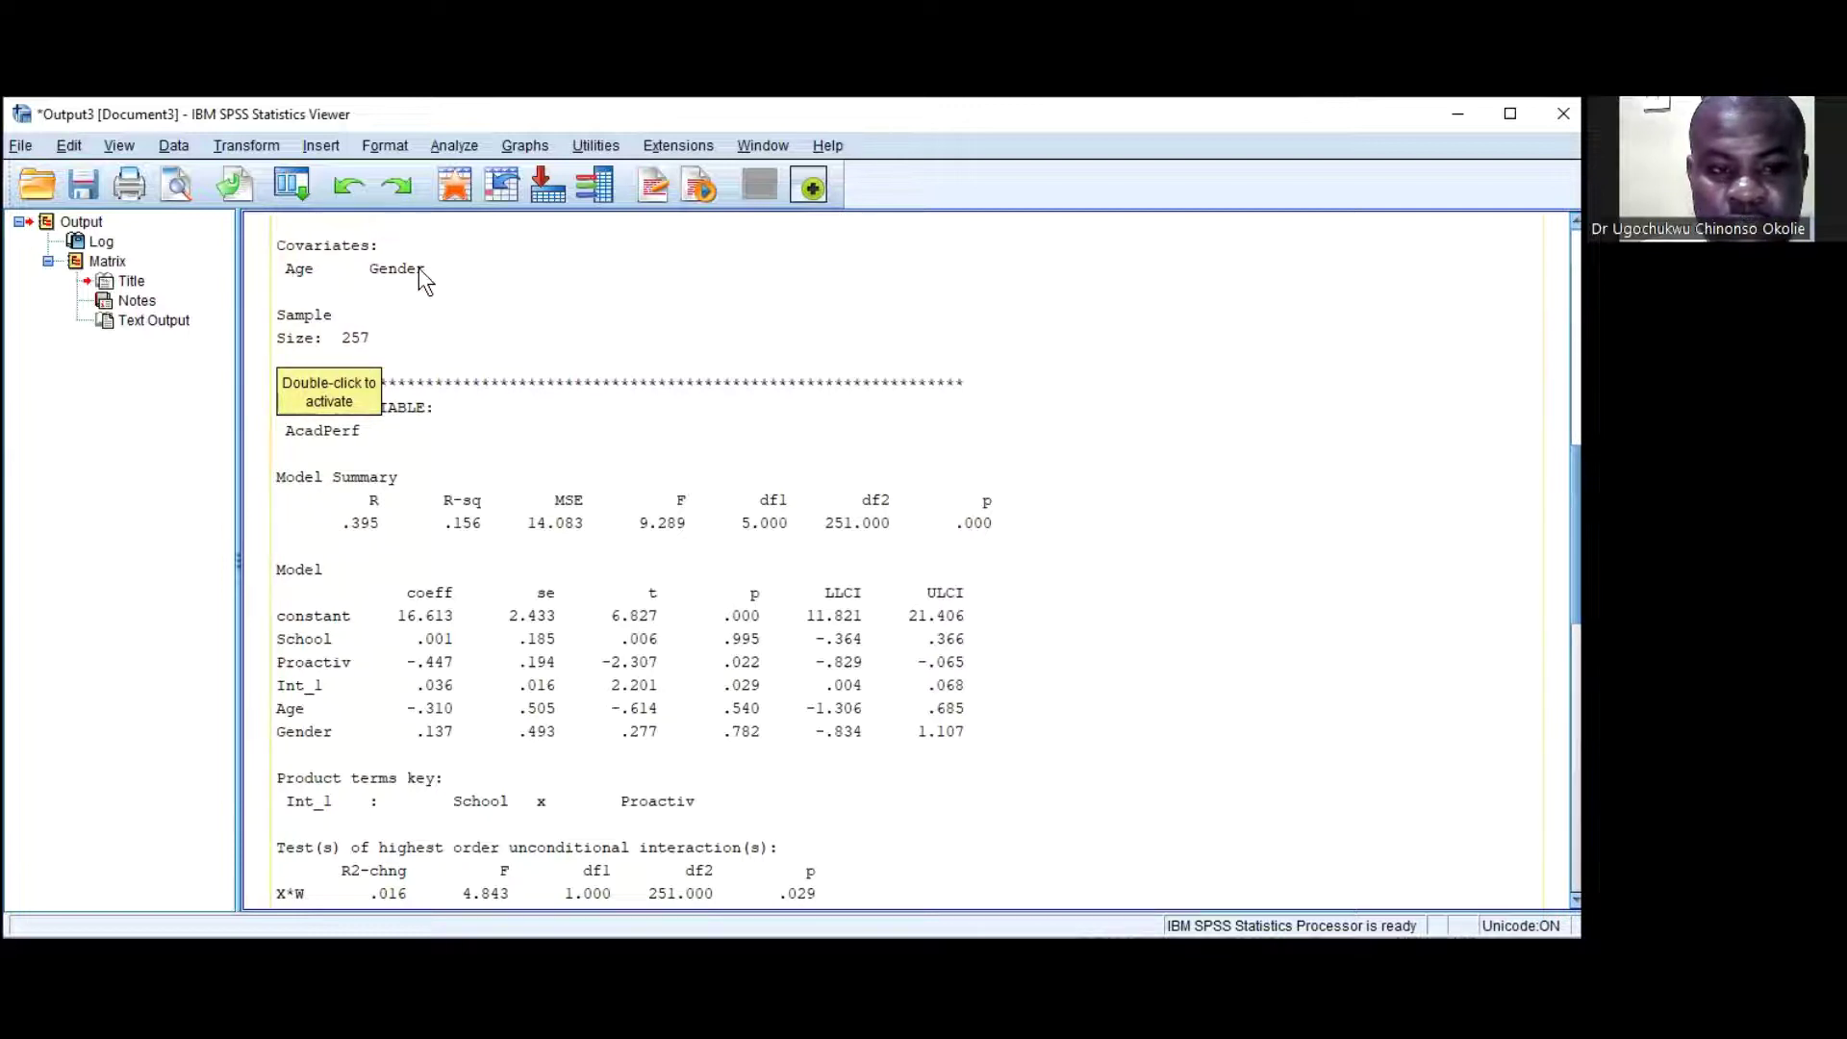
scroll(570, 595, down, 2)
click(402, 435)
scroll(481, 448, down, 10)
scroll(481, 448, up, 2)
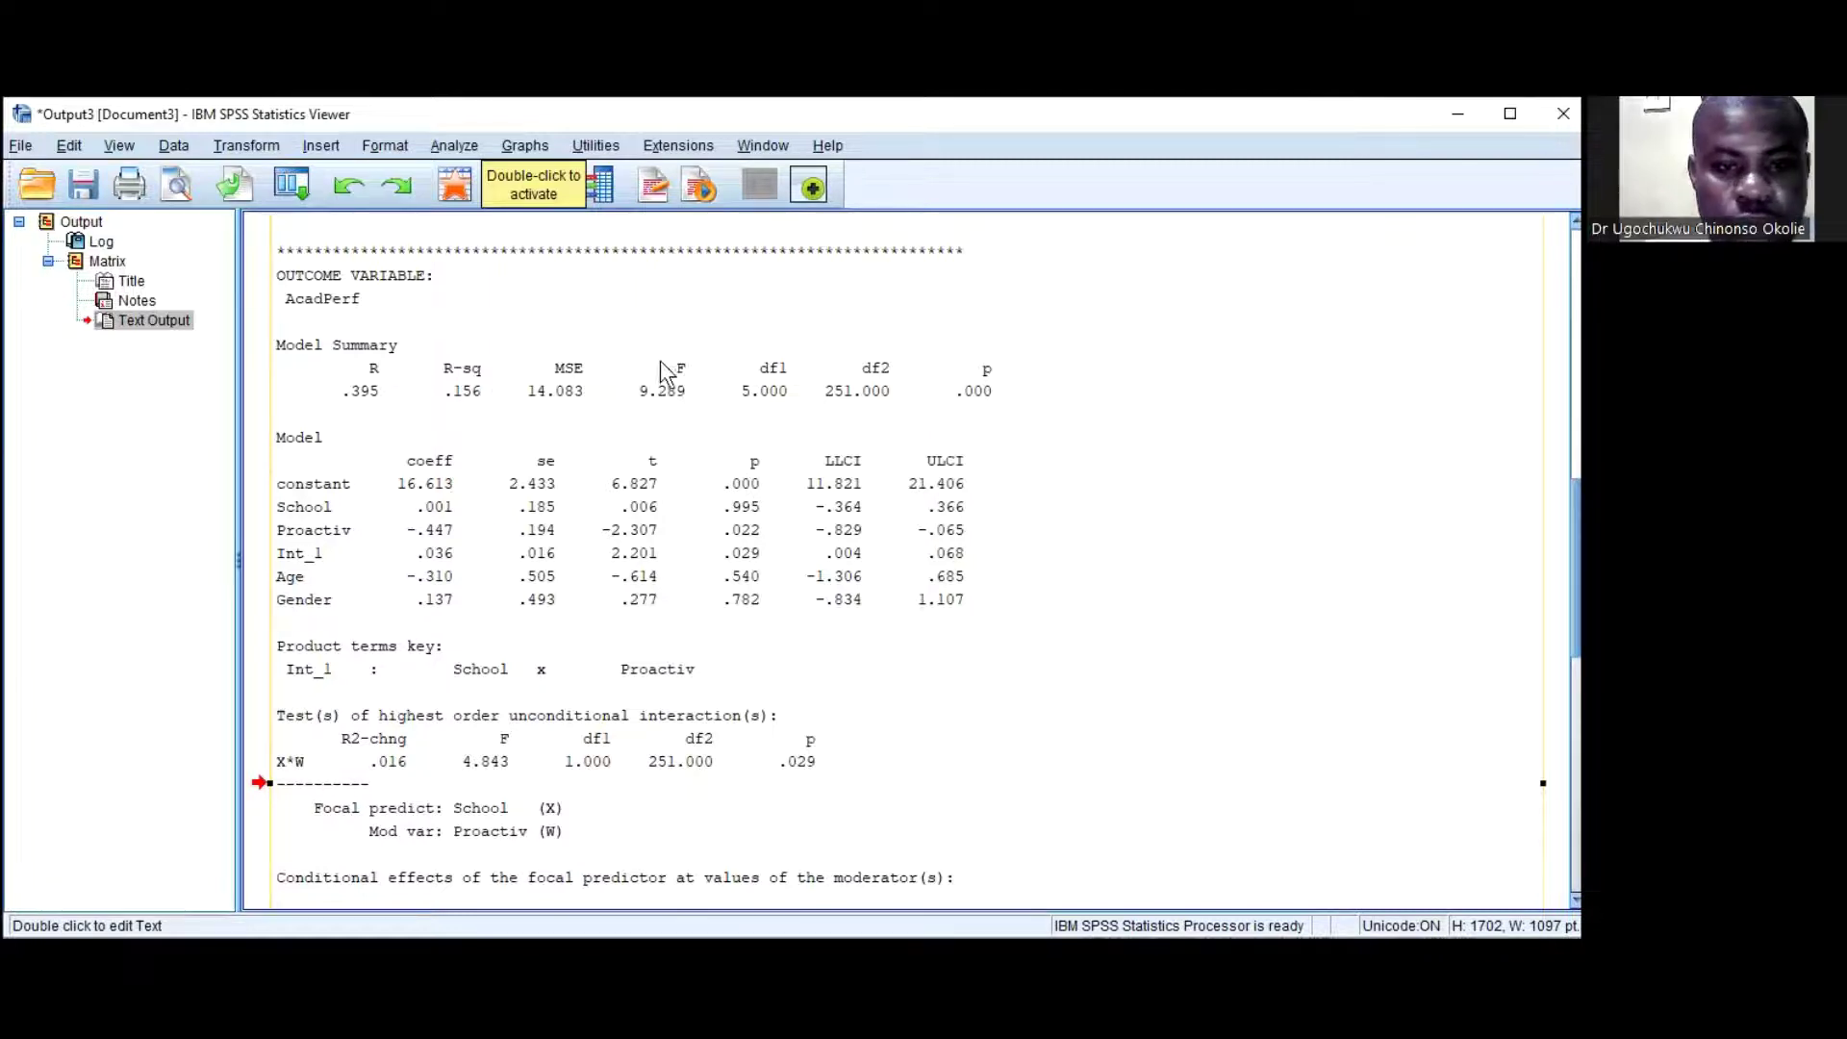
Examine the coefficients, p values and confidence limits of School, Proactiv, Int_1, Age and Gender in the Model table.
scroll(510, 472, down, 1)
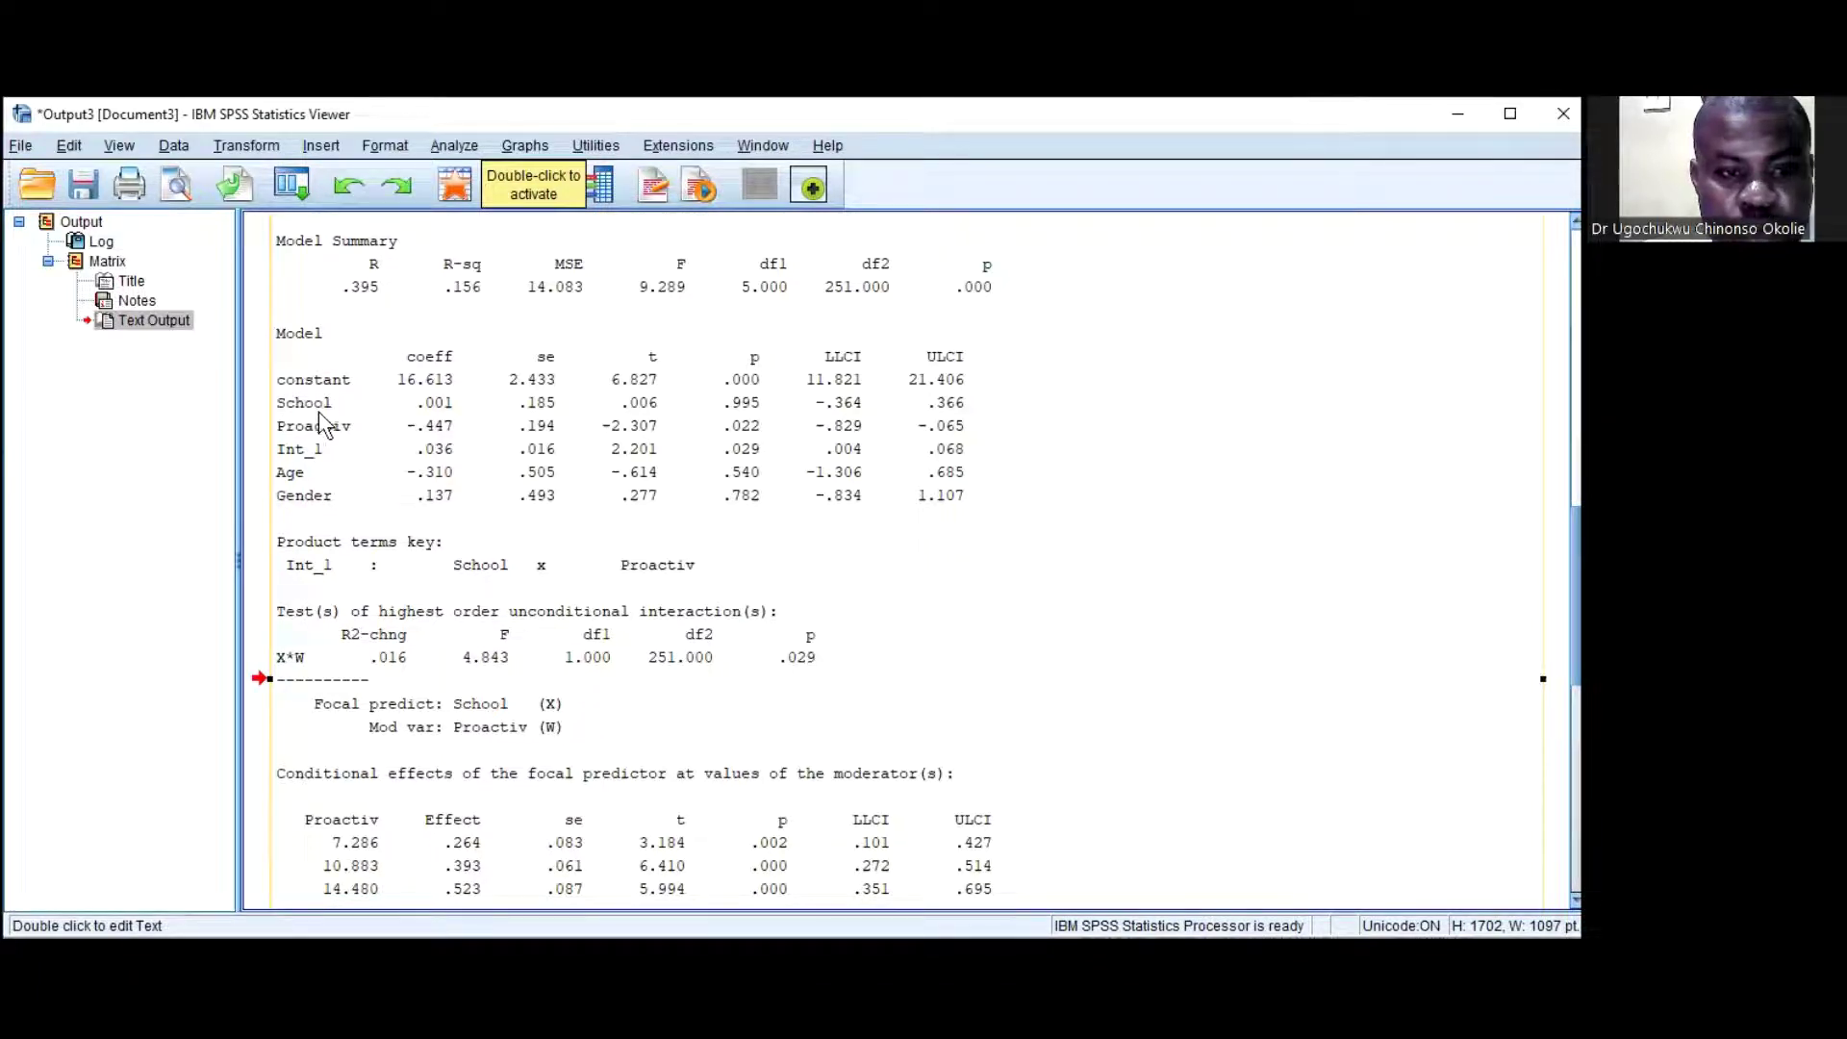
scroll(356, 308, up, 2)
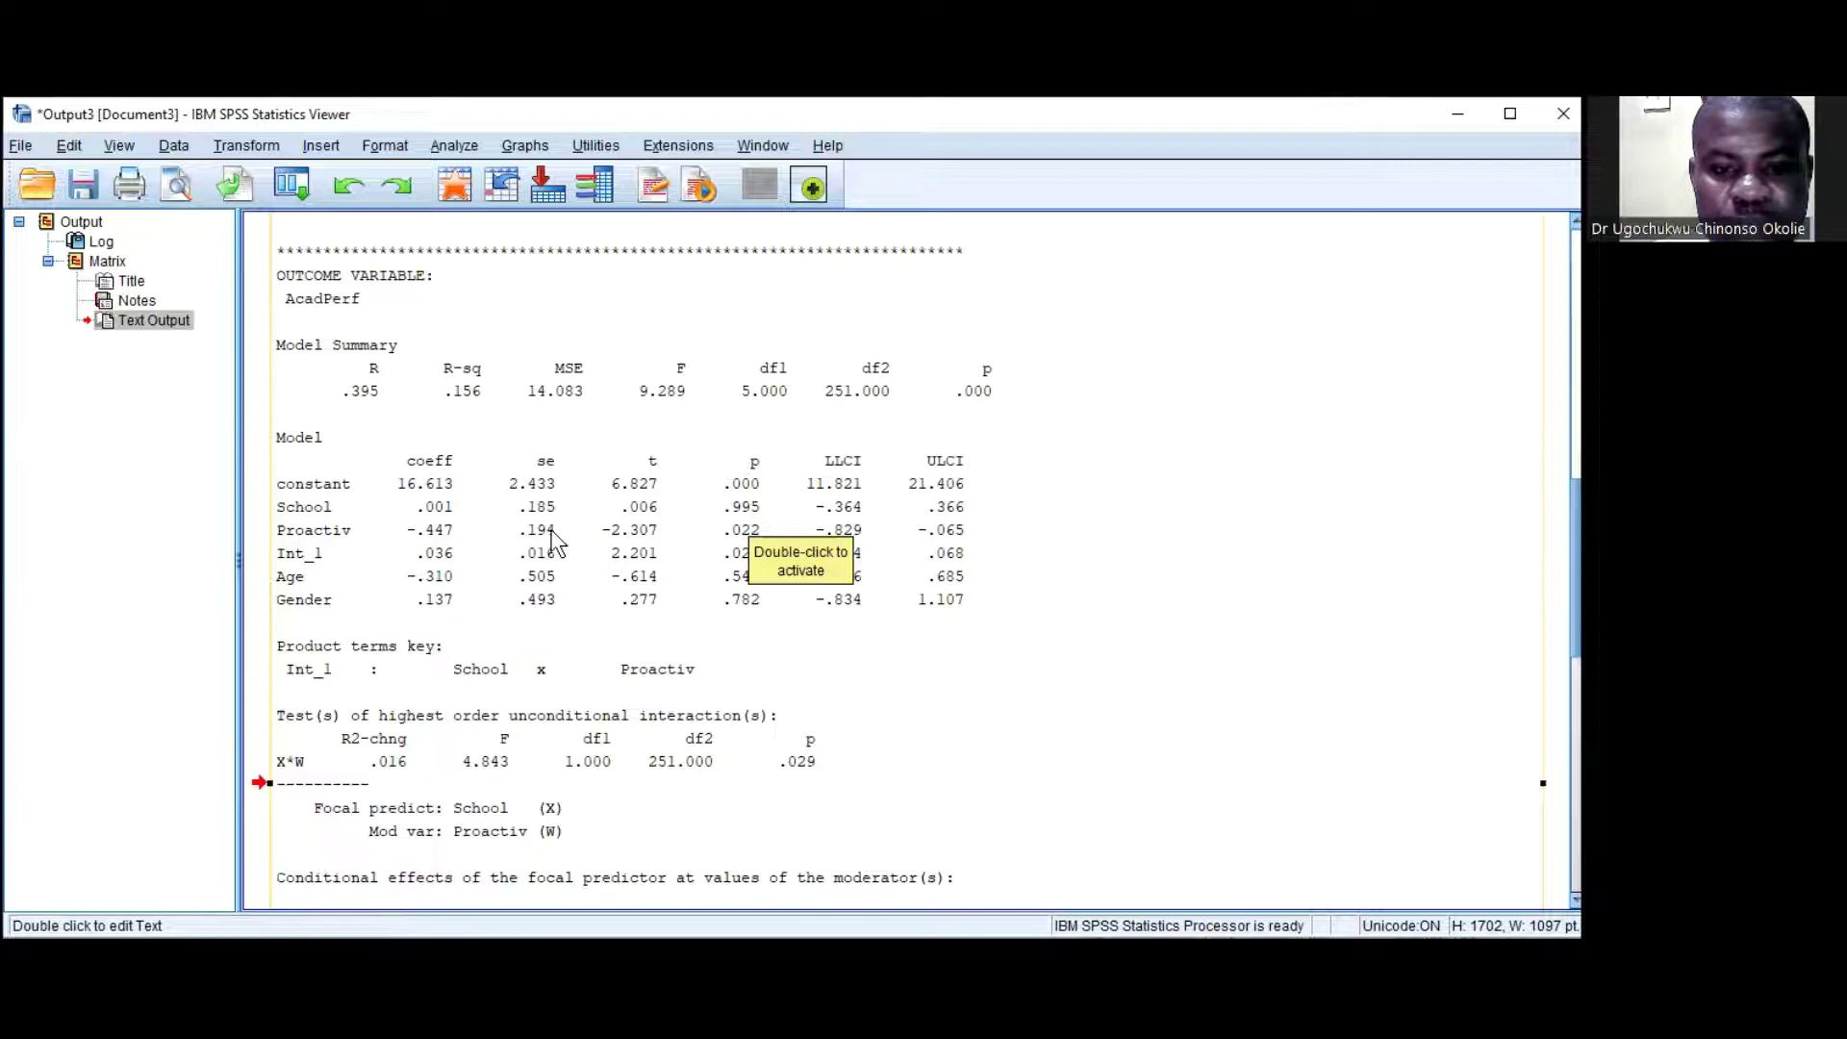
scroll(556, 543, down, 2)
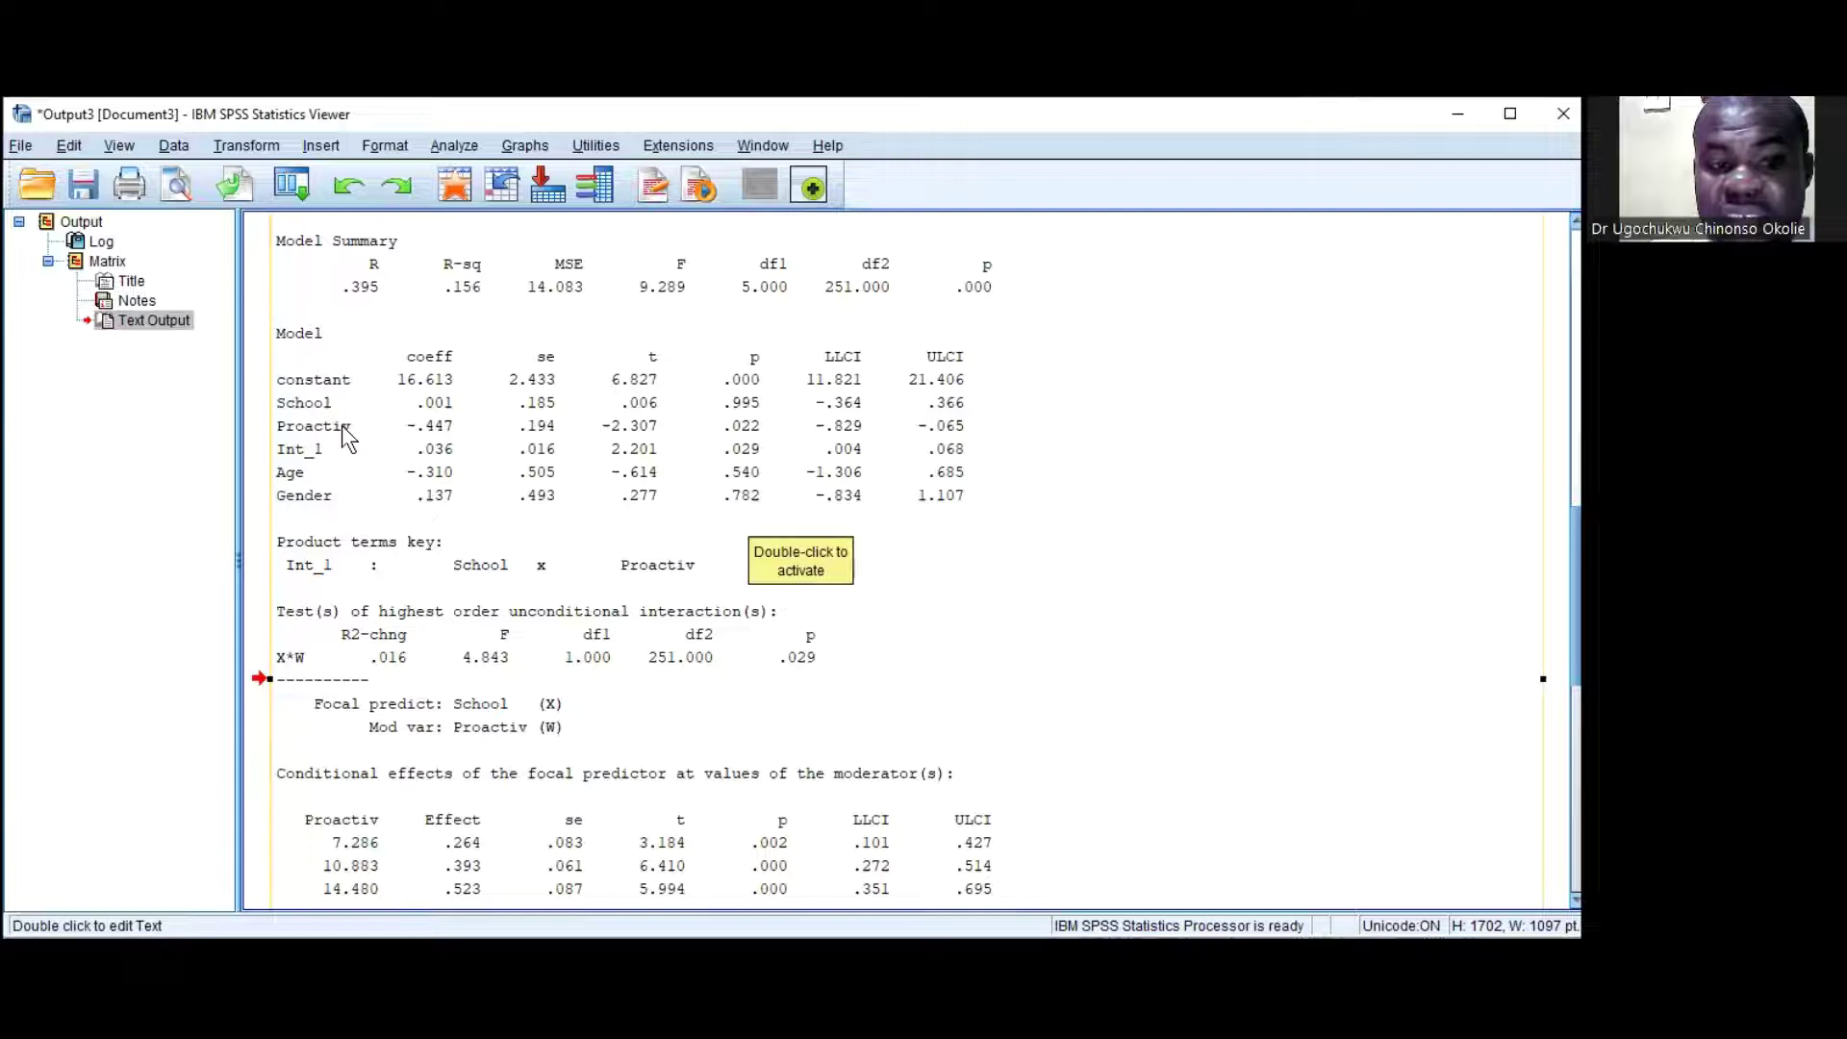
scroll(342, 427, up, 2)
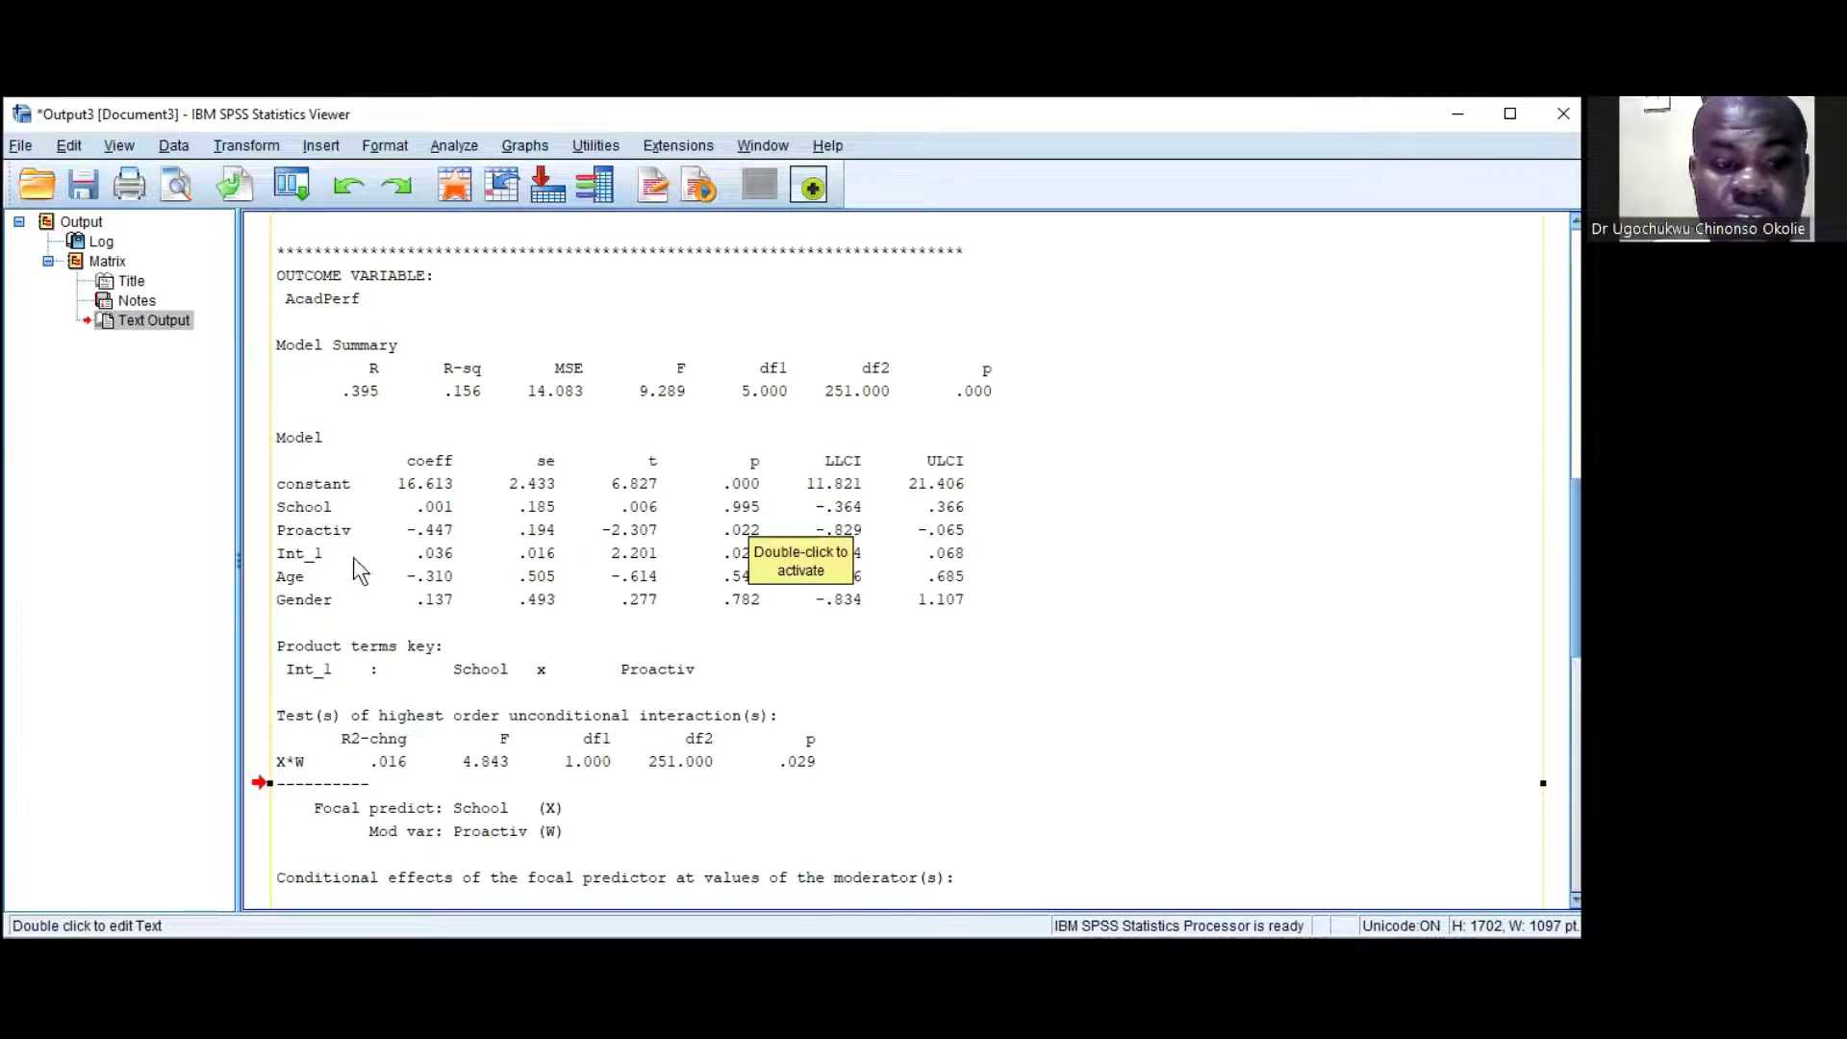
scroll(354, 558, down, 2)
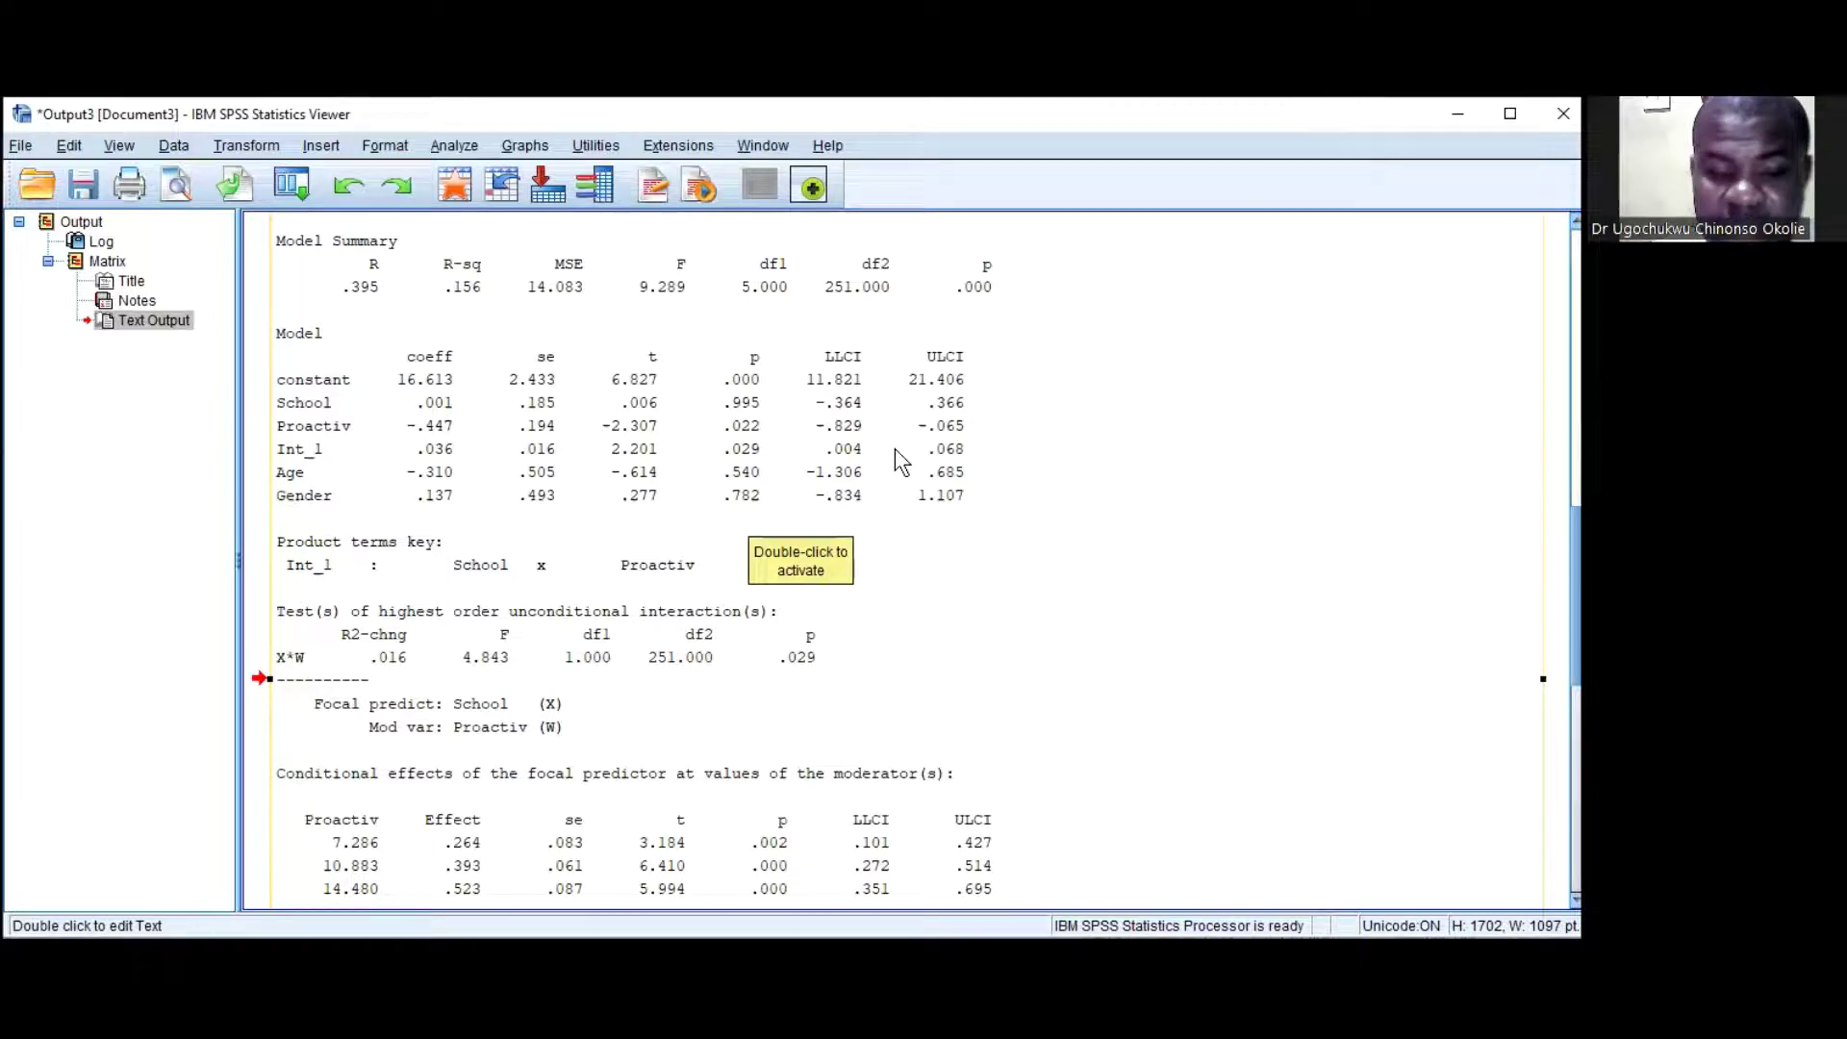
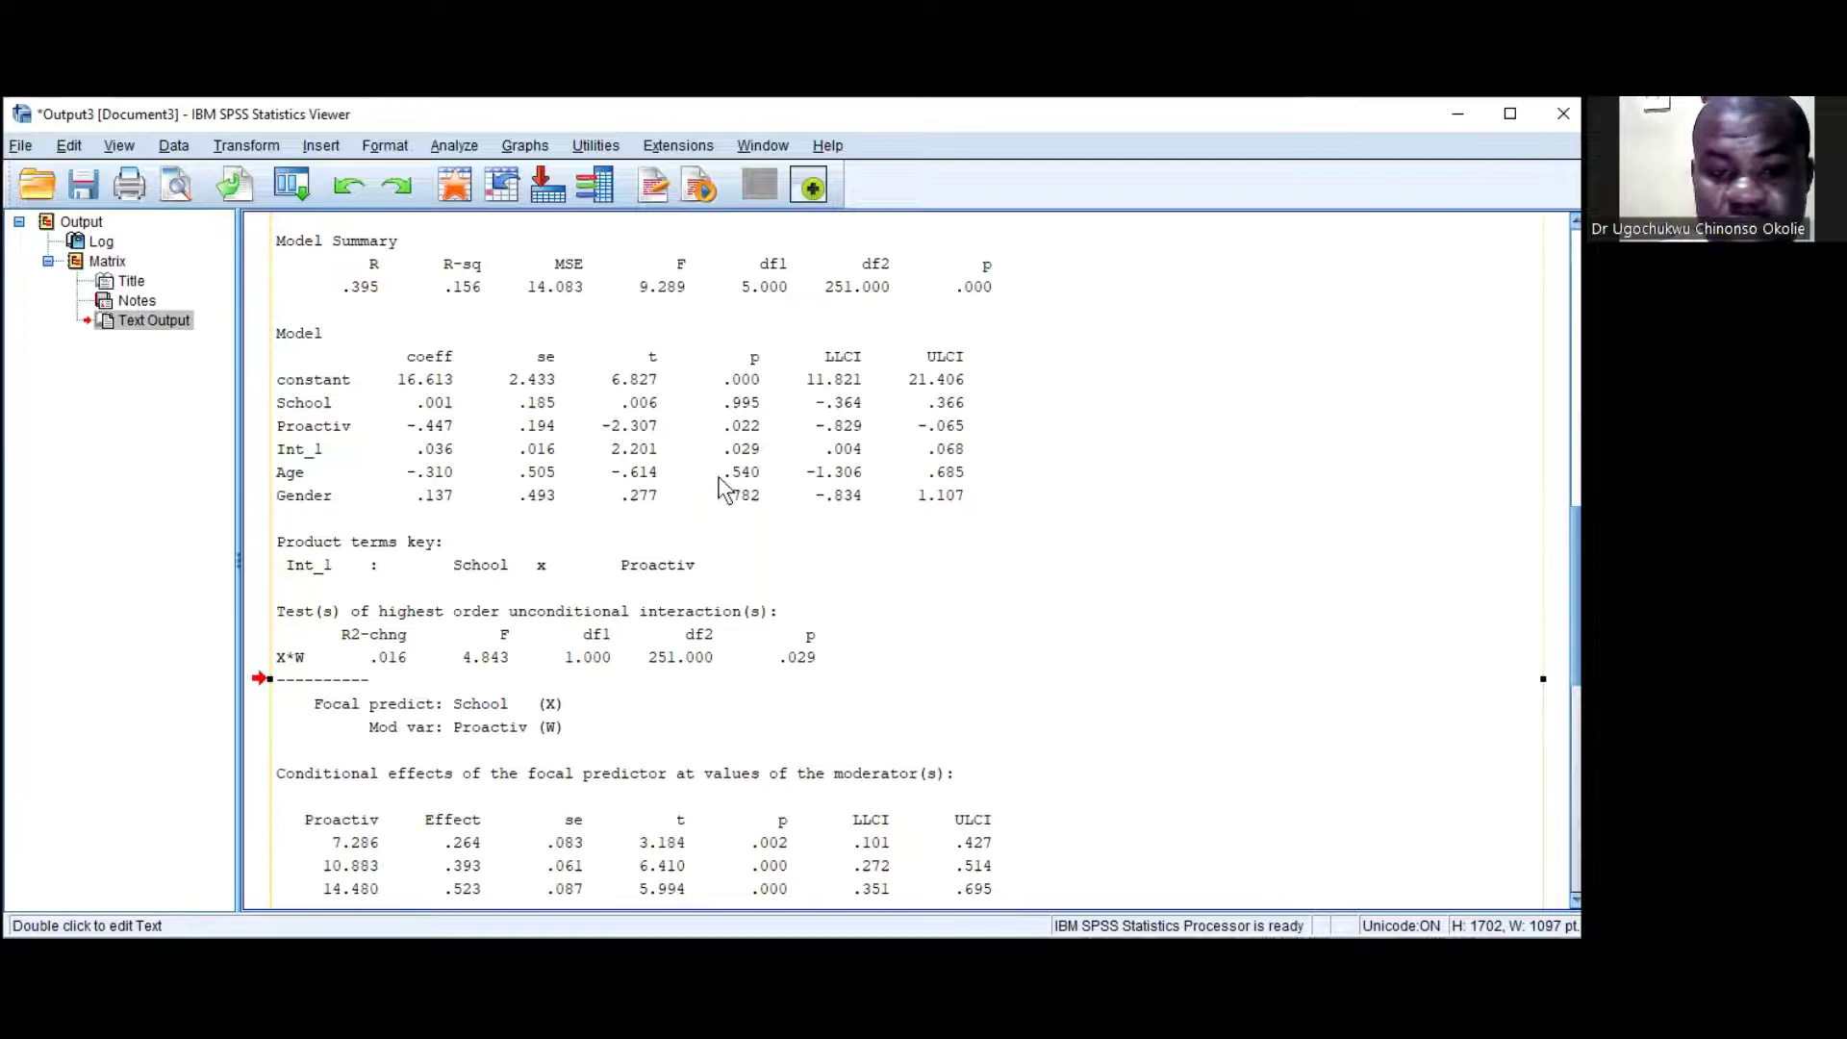
scroll(721, 485, up, 1)
scroll(513, 460, down, 1)
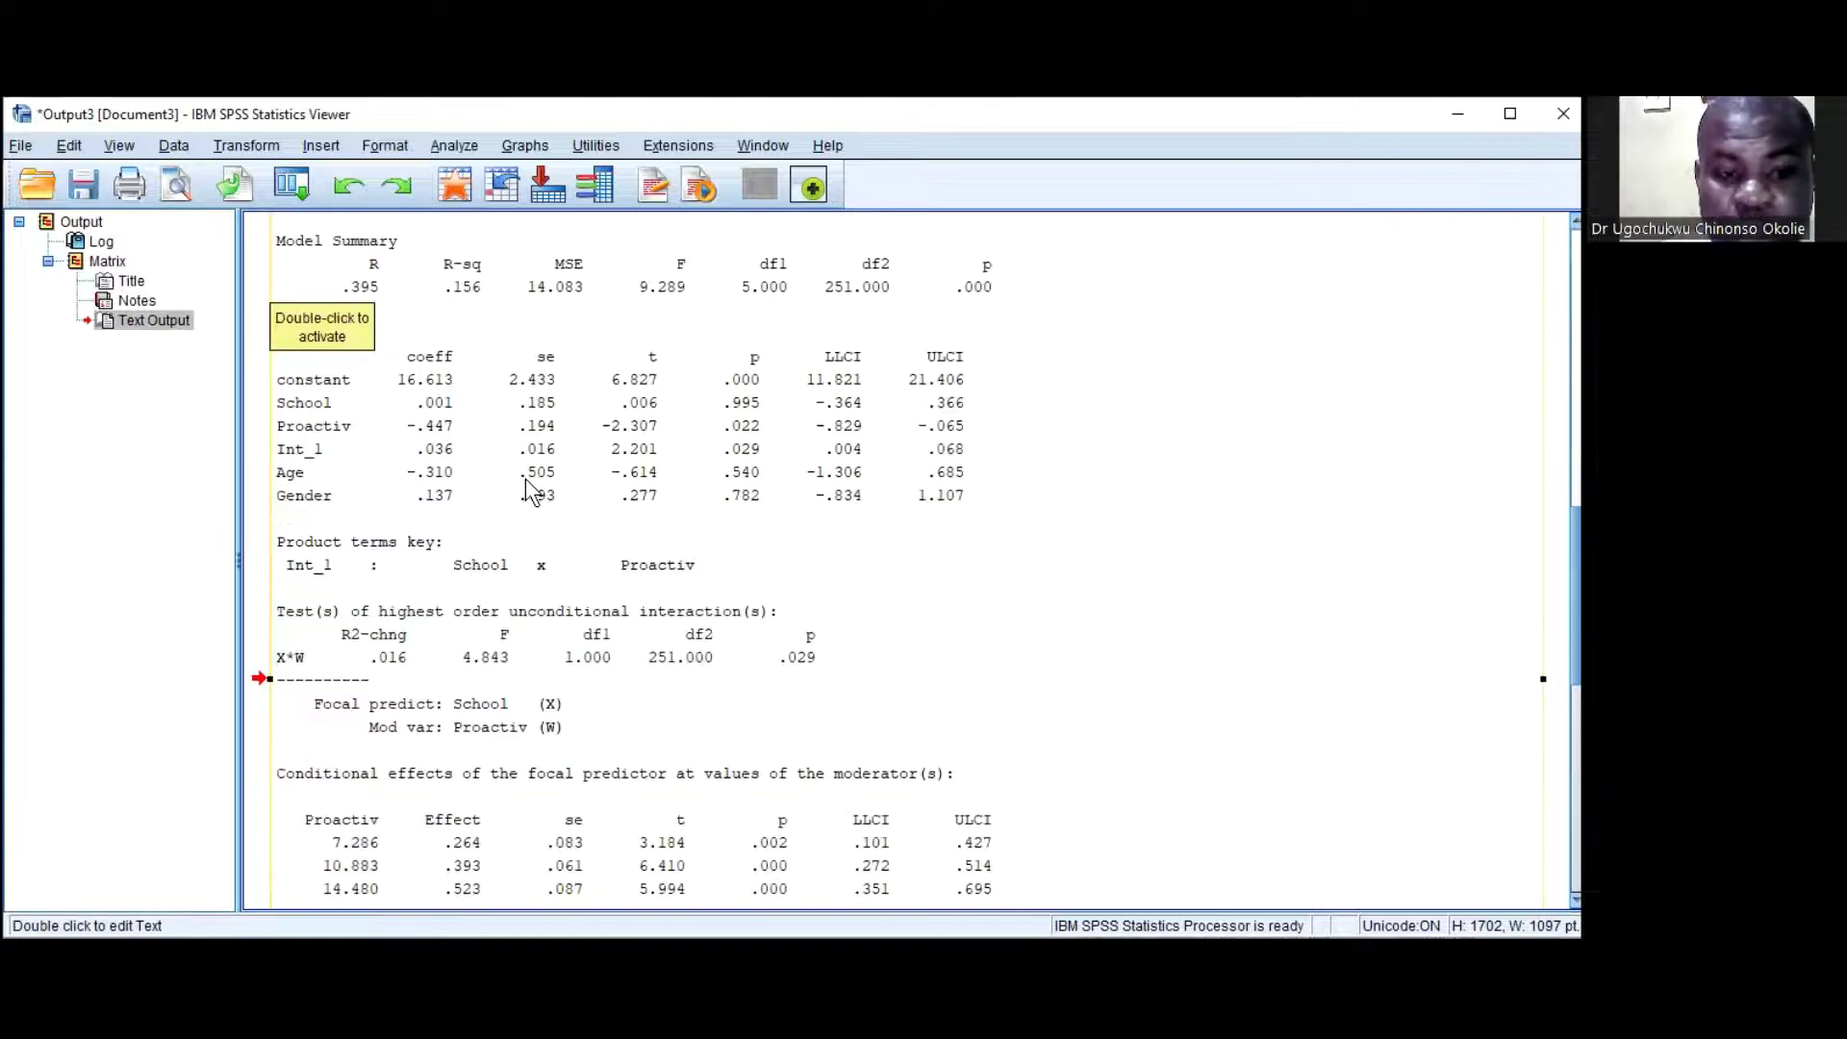
Examine the X*W interaction test and the conditional effects of School at the three Proactiv values.
scroll(517, 526, down, 1)
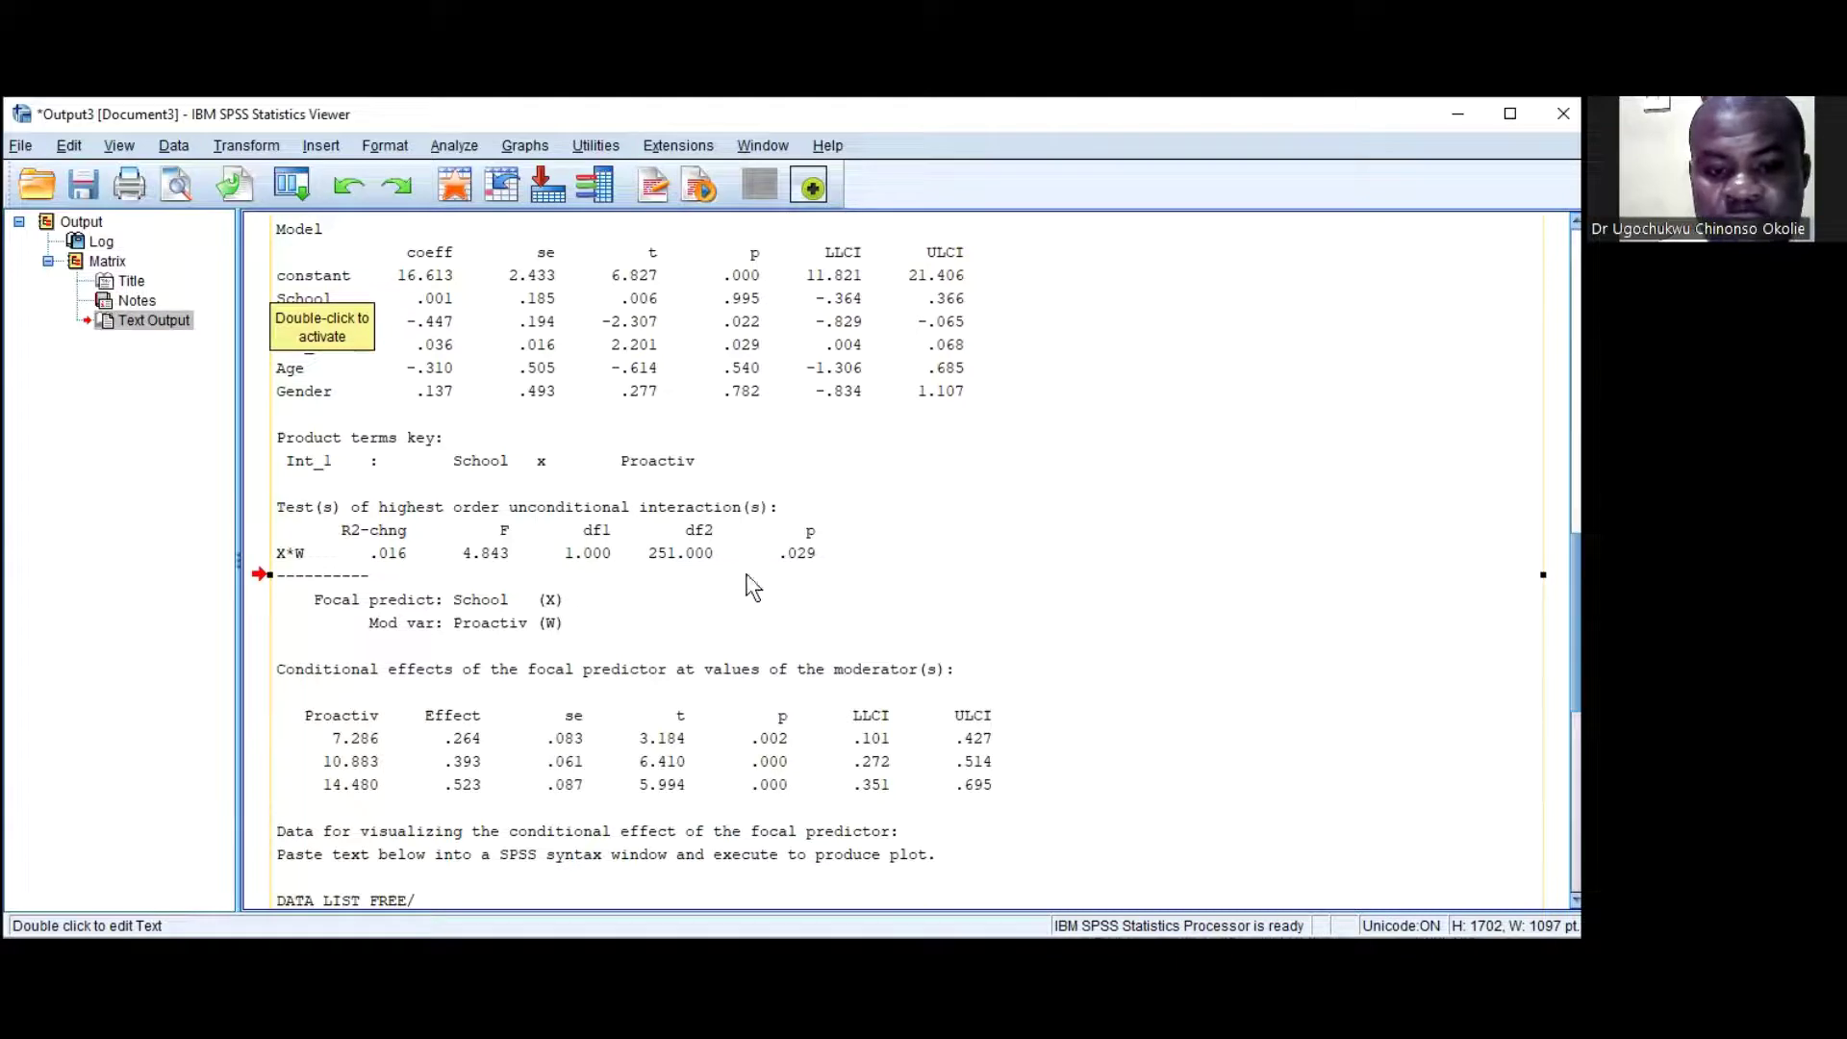
scroll(646, 499, down, 2)
scroll(577, 495, up, 1)
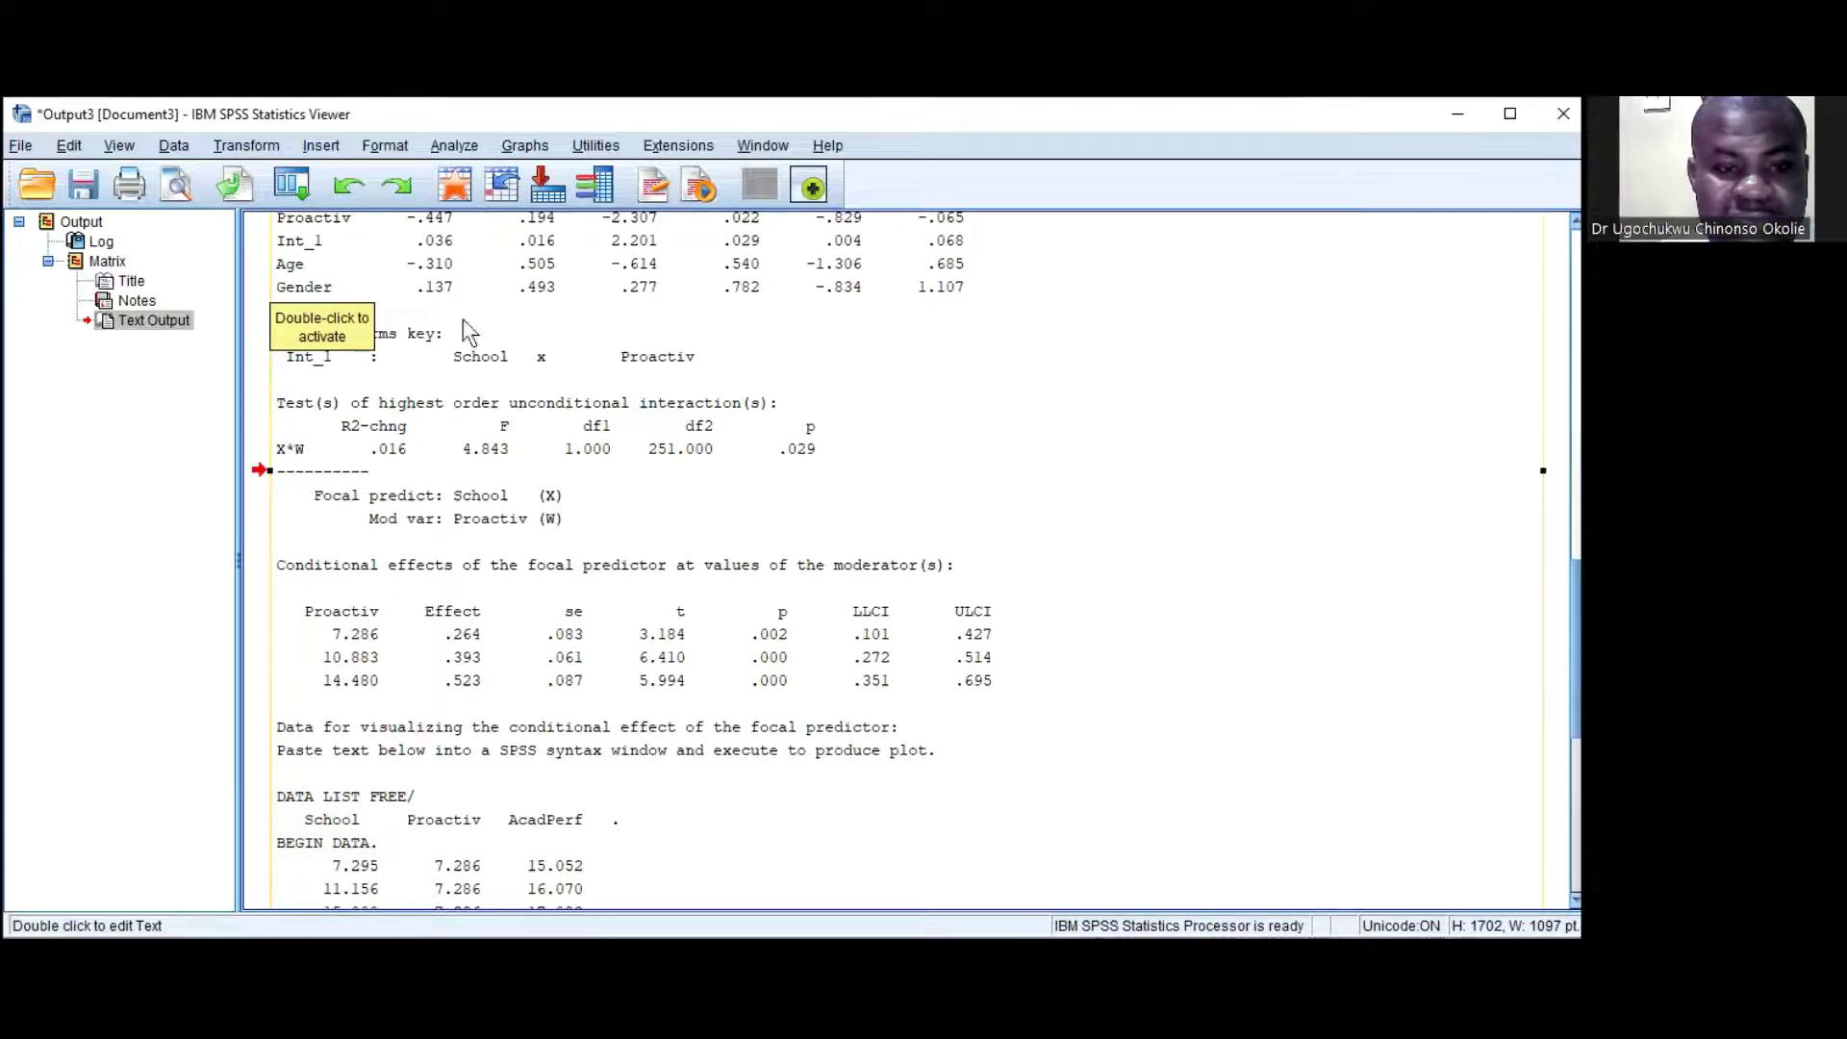
scroll(660, 436, down, 3)
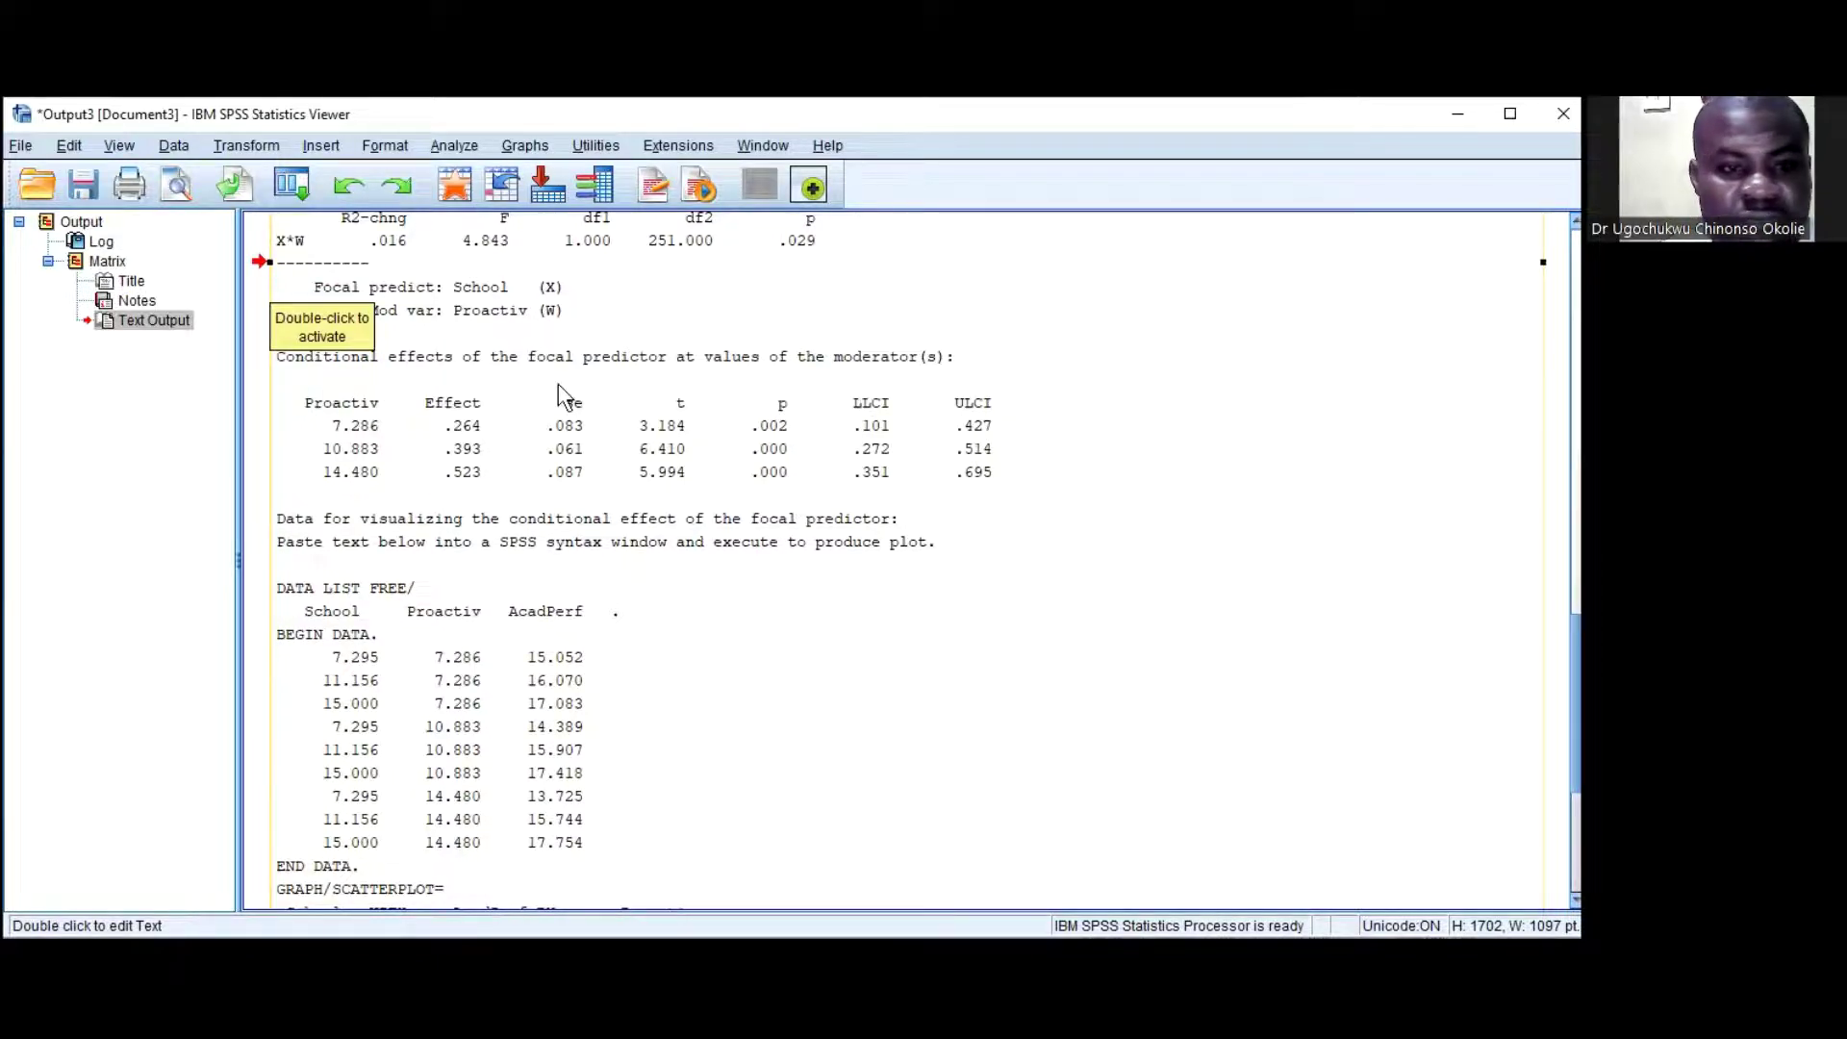
scroll(545, 371, up, 1)
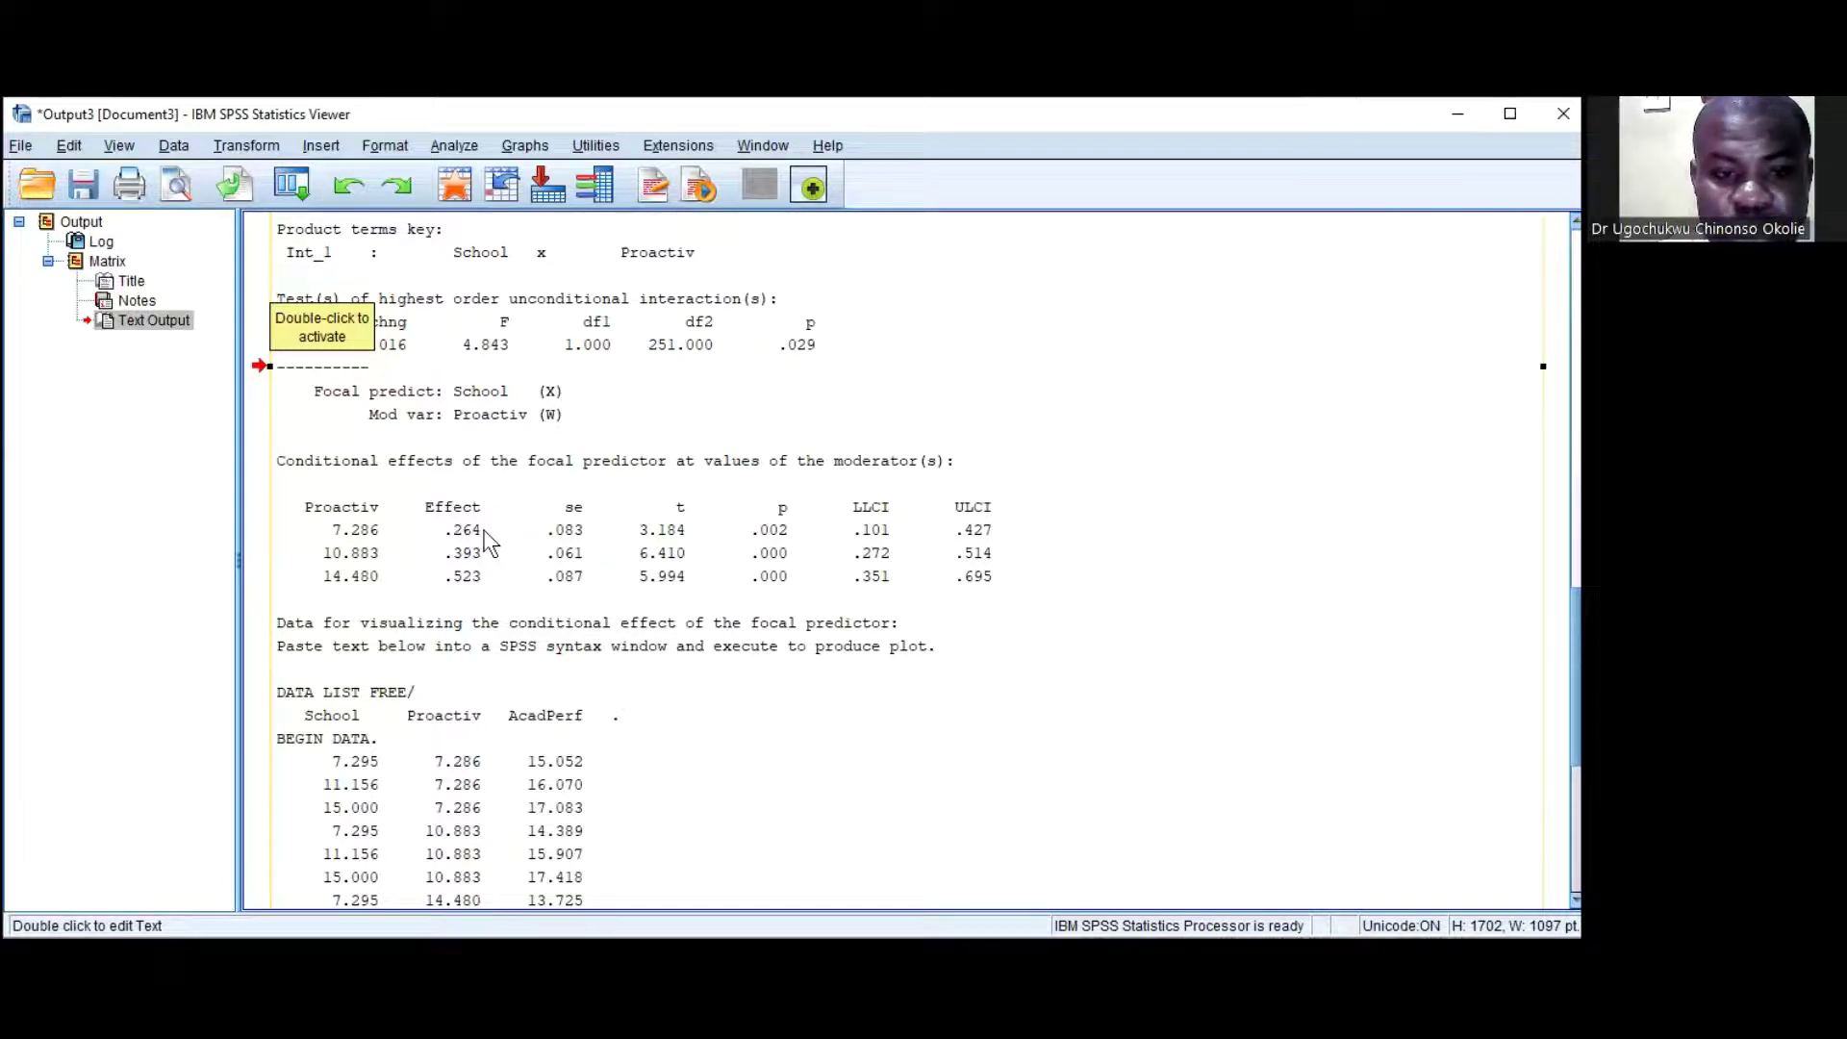
Copy the visualization code, from DATA LIST FREE/ through the GRAPH/SCATTERPLOT command, out of the output into a new syntax file.
scroll(575, 516, down, 5)
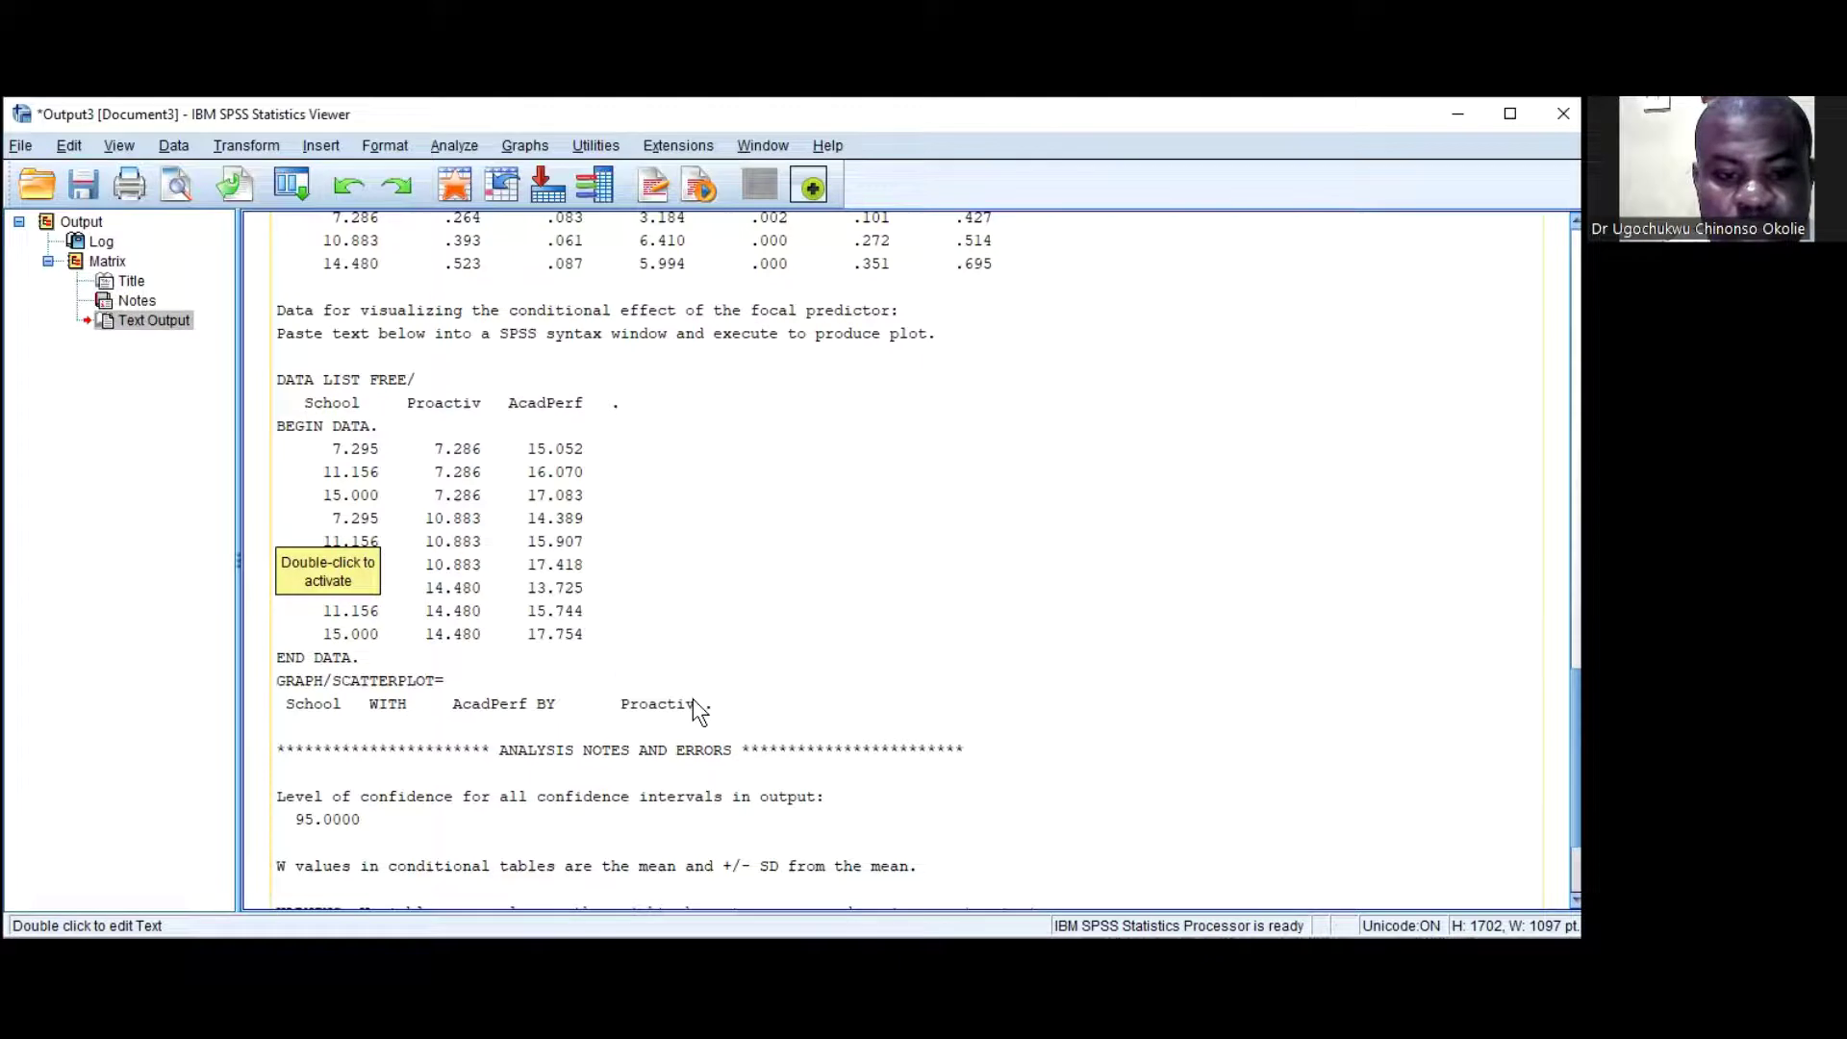
double_click(610, 649)
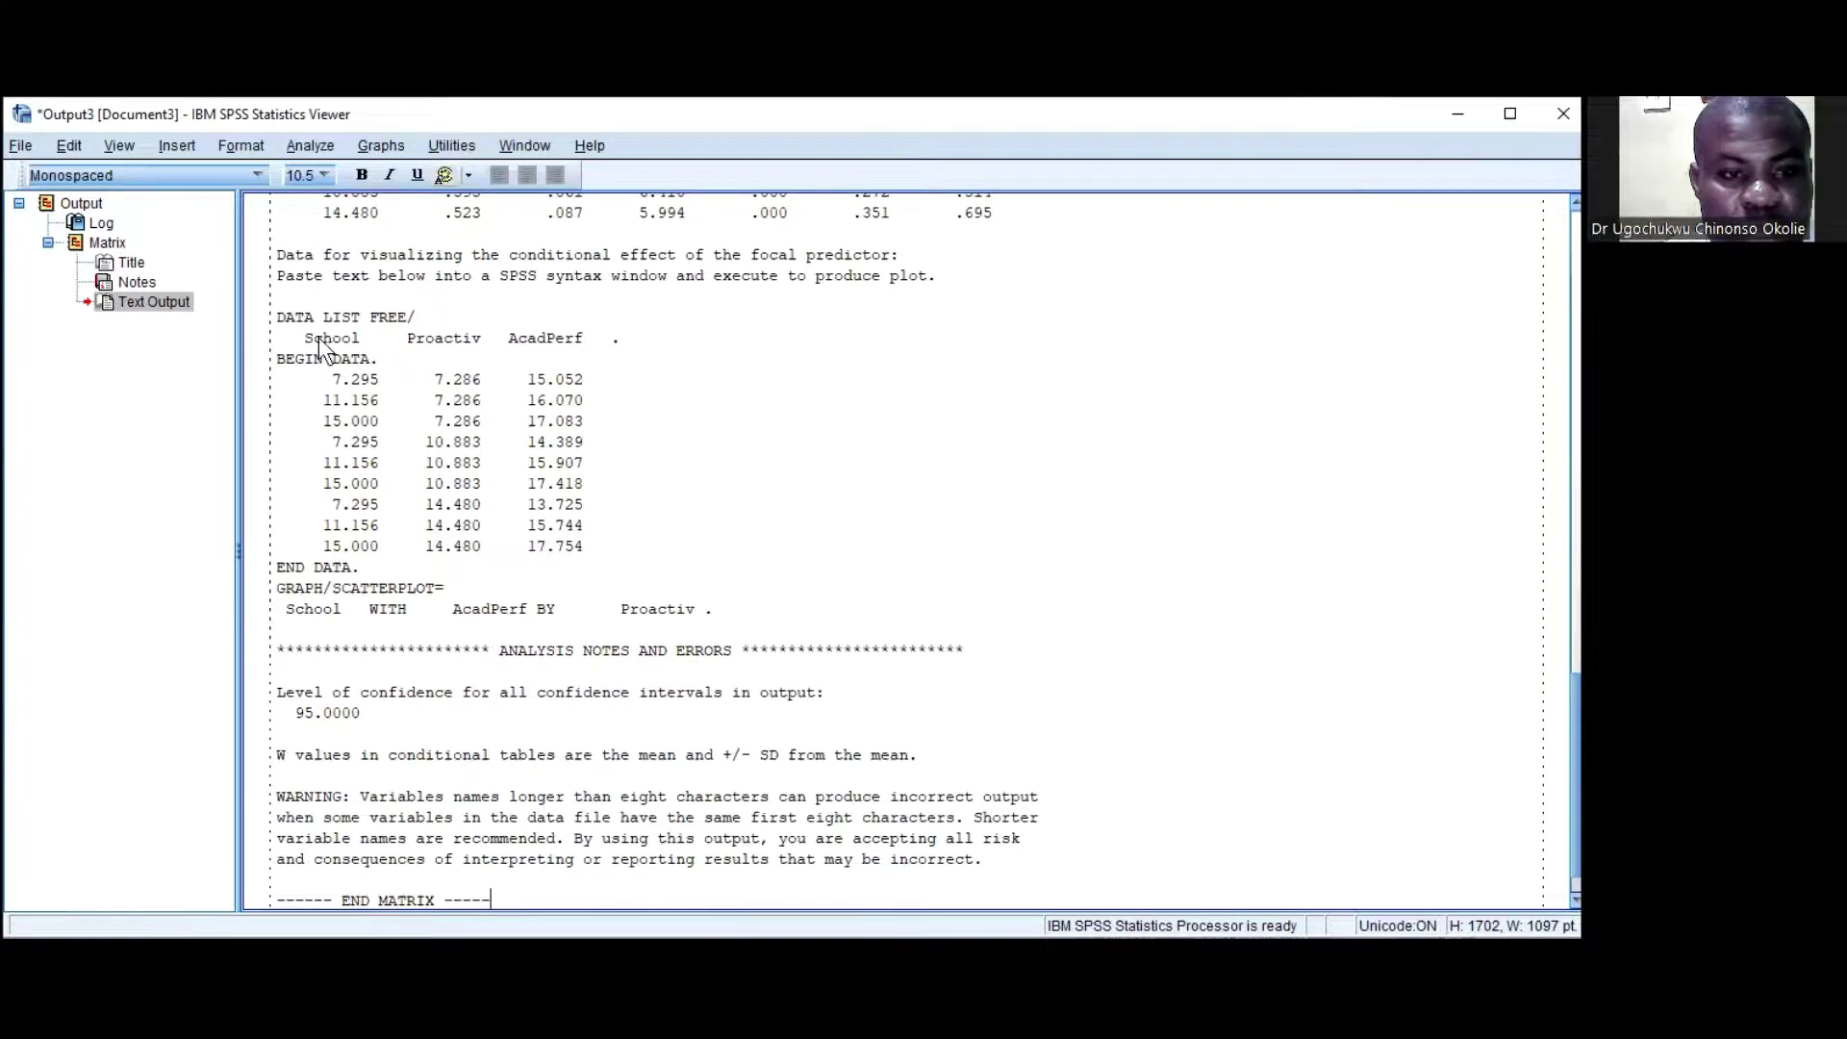
drag(279, 319, 719, 610)
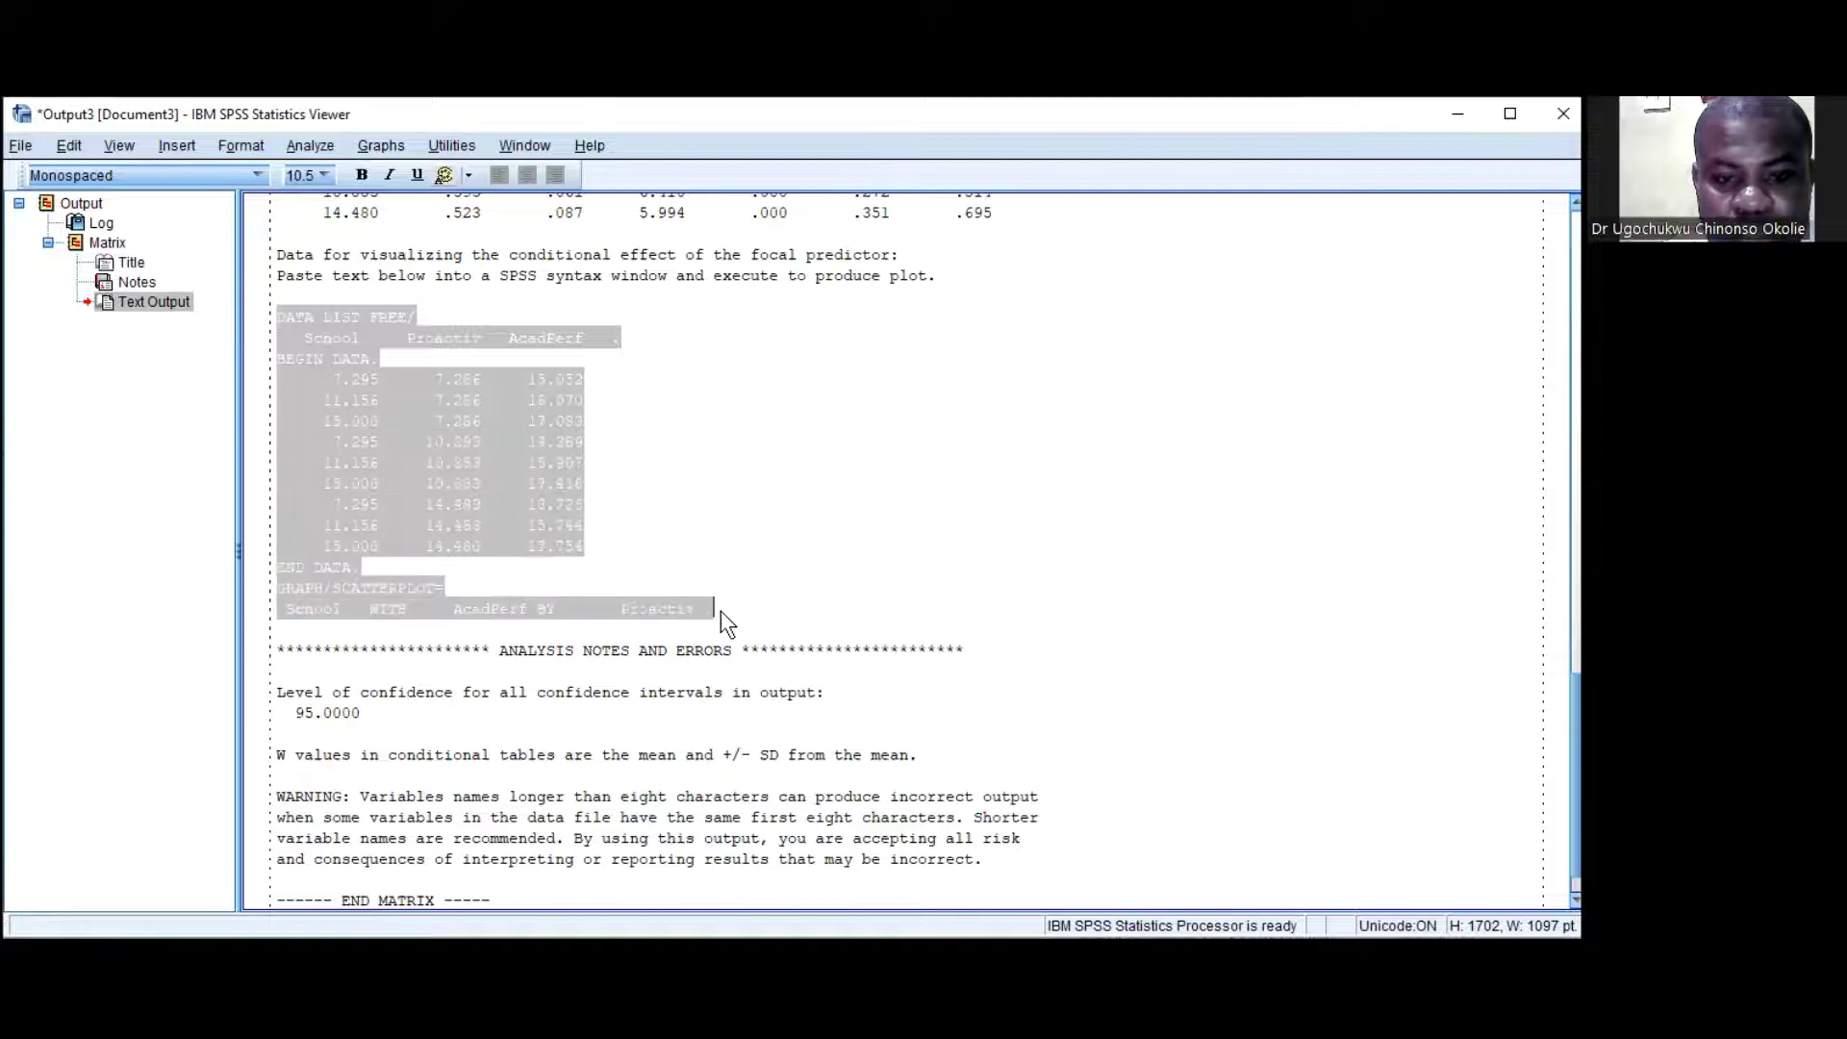
click(20, 146)
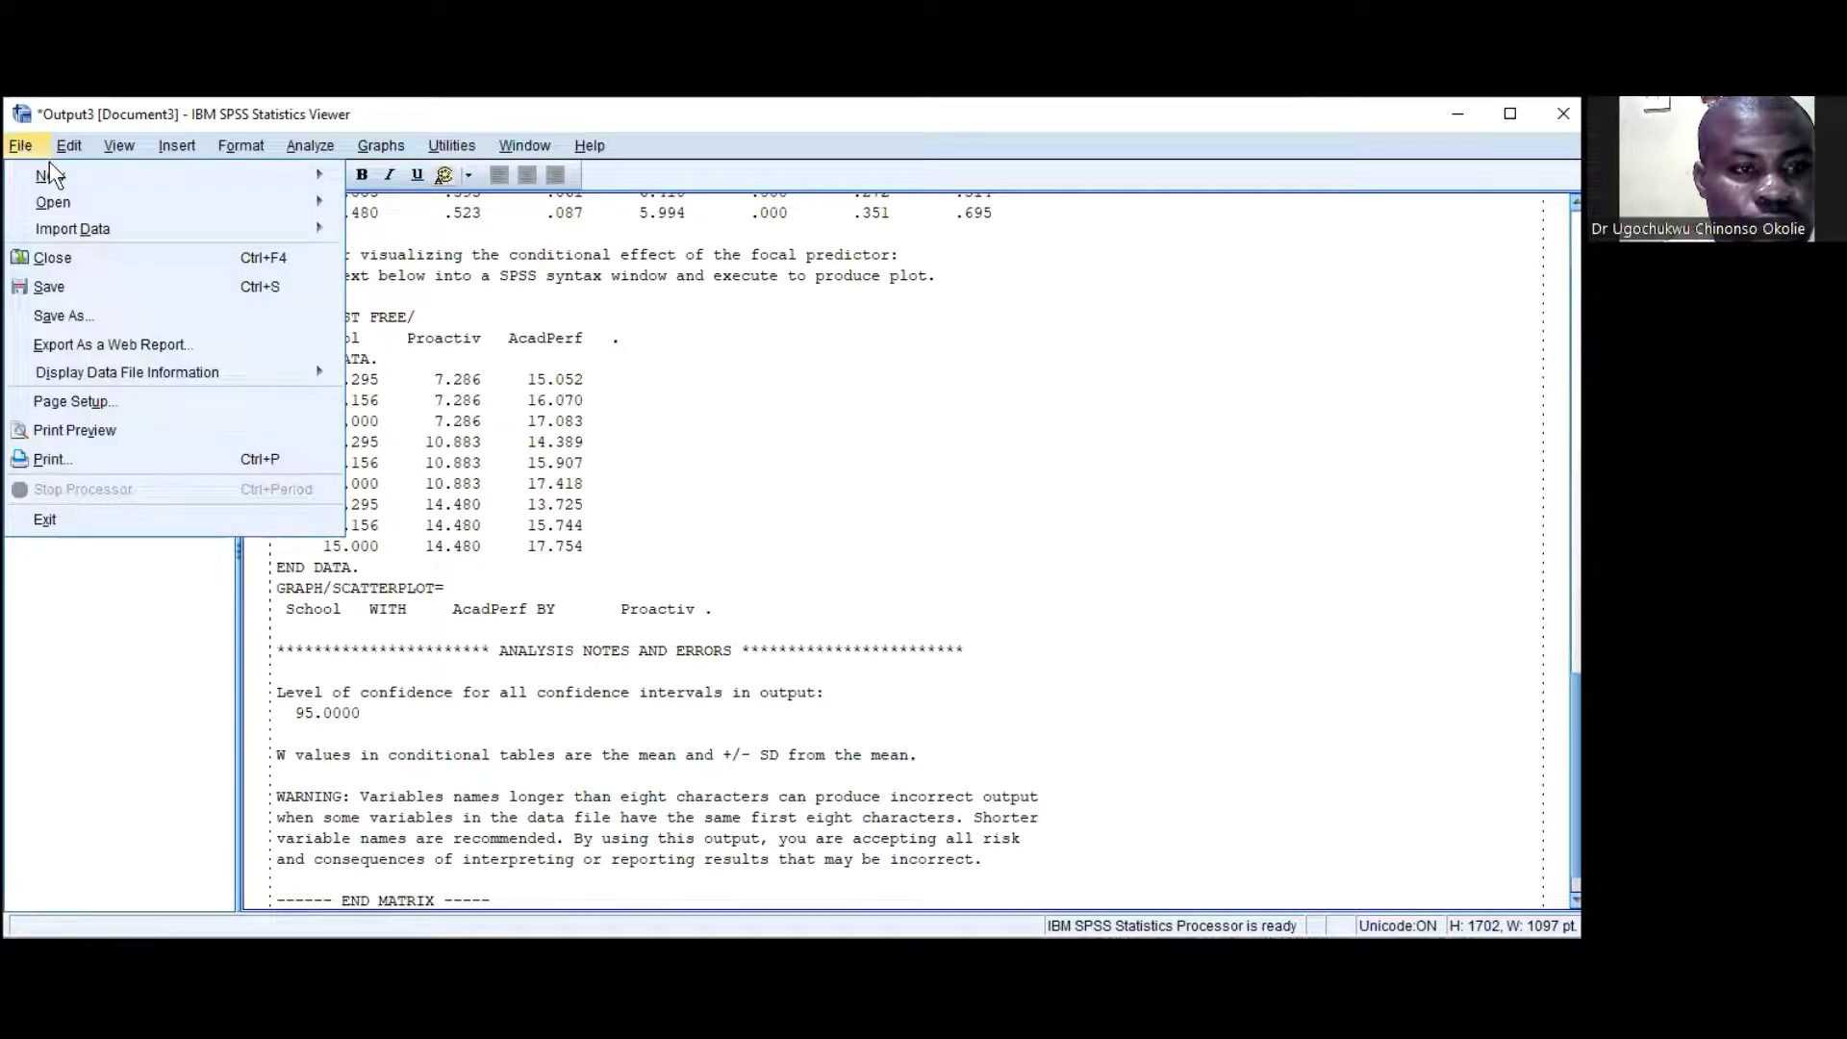
mouse_move(69, 179)
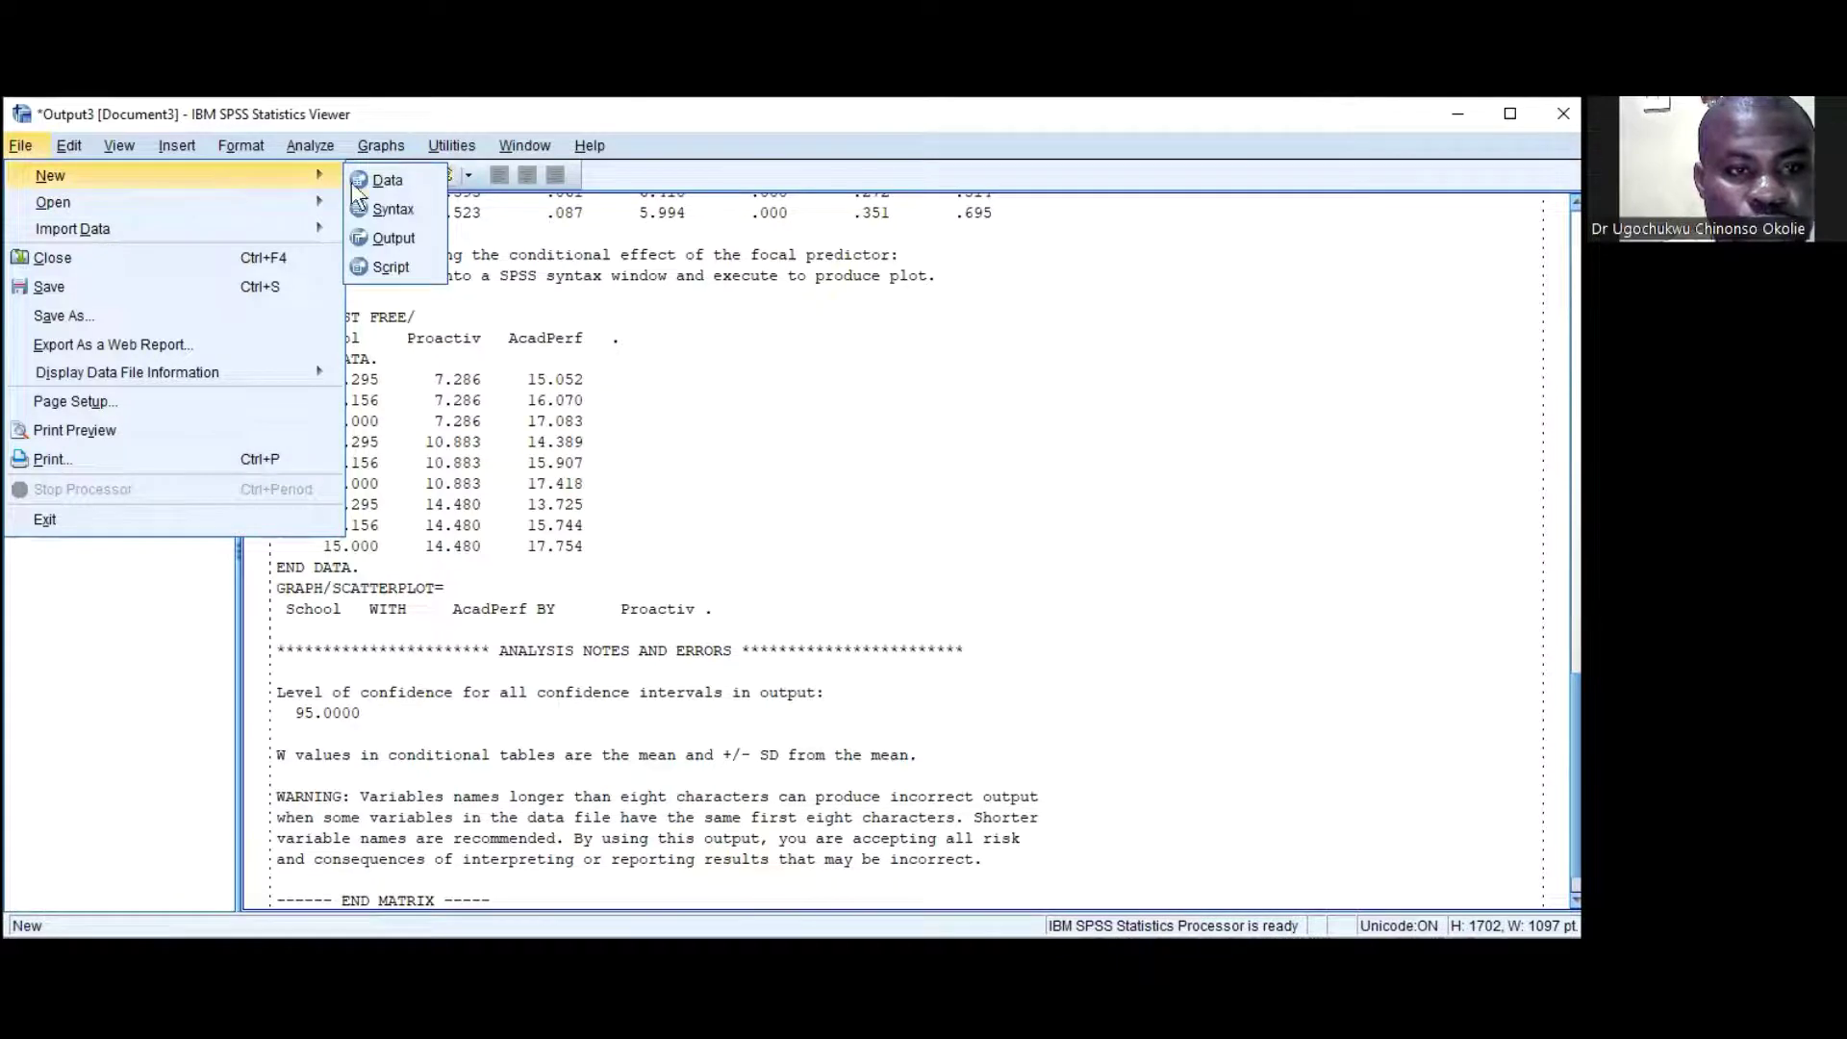
click(402, 210)
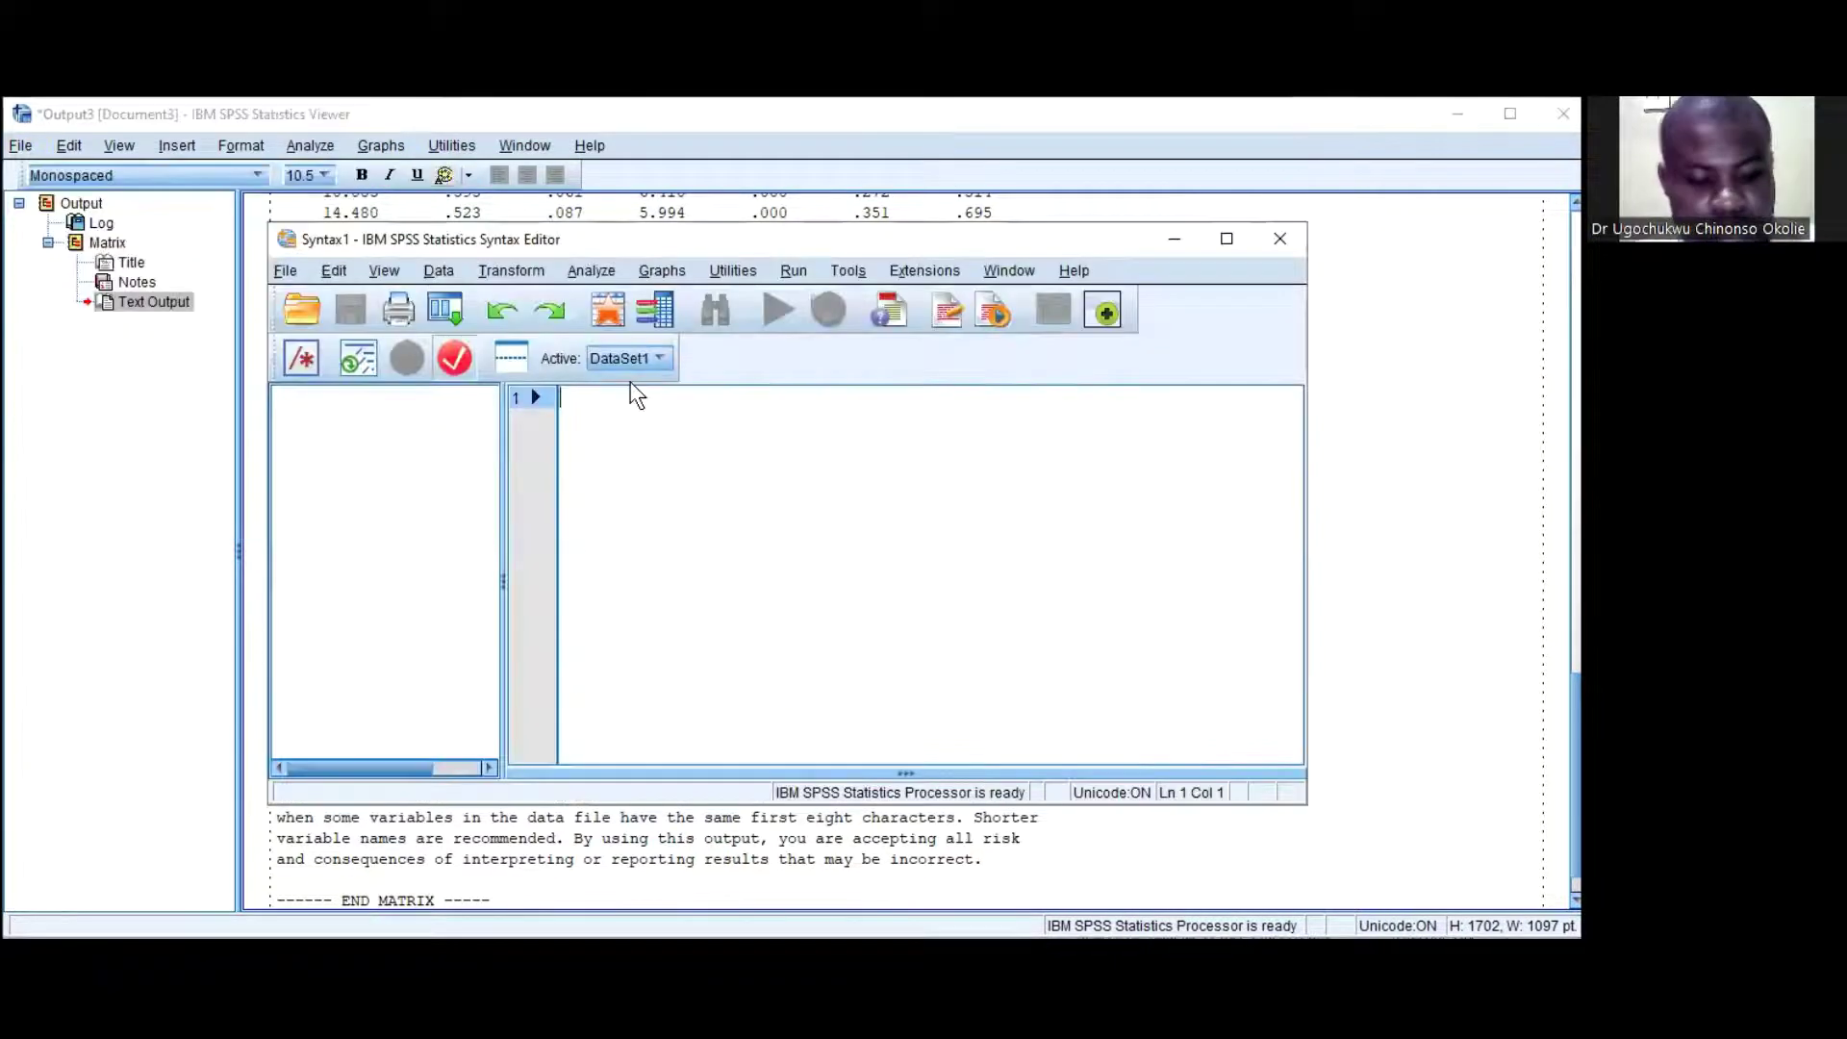
text(DATA LIST FREE/  School Proactiv AcadPerf . BEGIN DATA.  7.295 7.286 15.052  11.156 7.286 16.070  15.000 7.286 17.083  7.295 10.883 14.389  11.156 10.883 15.907  15.000 10.883 17.418  7.295 14.480 13.725  11.156 14.480 15.744  15.000 14.480 17.754 END DATA. GRAPH/SCATTERPLOT=  School WITH AcadPerf BY Proactiv .)
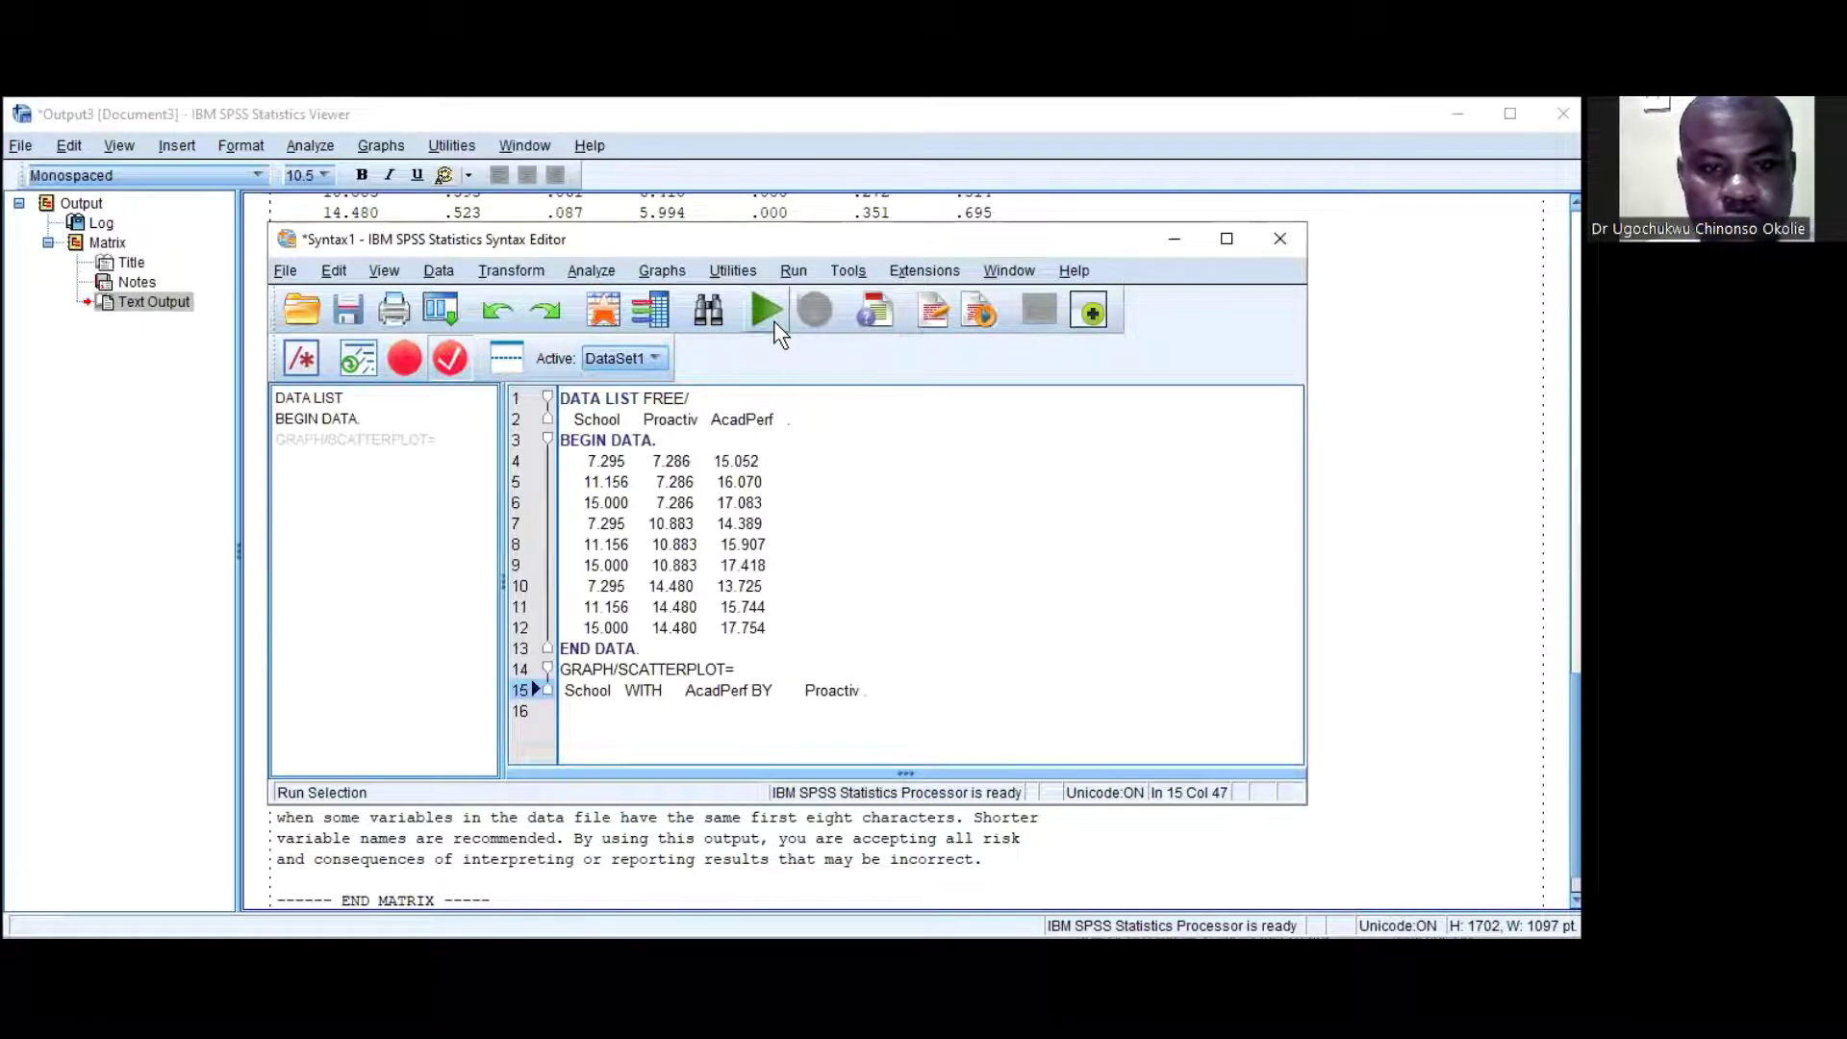
Run the entire pasted syntax to produce the scatterplot of School with AcadPerf by Proactiv, and bring the graph into view.
drag(895, 689, 519, 354)
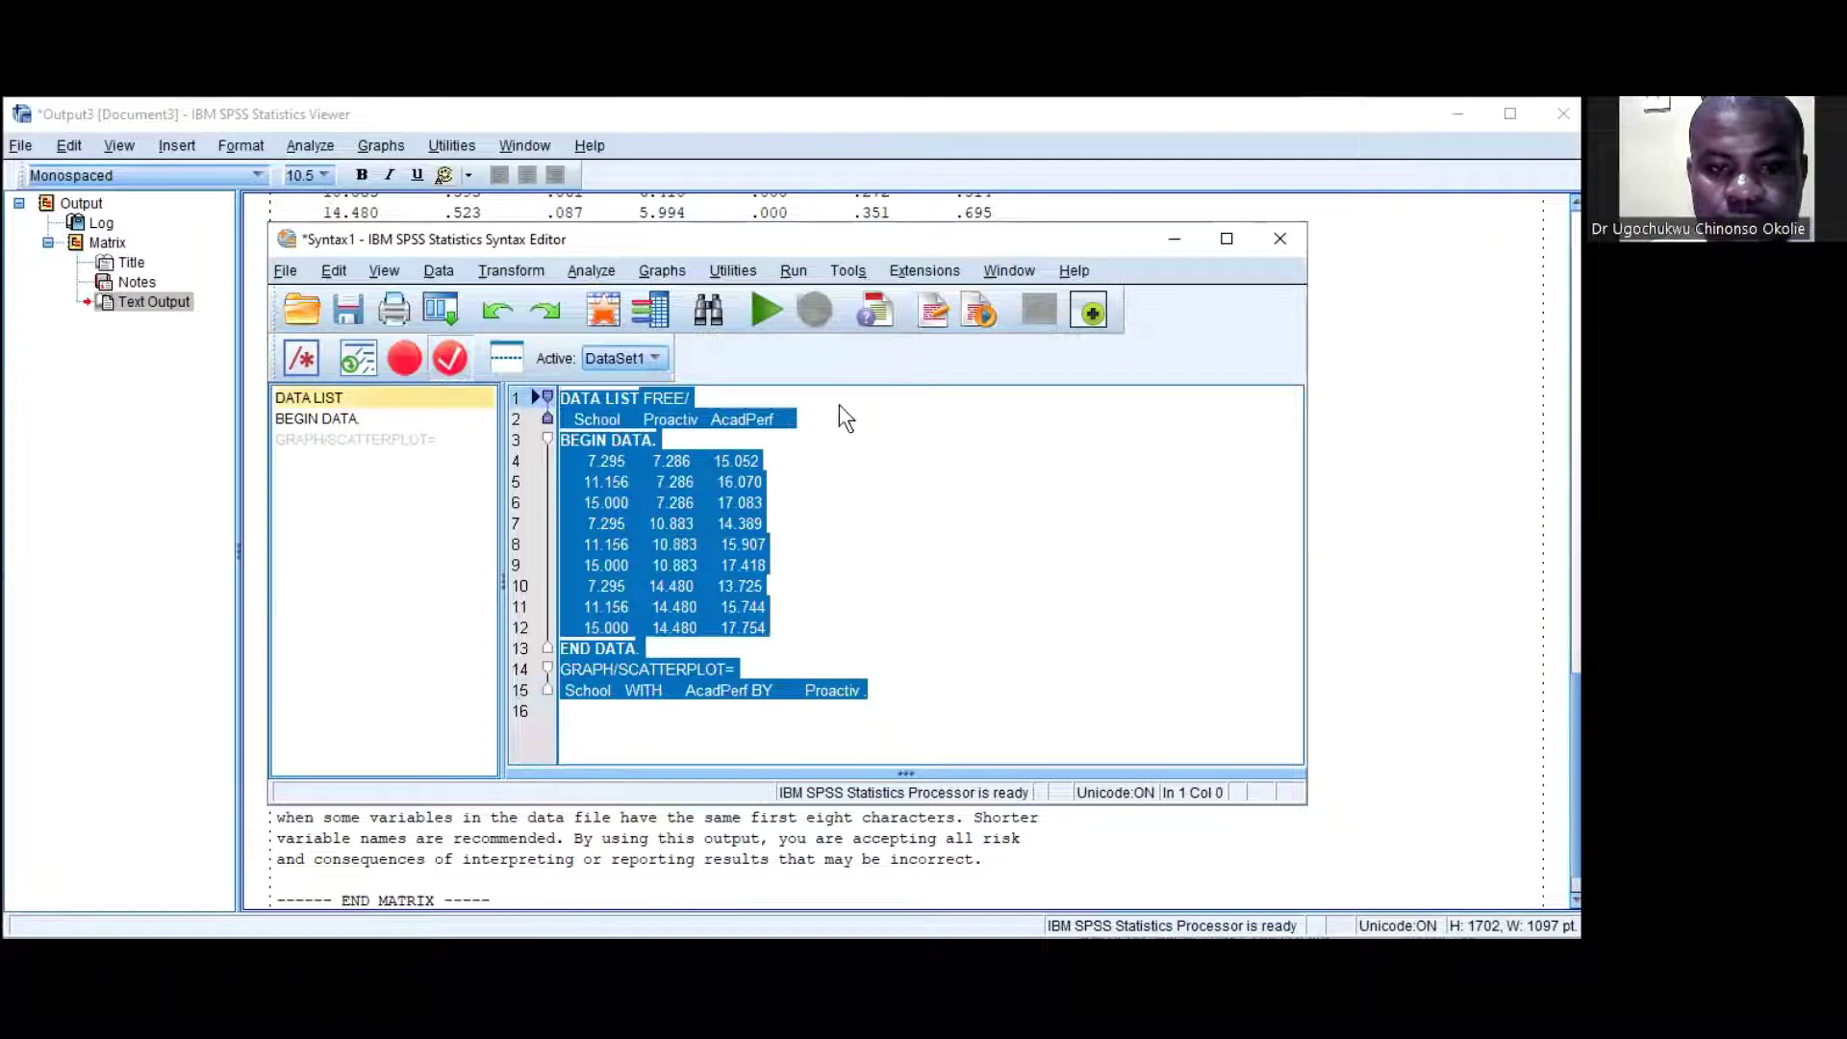
key(ctrl+r)
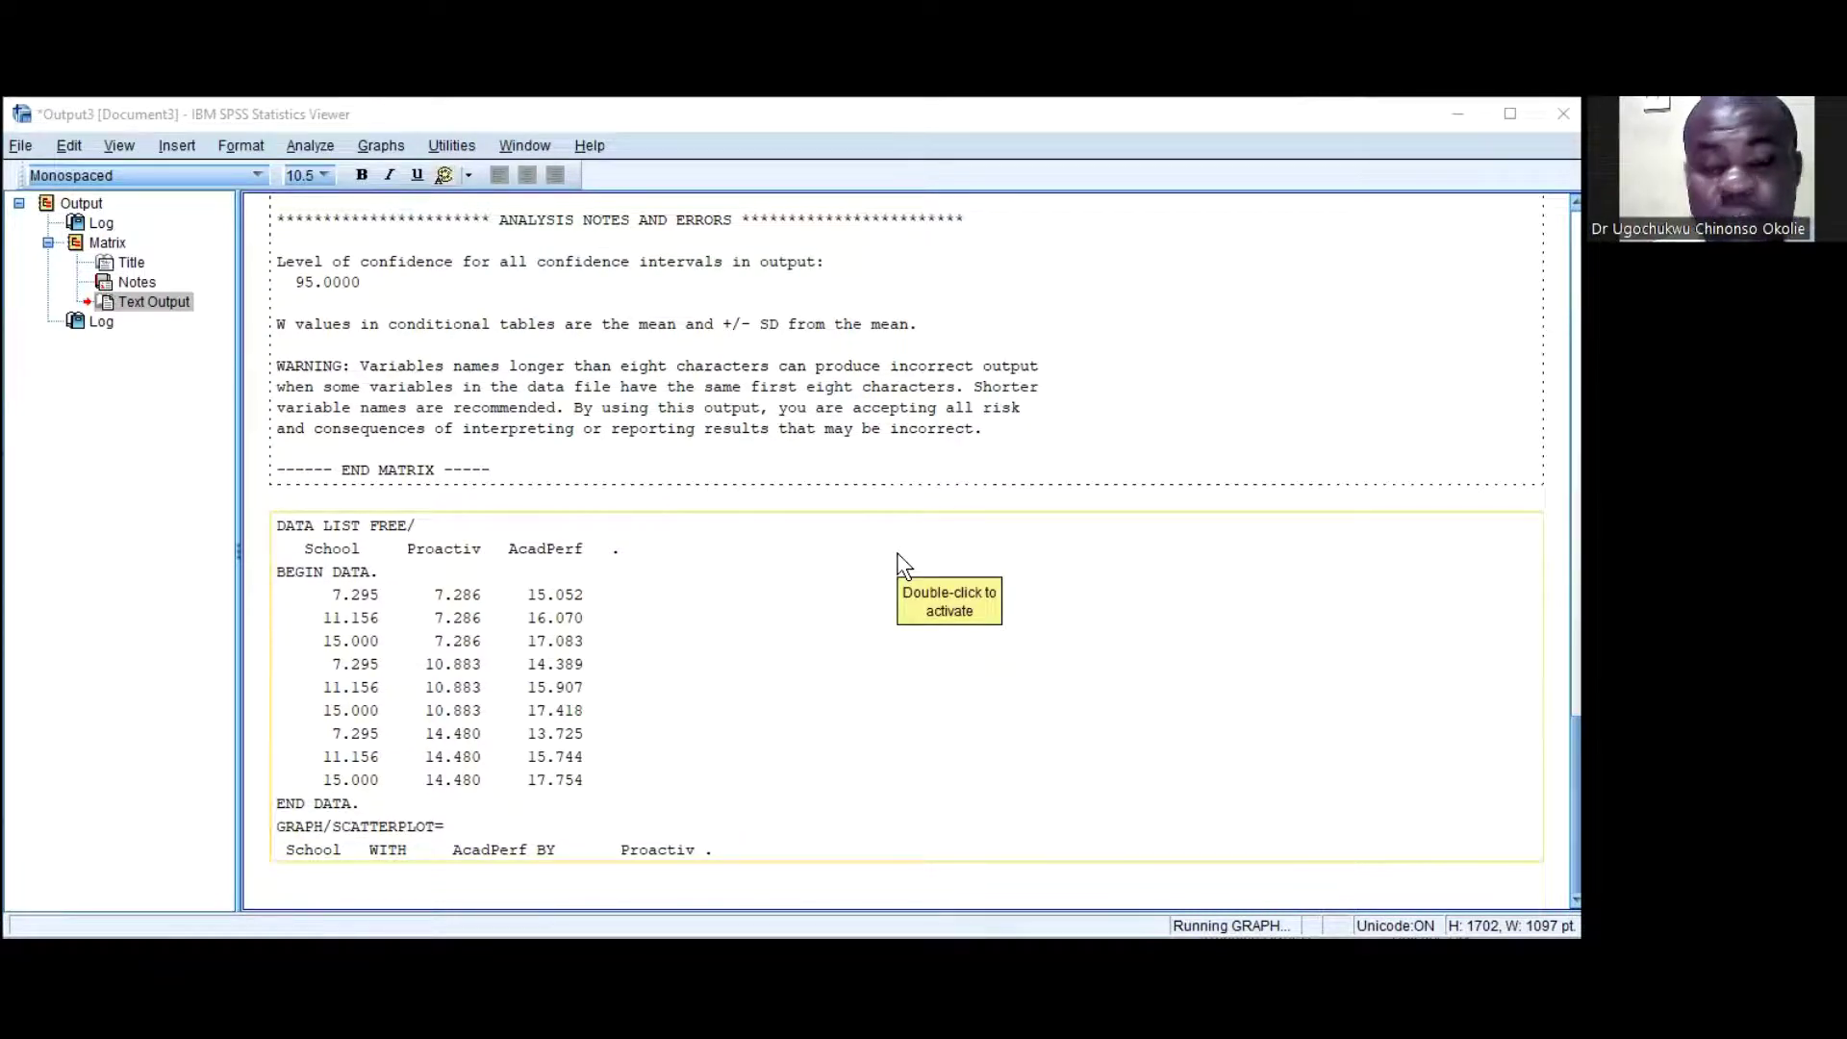
scroll(798, 604, down, 5)
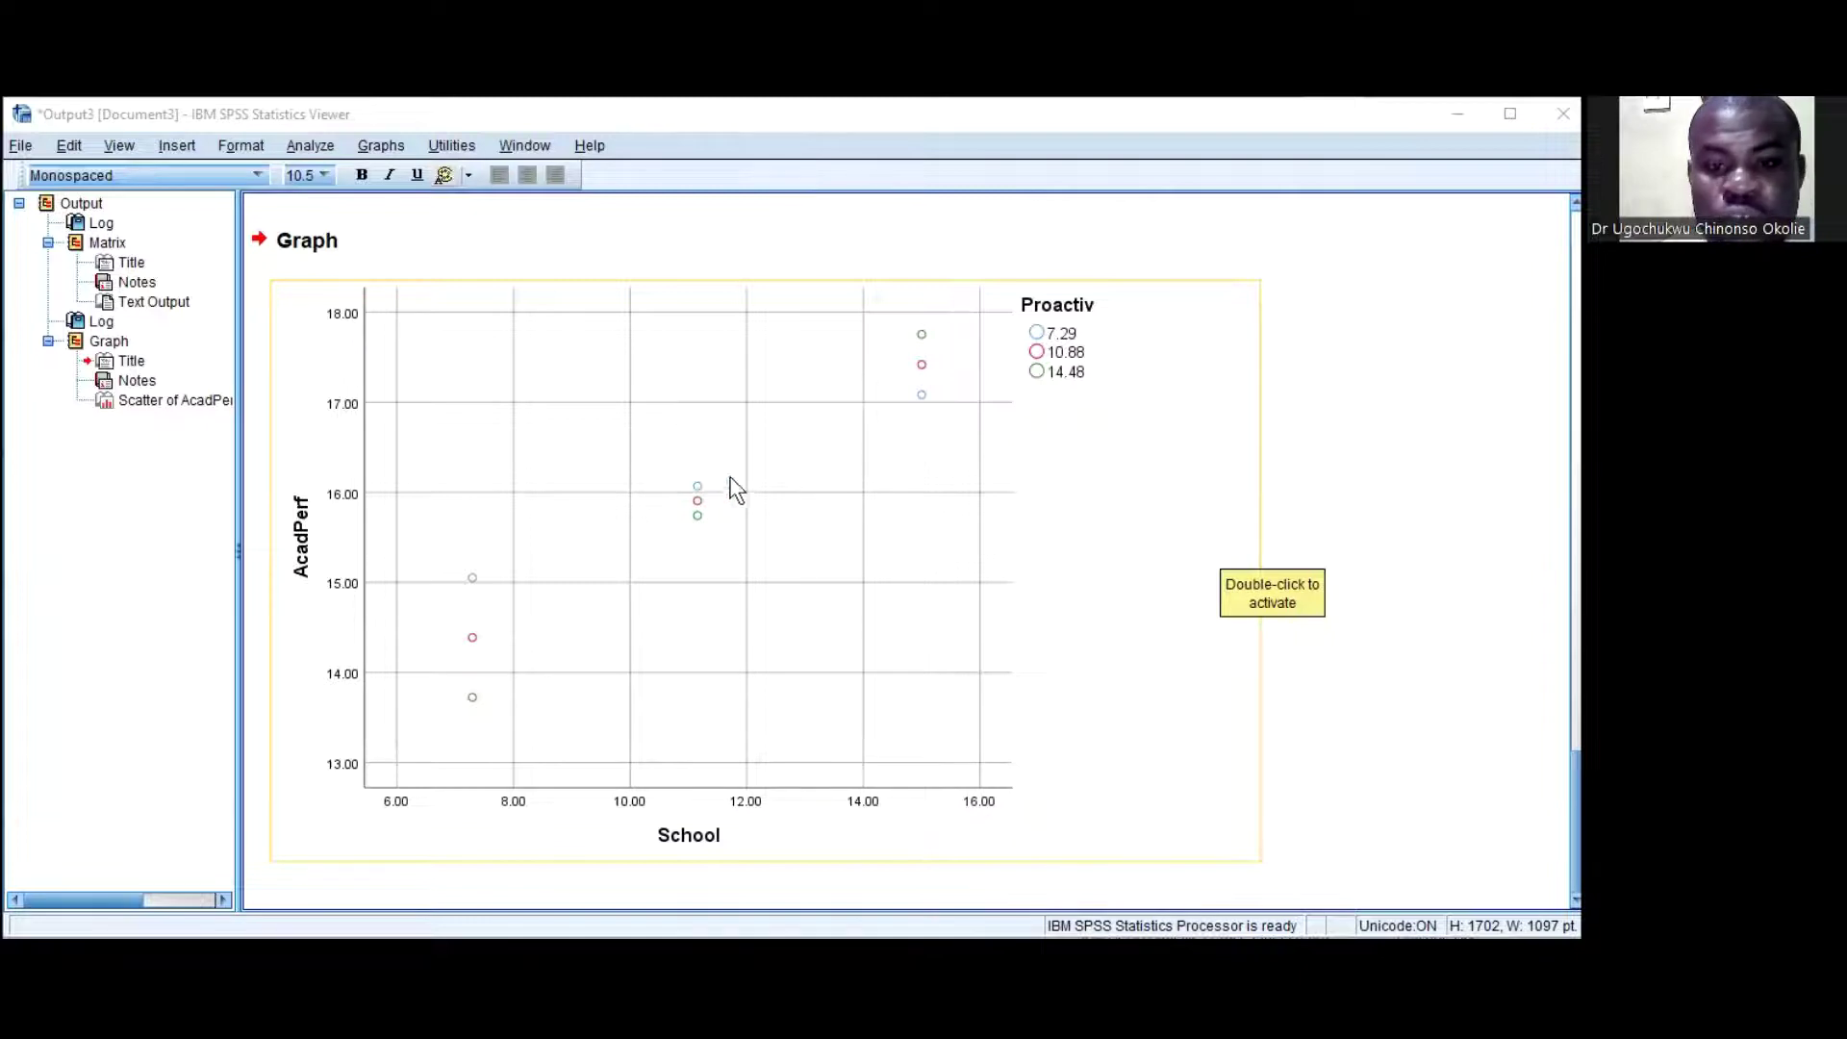
Open the scatterplot for editing in a separate window and add interpolation lines through the points of each Proactiv group.
right_click(857, 407)
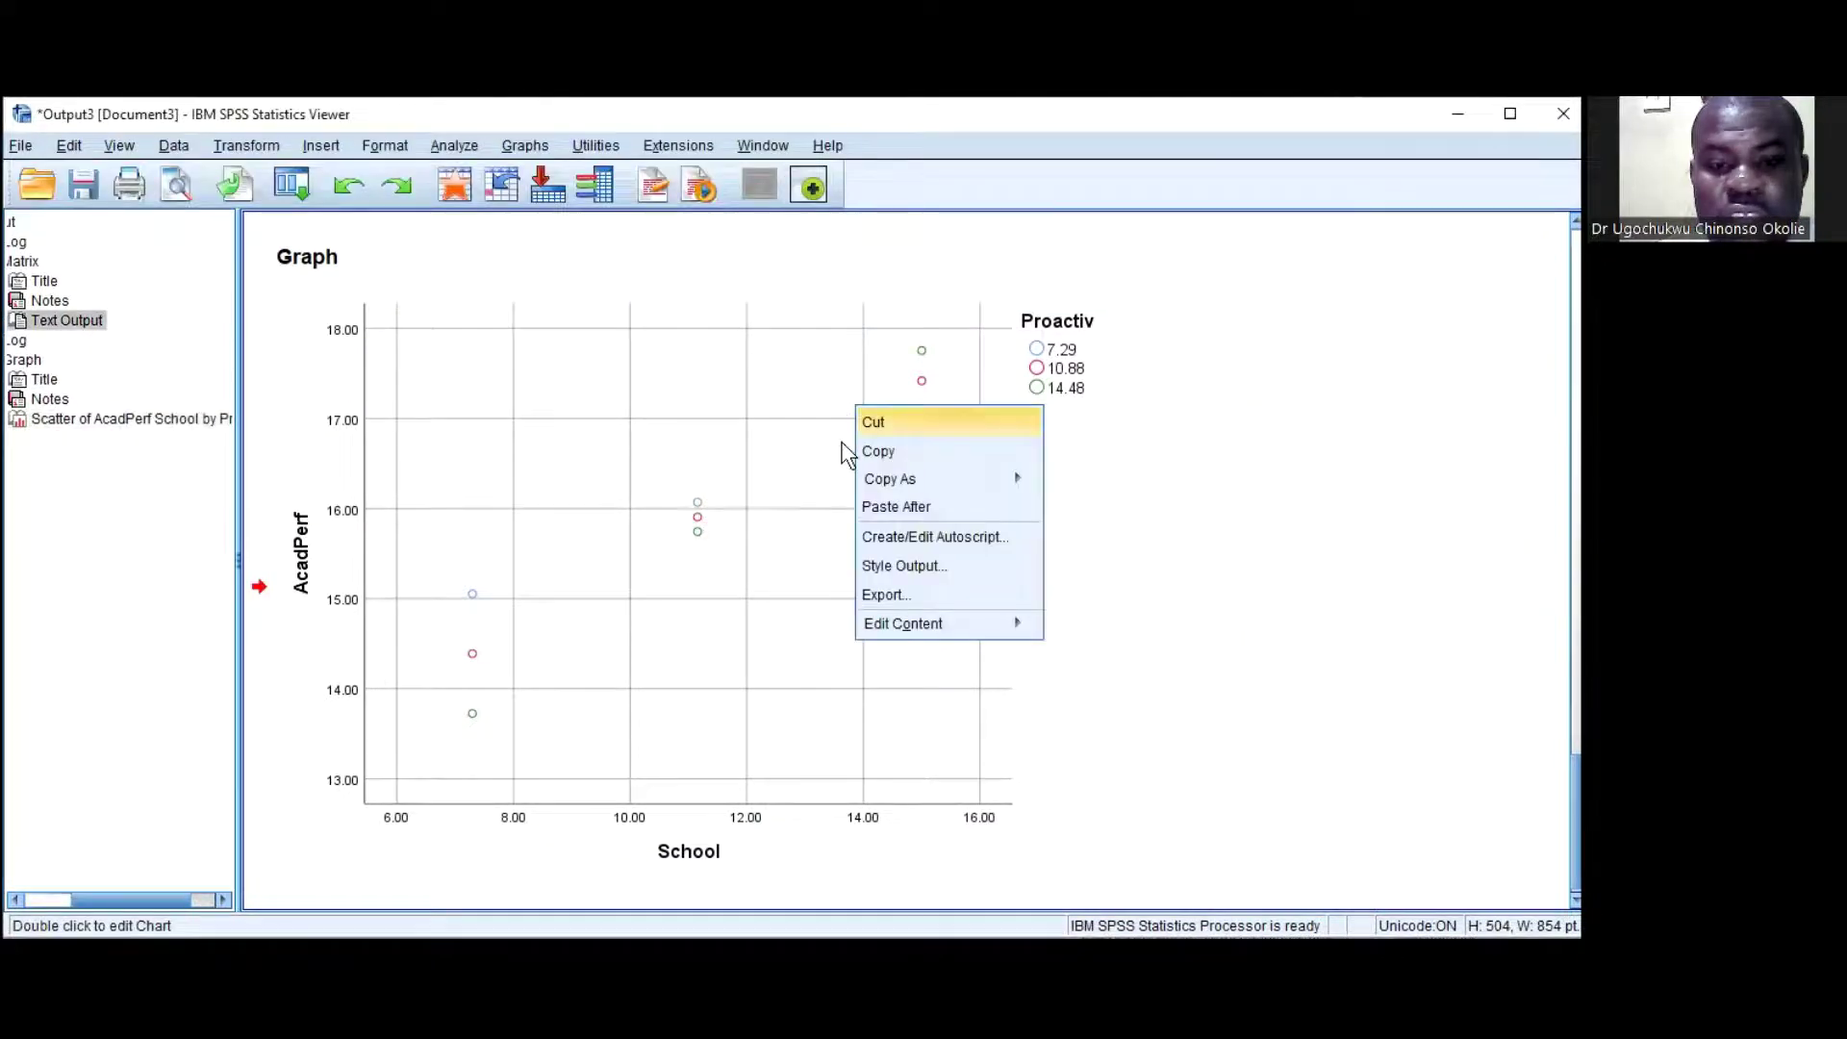
mouse_move(915, 633)
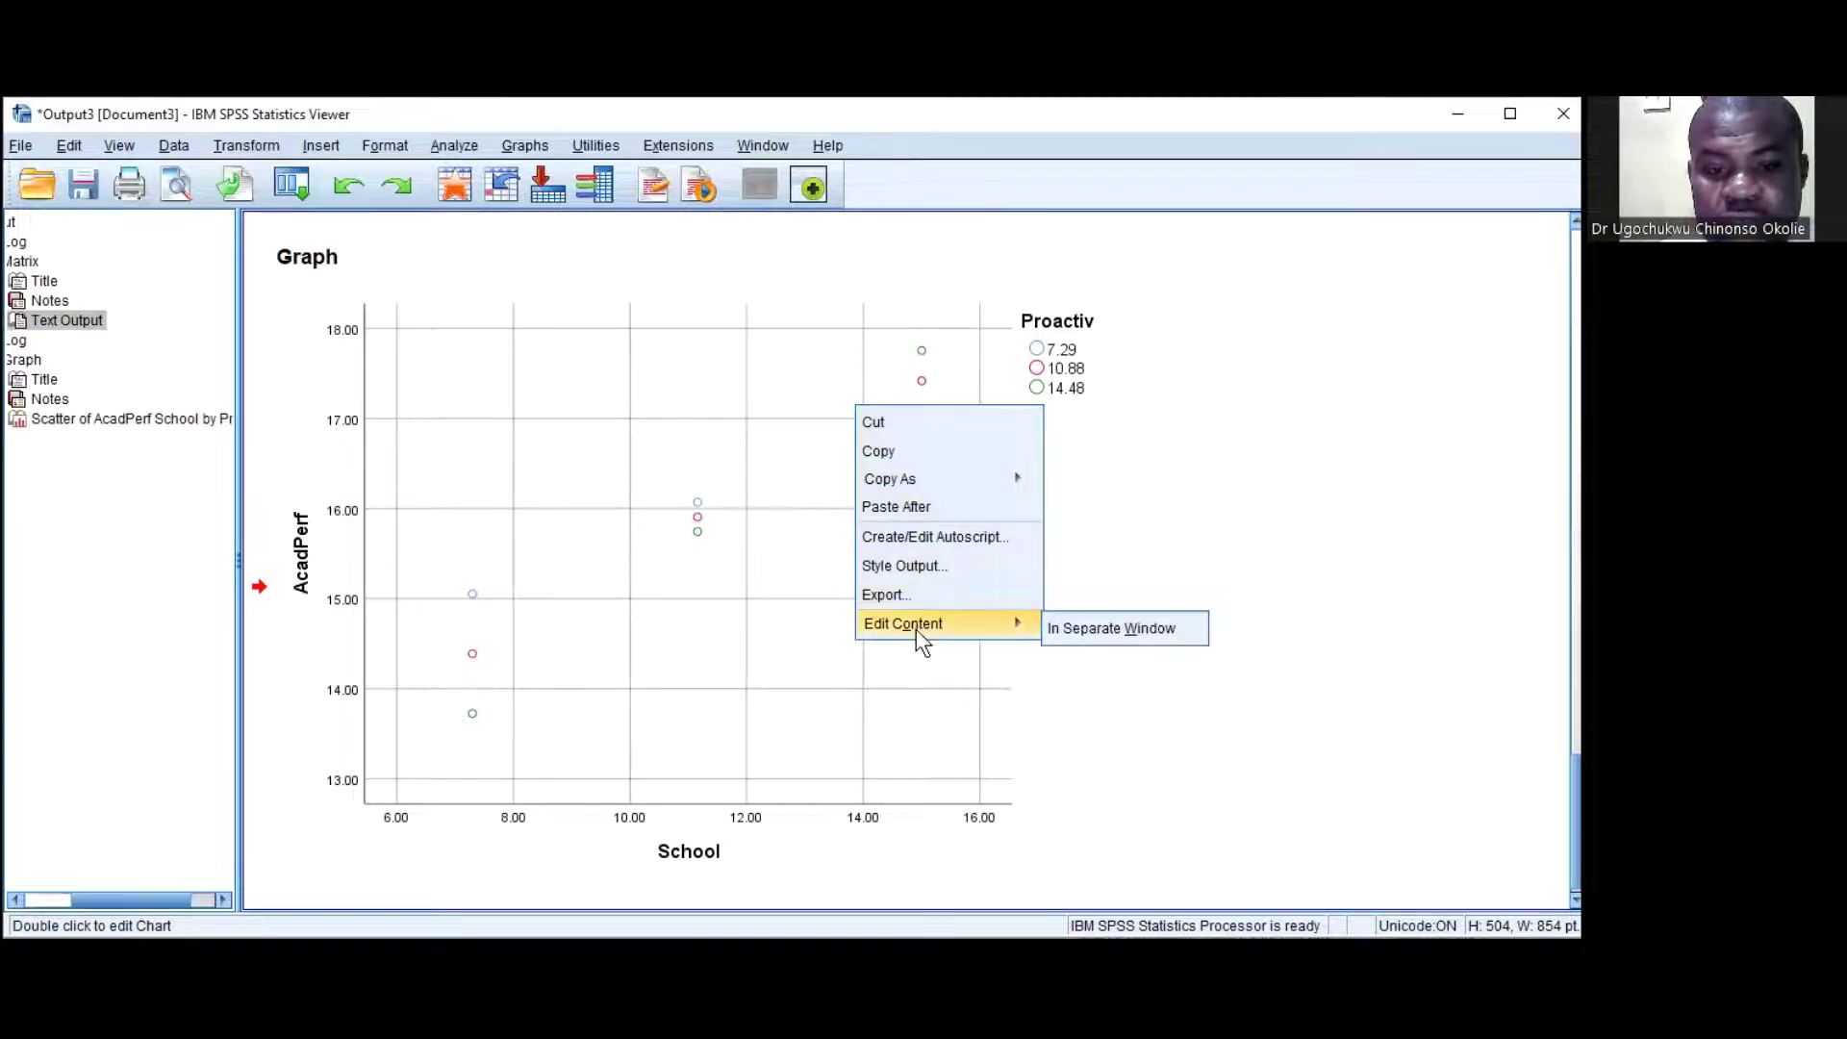
click(1081, 627)
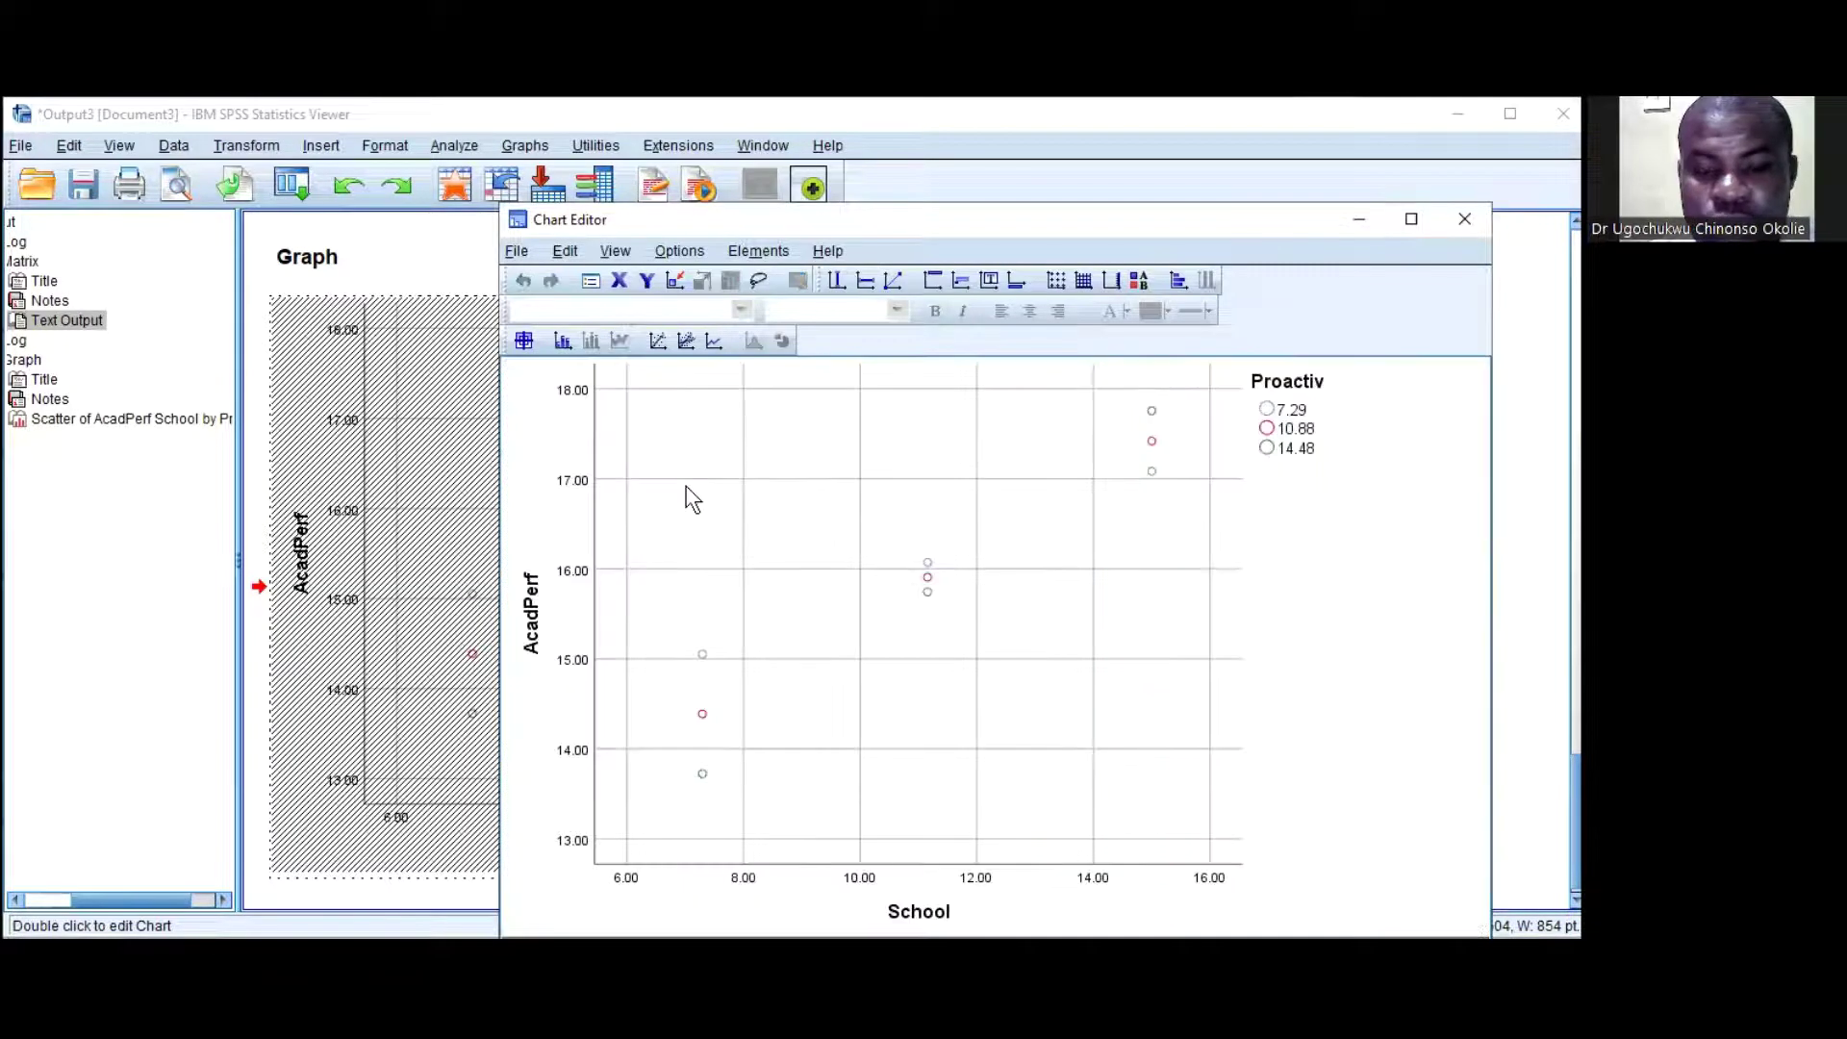
click(1410, 220)
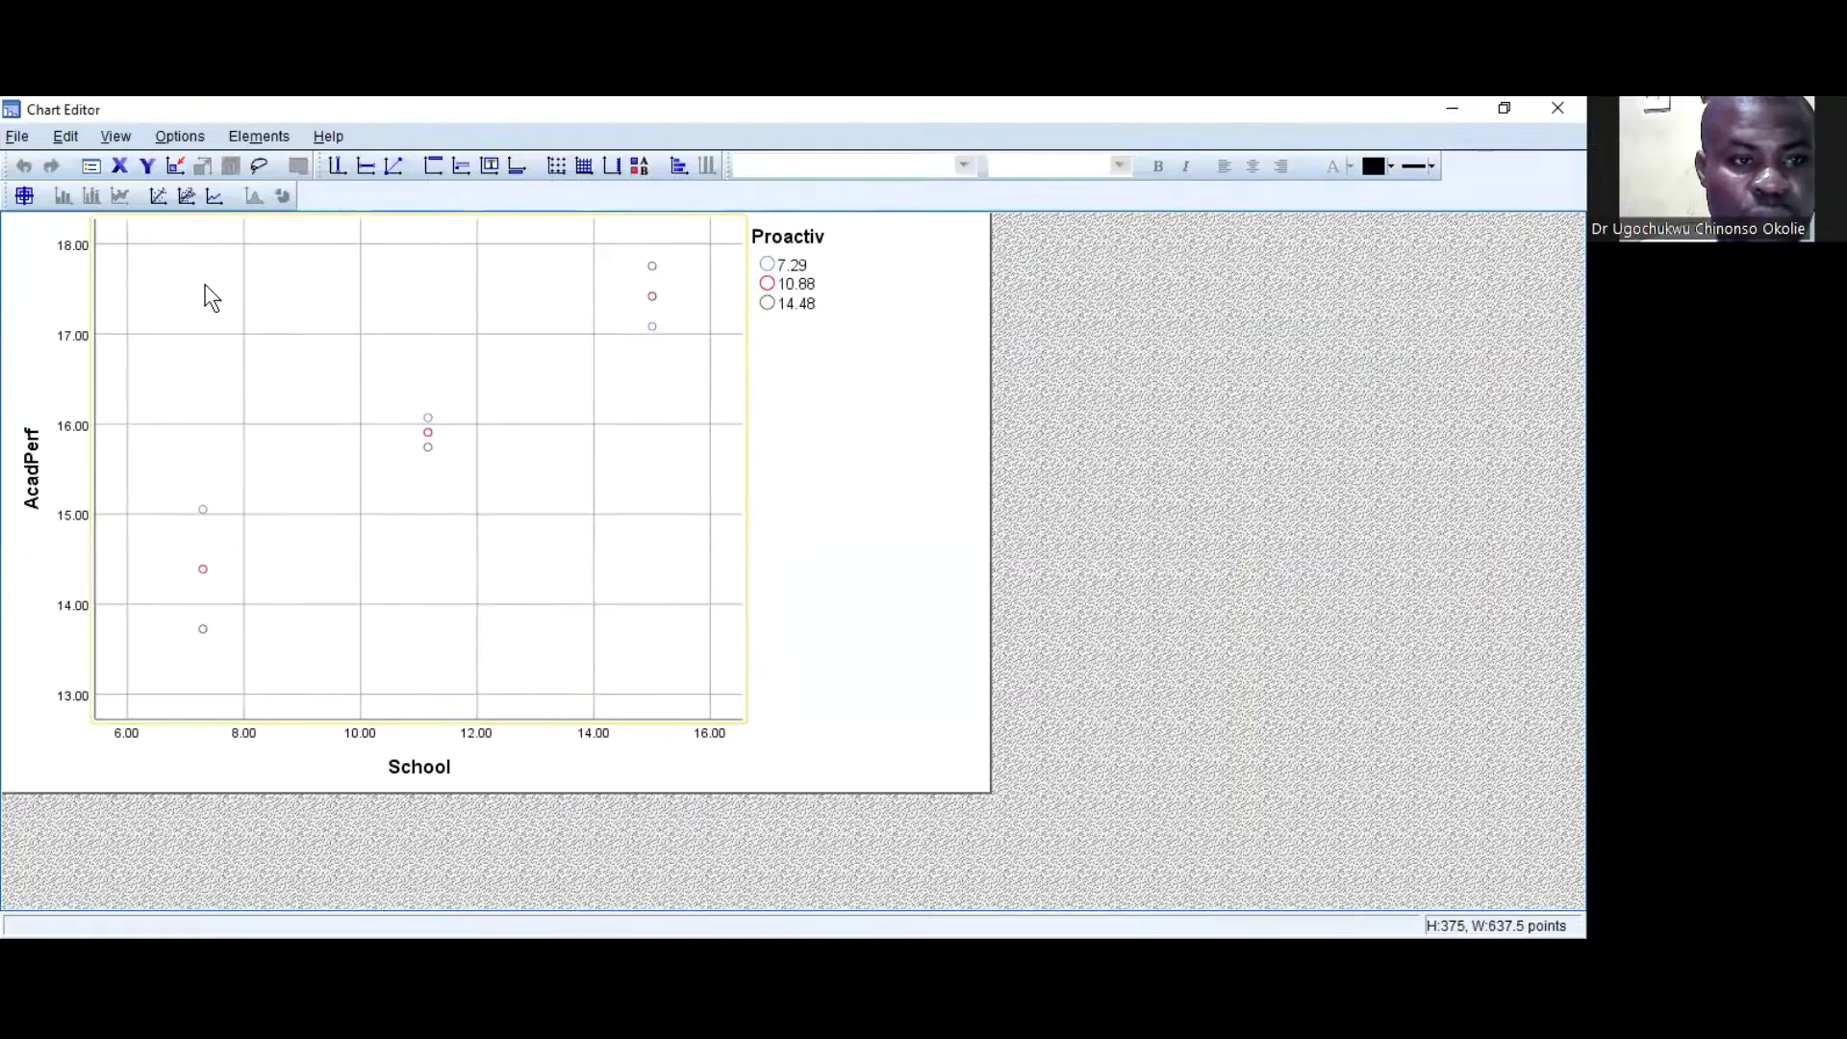
click(213, 197)
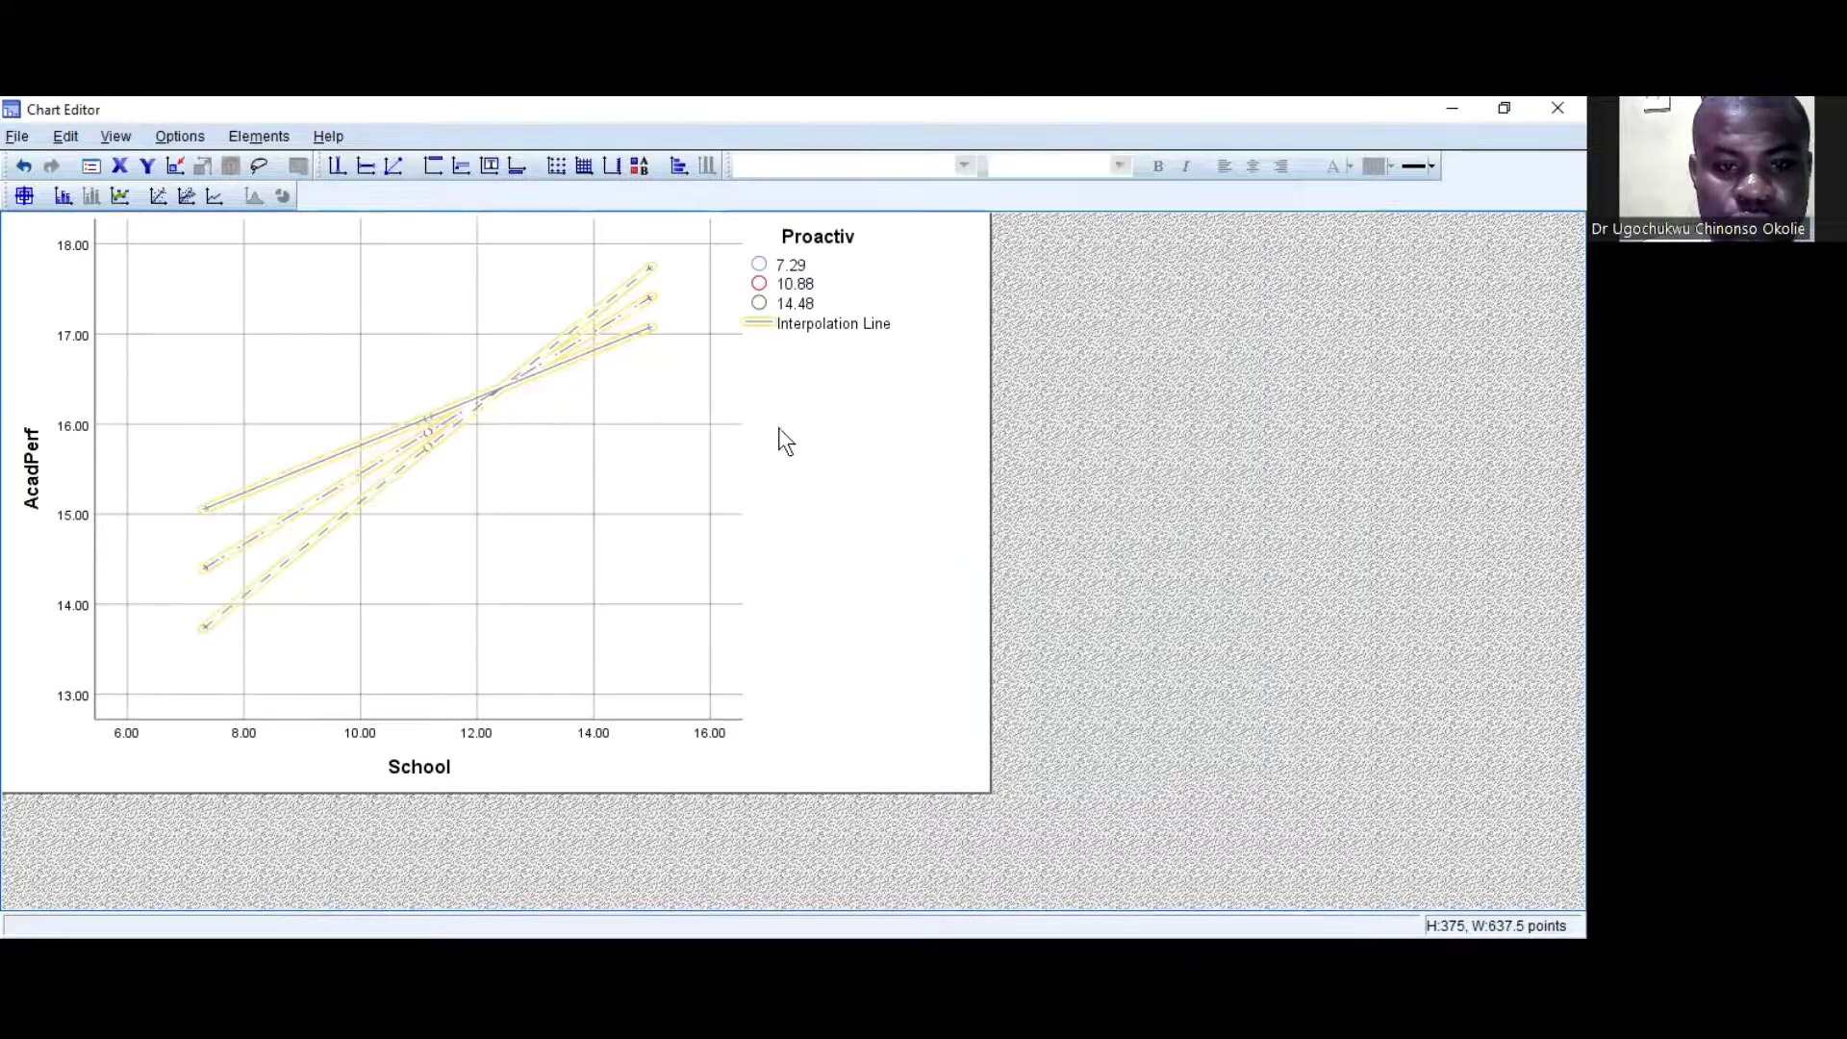
click(481, 464)
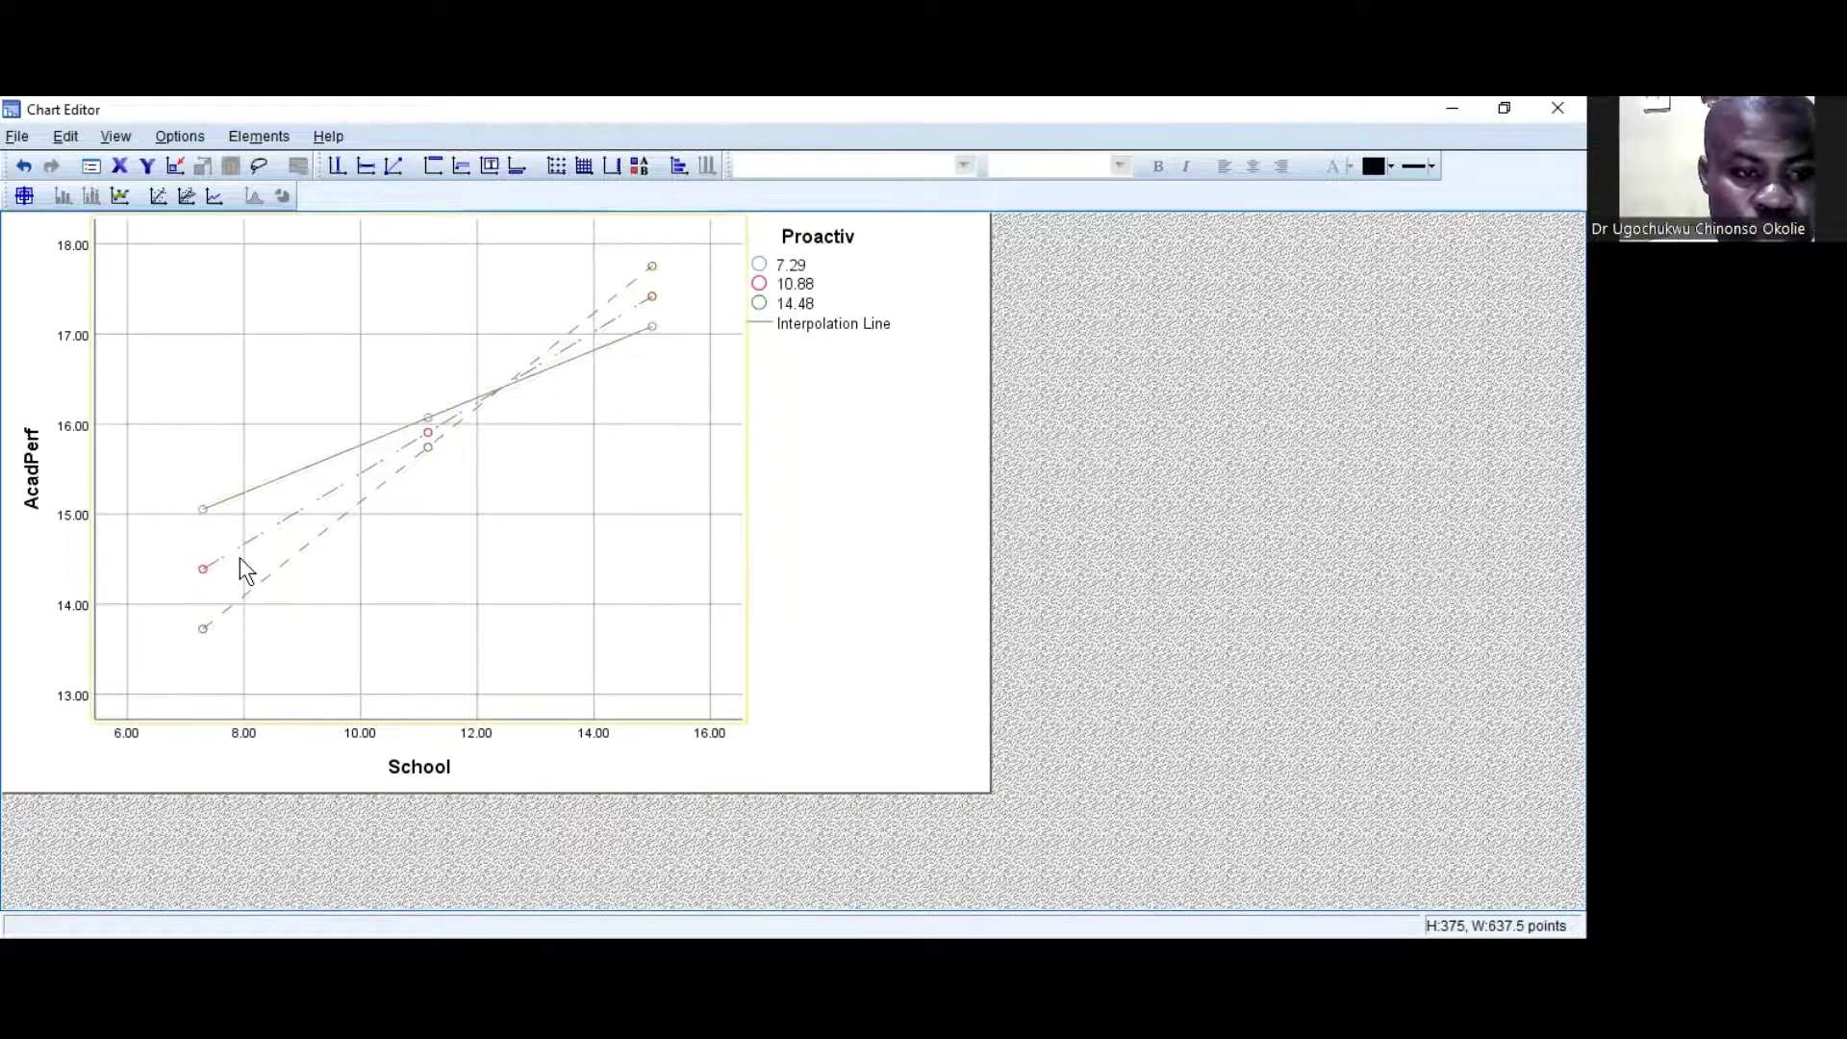
Format the interpolation lines with a weight of 1.5 and black colour, and close the chart editor.
double_click(507, 399)
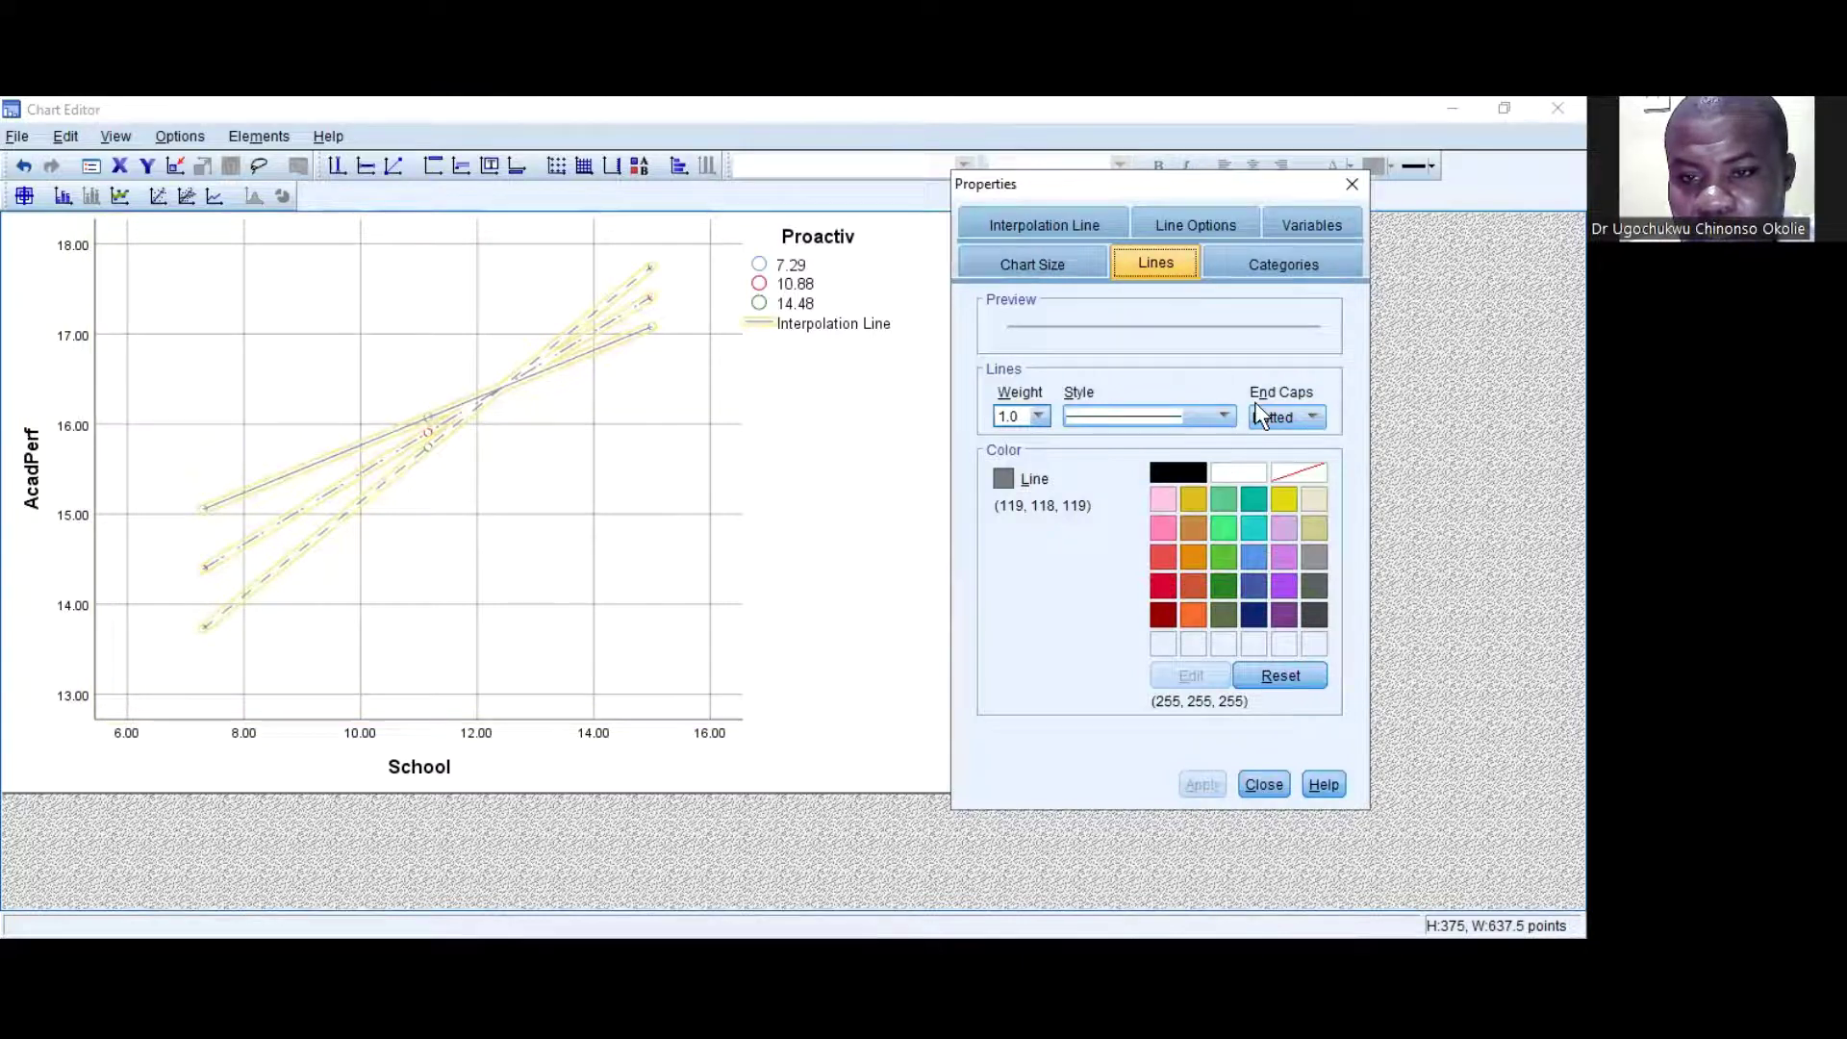
click(1022, 416)
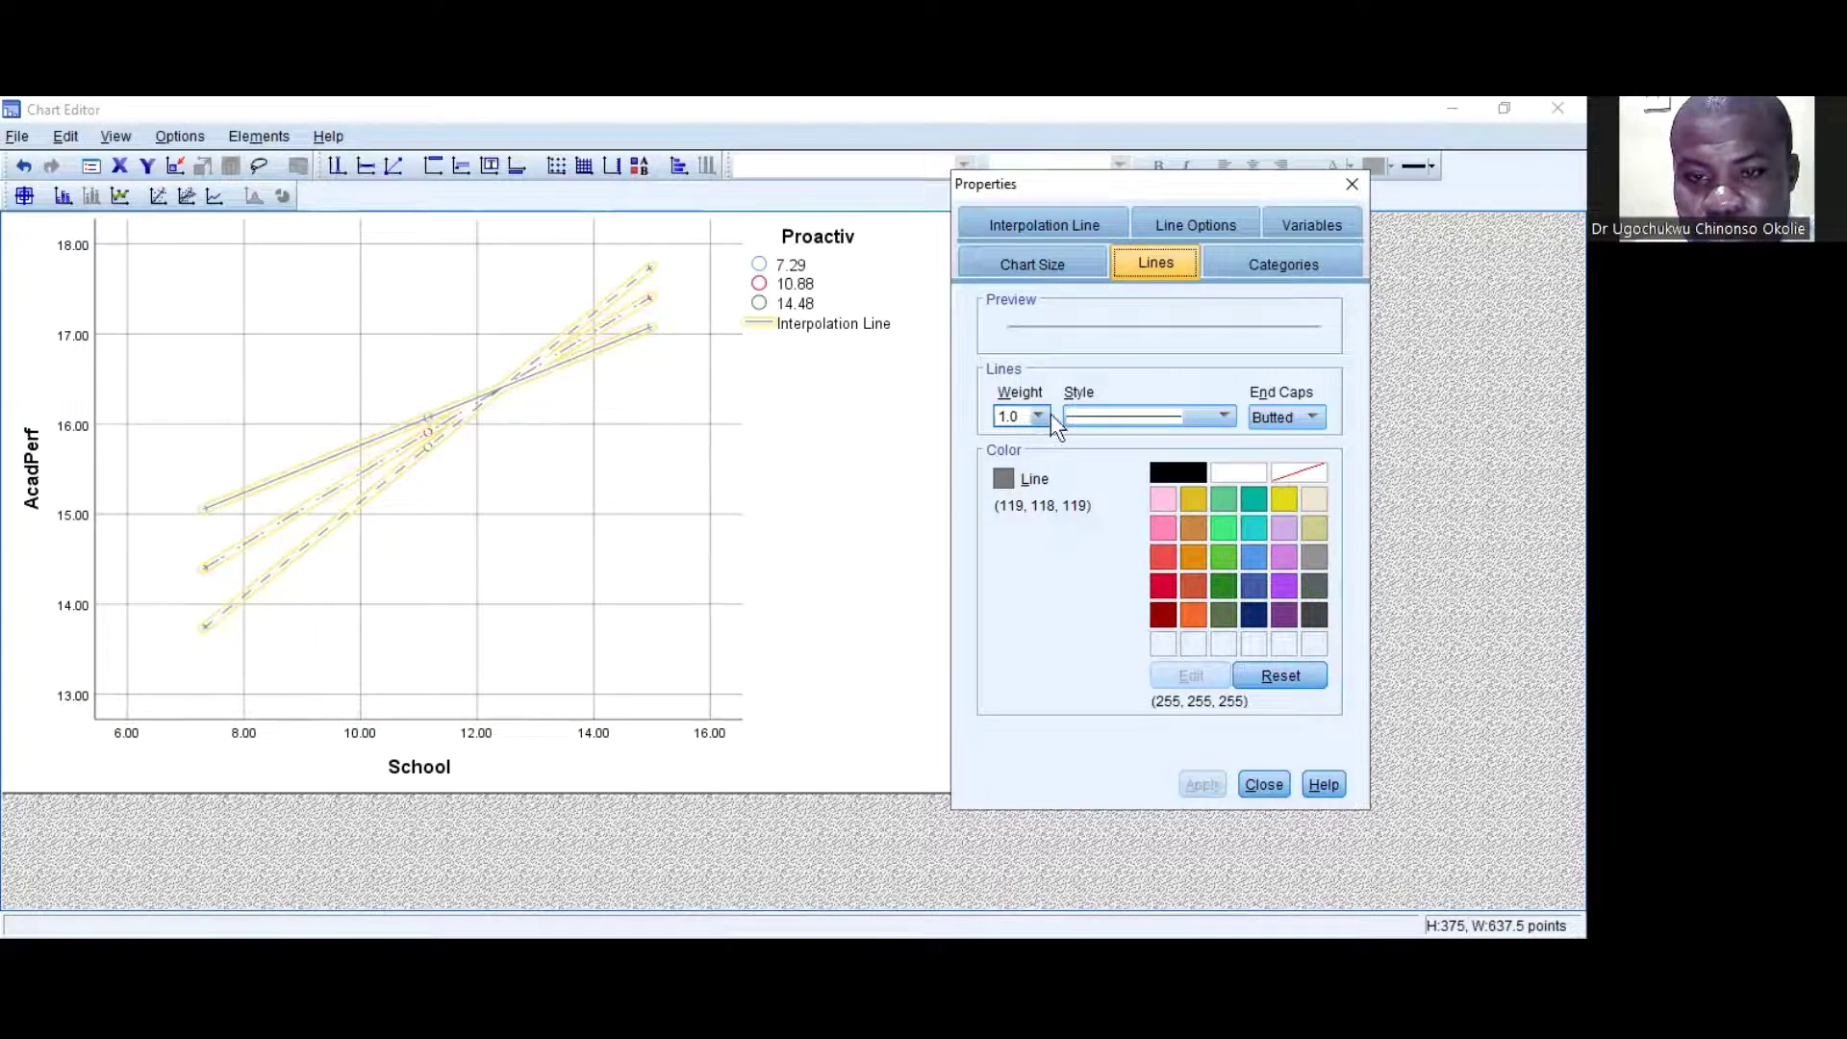
click(1040, 421)
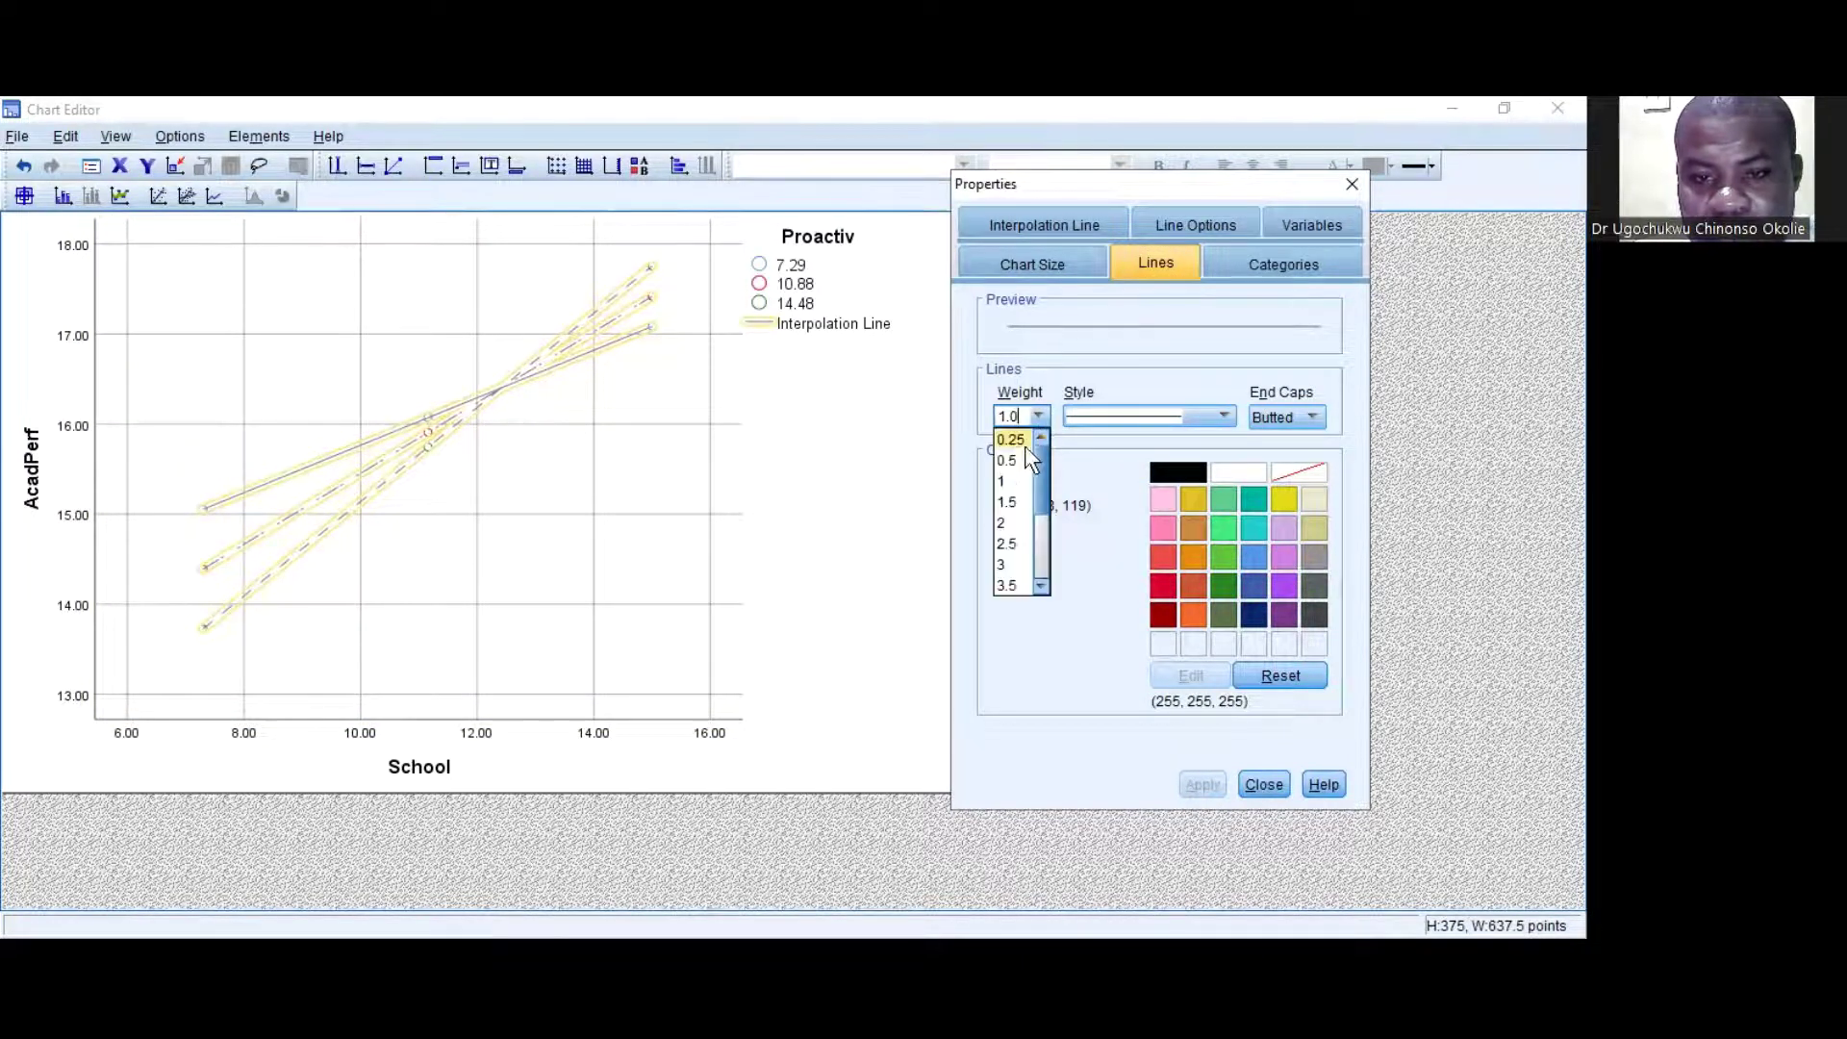
click(1017, 500)
click(1193, 782)
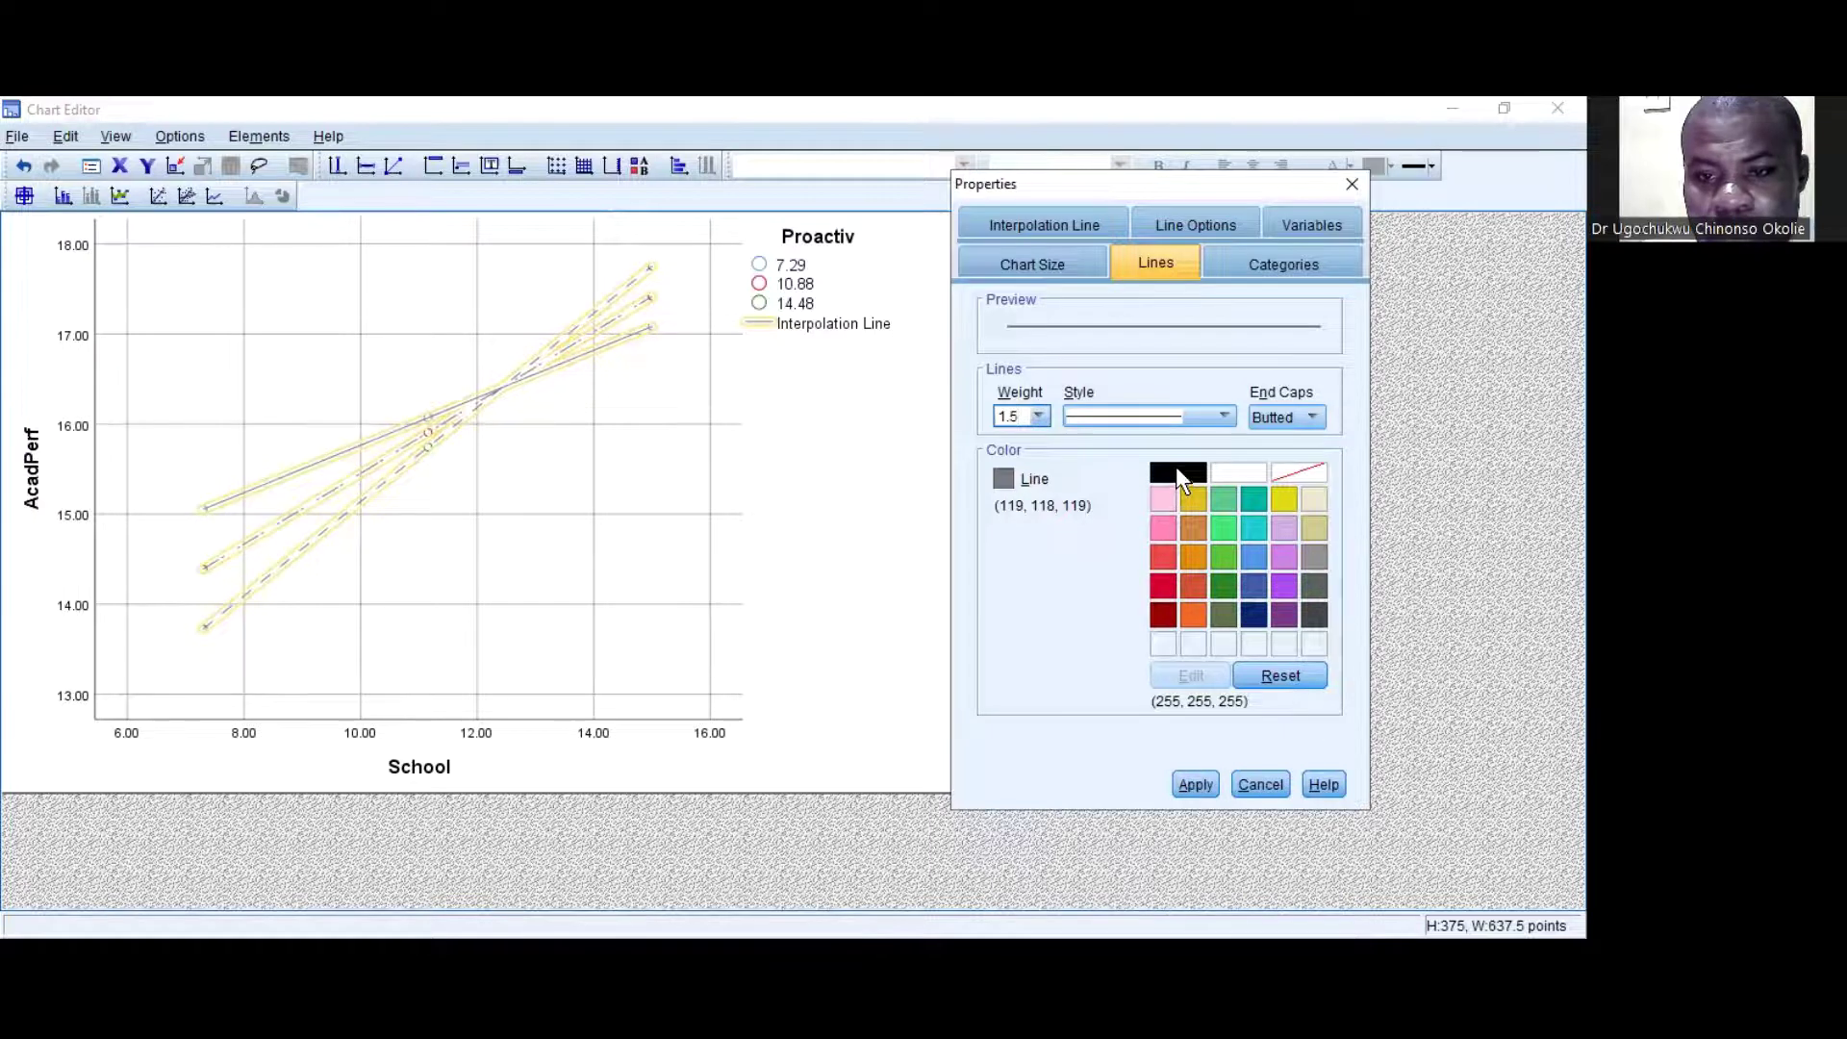
click(1178, 471)
click(1191, 784)
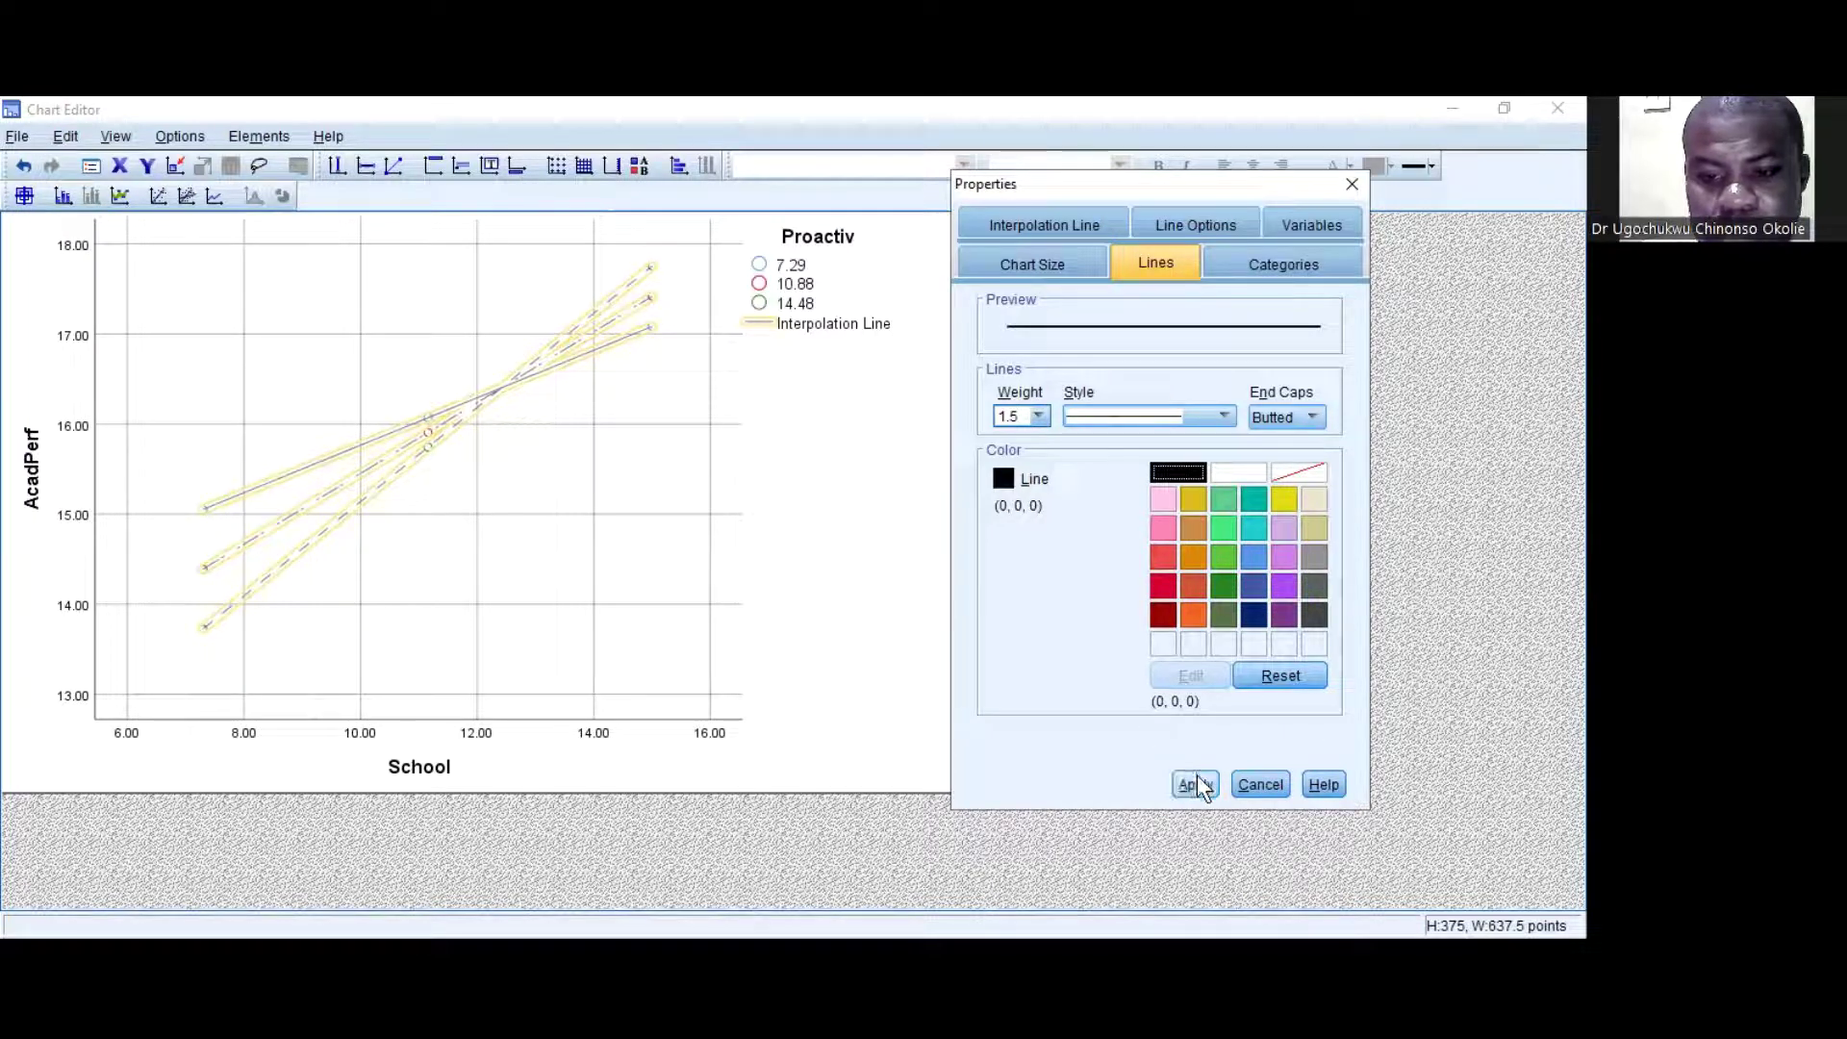
click(815, 443)
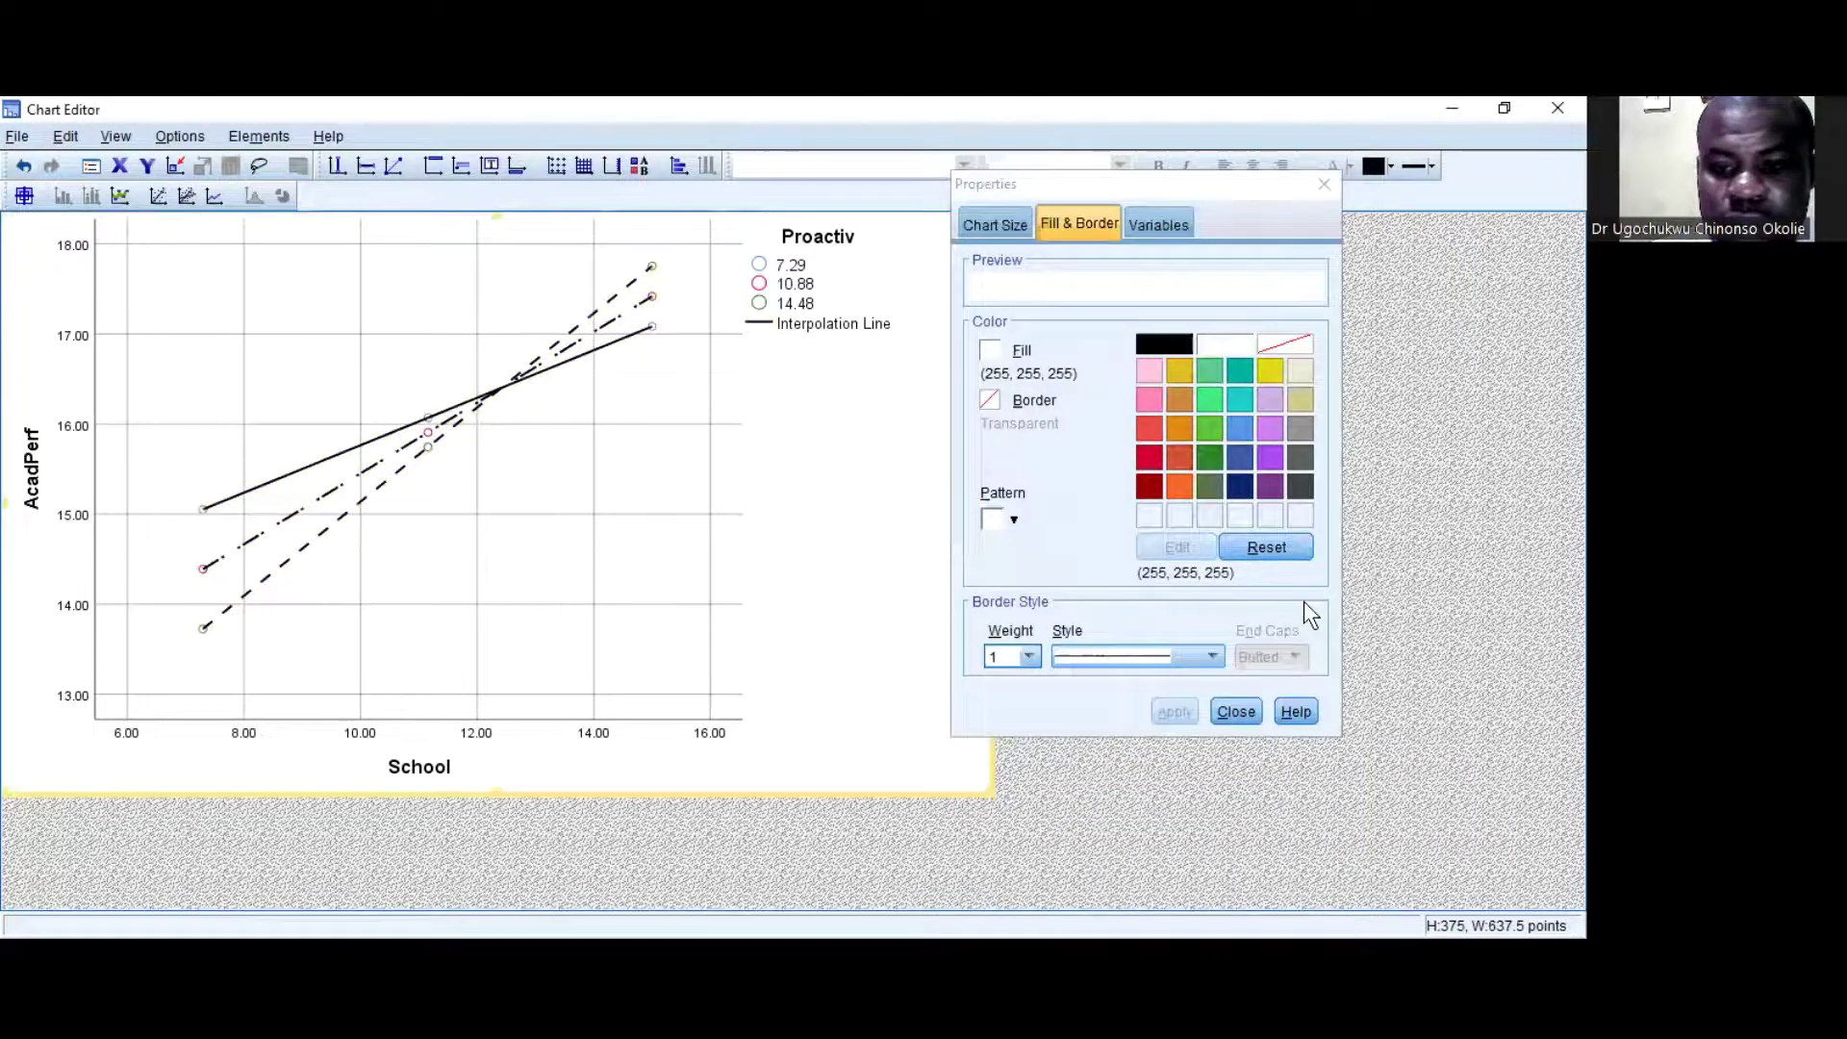
key(ctrl+t)
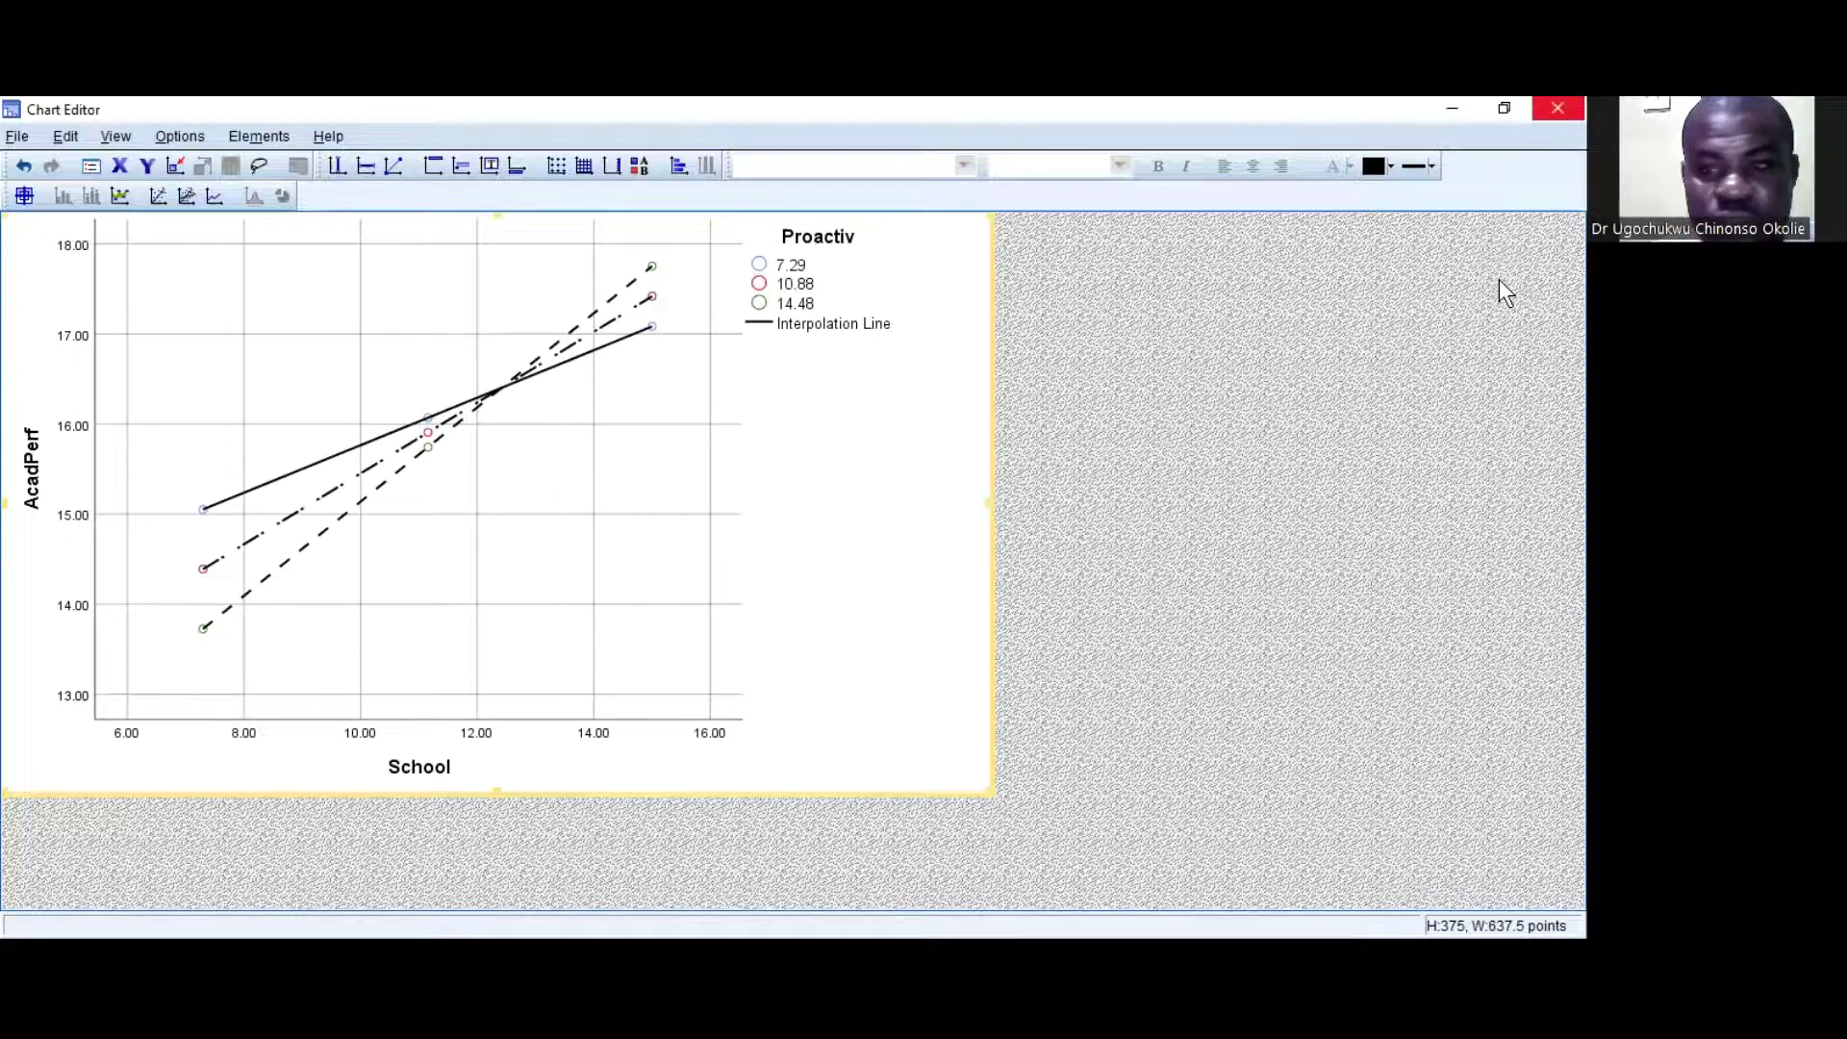
click(1558, 106)
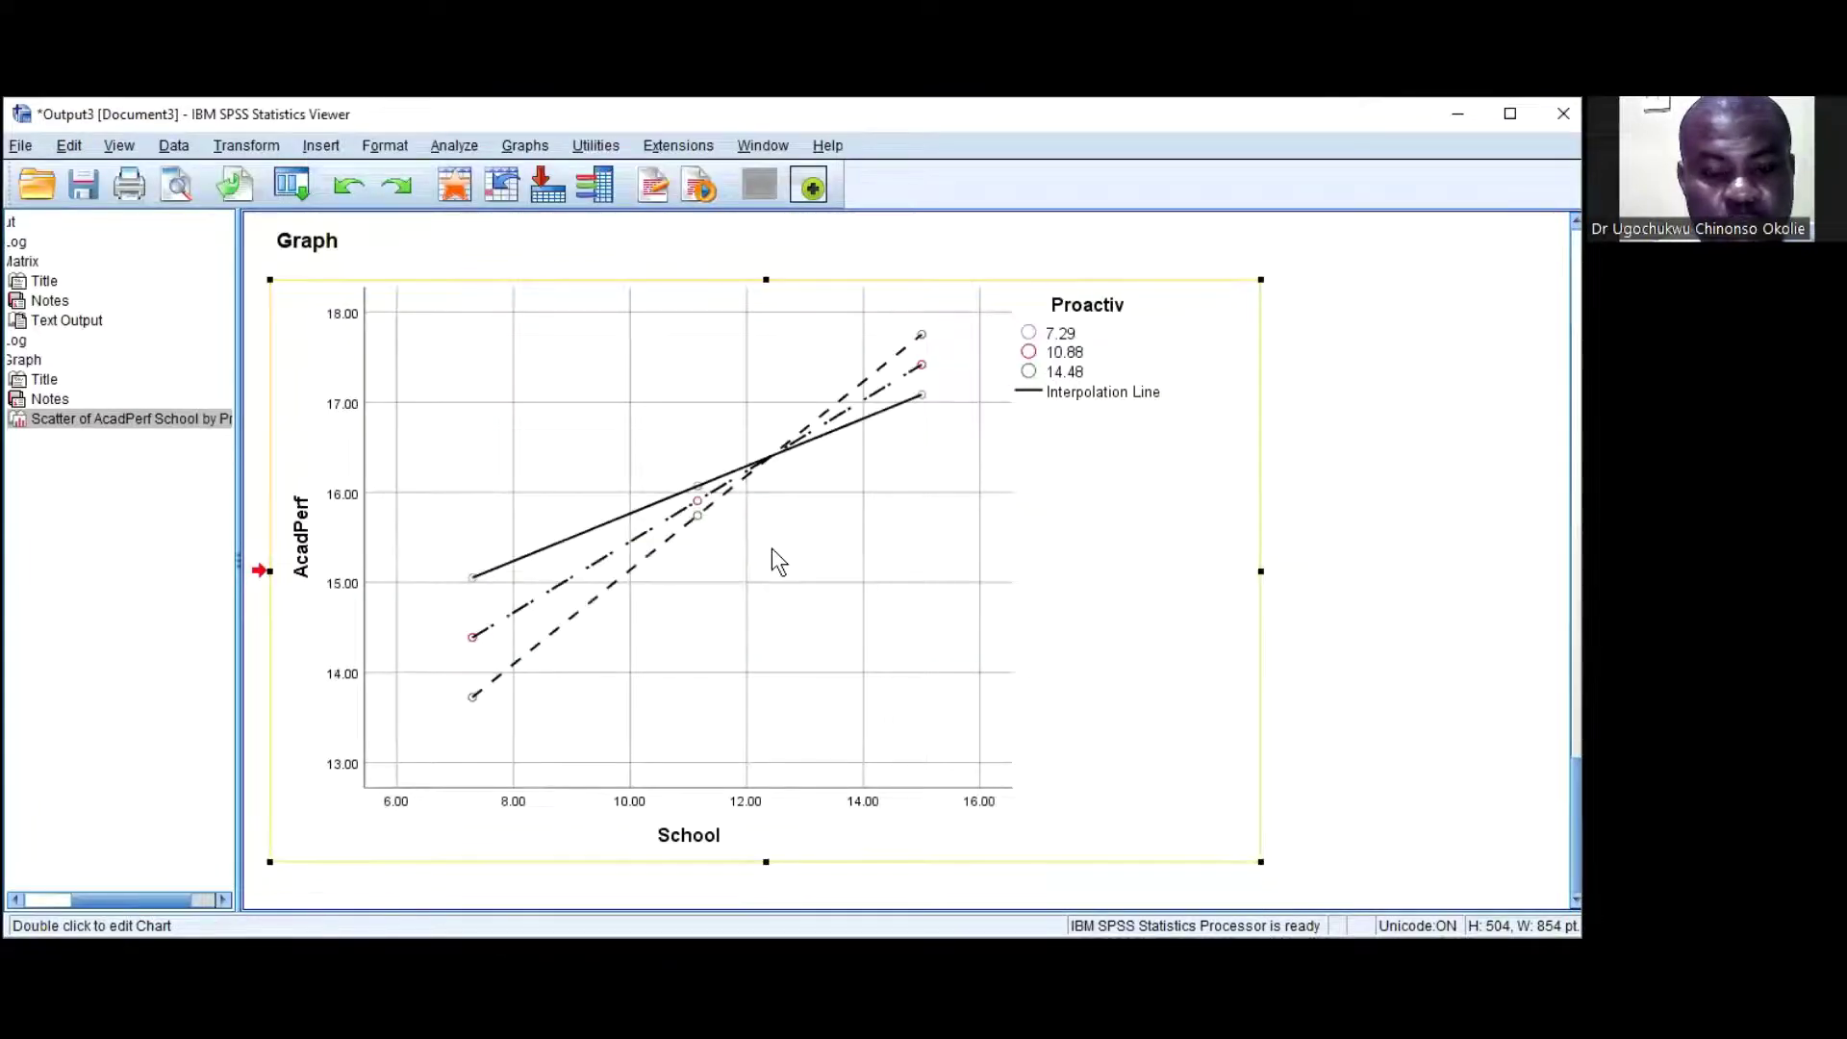
Reopen the chart for editing and hide its grid lines.
double_click(777, 541)
click(779, 425)
click(696, 248)
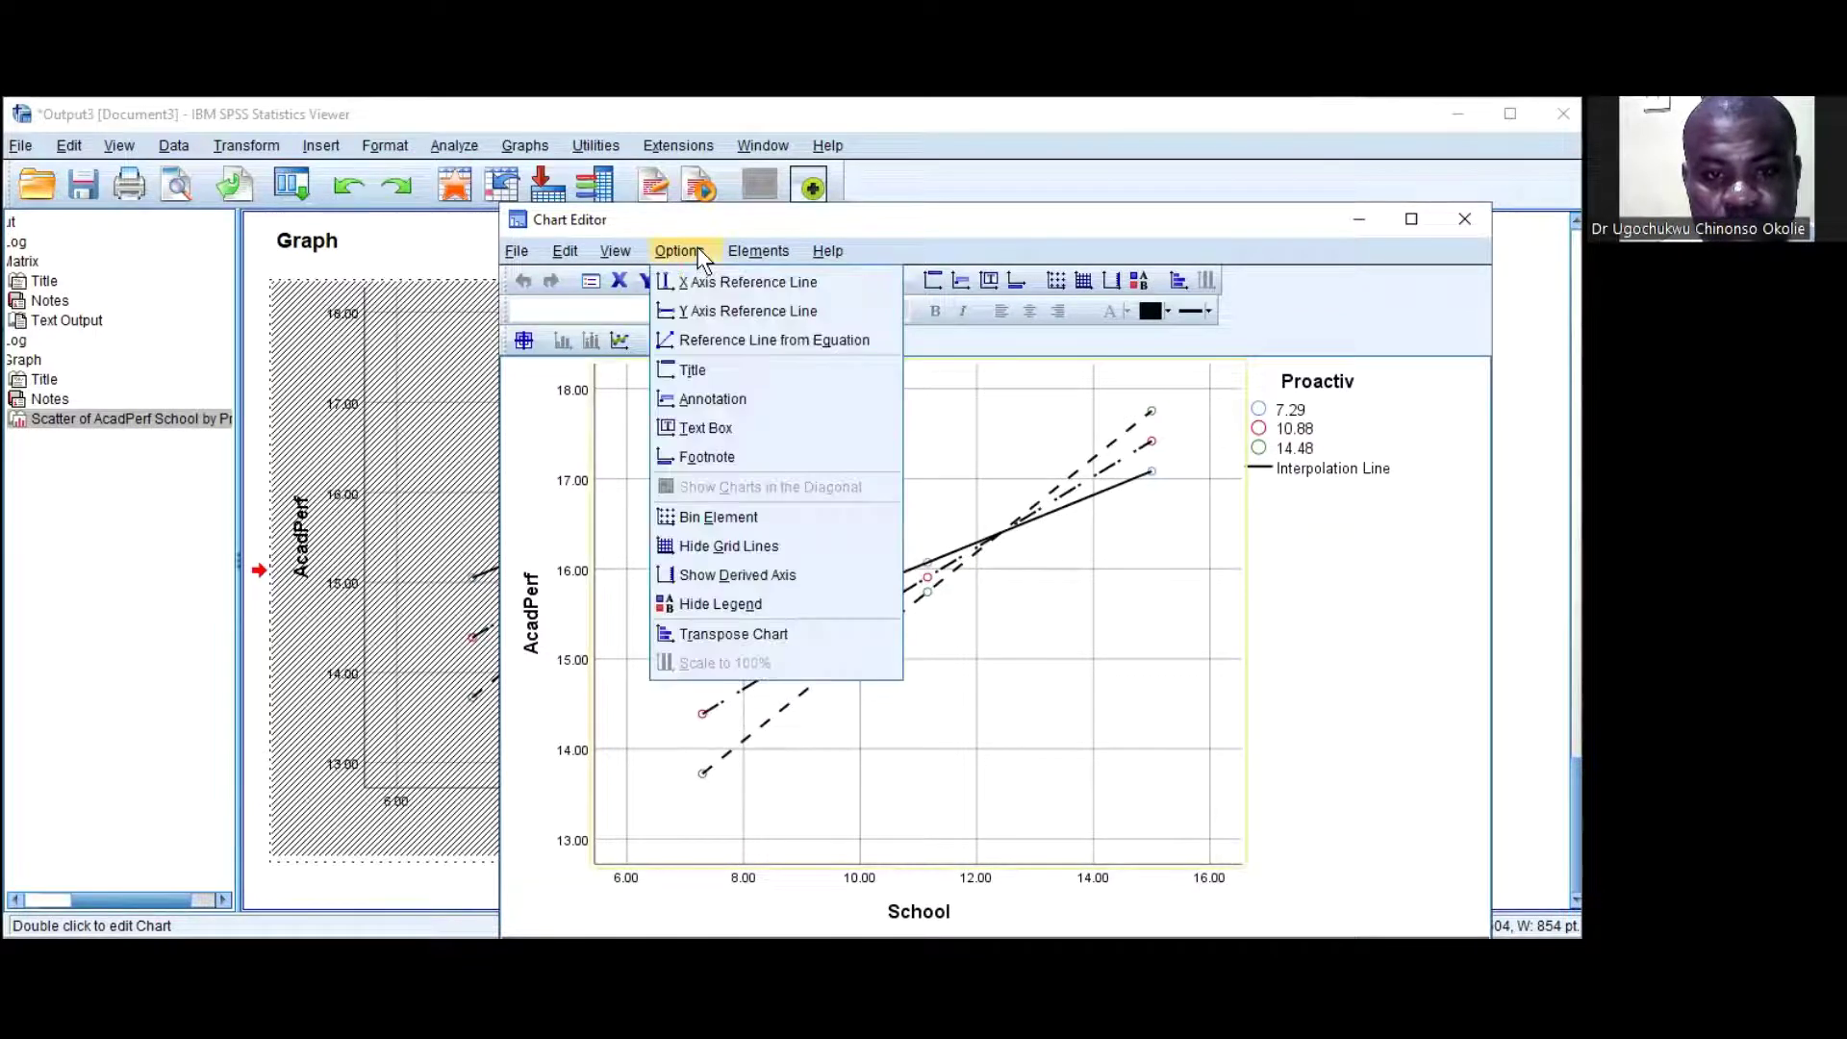
click(731, 544)
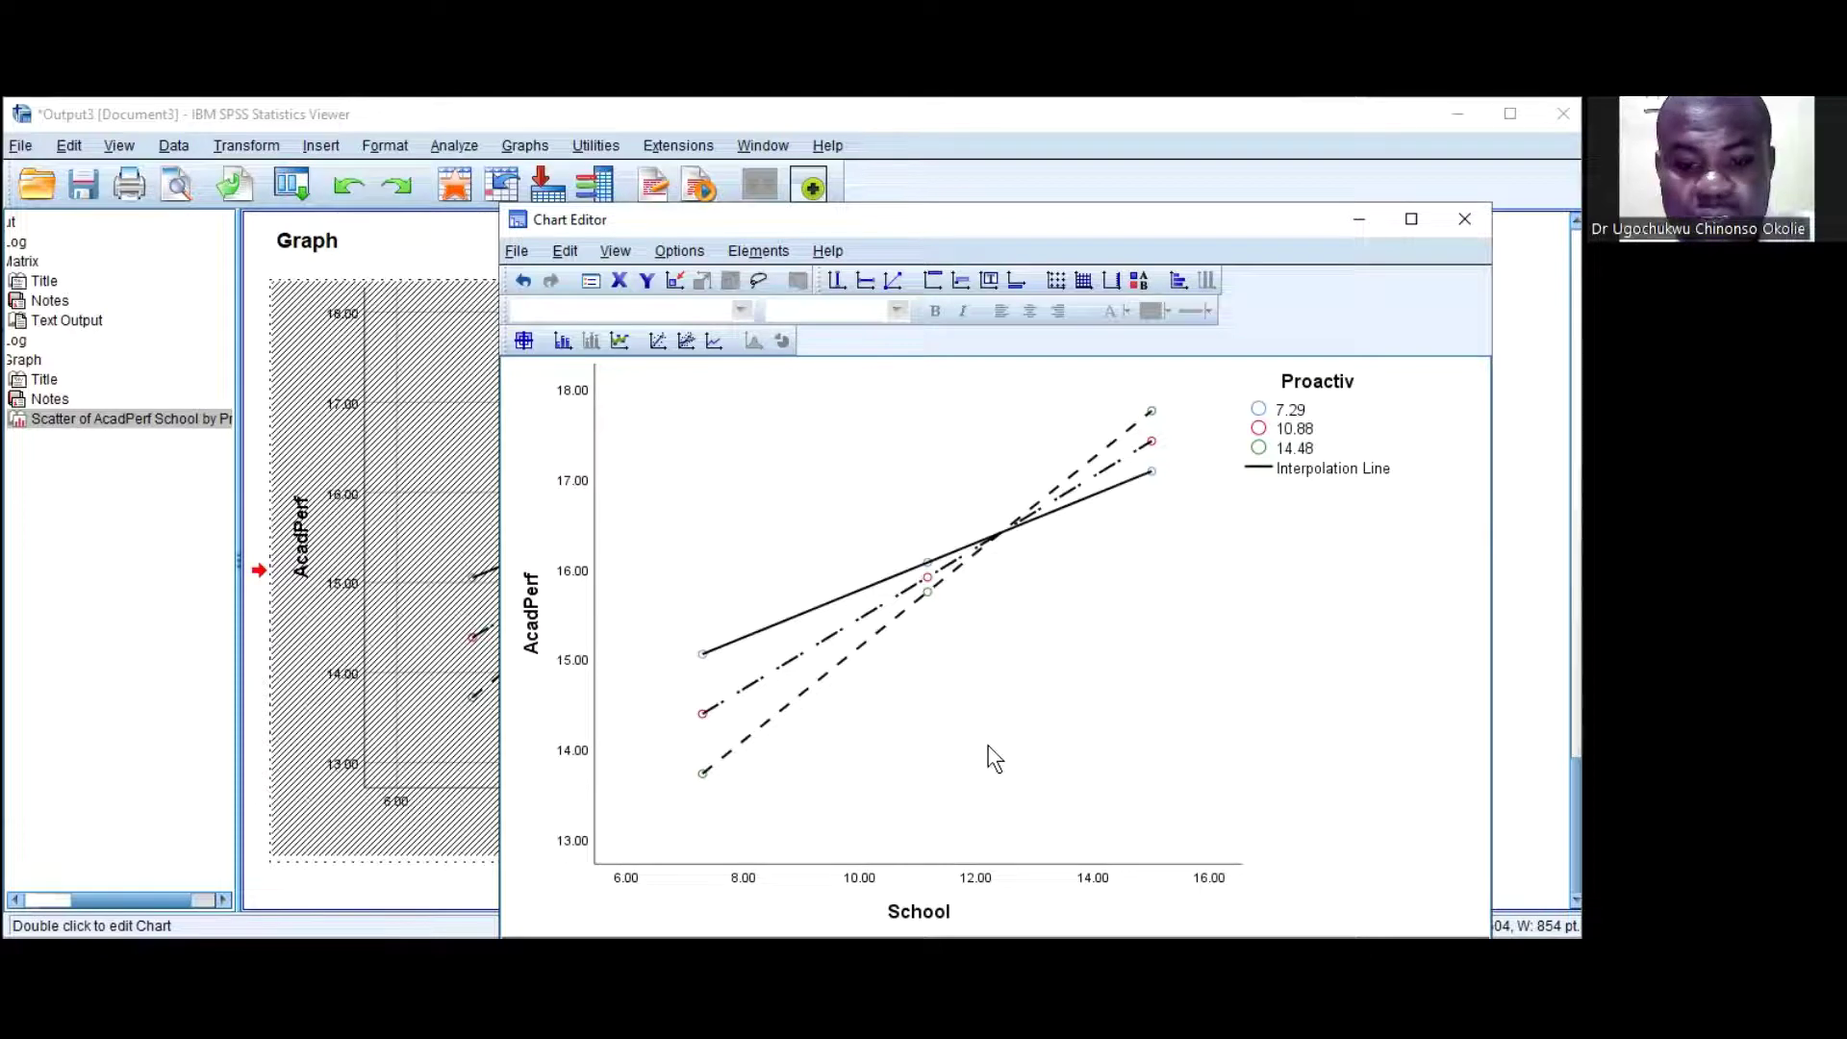
Change the vertical axis title from AcadPerf to Academic Performance.
click(533, 603)
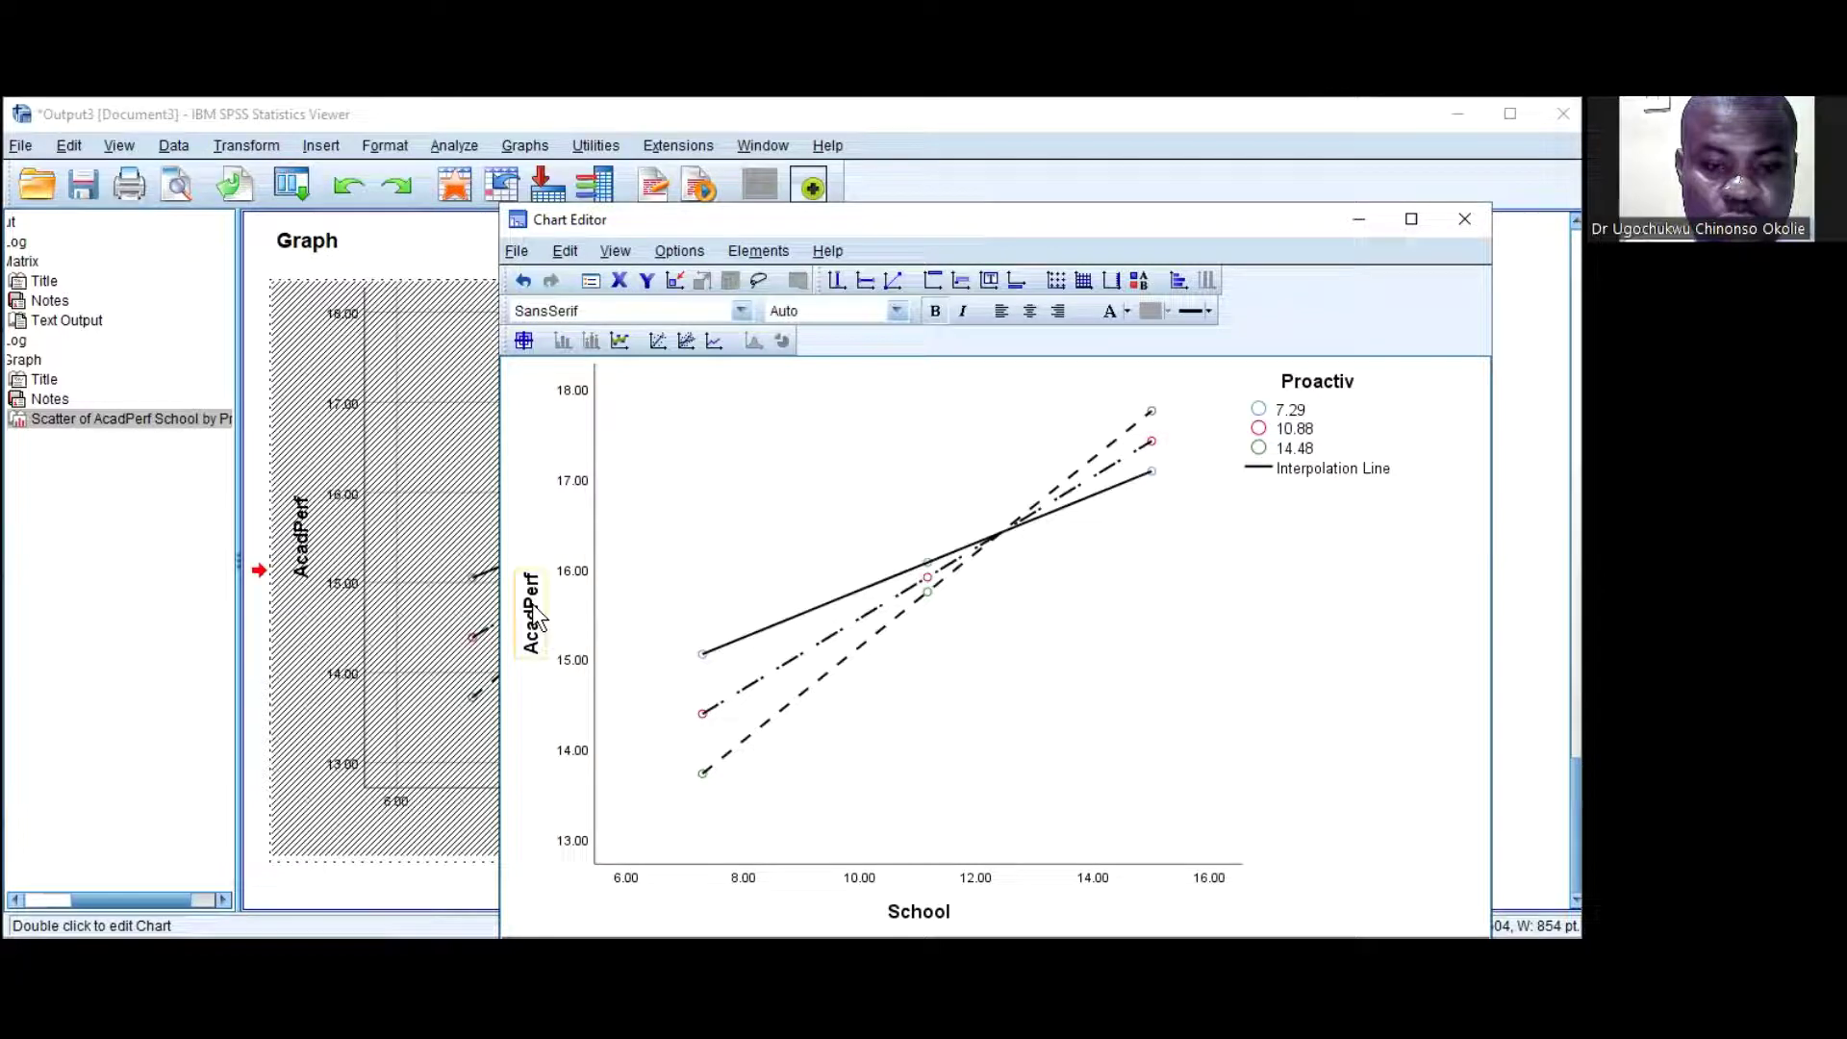
click(537, 616)
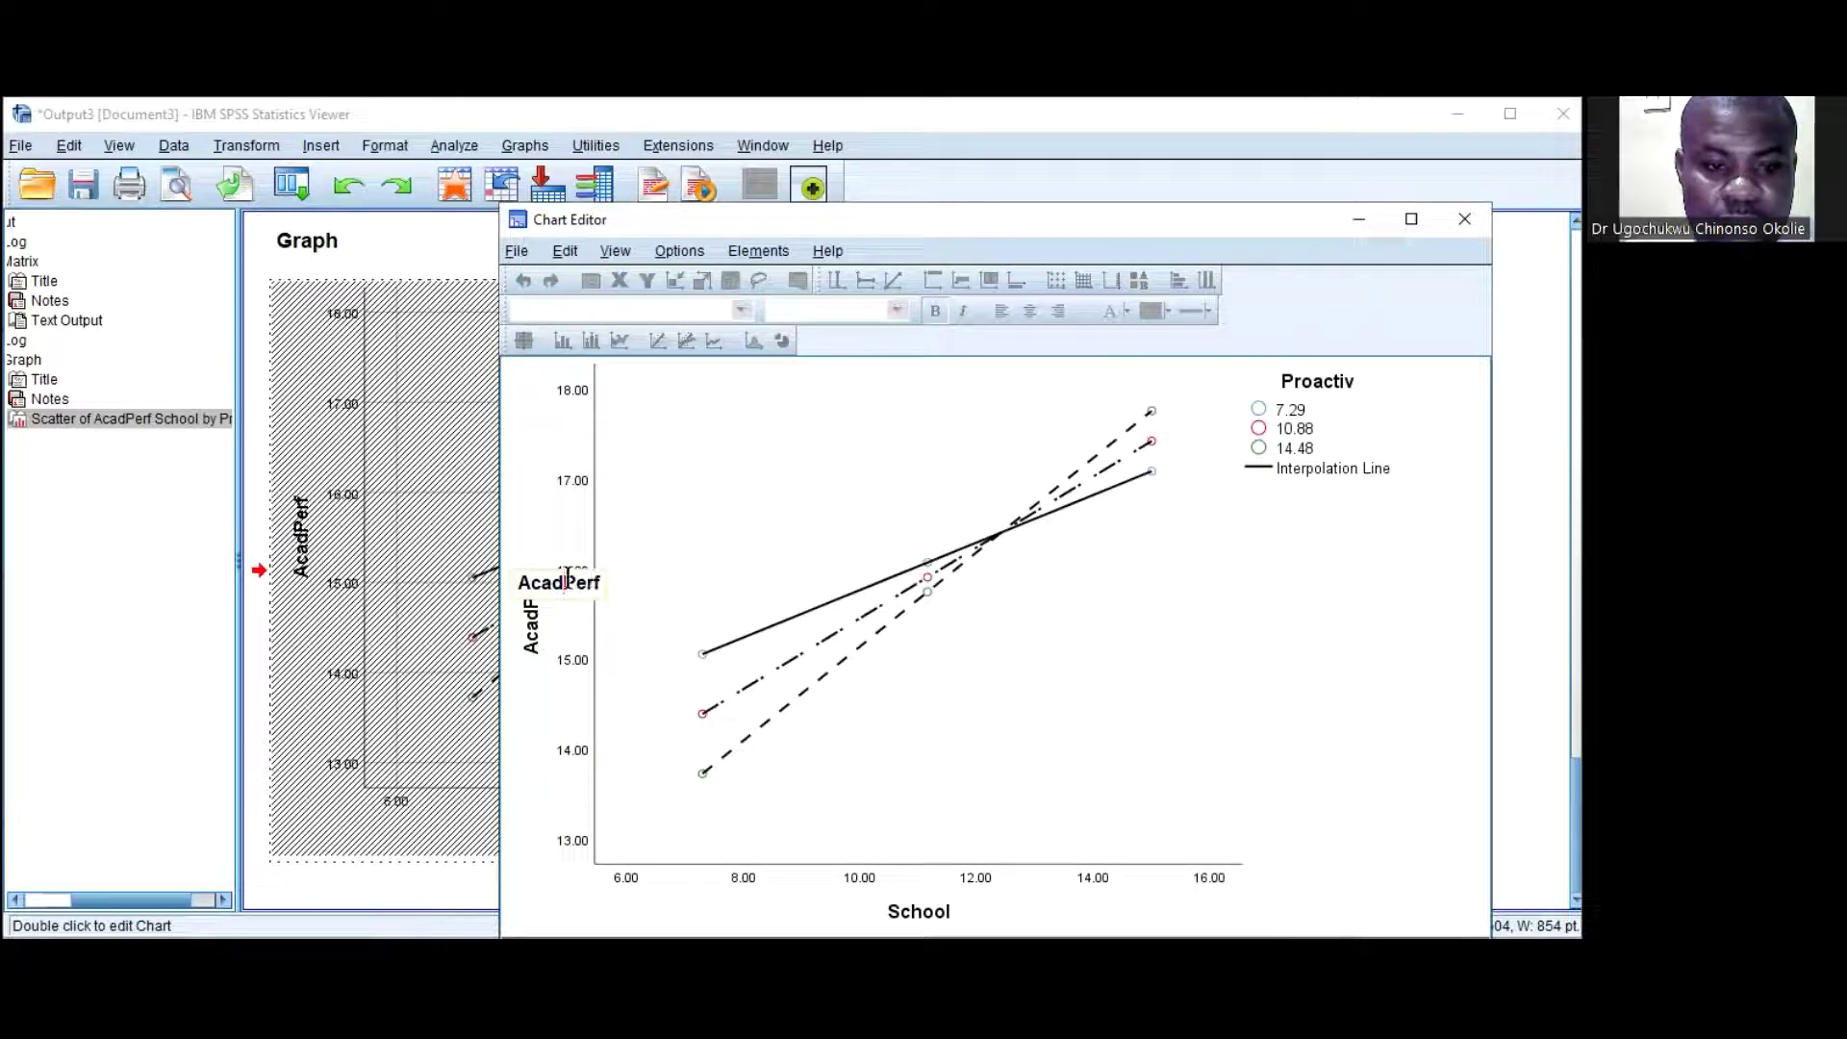
click(566, 582)
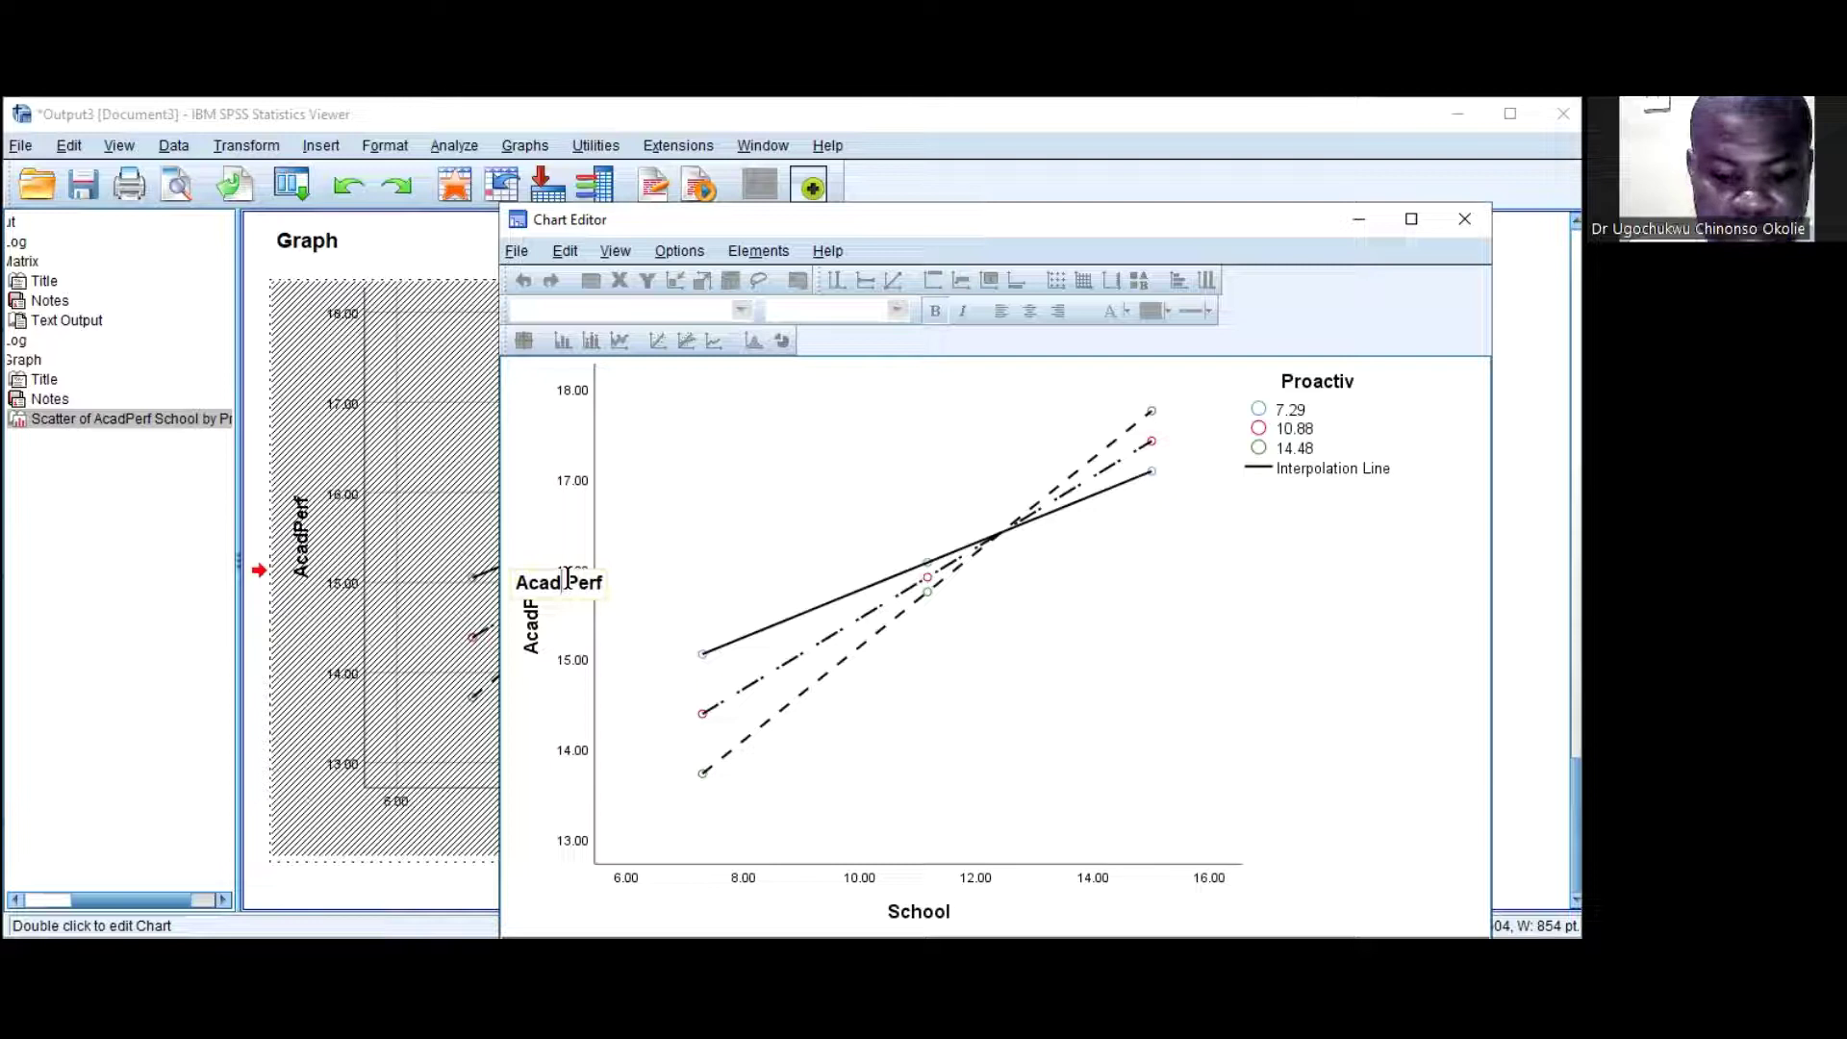
text(e)
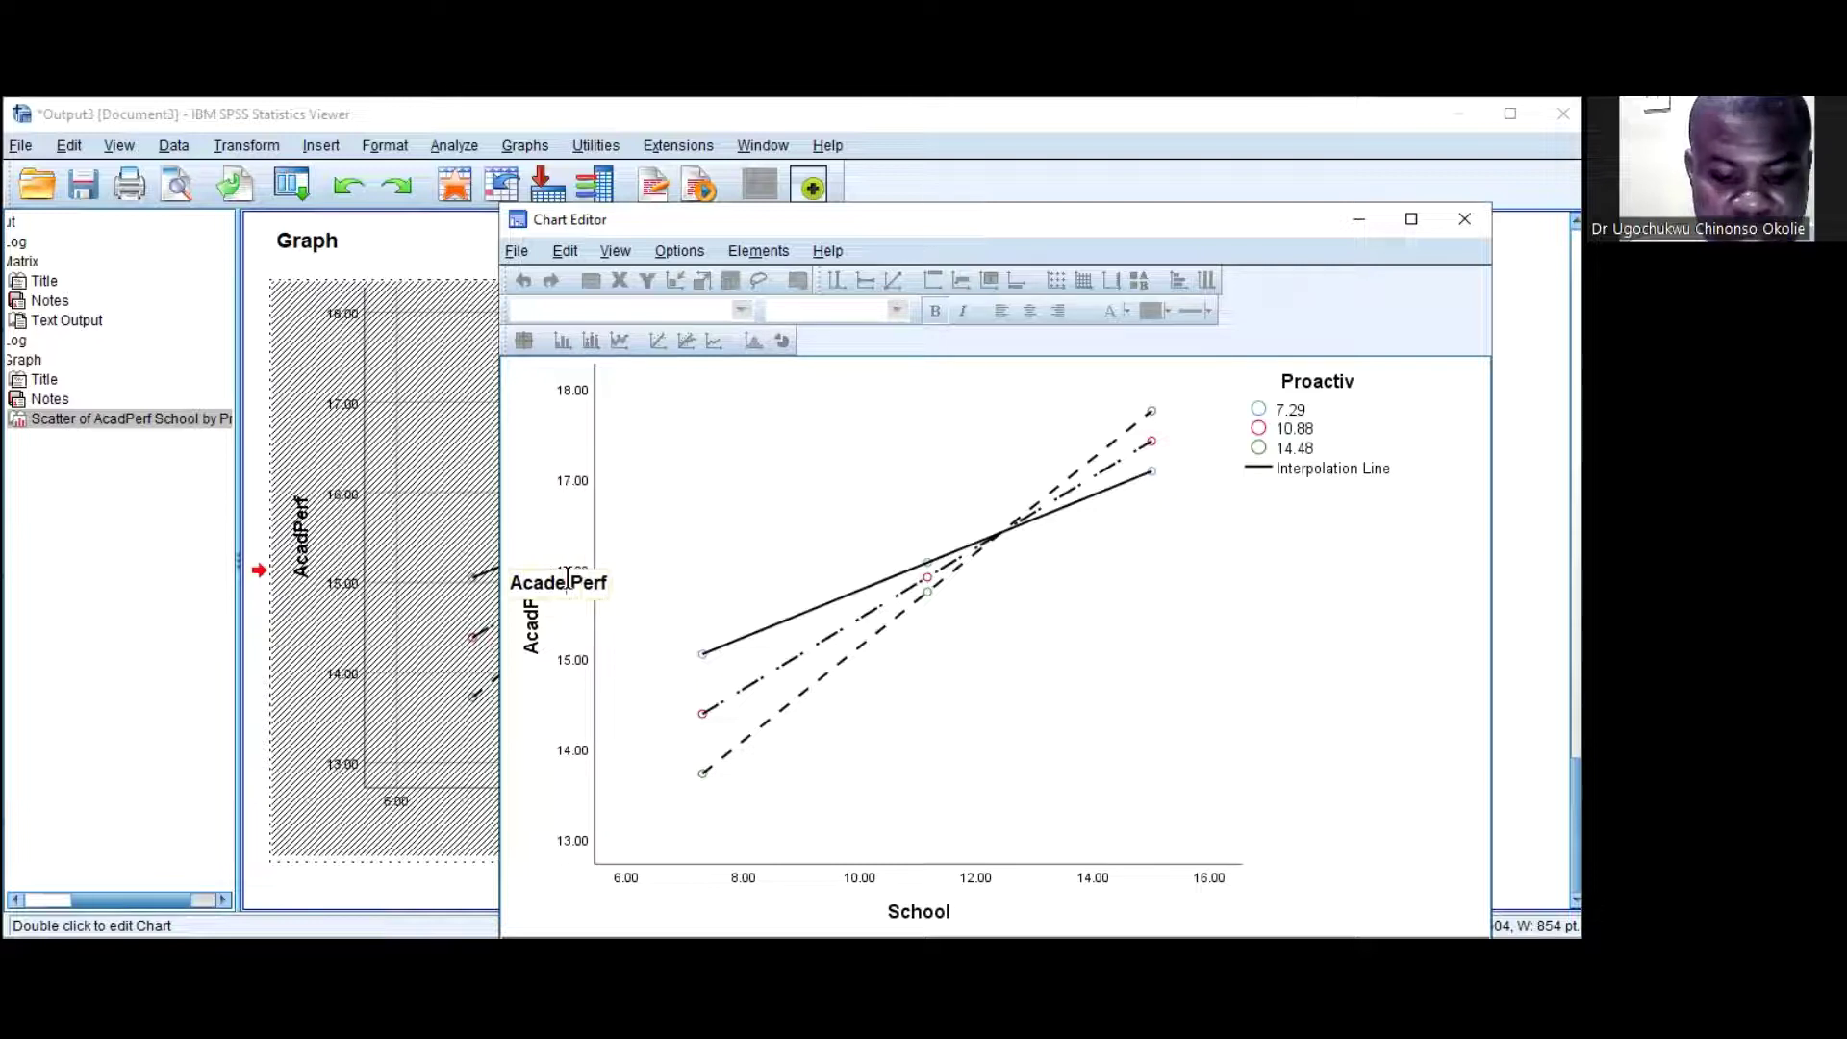
text(mic)
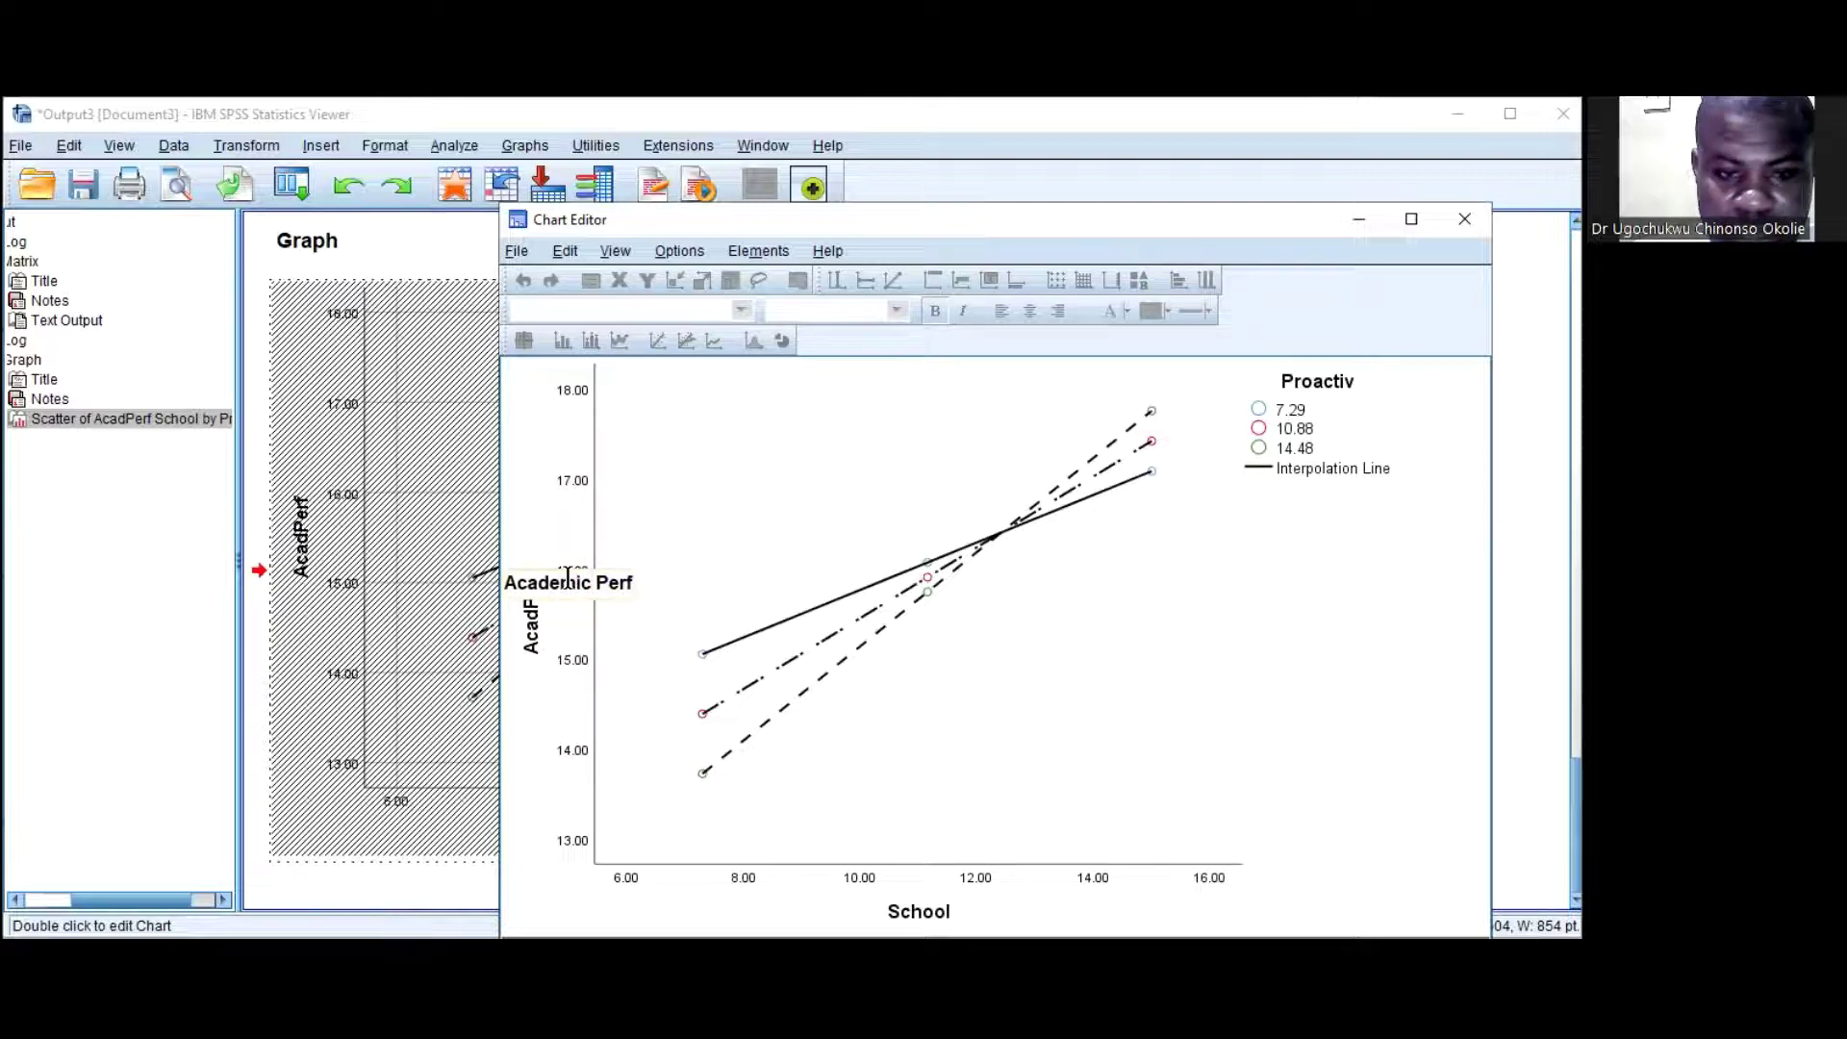
key(Right)
key(Right)
key(Right)
key(Right)
key(Right)
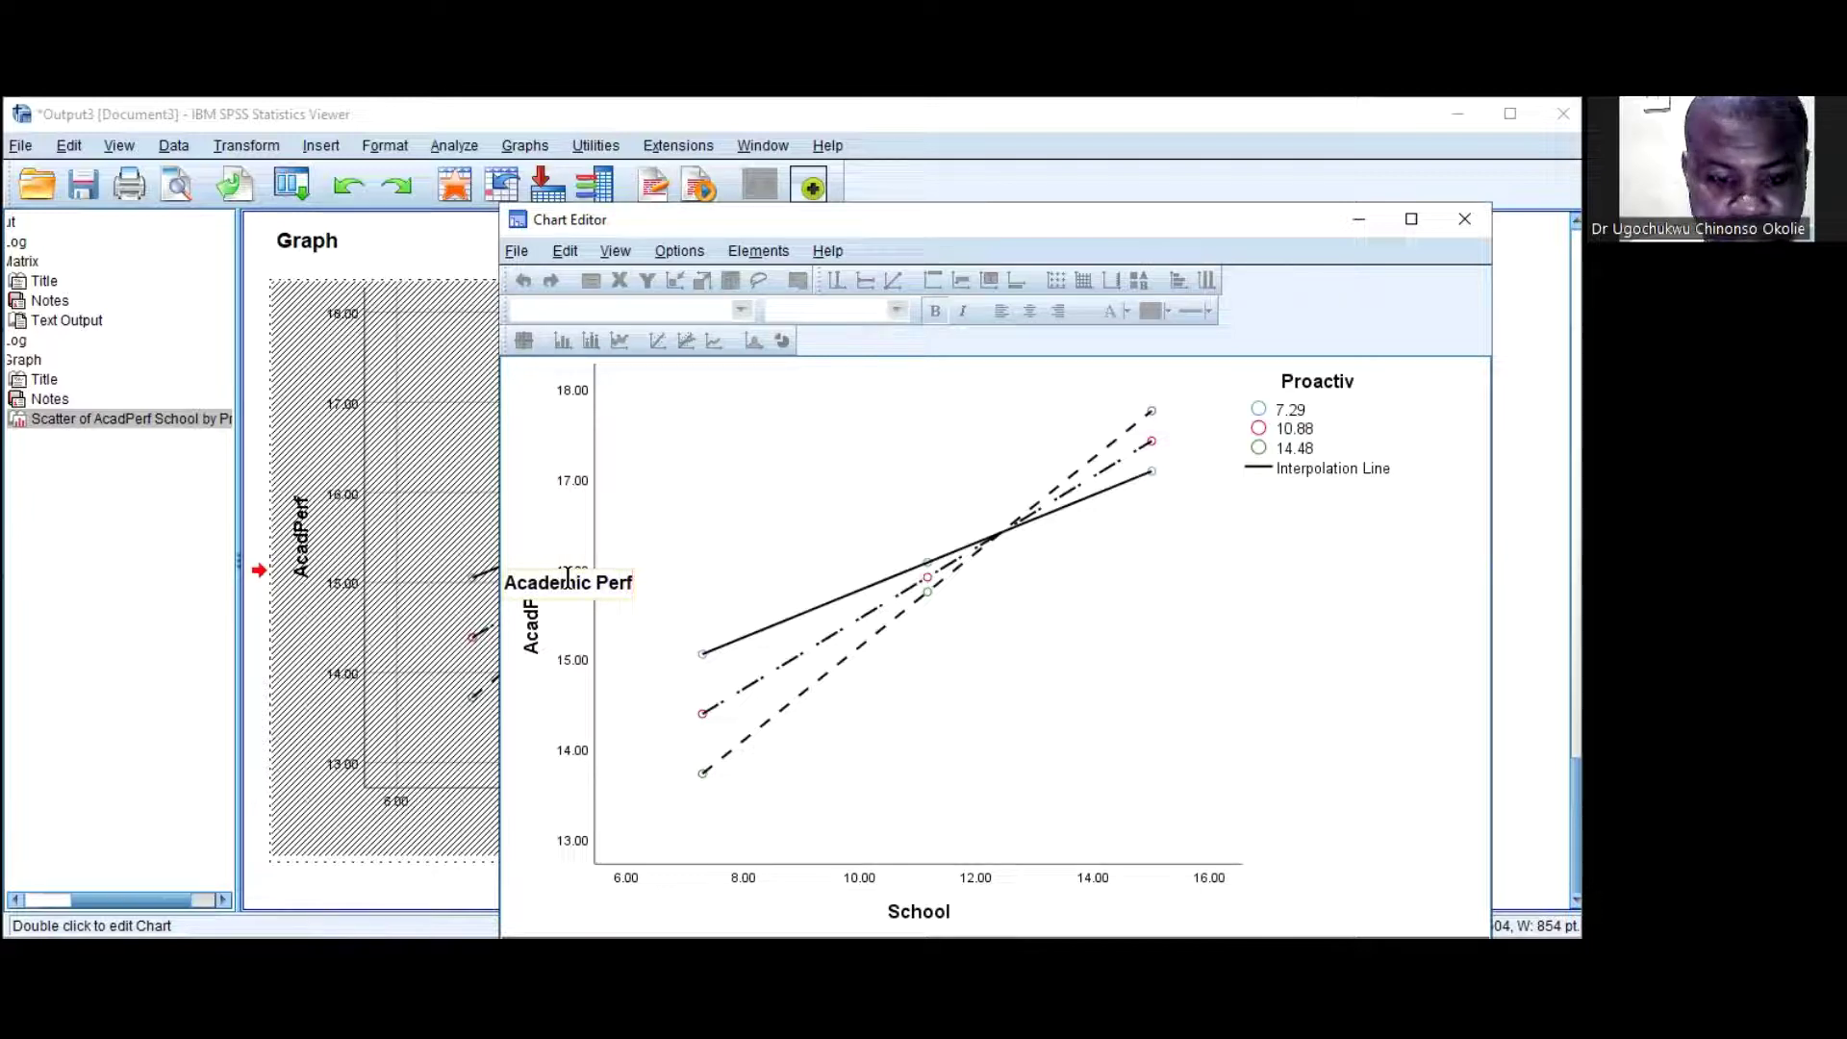
text(o)
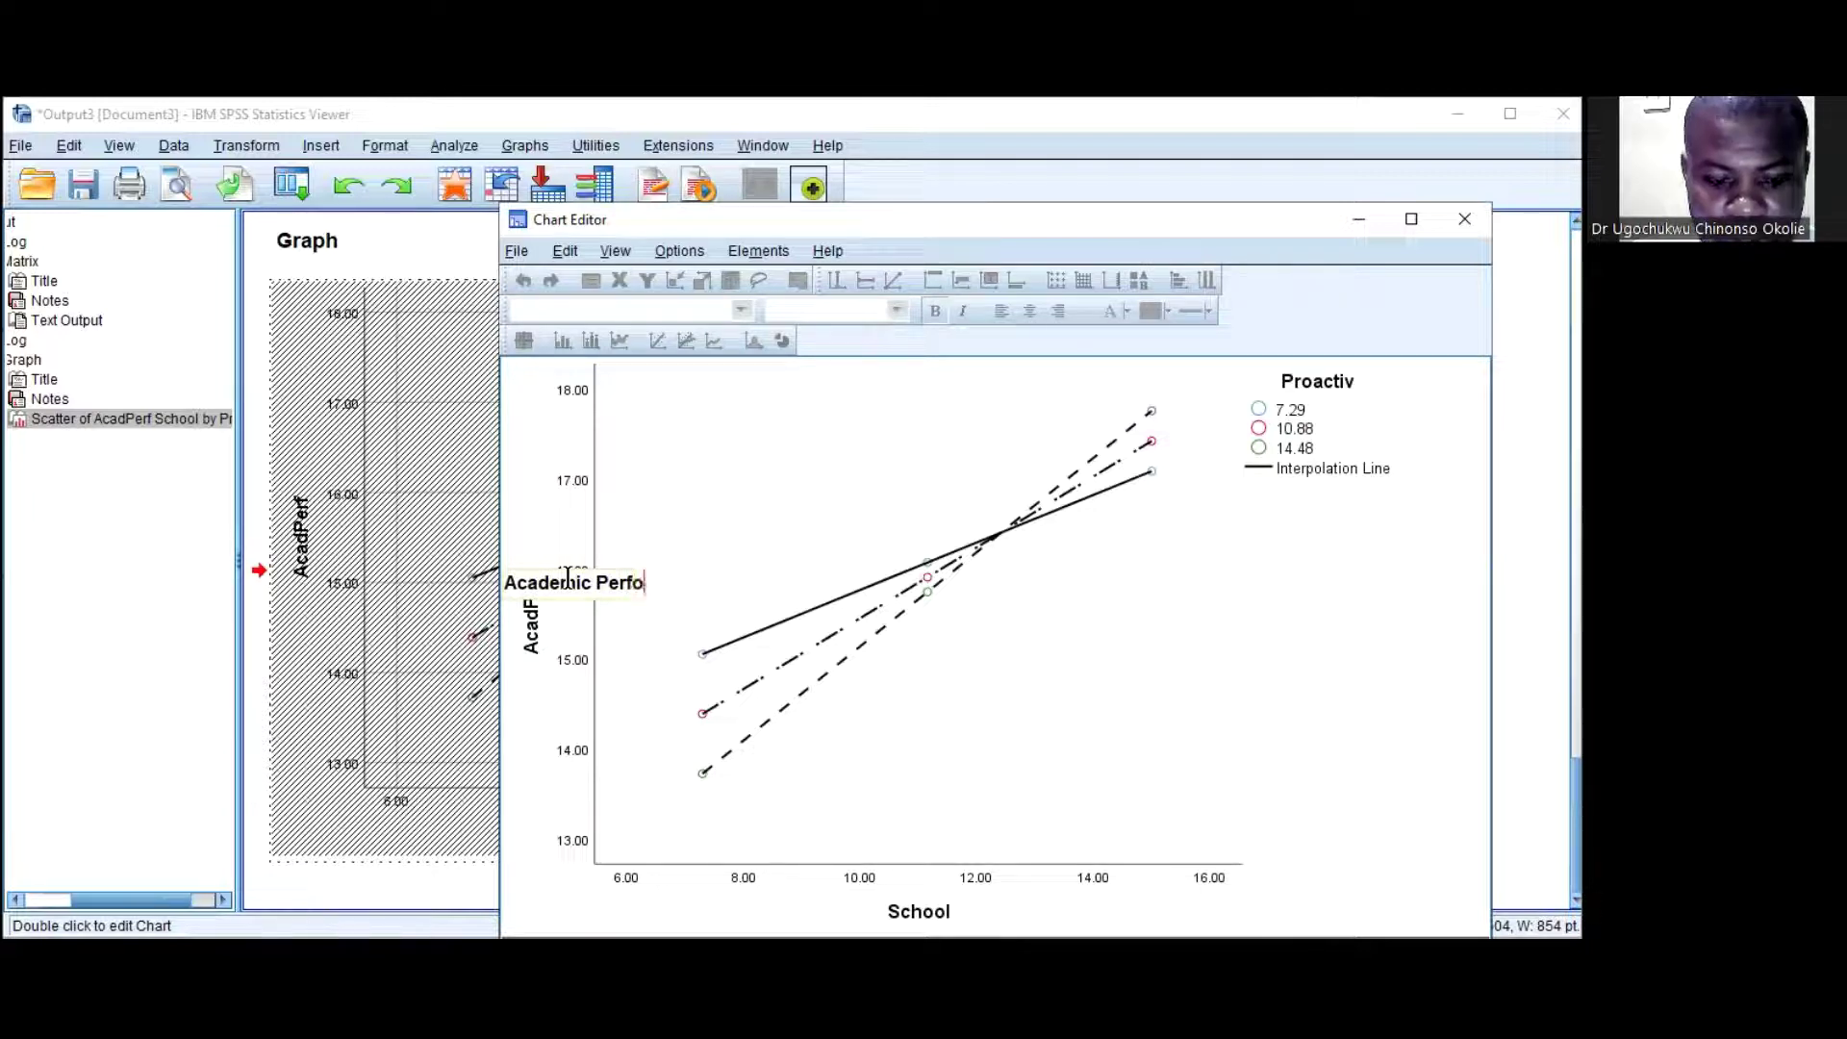
text(rmance)
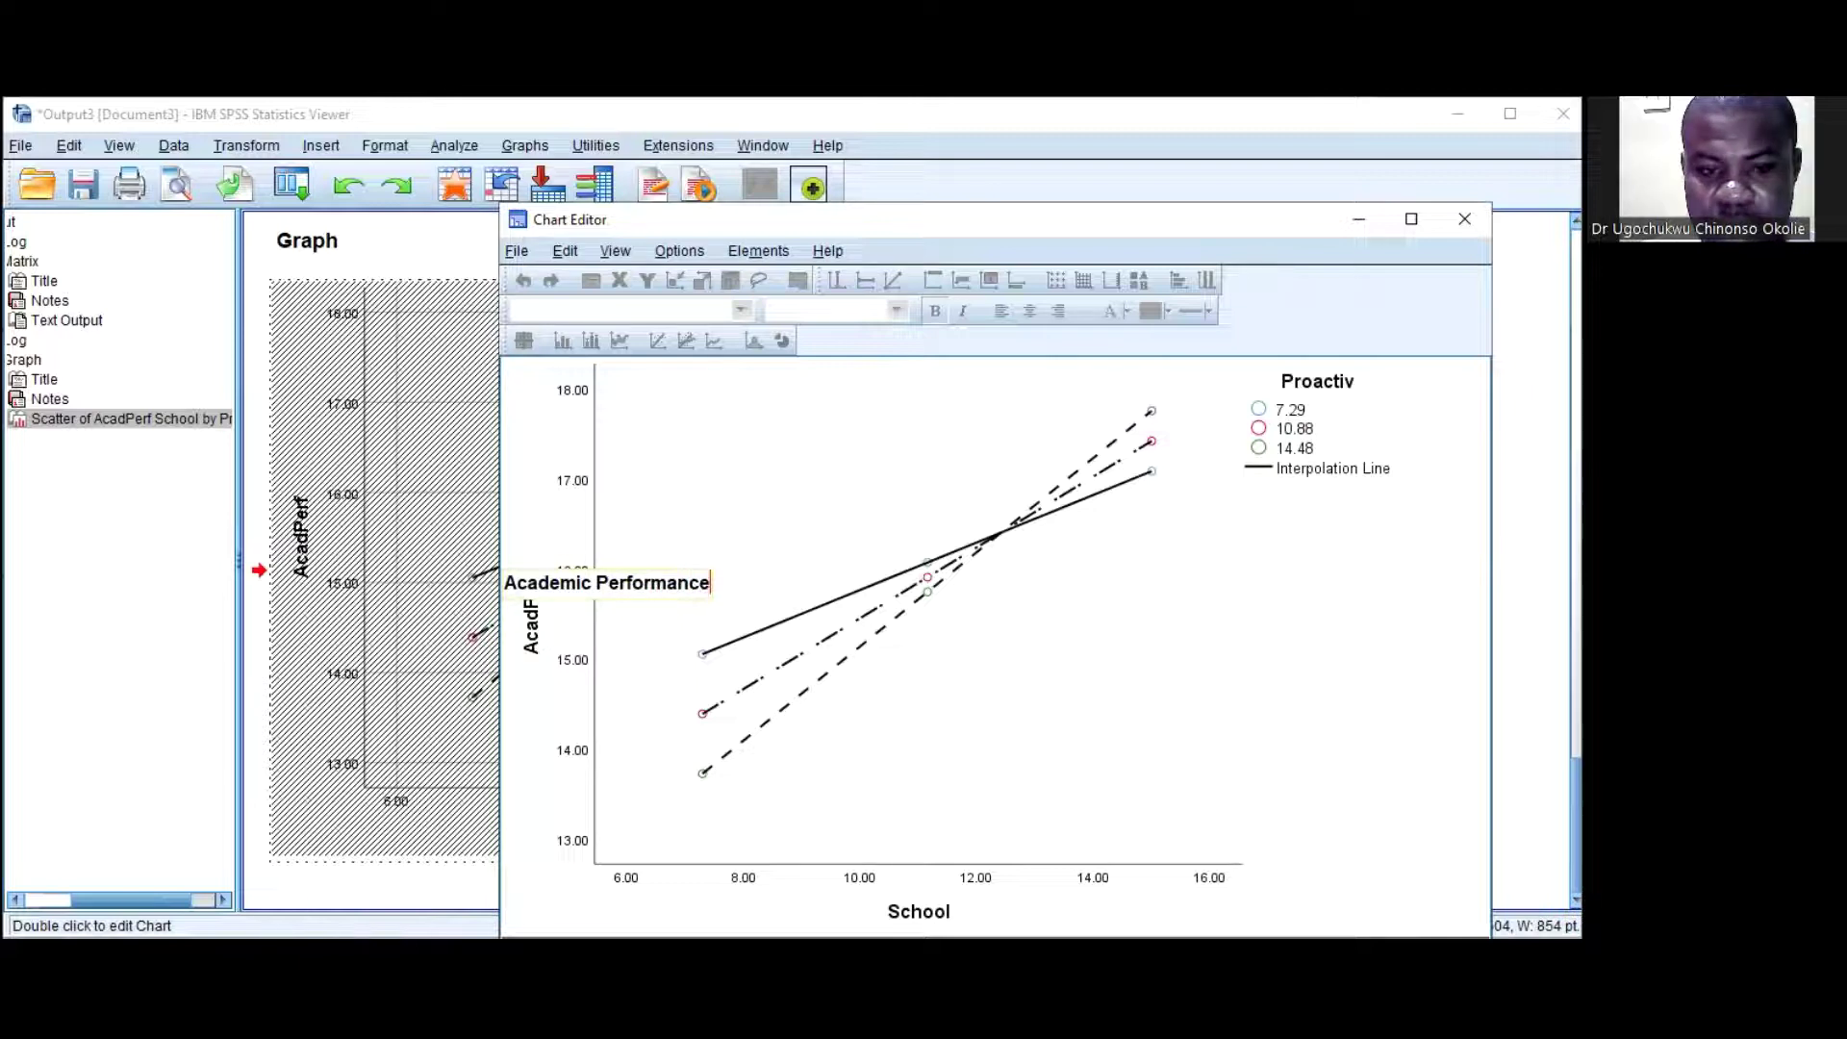
key(Return)
Change the horizontal axis title to School Climate and the legend title to Proactivity.
click(914, 909)
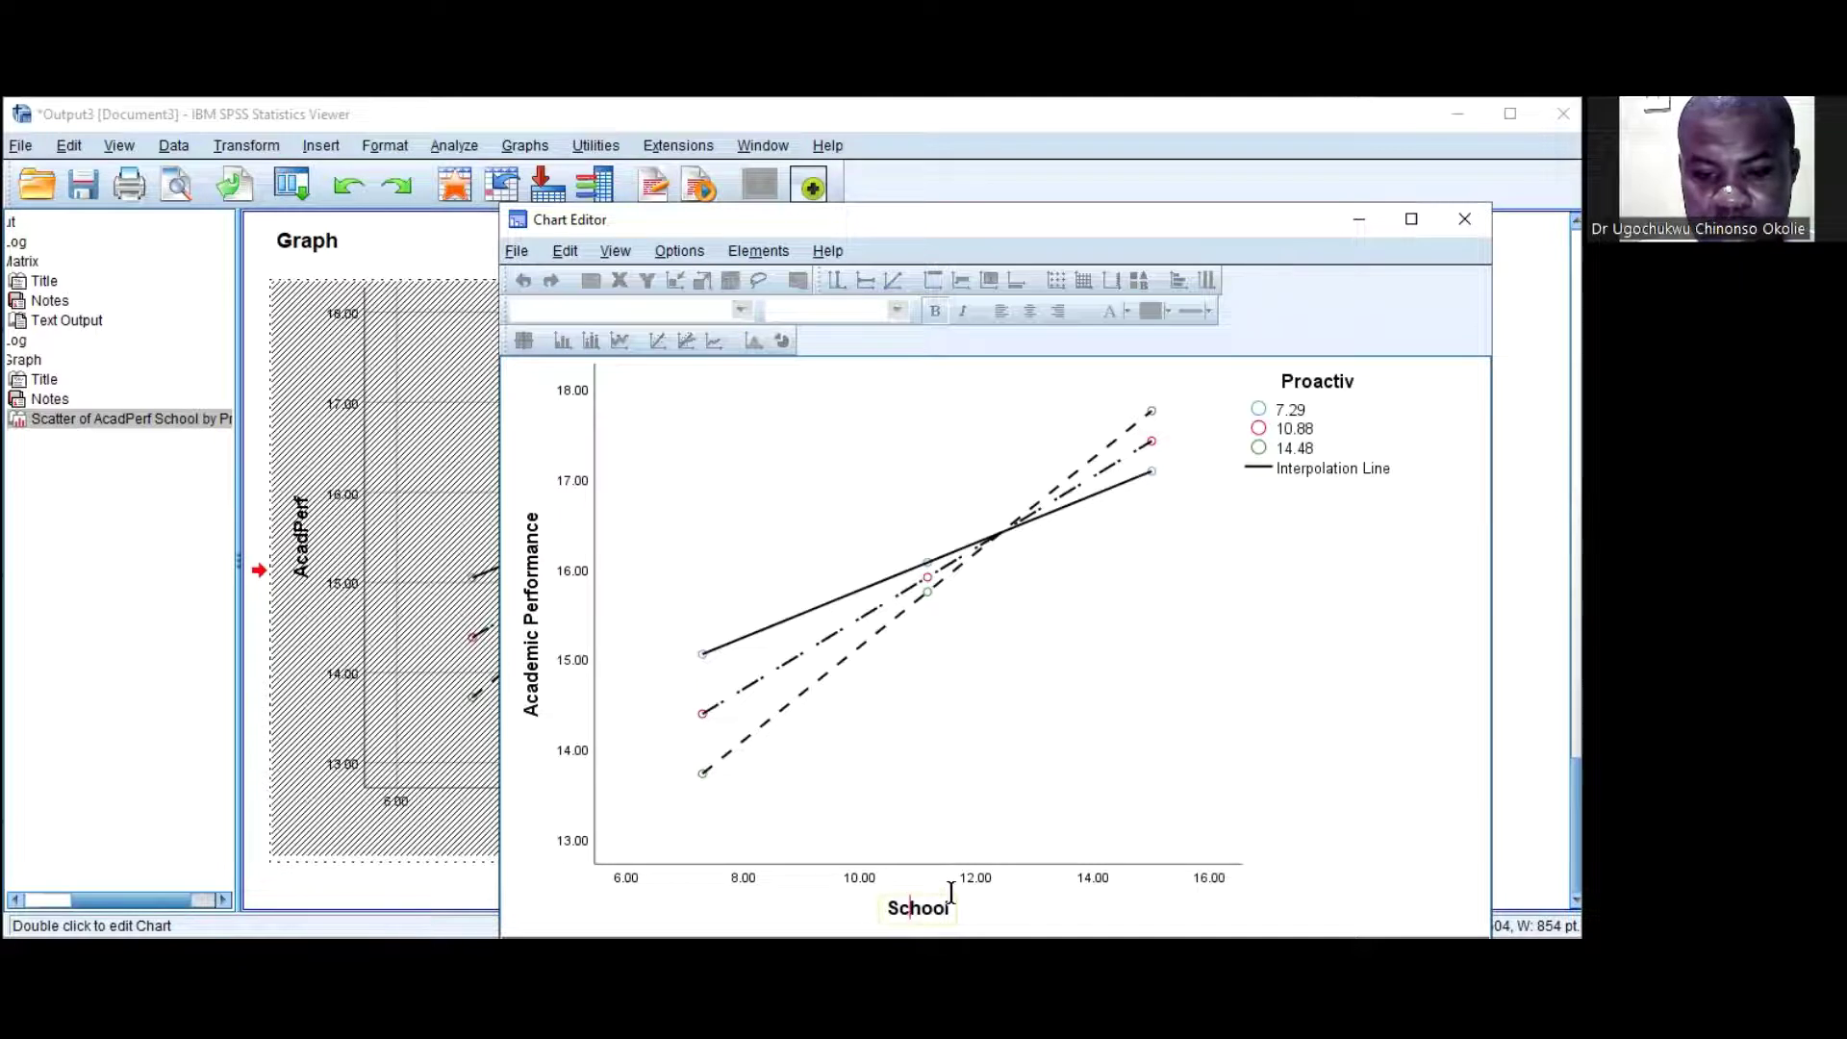
click(950, 908)
text(Climate)
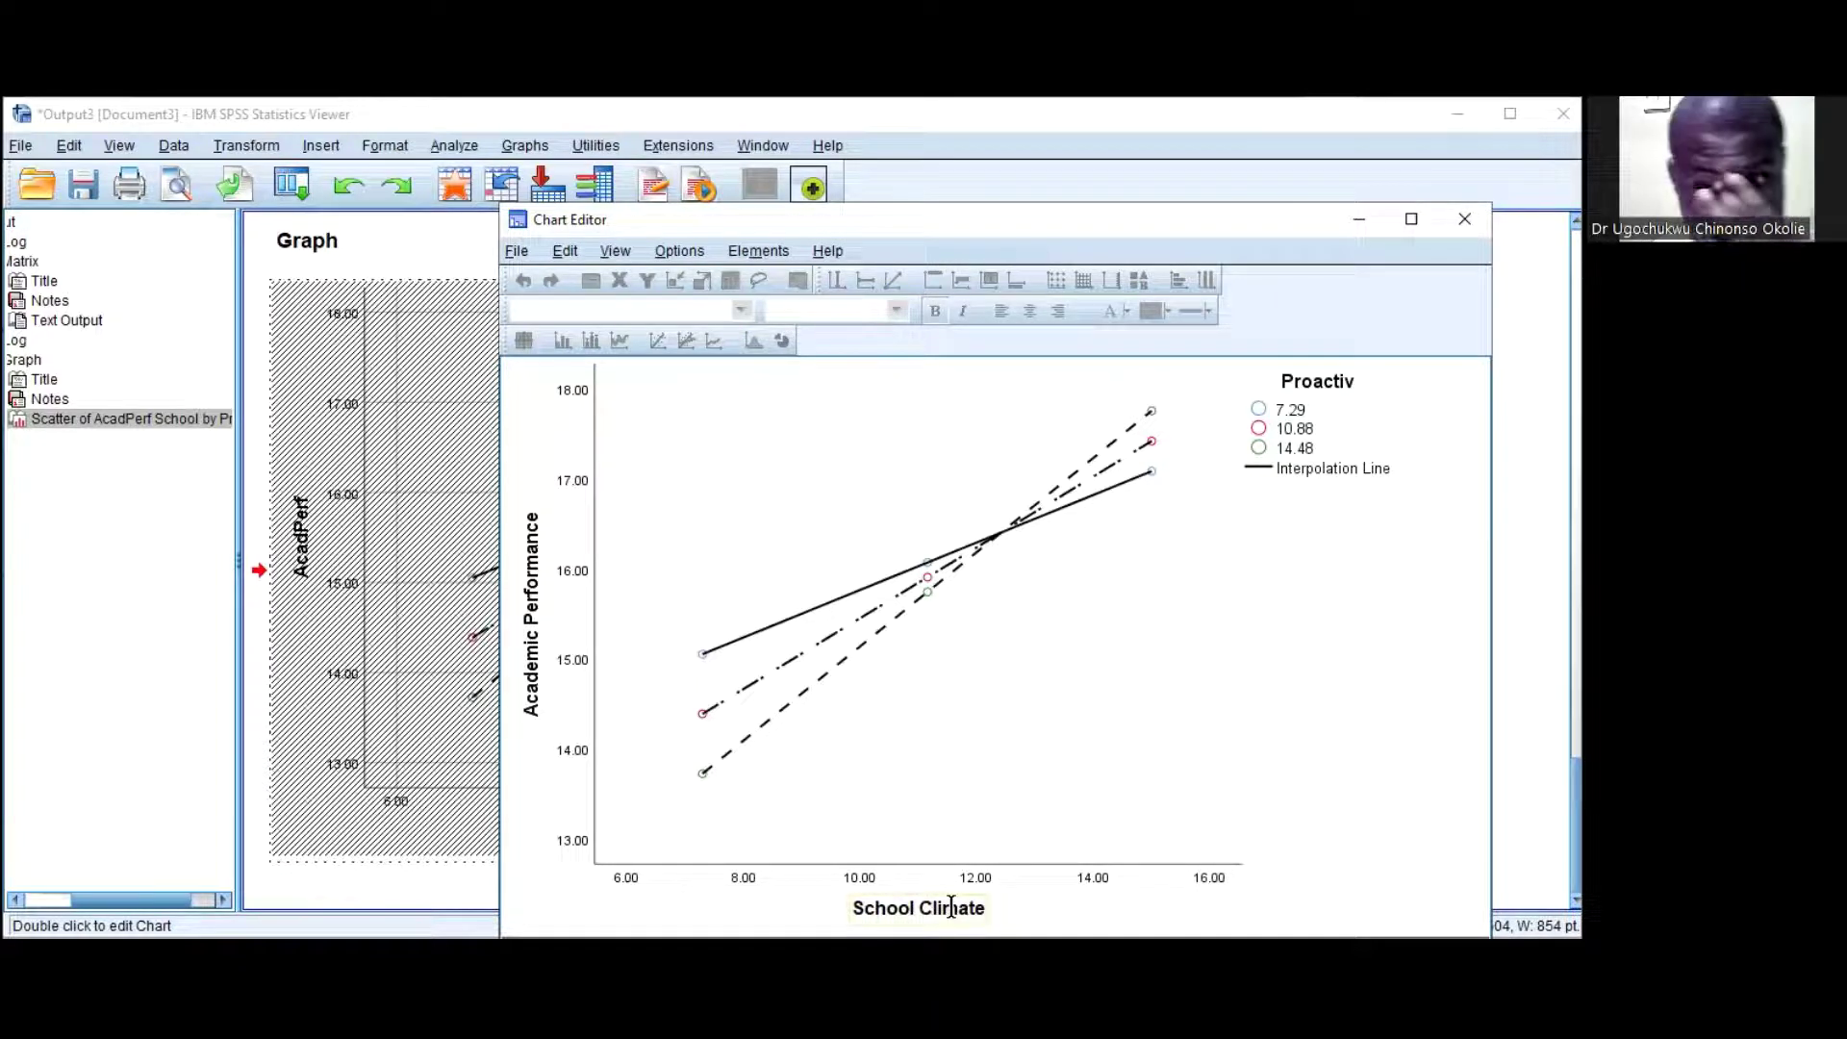
click(1346, 379)
click(1350, 377)
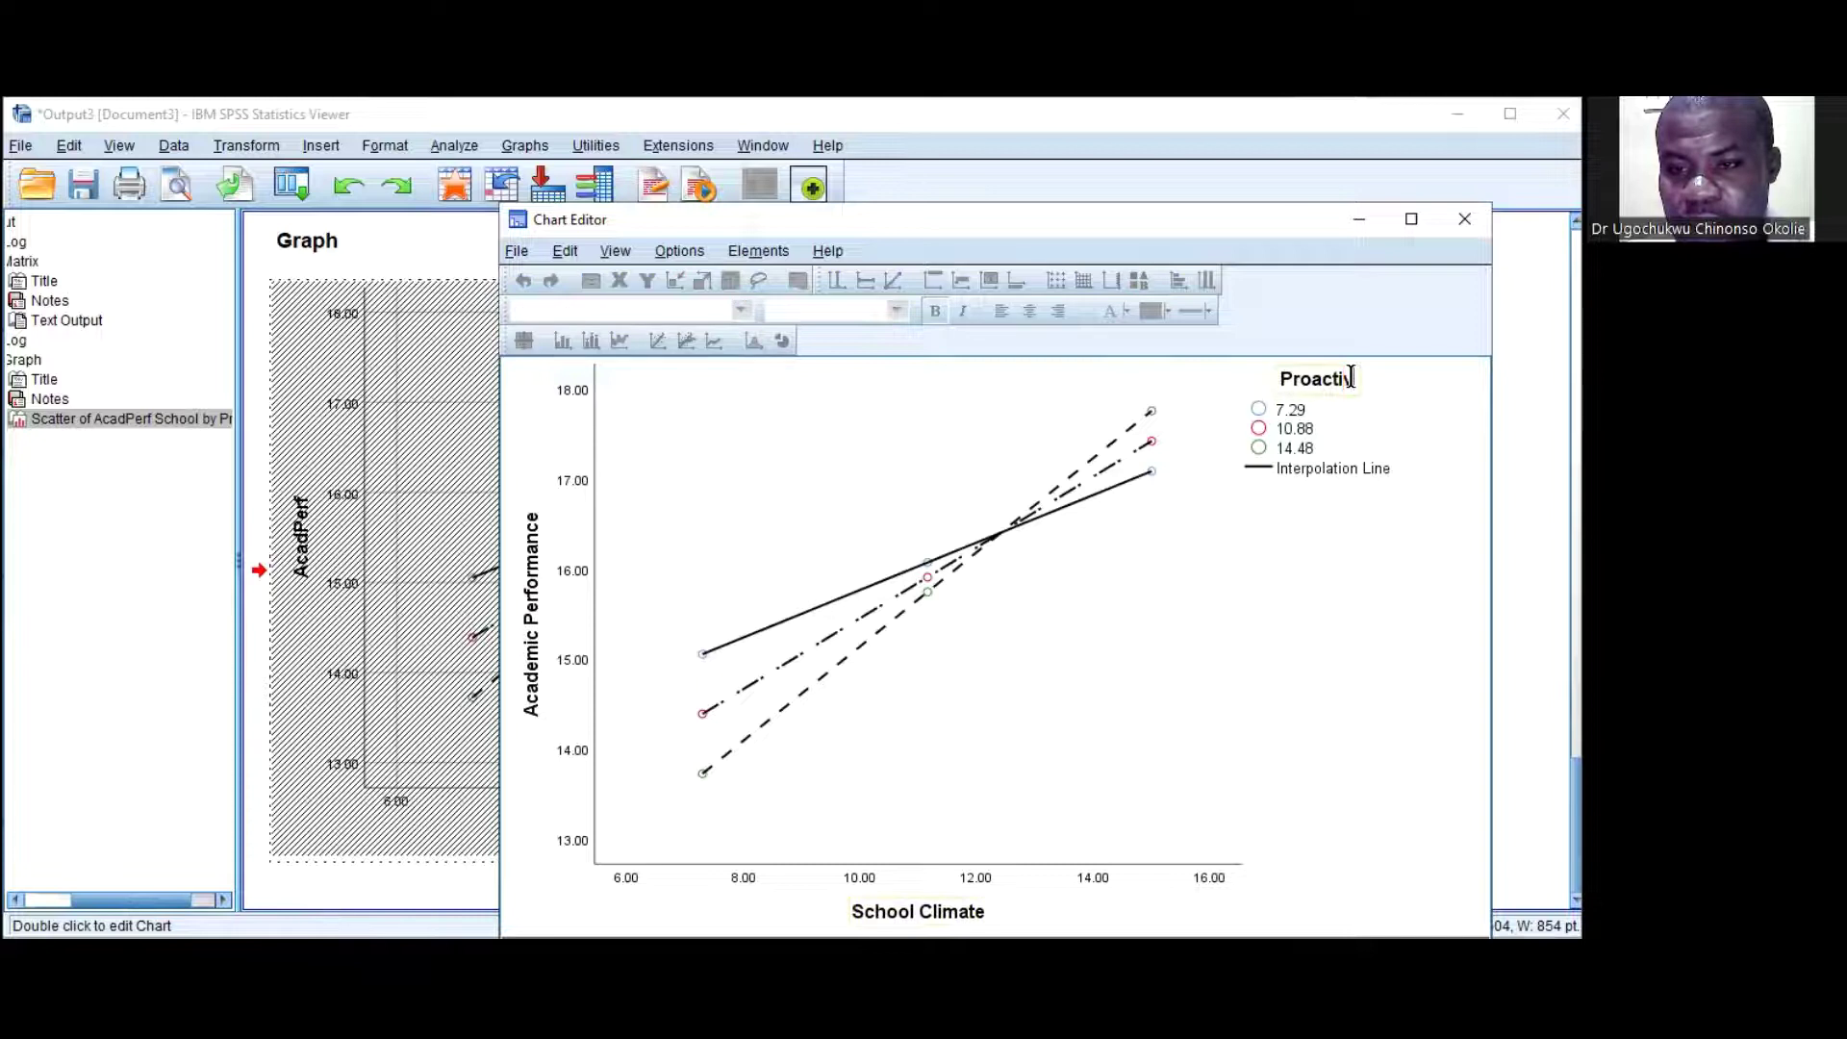
text(ity)
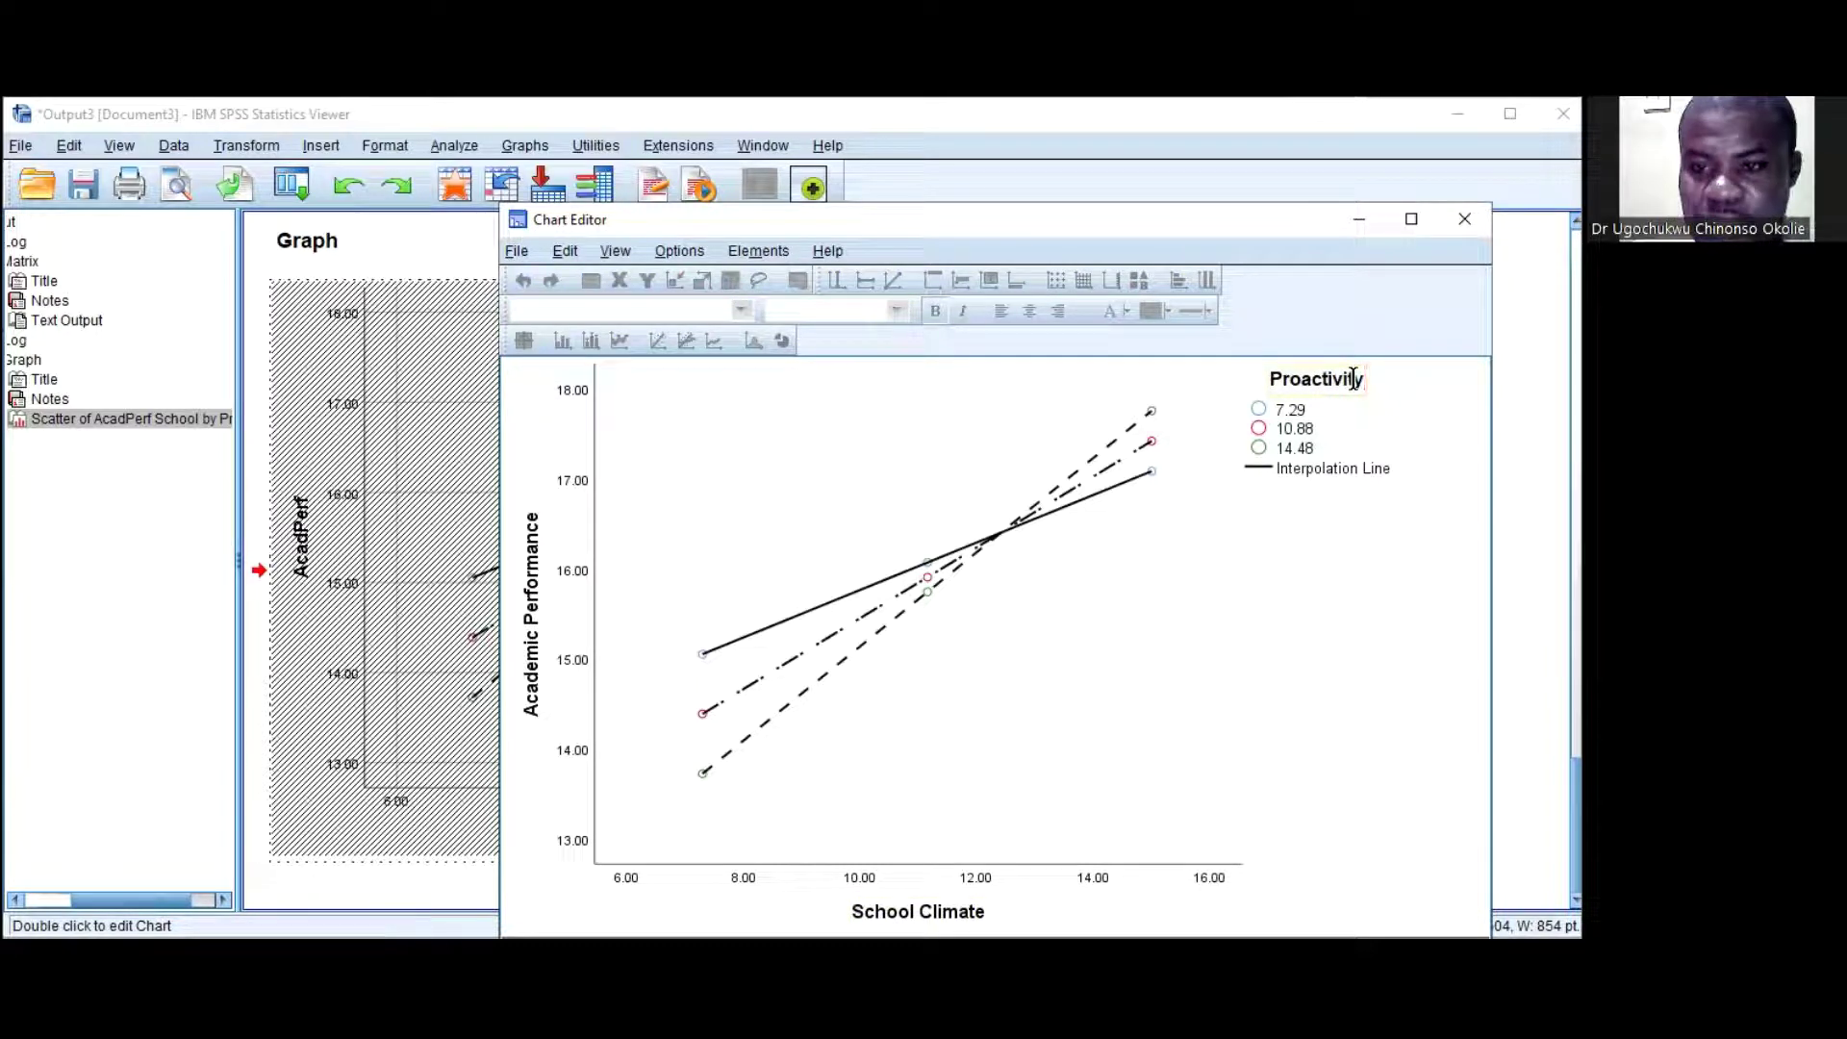
Relabel the legend entries as 7.29 (-1SD), 10.88 (Mean) and 14.48 (+1SD).
click(1304, 409)
click(1304, 409)
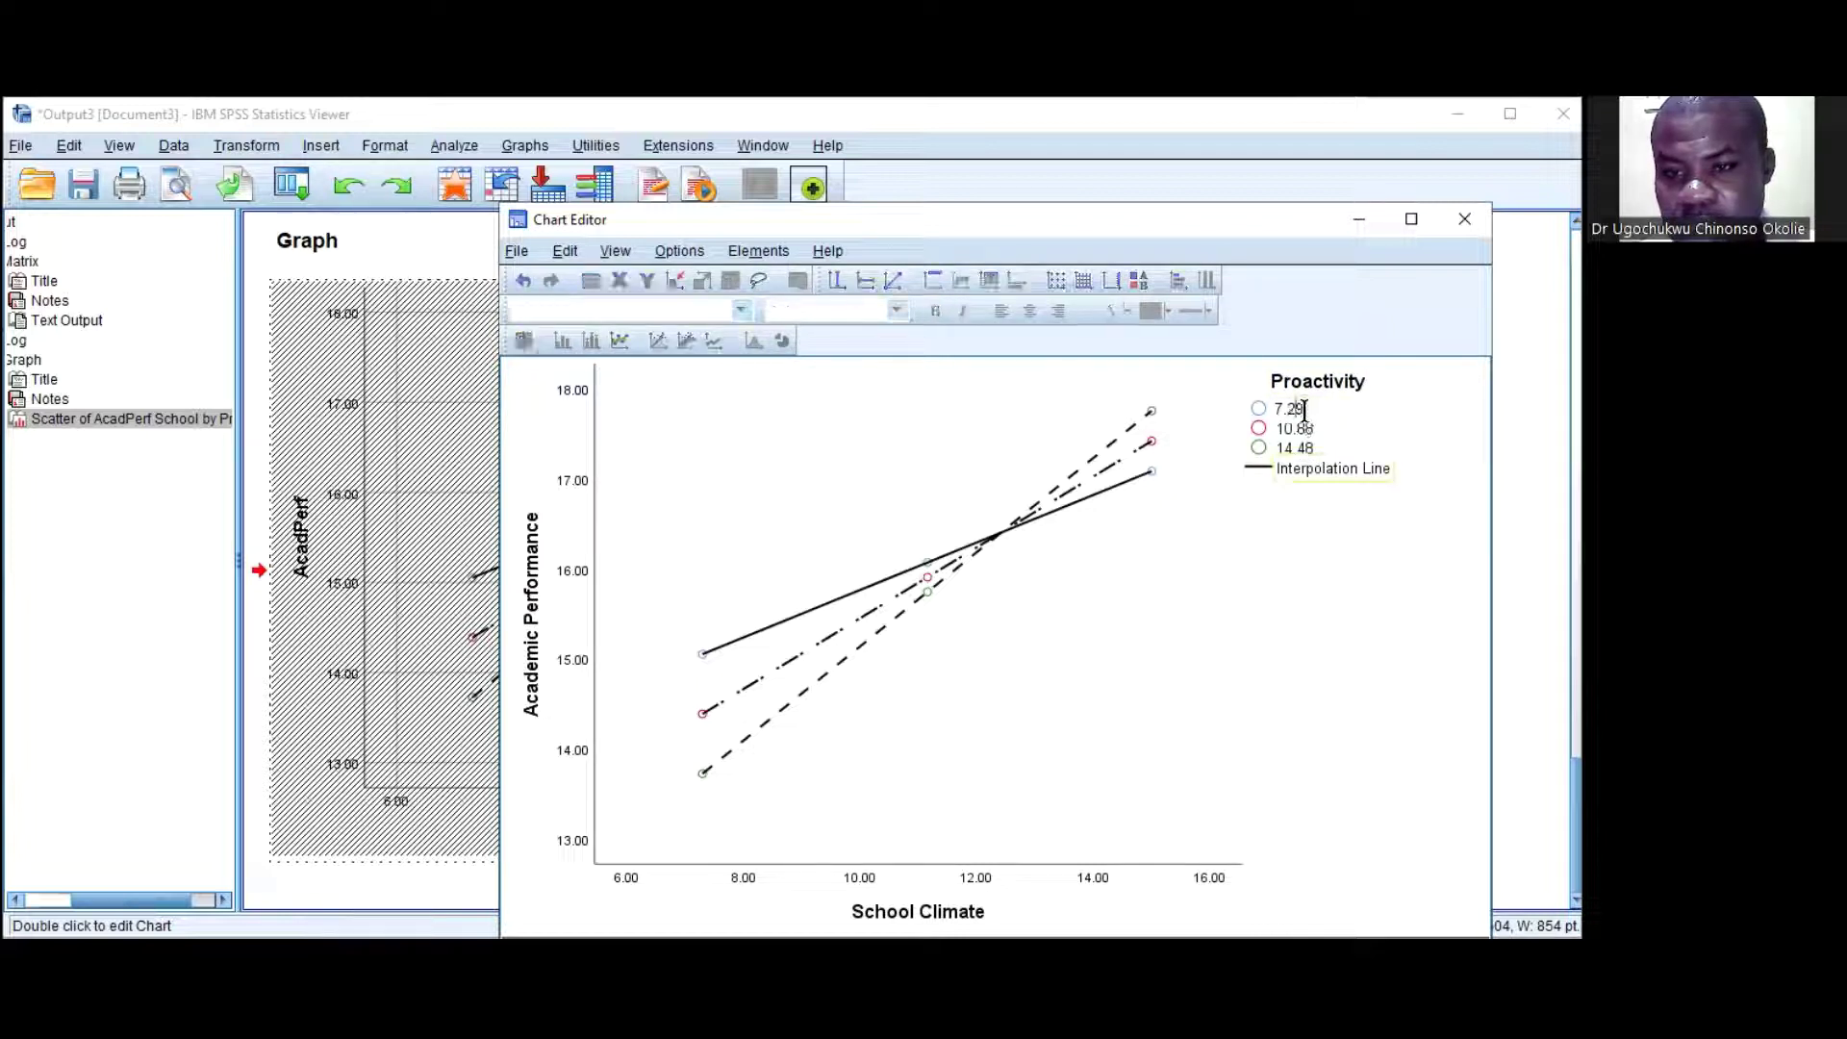
text(()
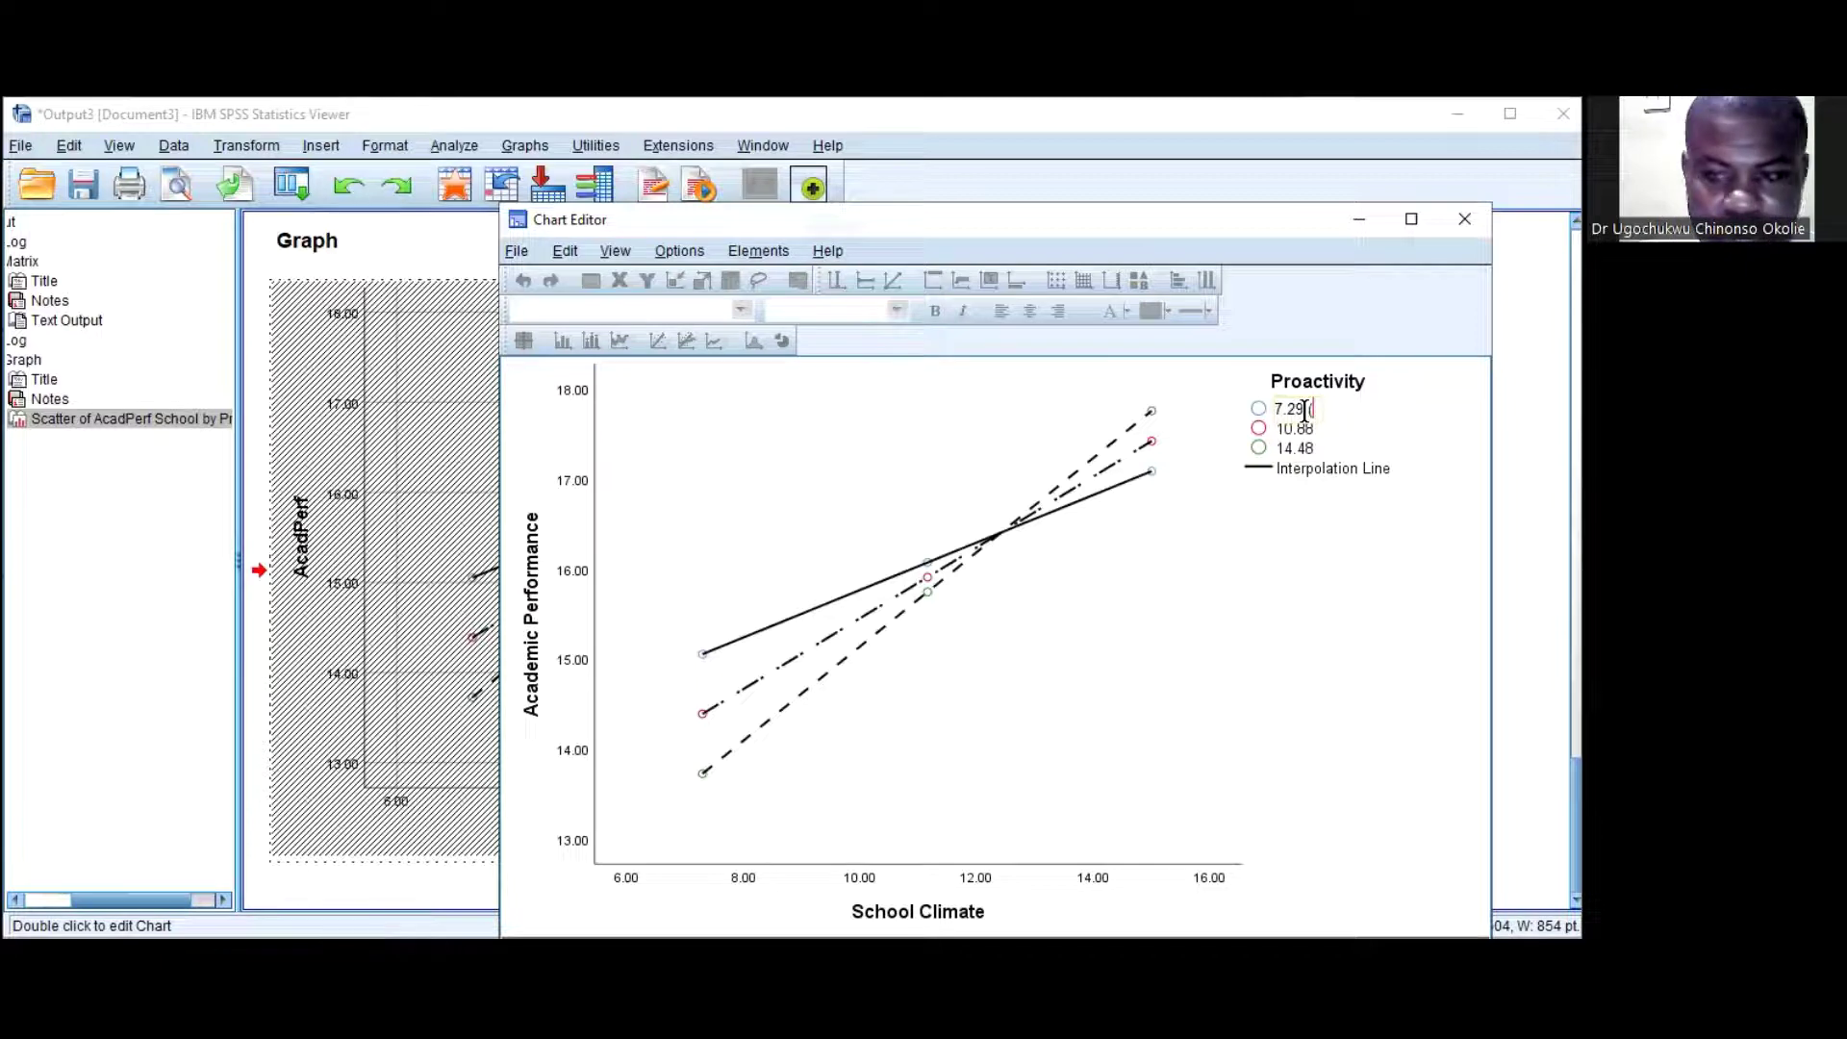
text(-1SD))
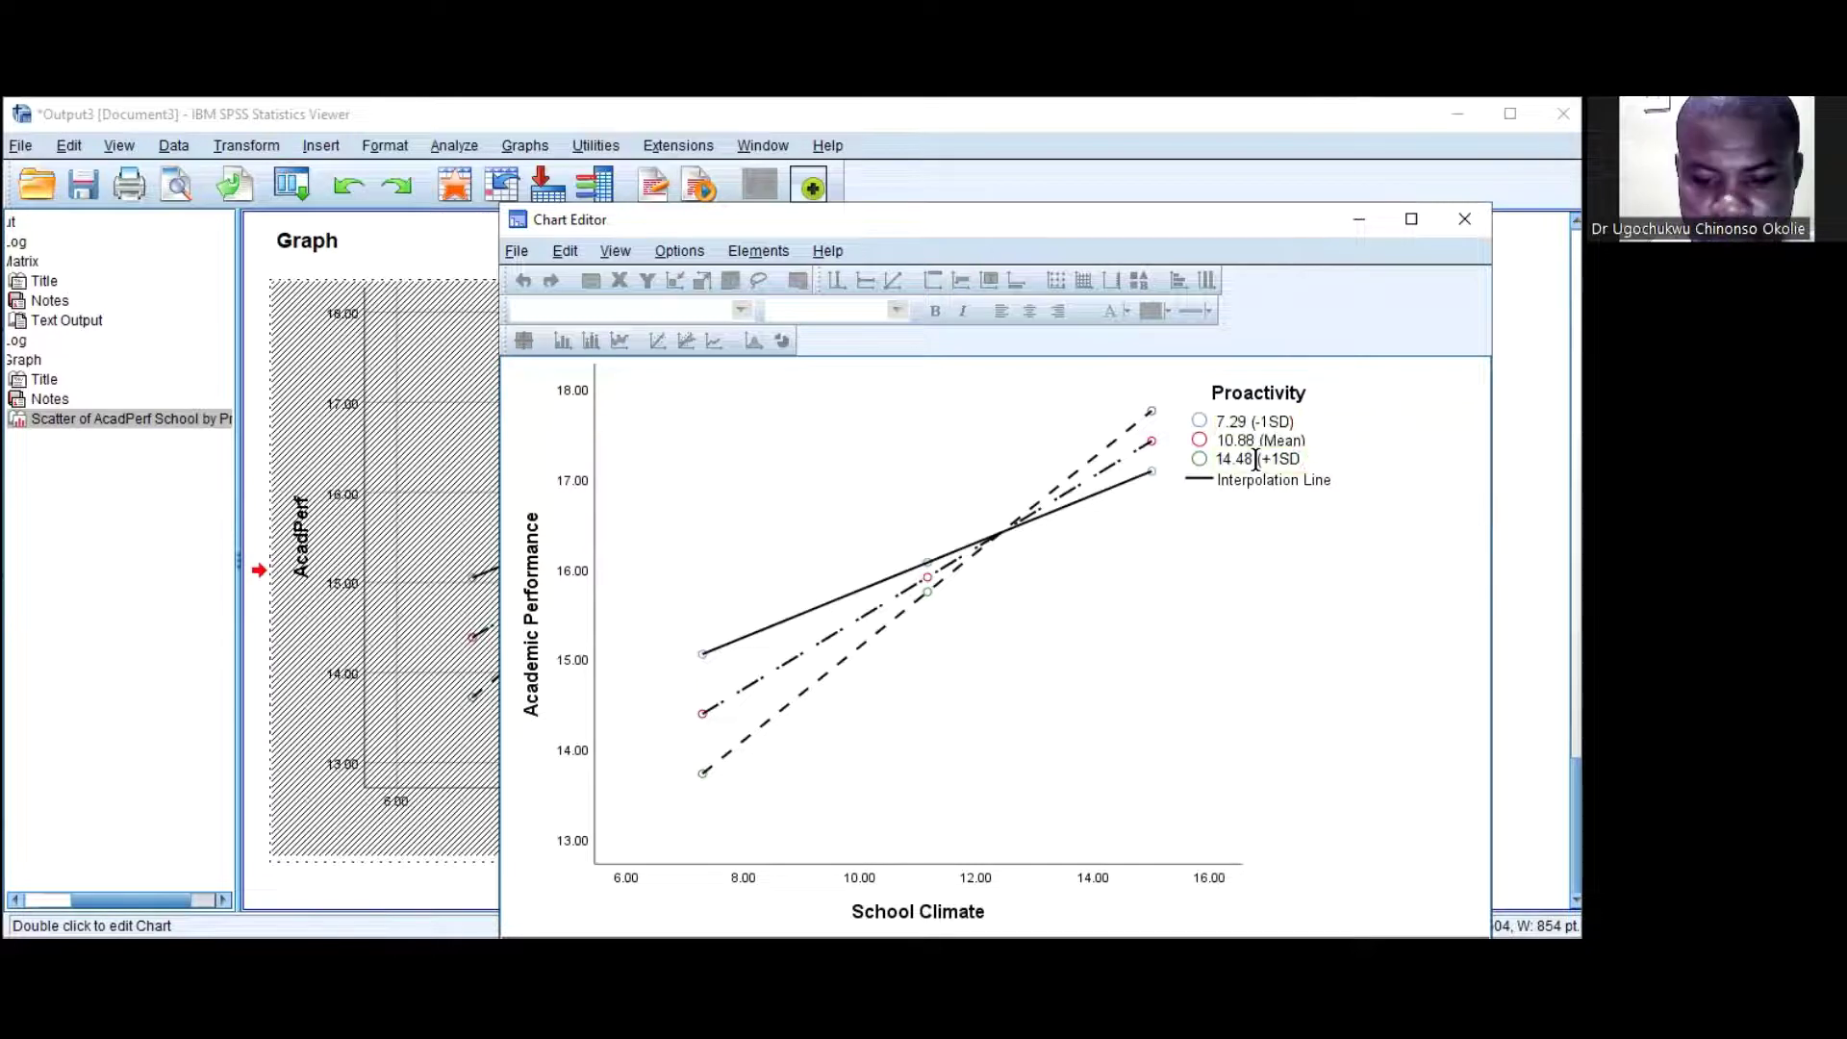
click(1203, 536)
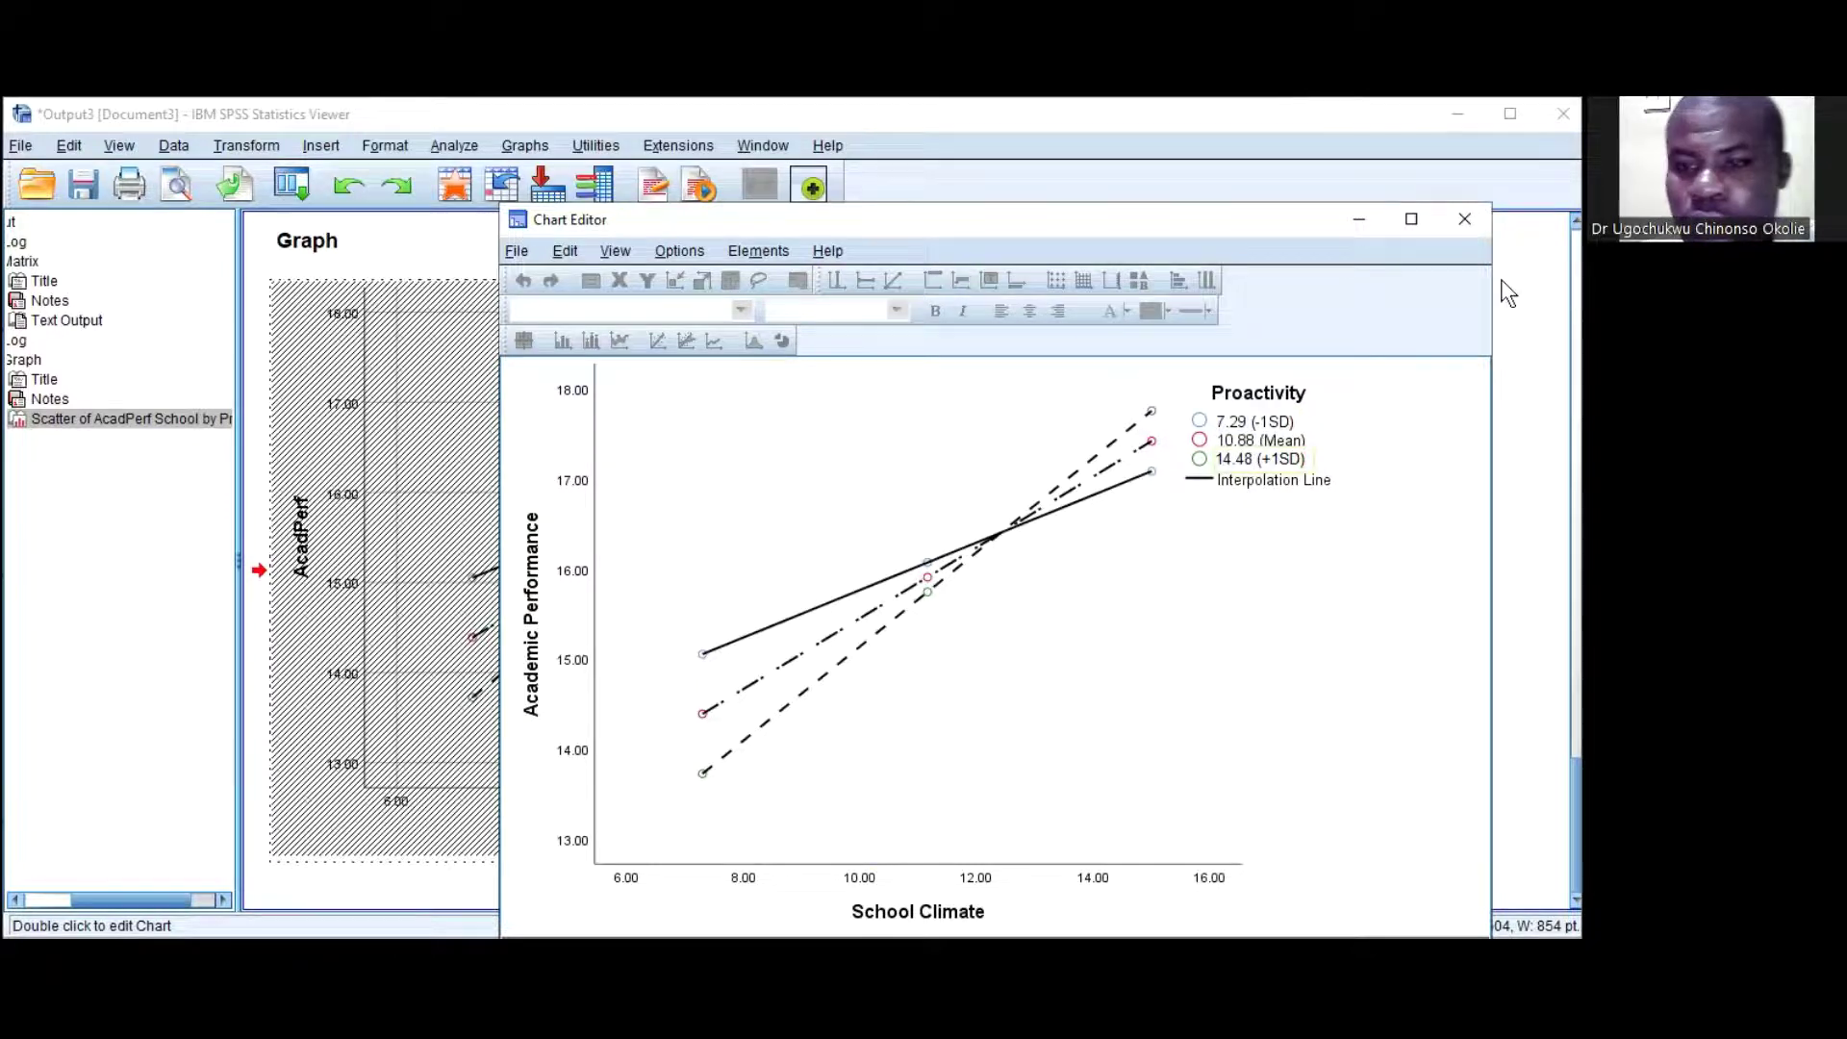
Close the chart editor and copy the edited interaction chart from the output.
click(1464, 220)
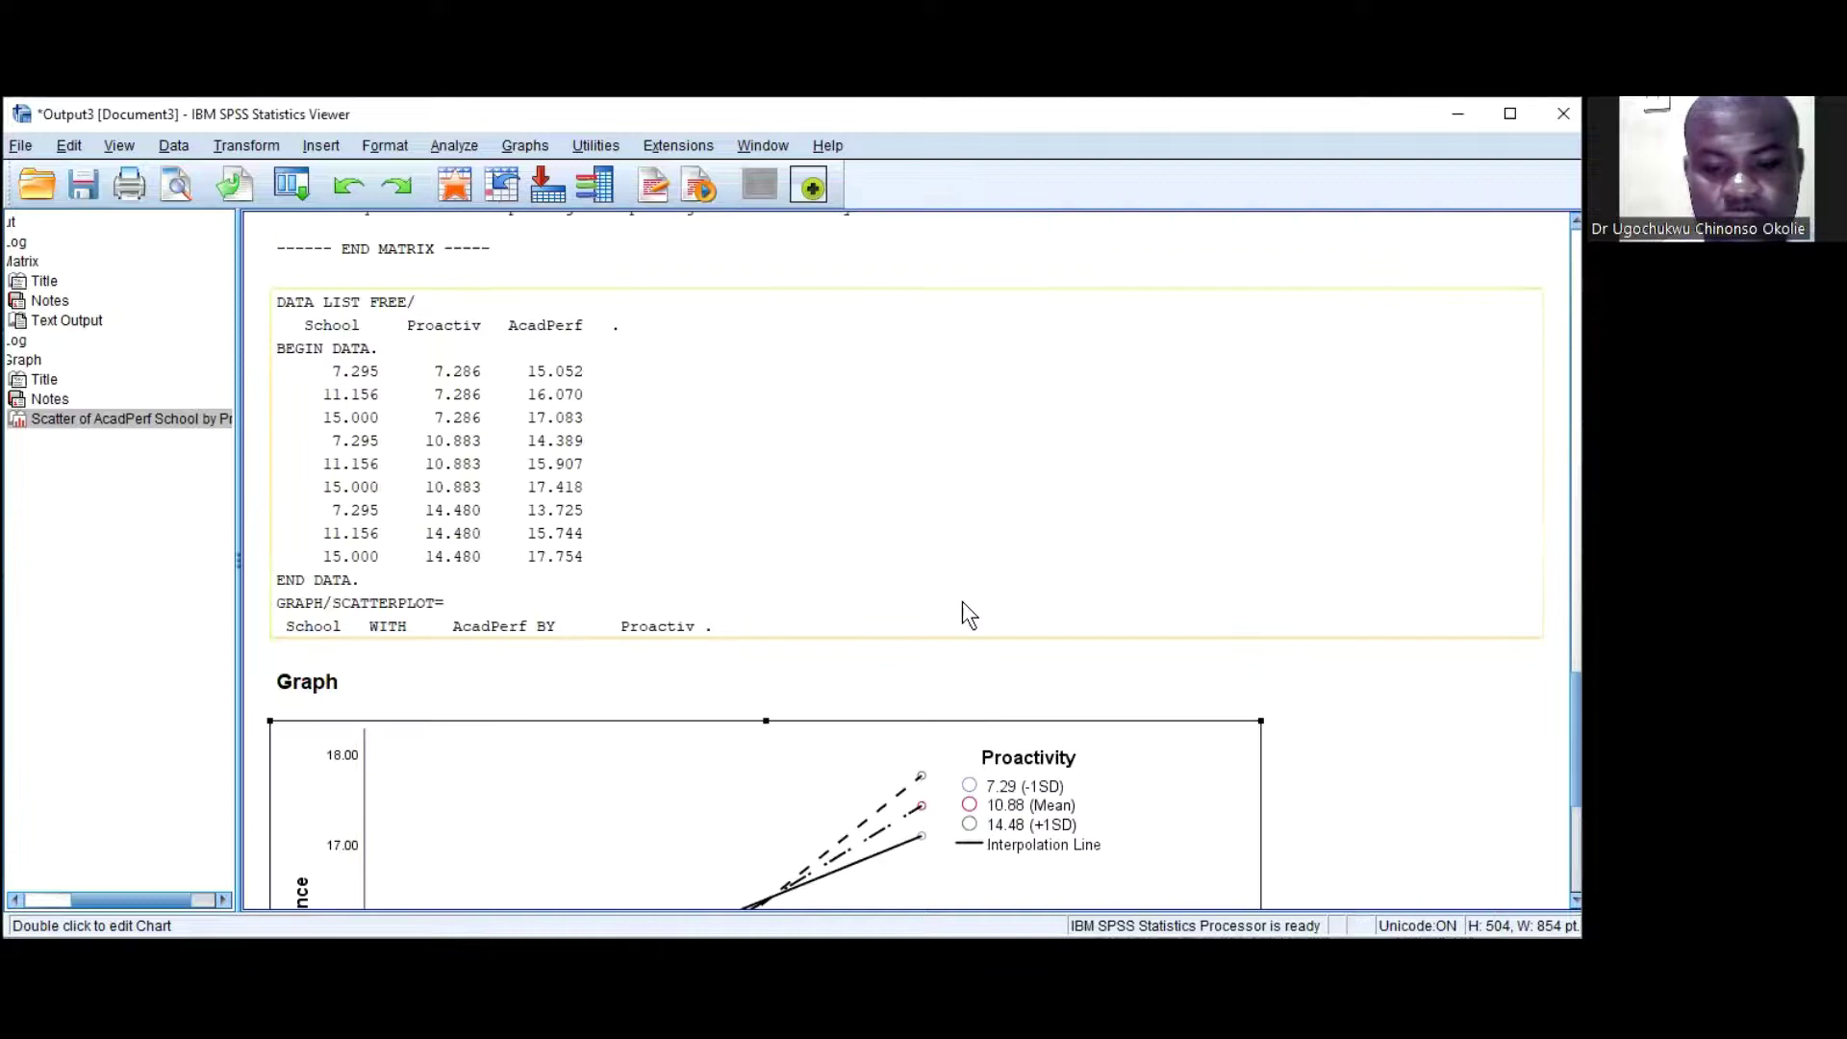
right_click(912, 576)
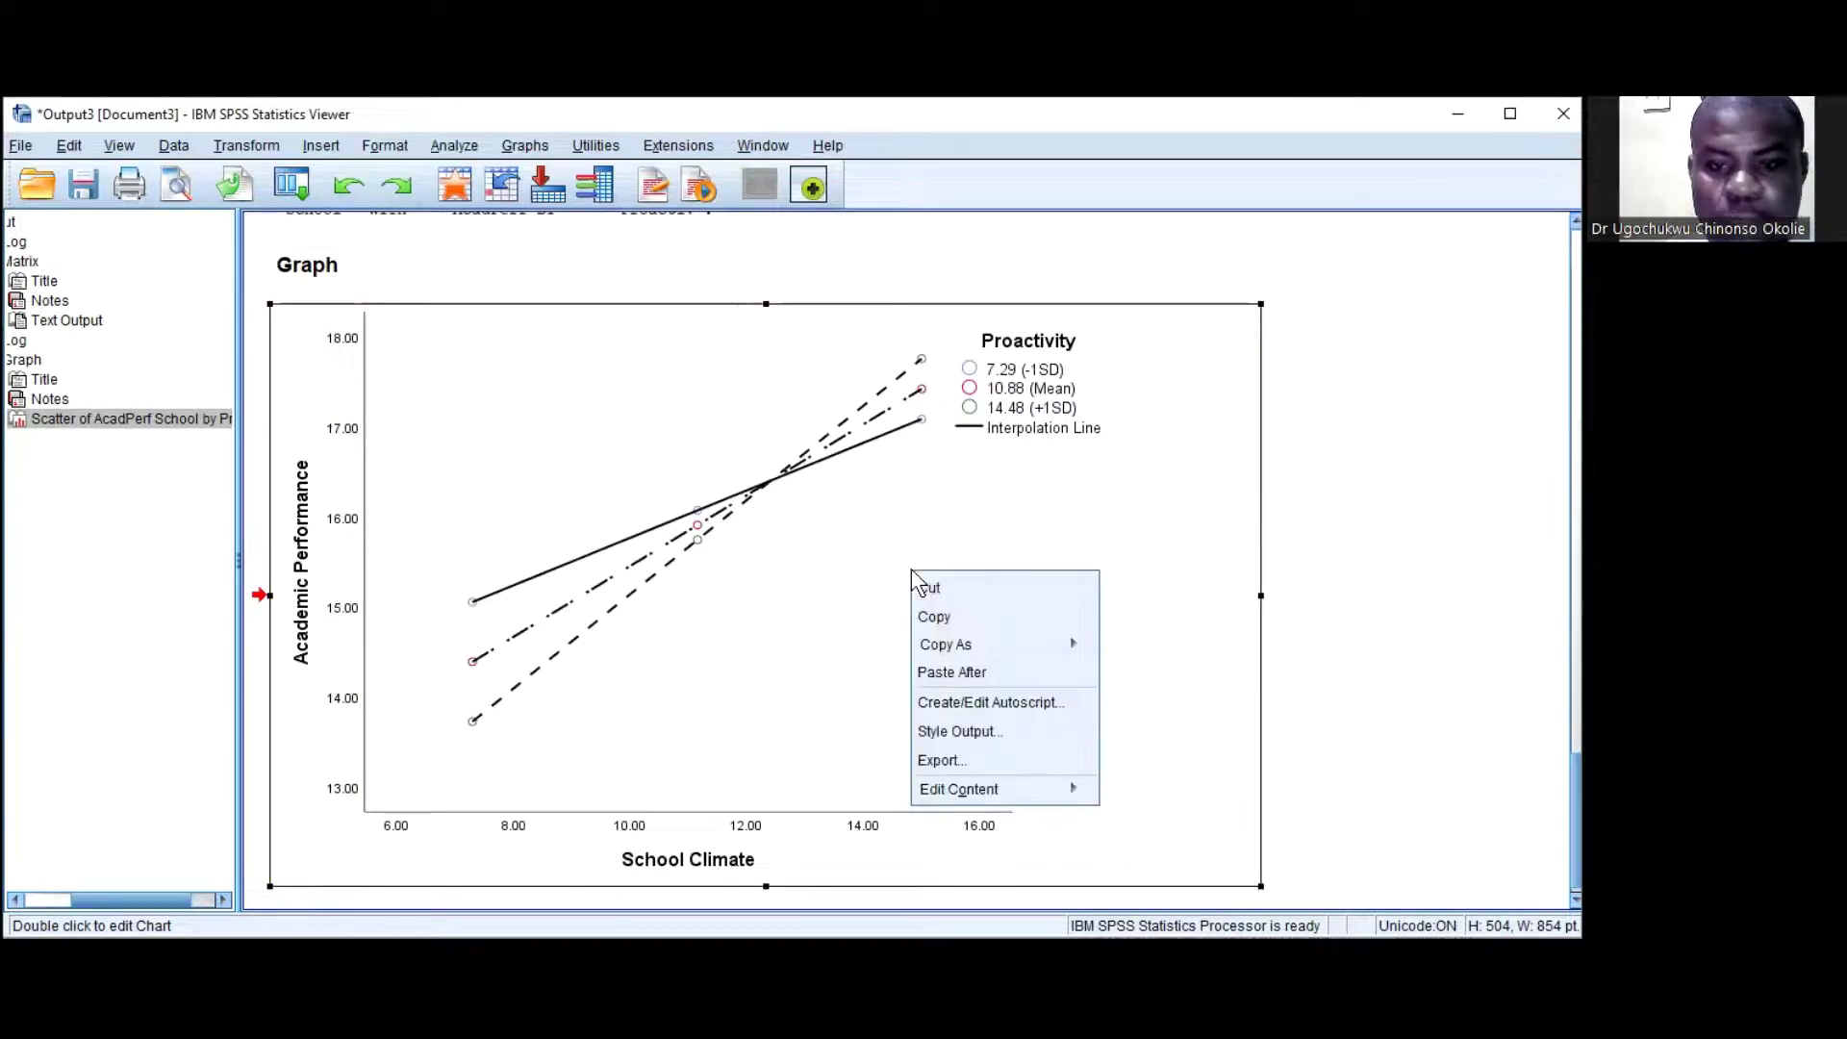
click(951, 617)
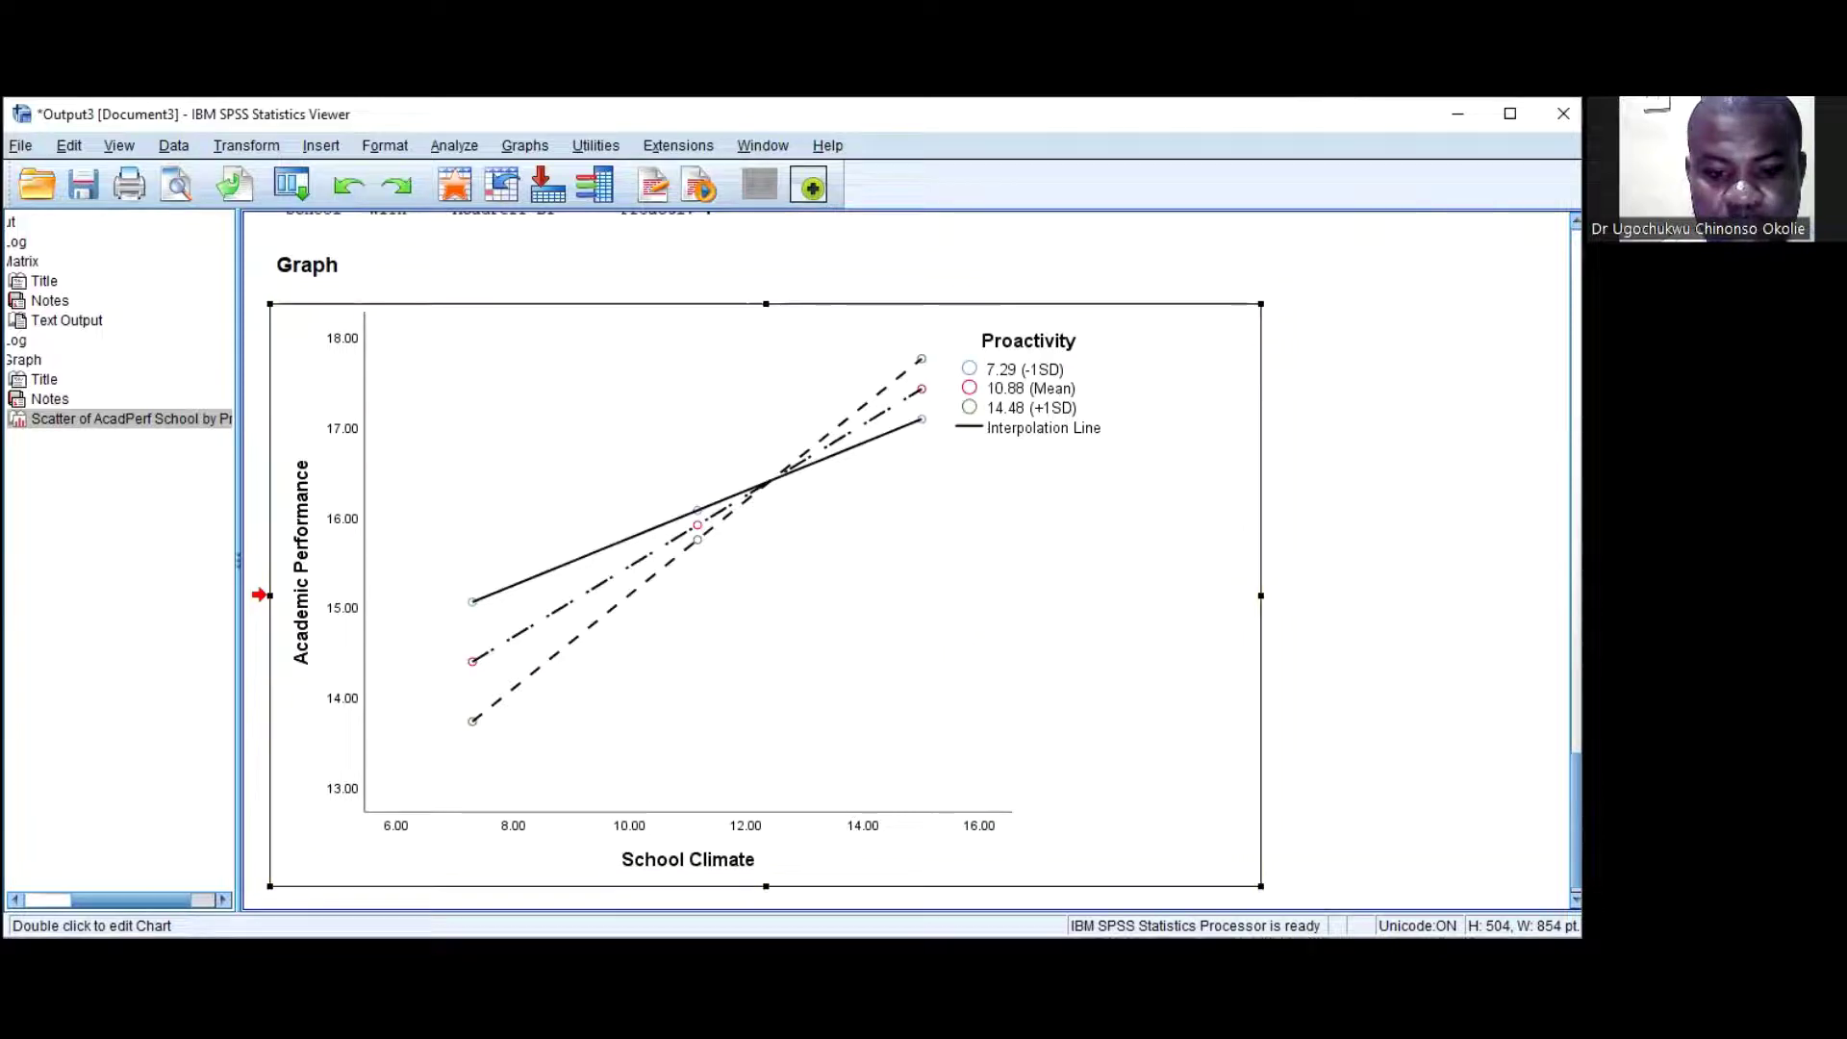
Switch to the untitled dataset containing School, Proactiv and AcadPerf and display its data values.
key(alt+Tab)
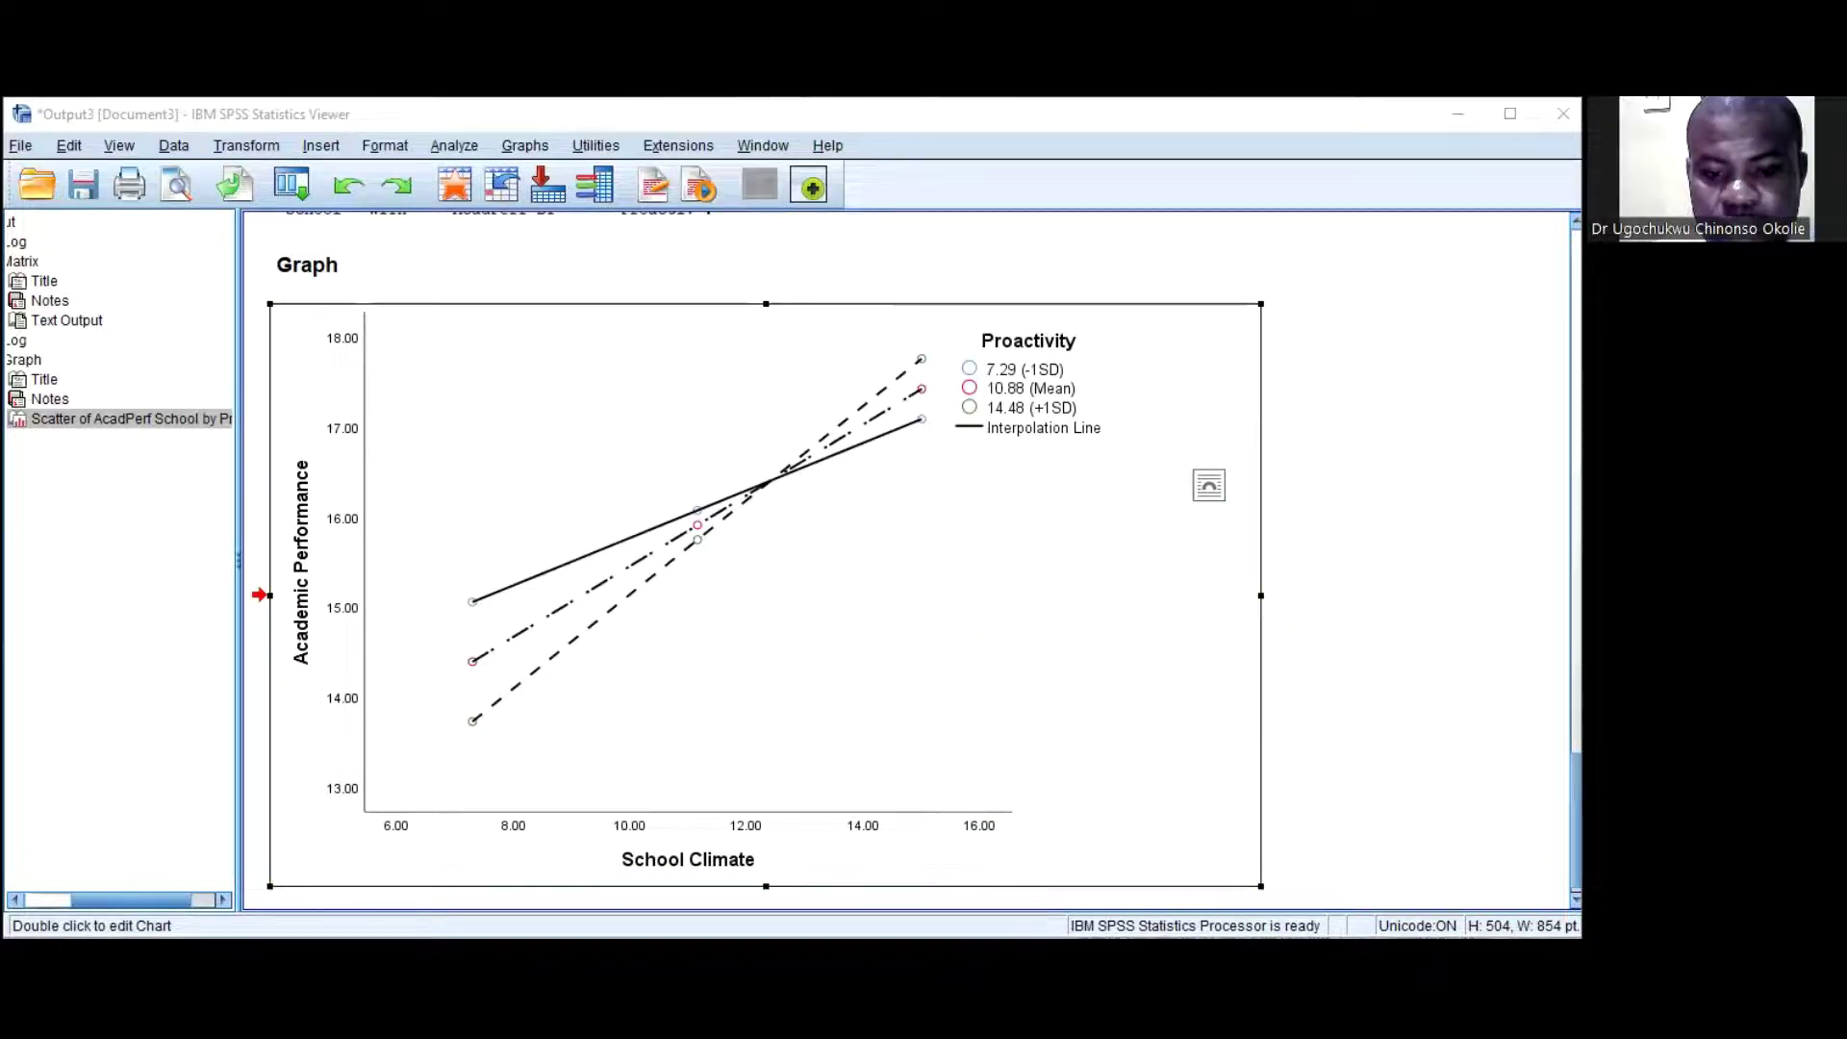
key(alt+Tab)
key(alt+Tab)
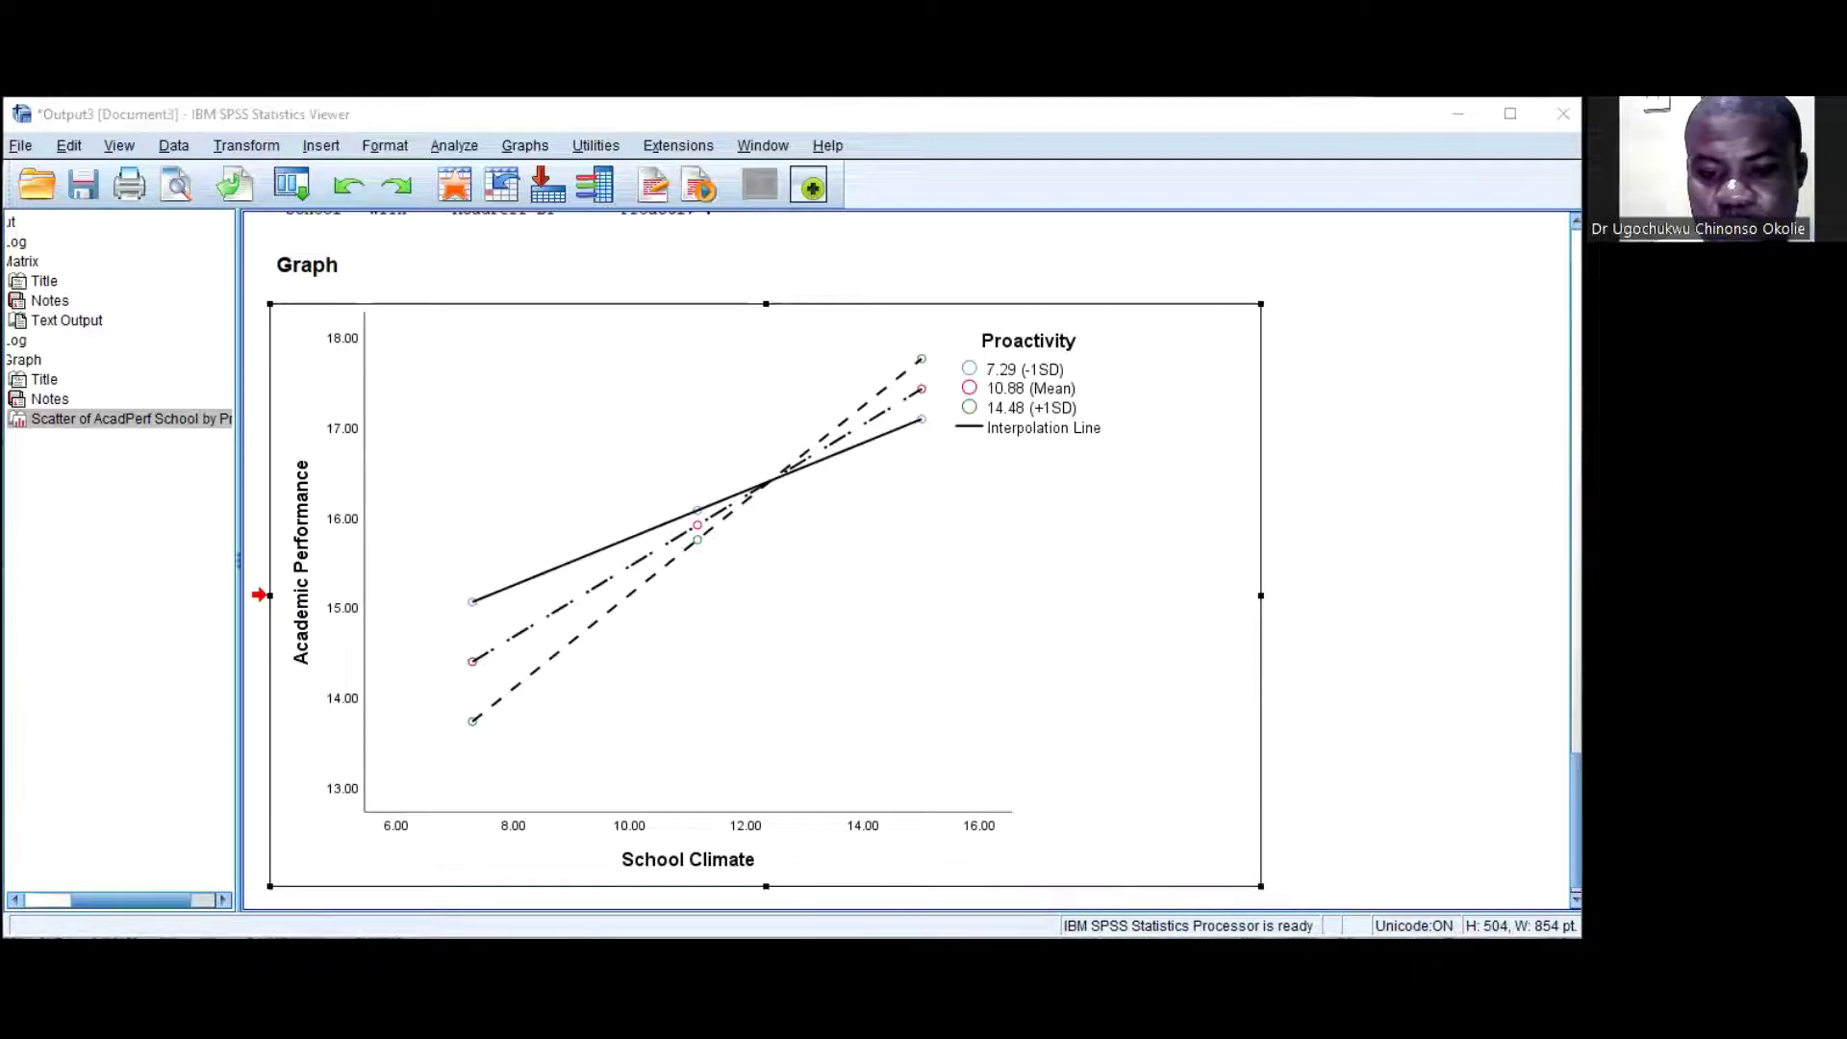
key(alt+Tab)
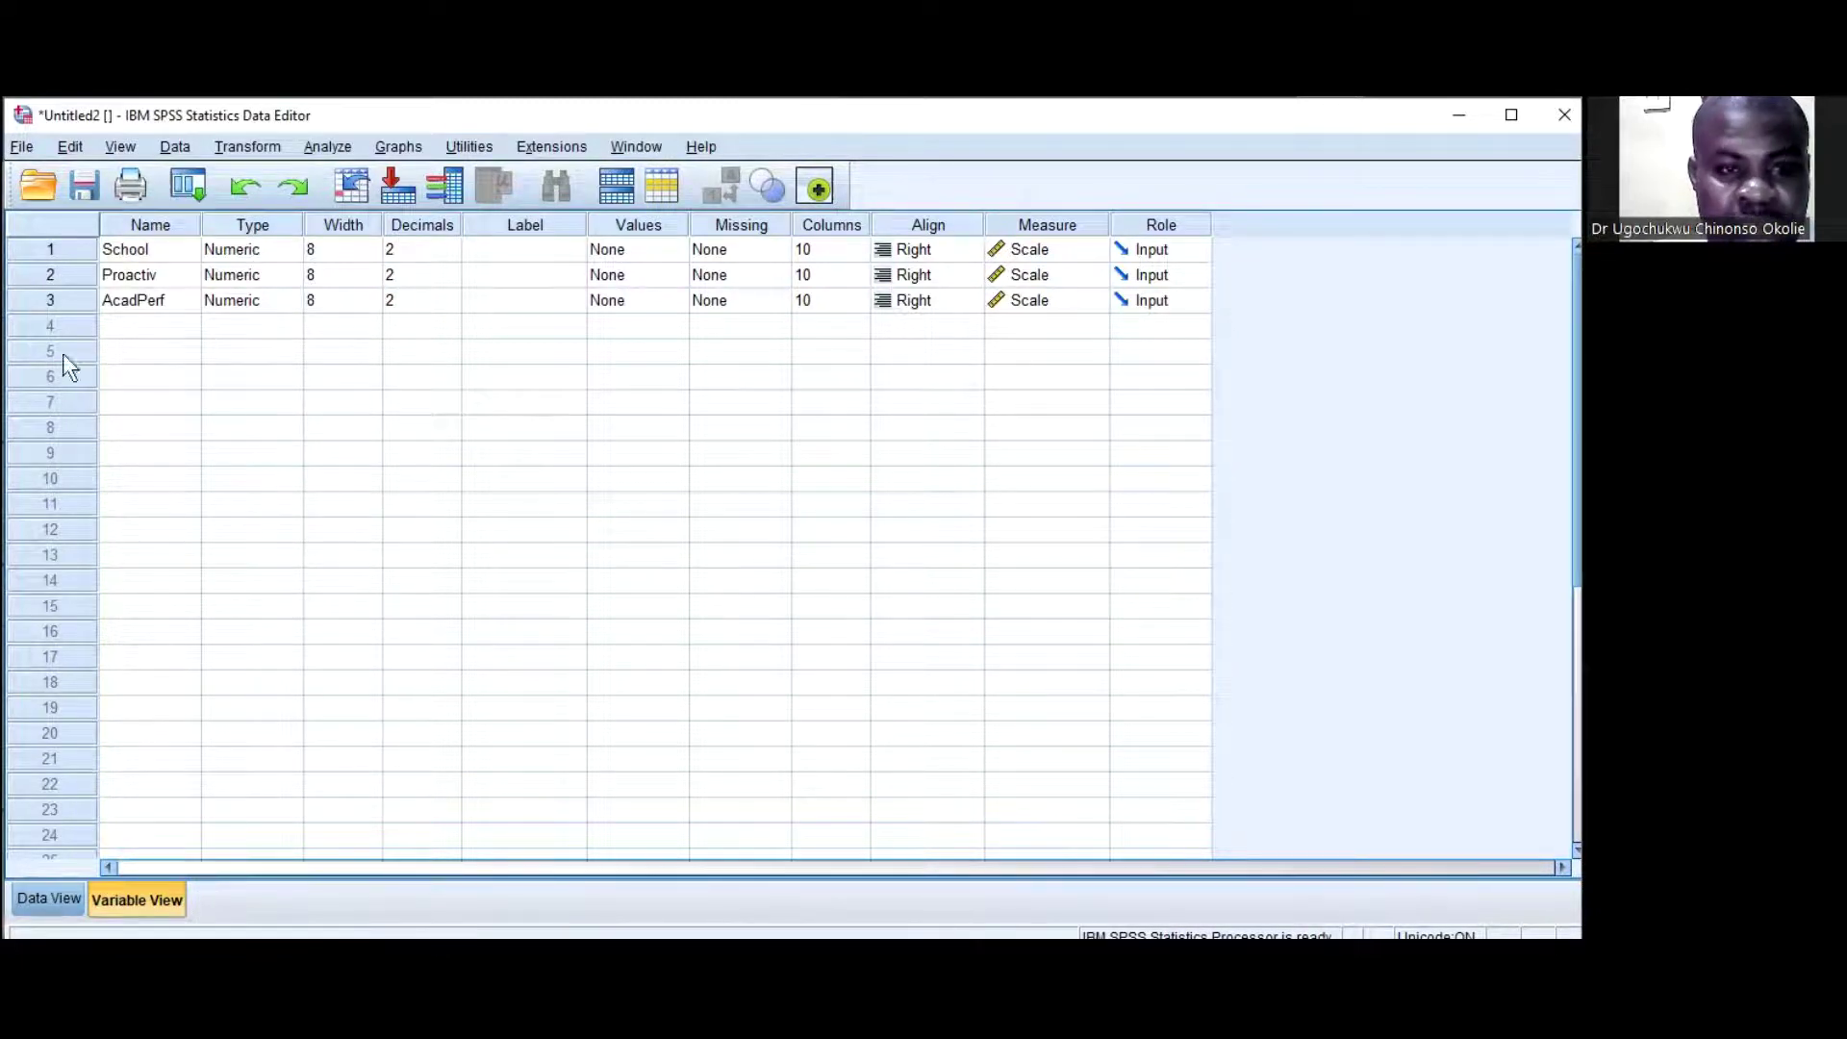
click(49, 897)
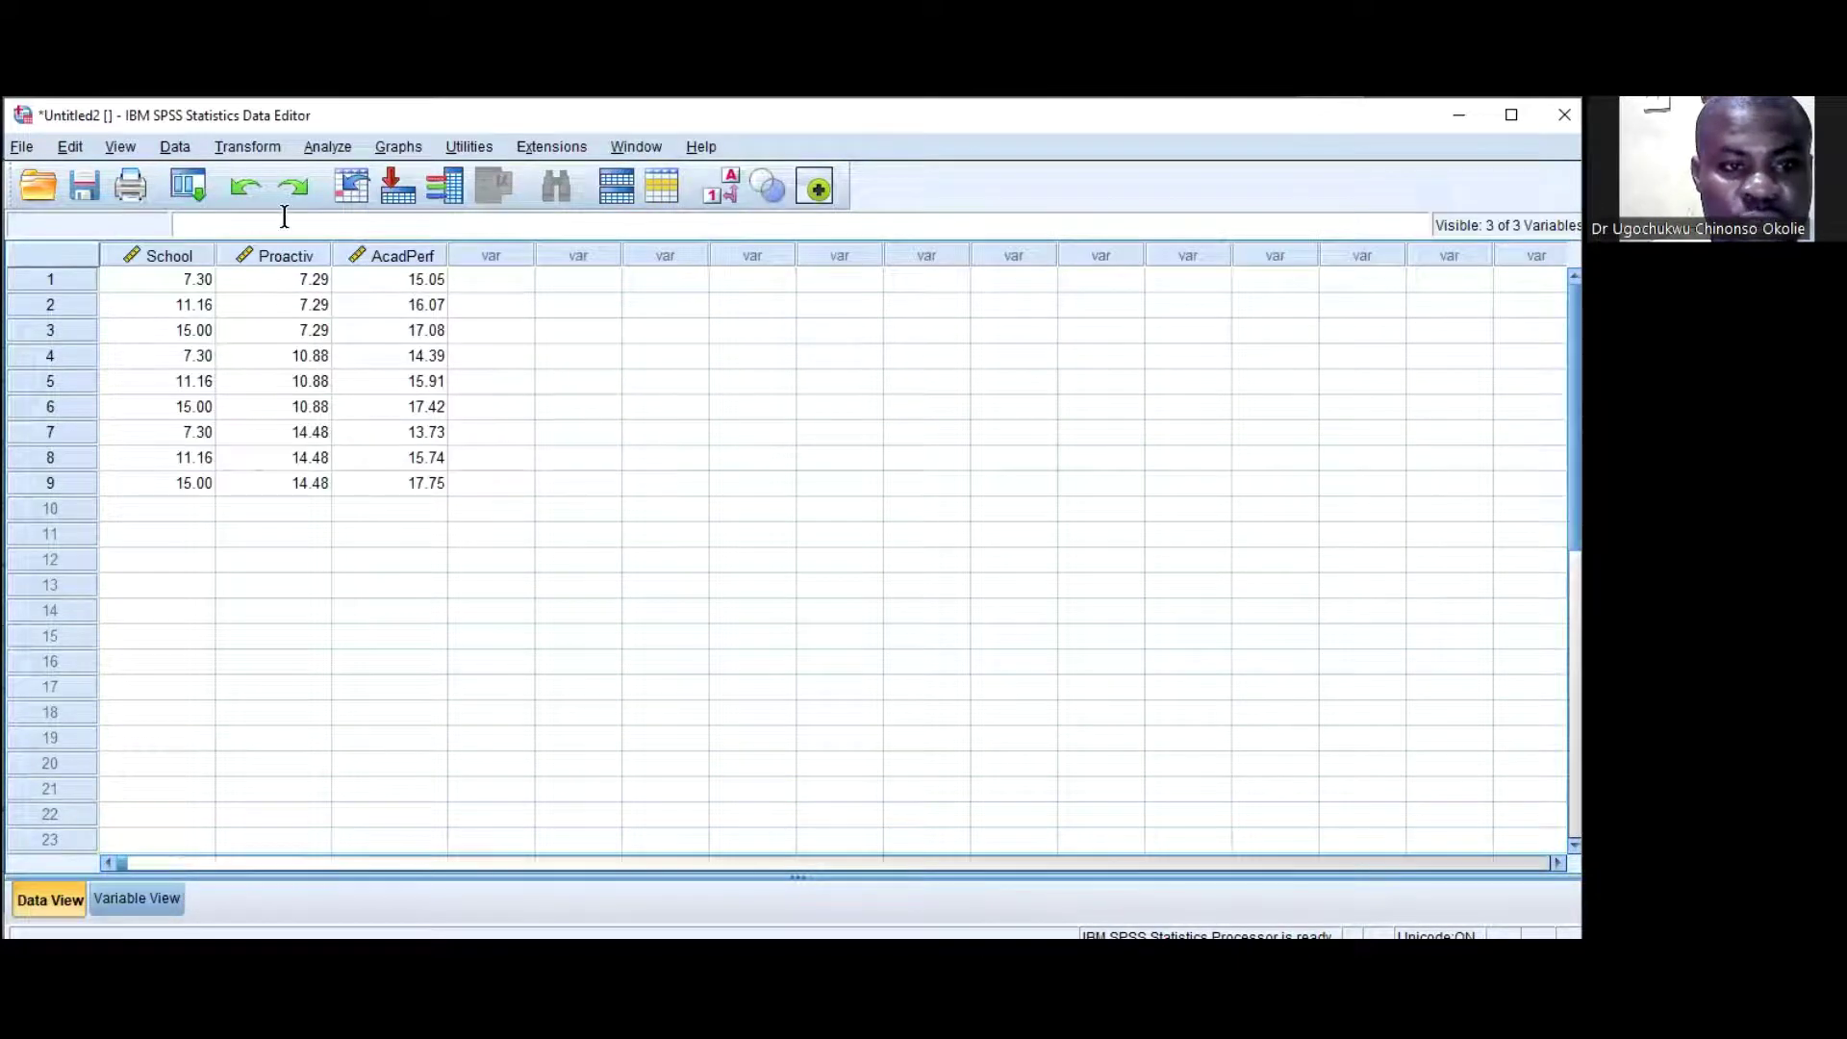
Start defining a legacy Multiple line chart that uses summaries for groups of cases.
click(402, 147)
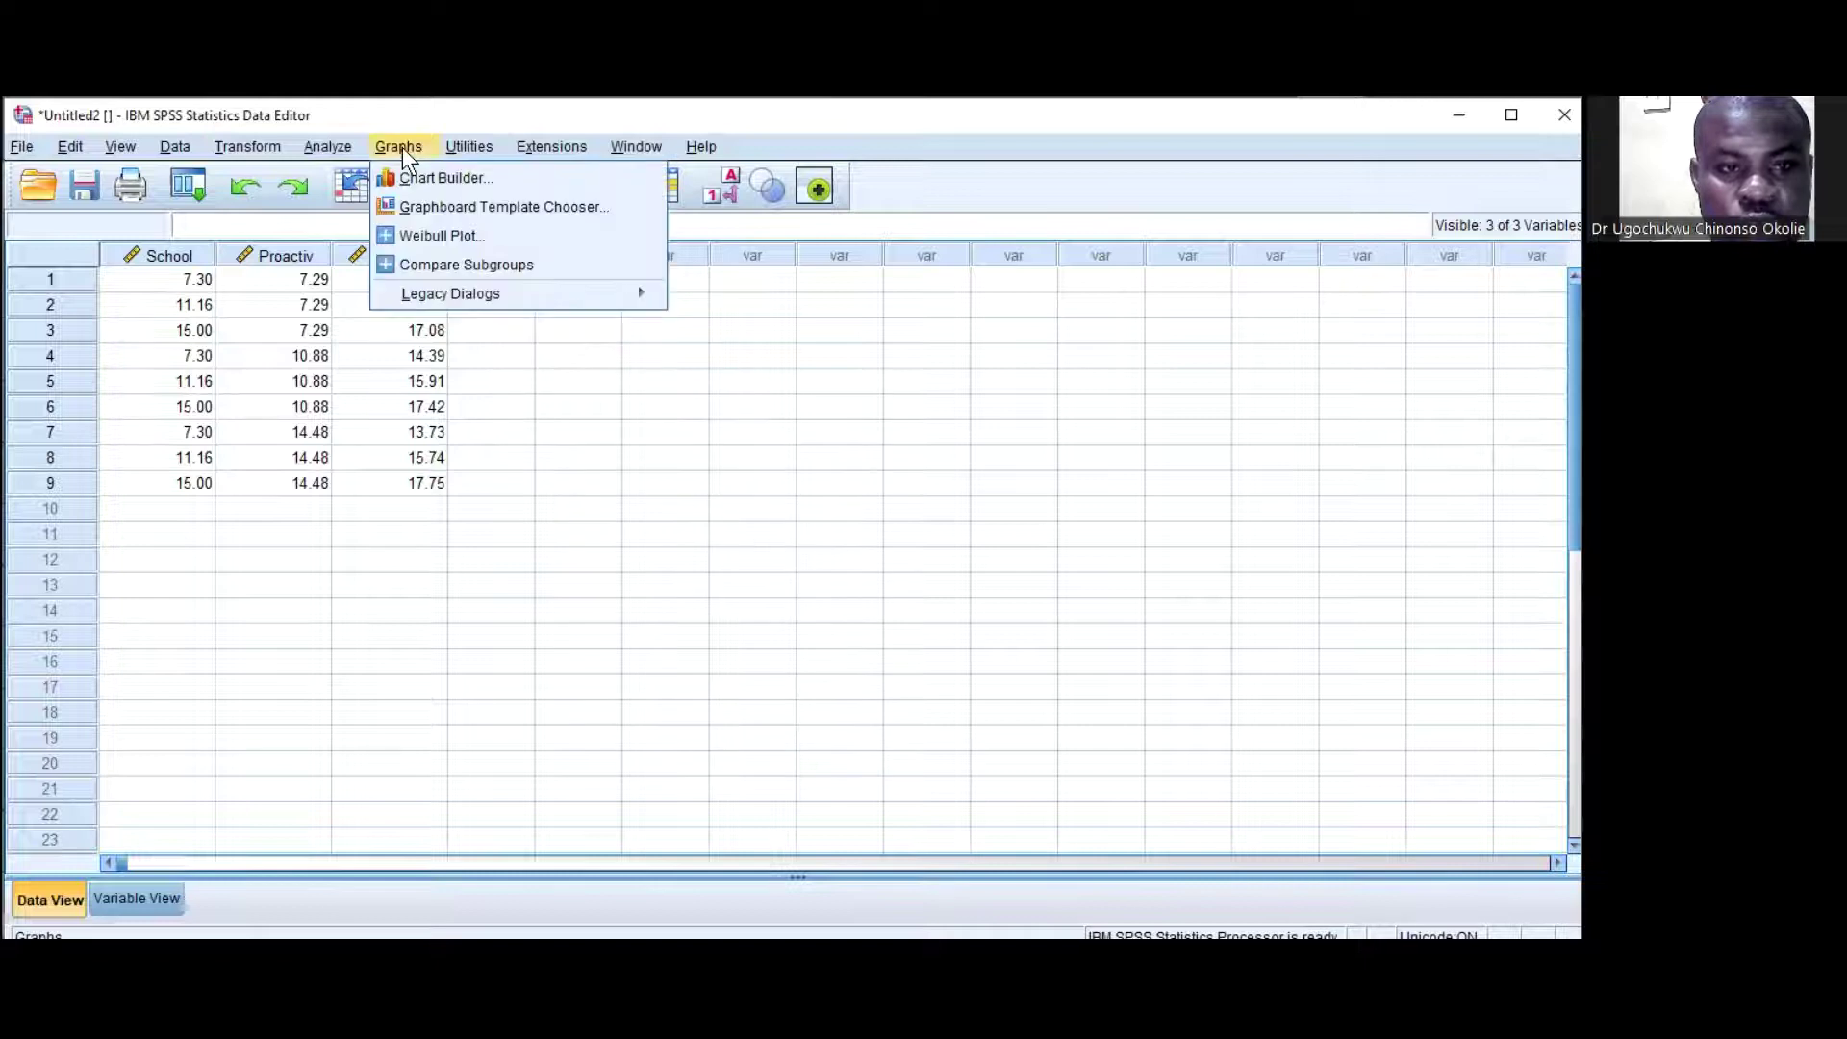
mouse_move(510, 302)
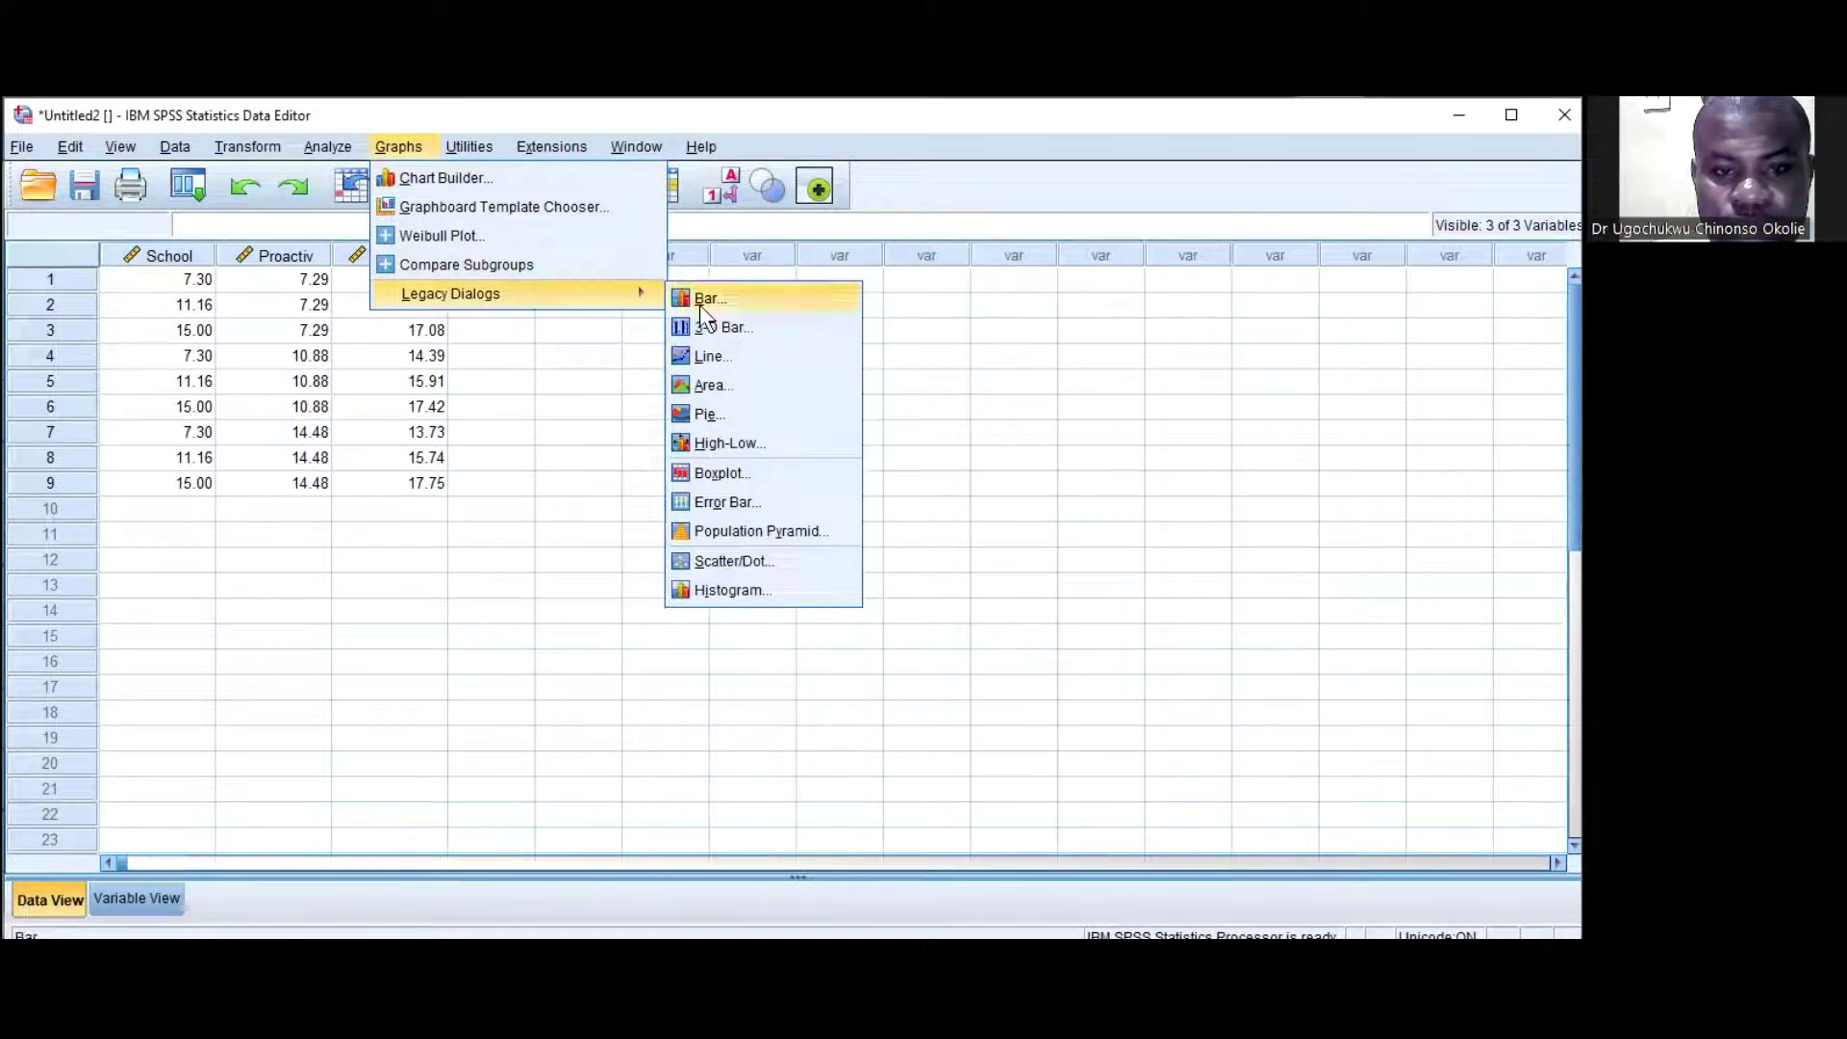
click(747, 364)
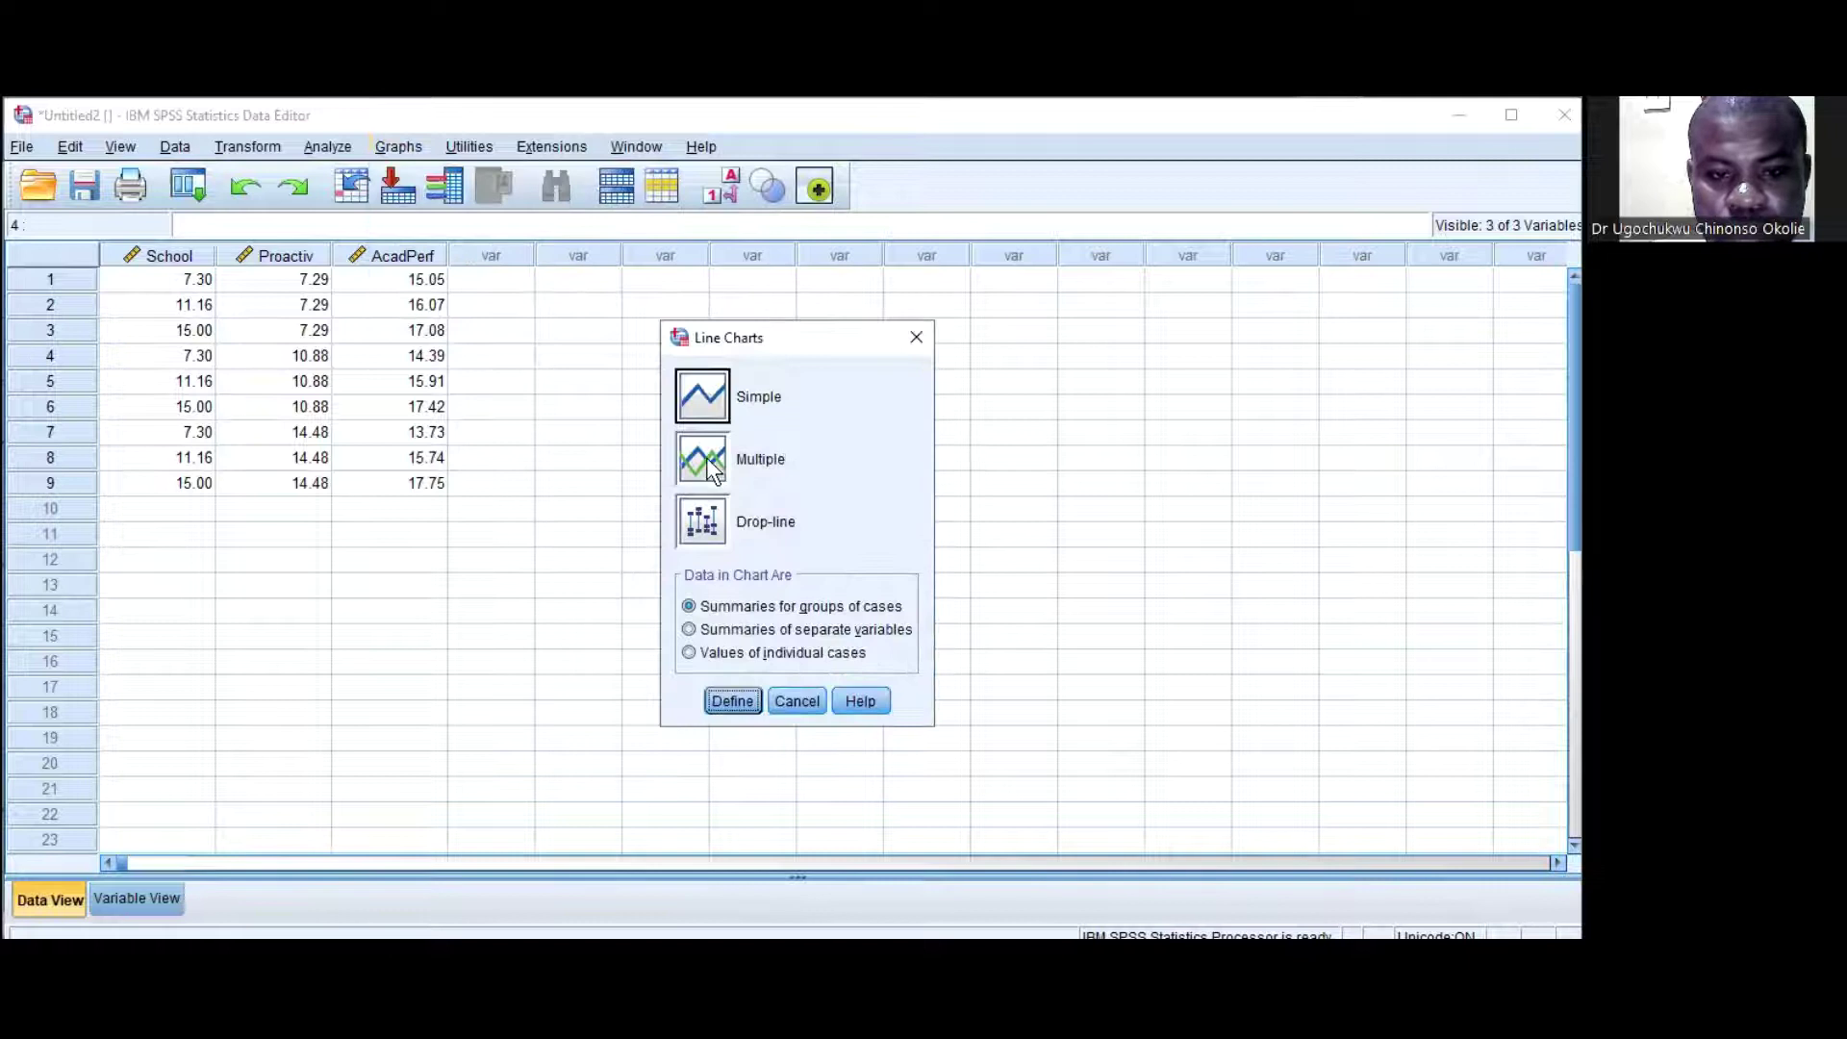
click(706, 458)
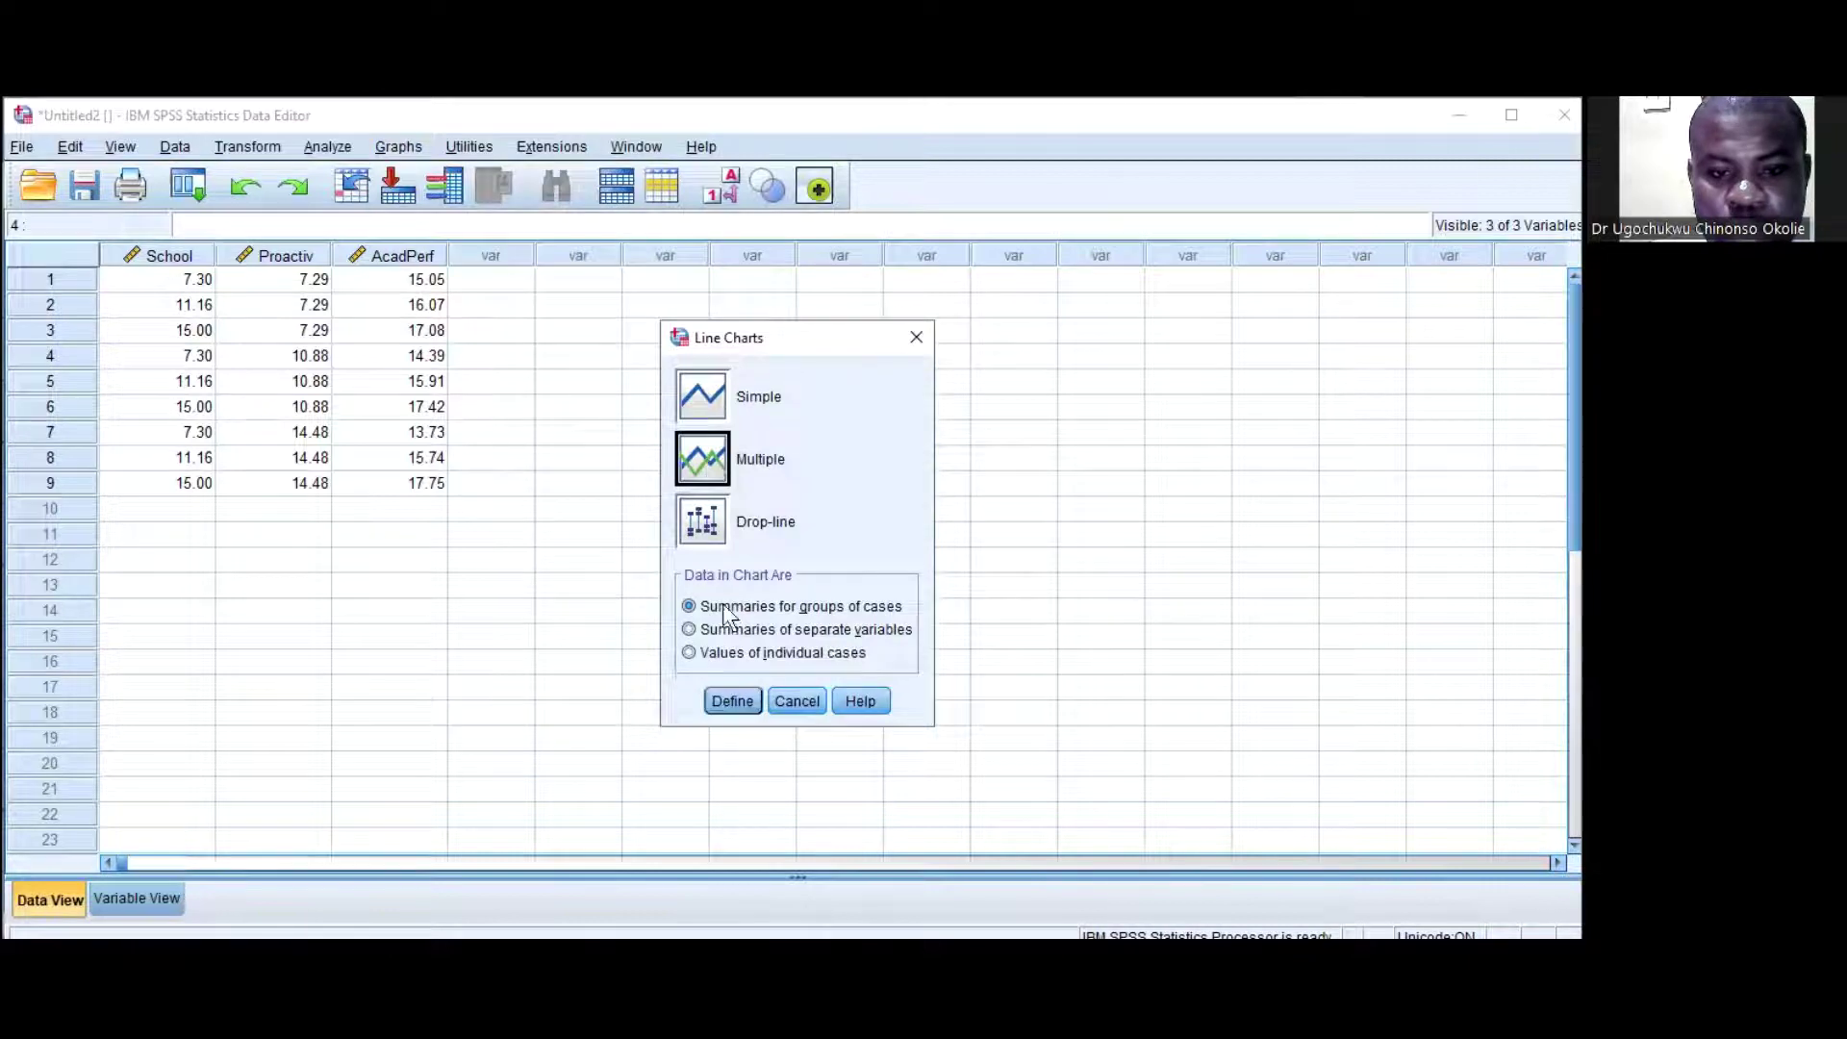
click(738, 695)
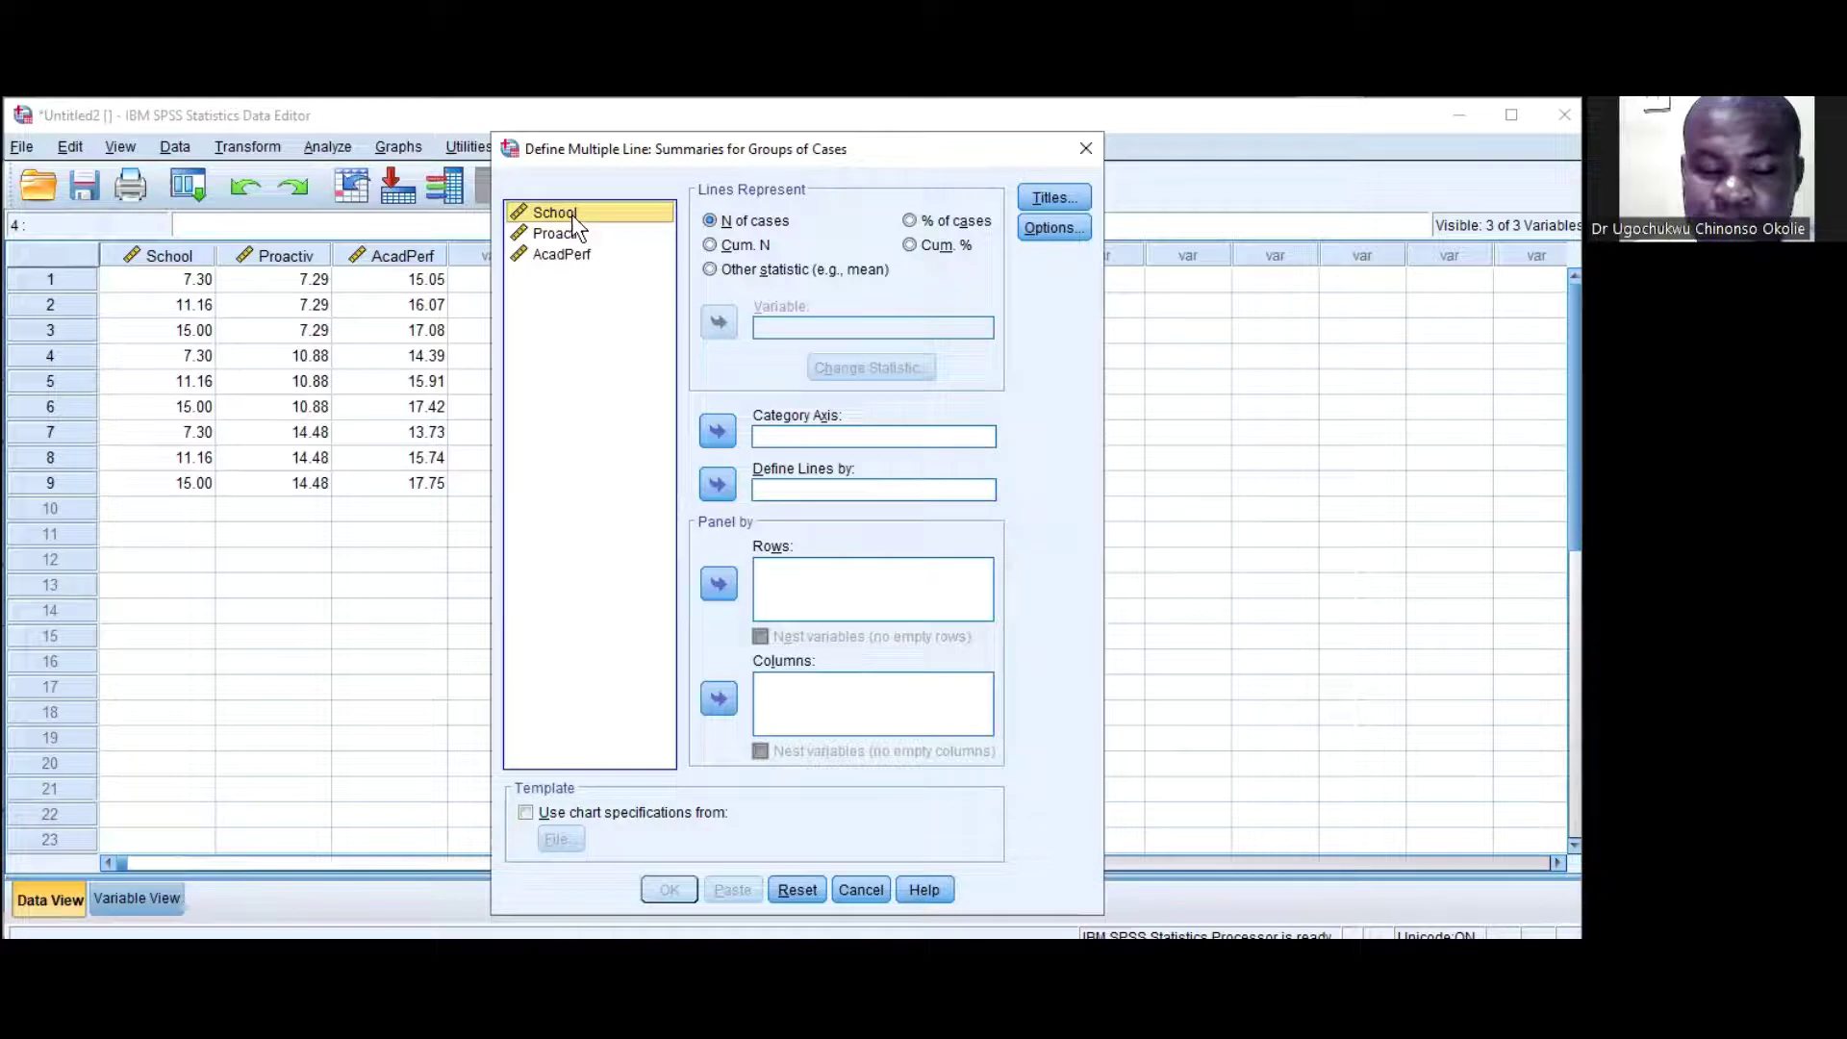
Generate the line chart with School as category axis, mean AcadPerf as the plotted statistic, and lines defined by Proactiv.
click(727, 430)
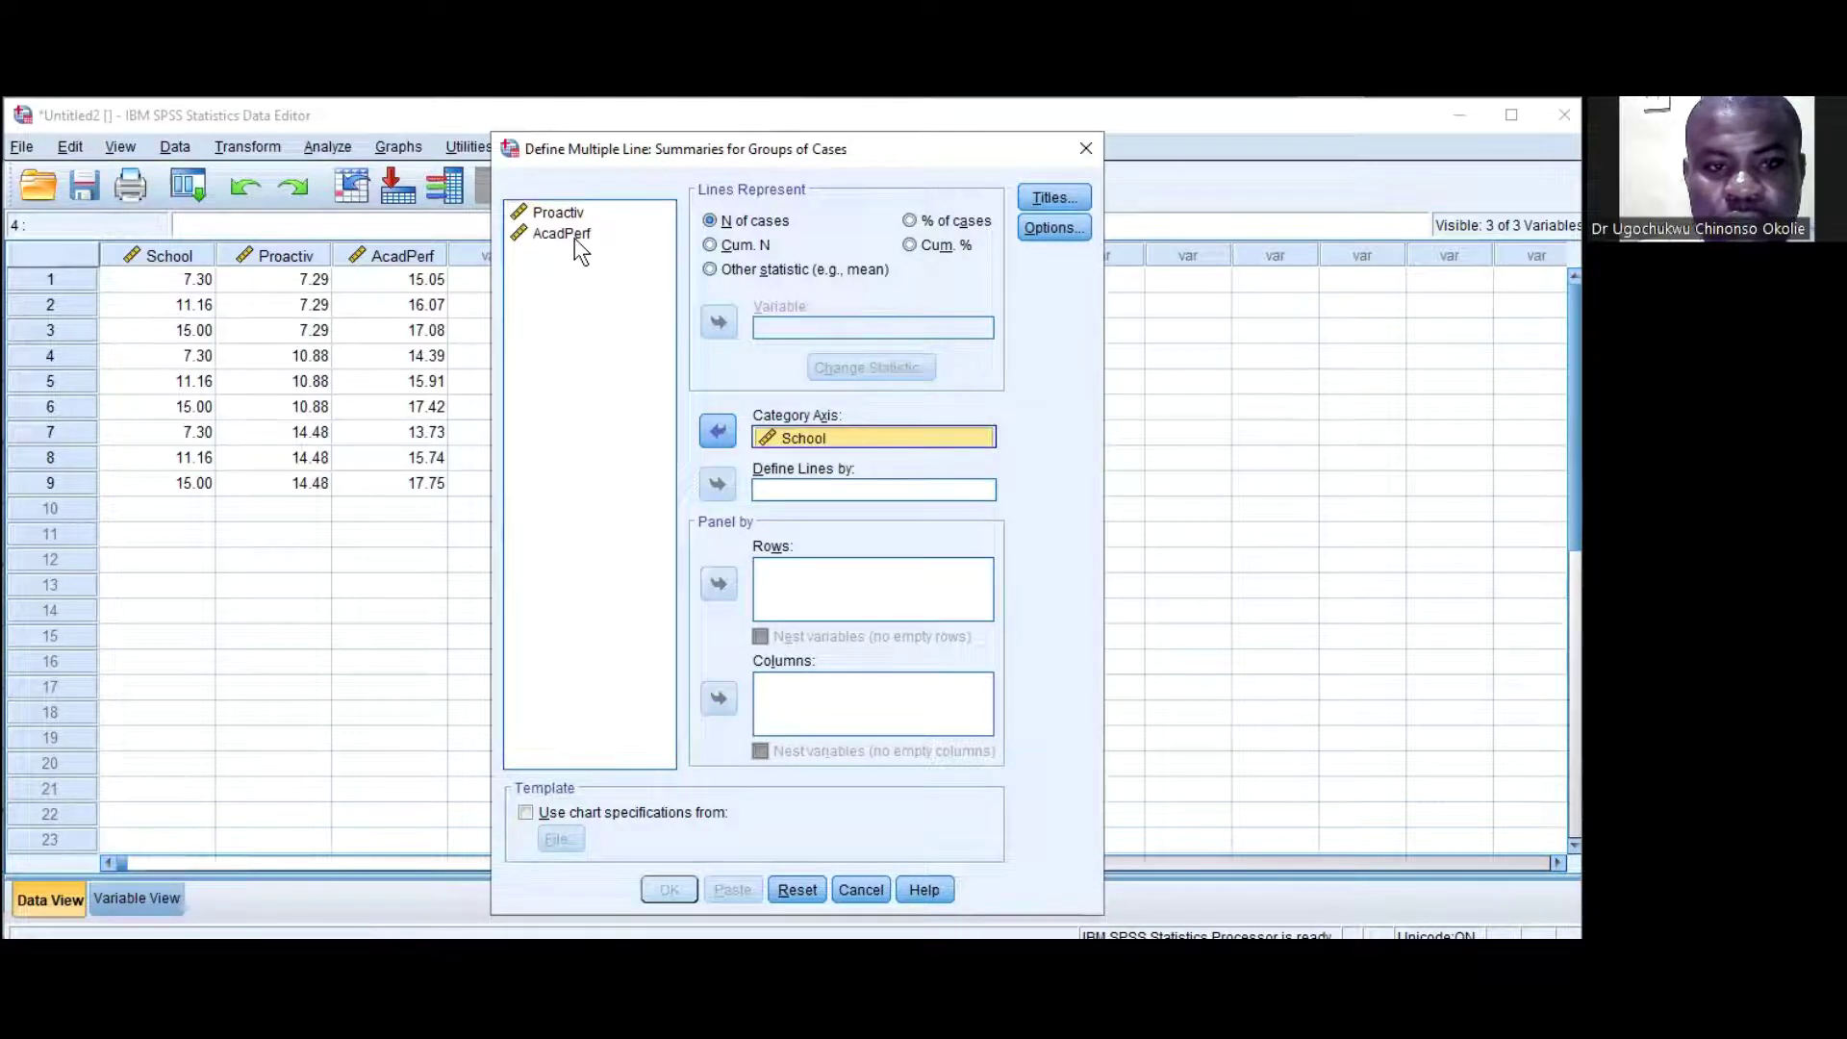
click(576, 238)
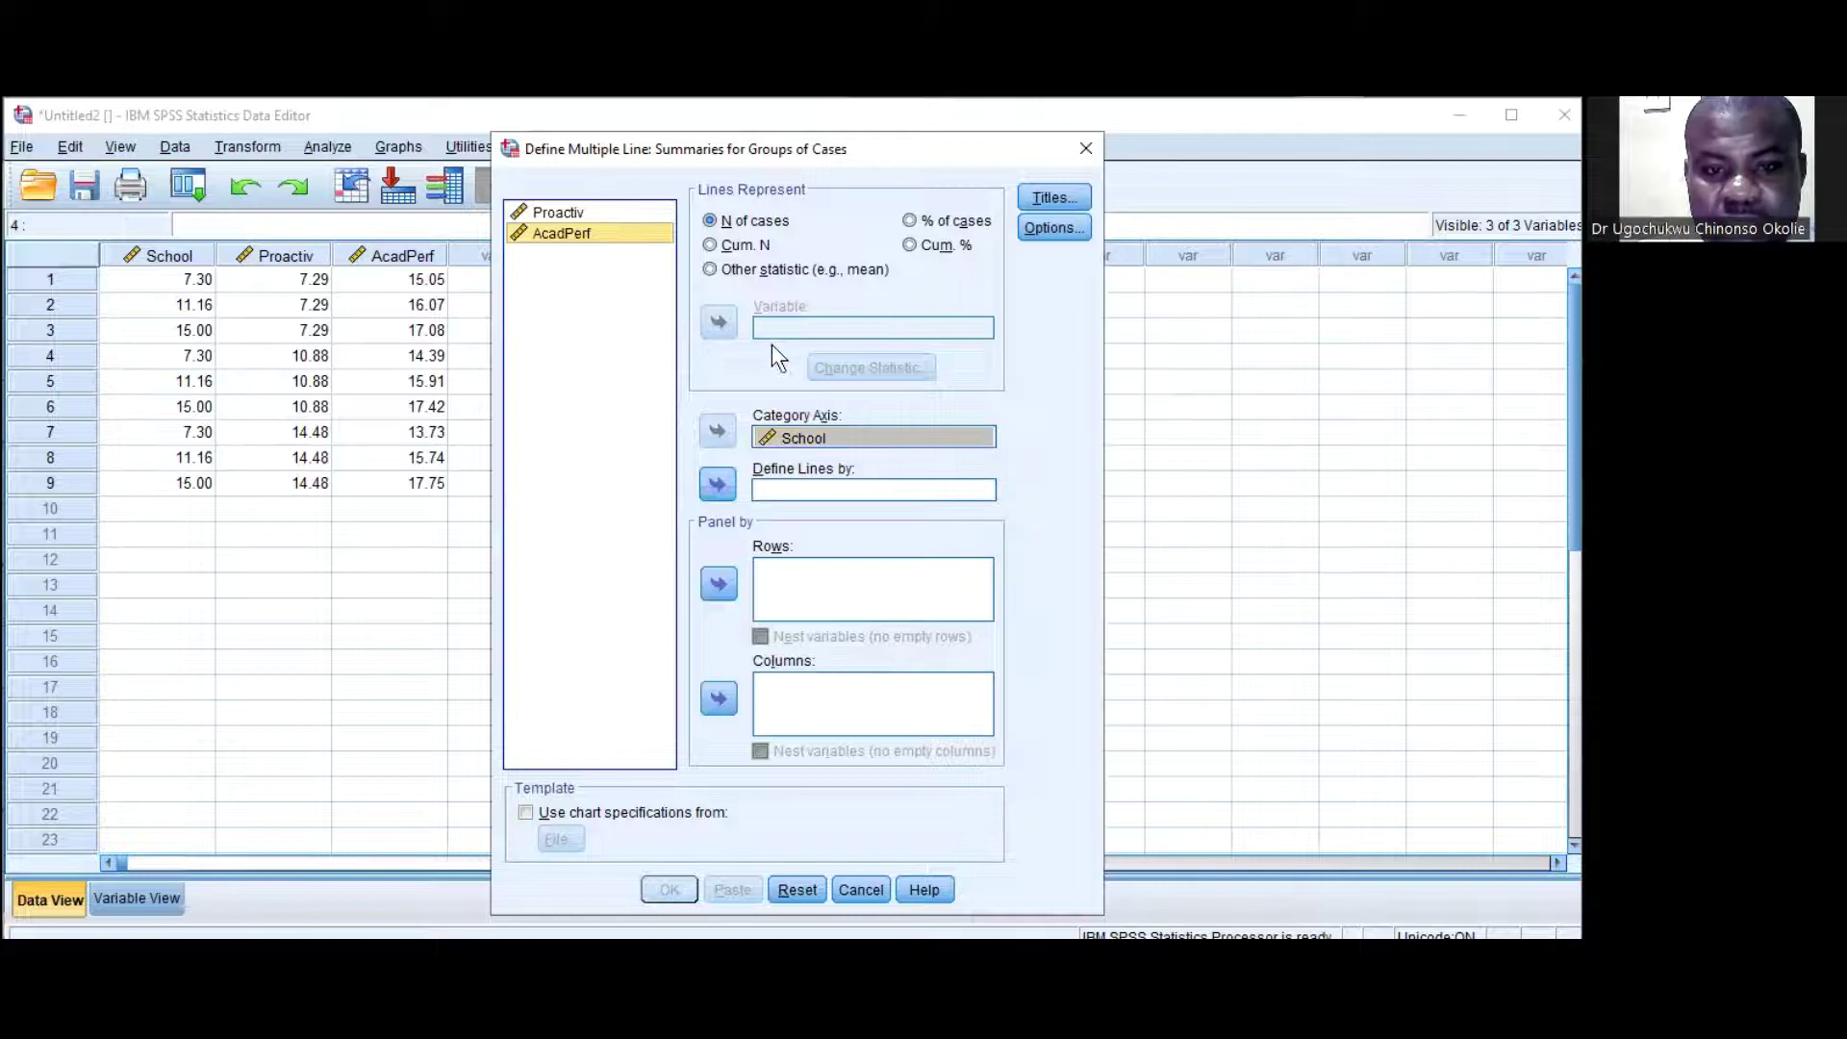
click(711, 269)
click(567, 235)
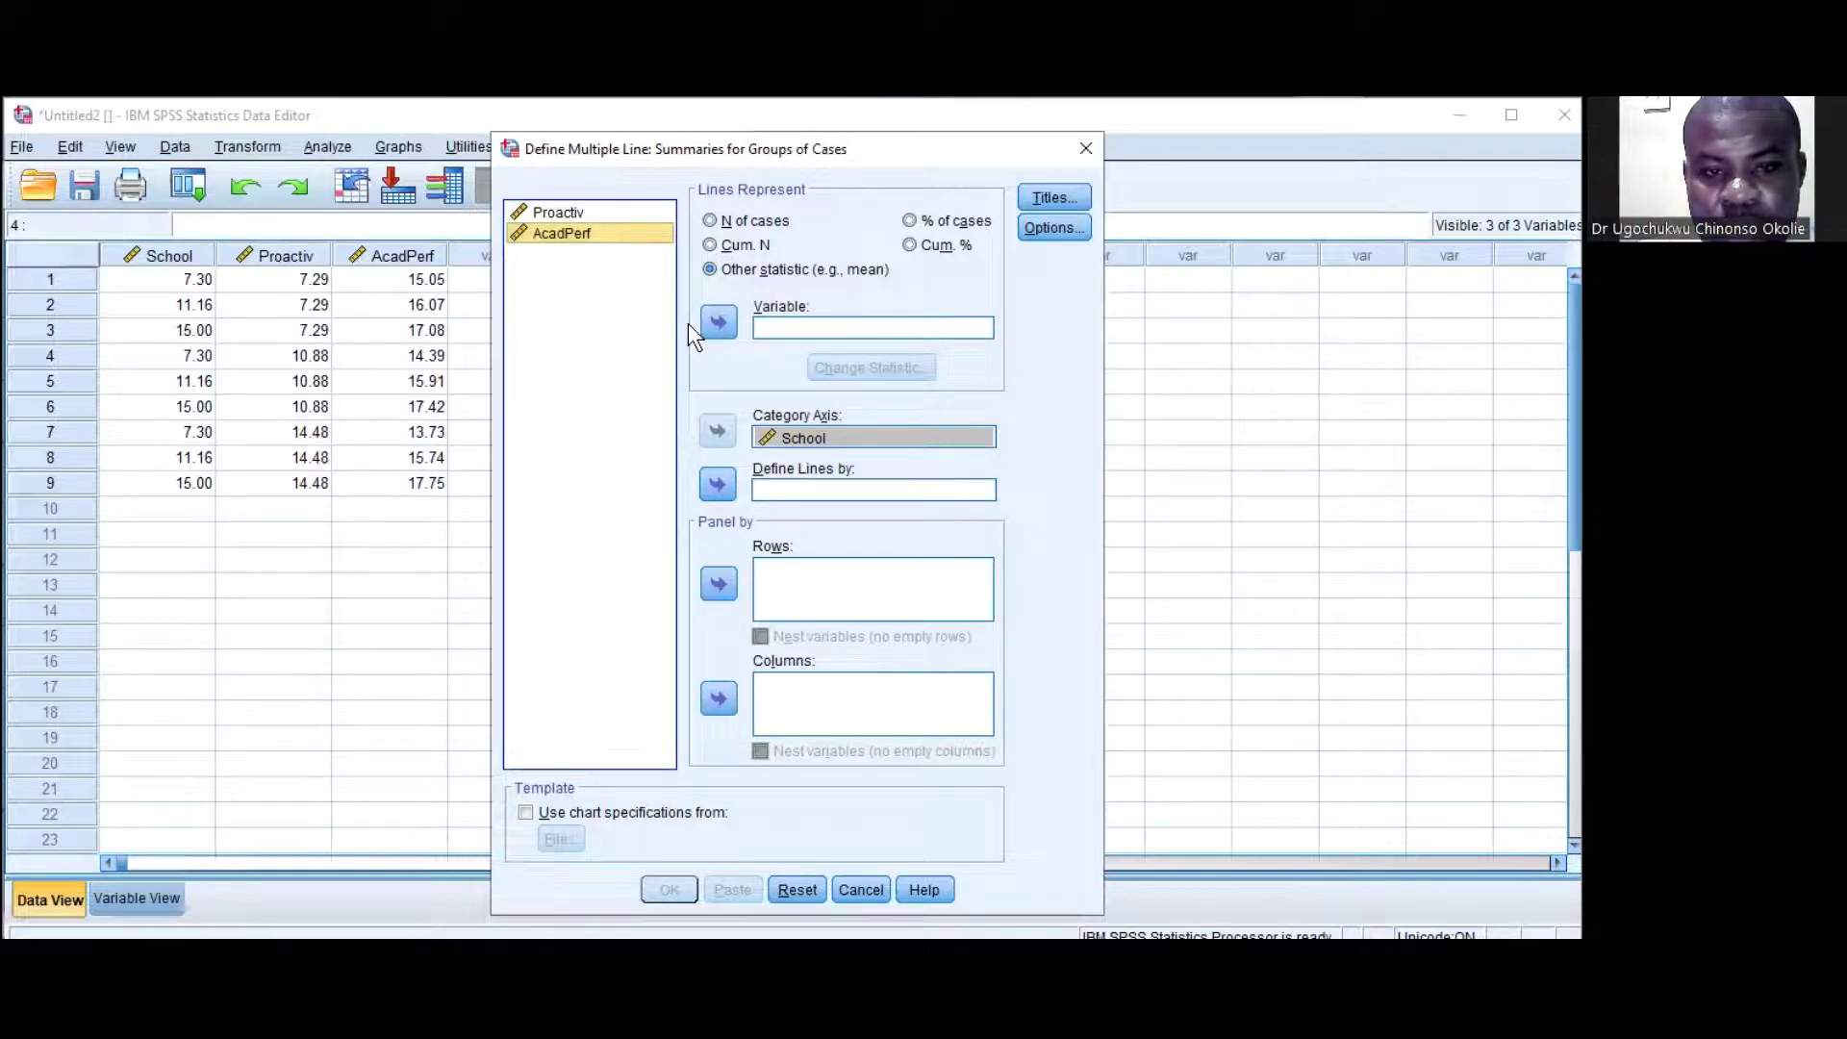
click(719, 322)
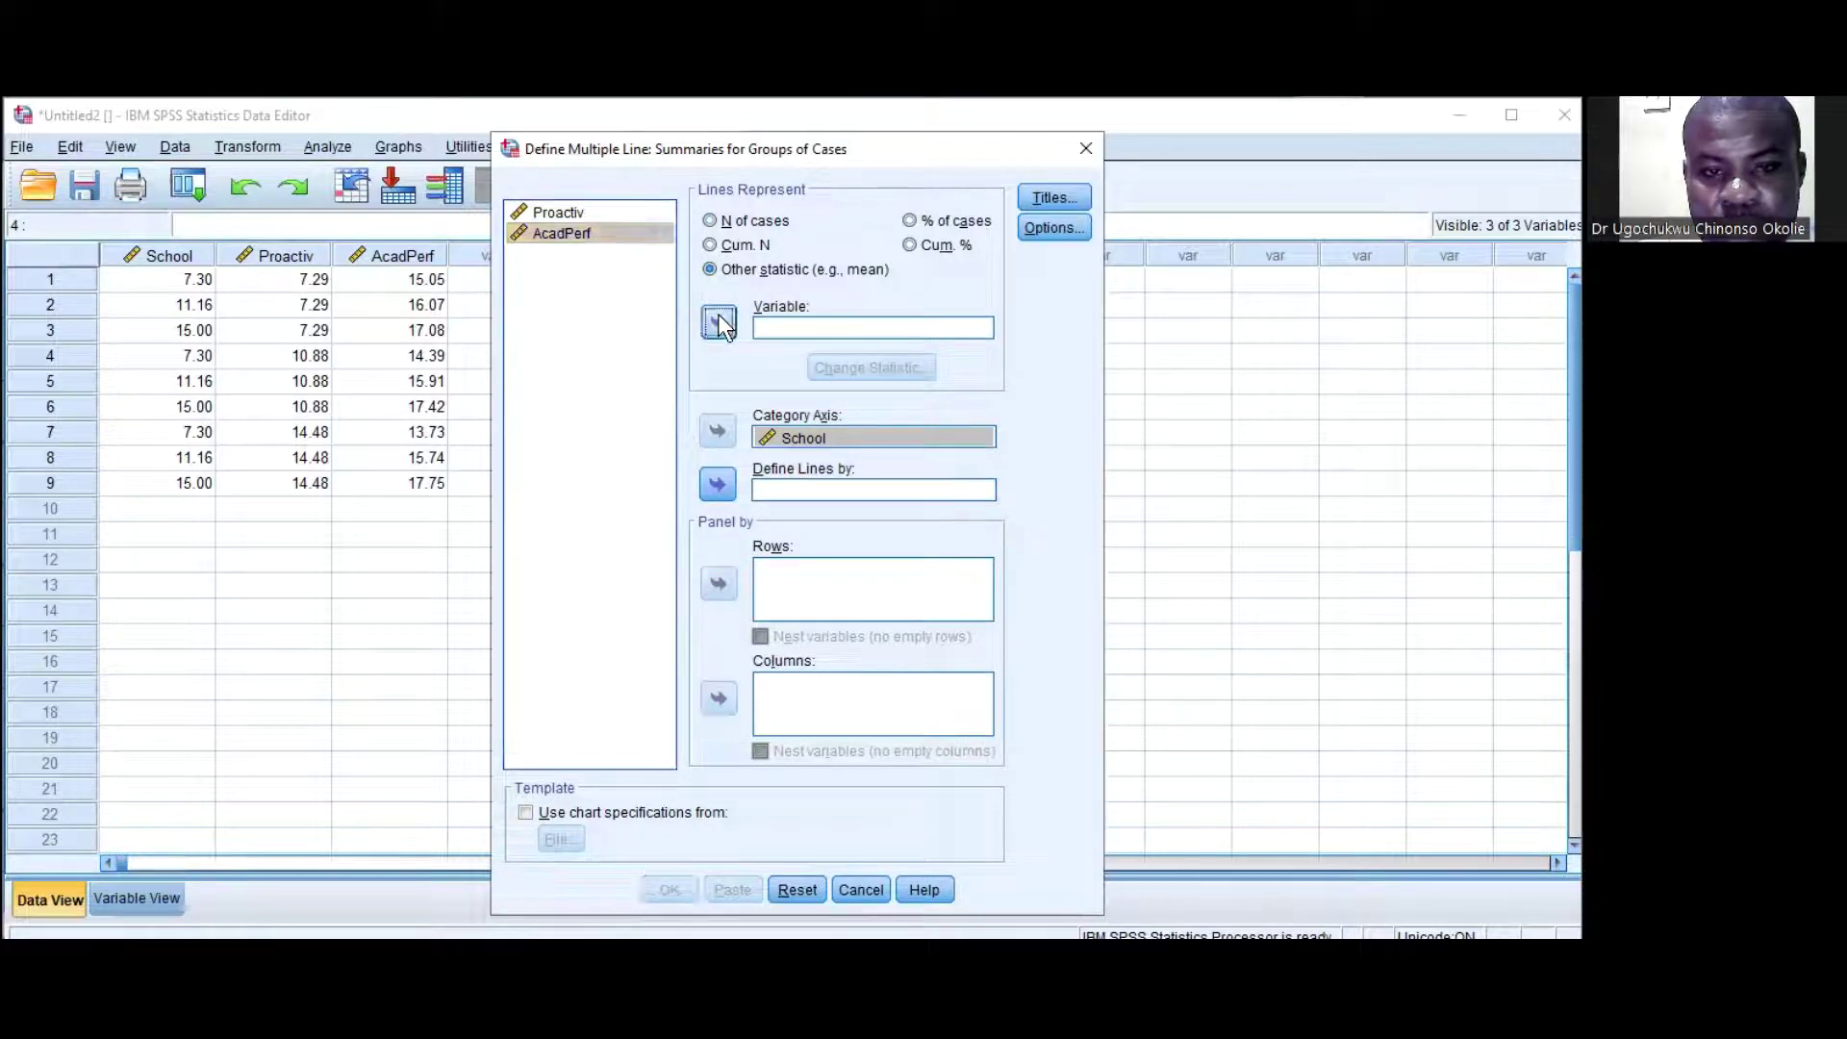
click(581, 212)
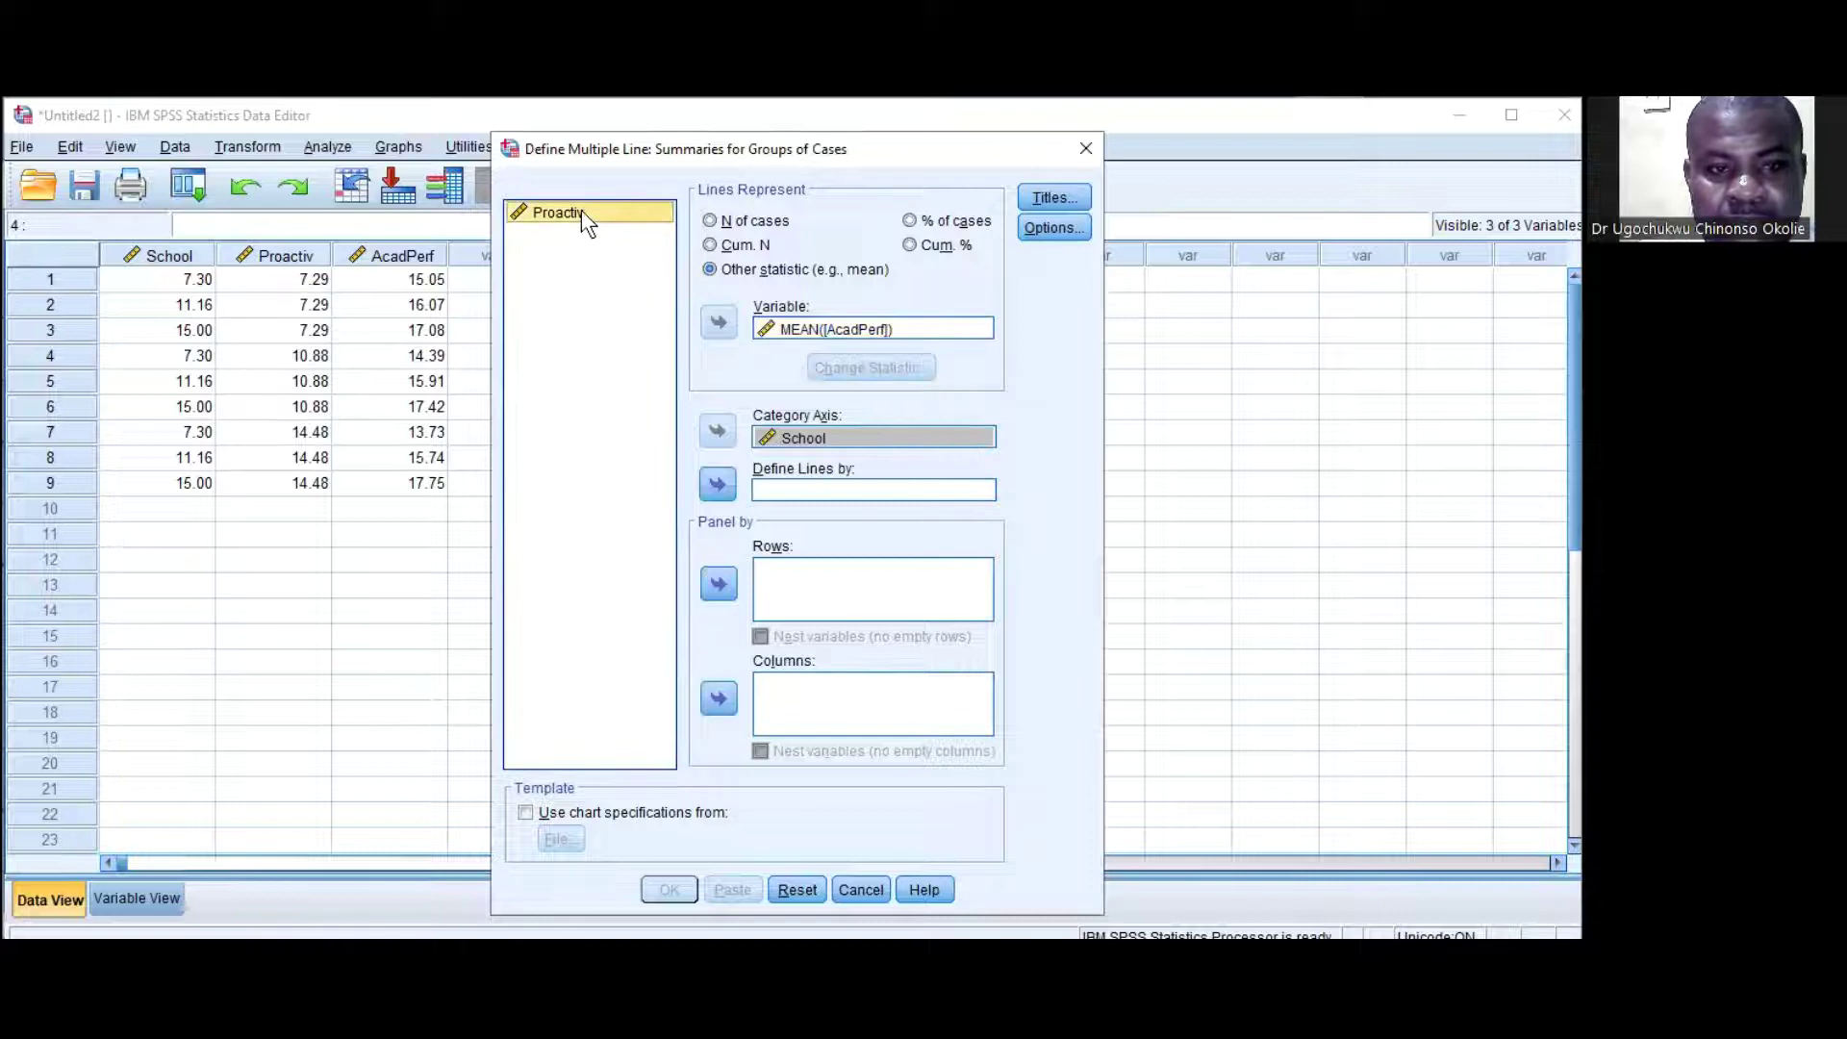
click(718, 487)
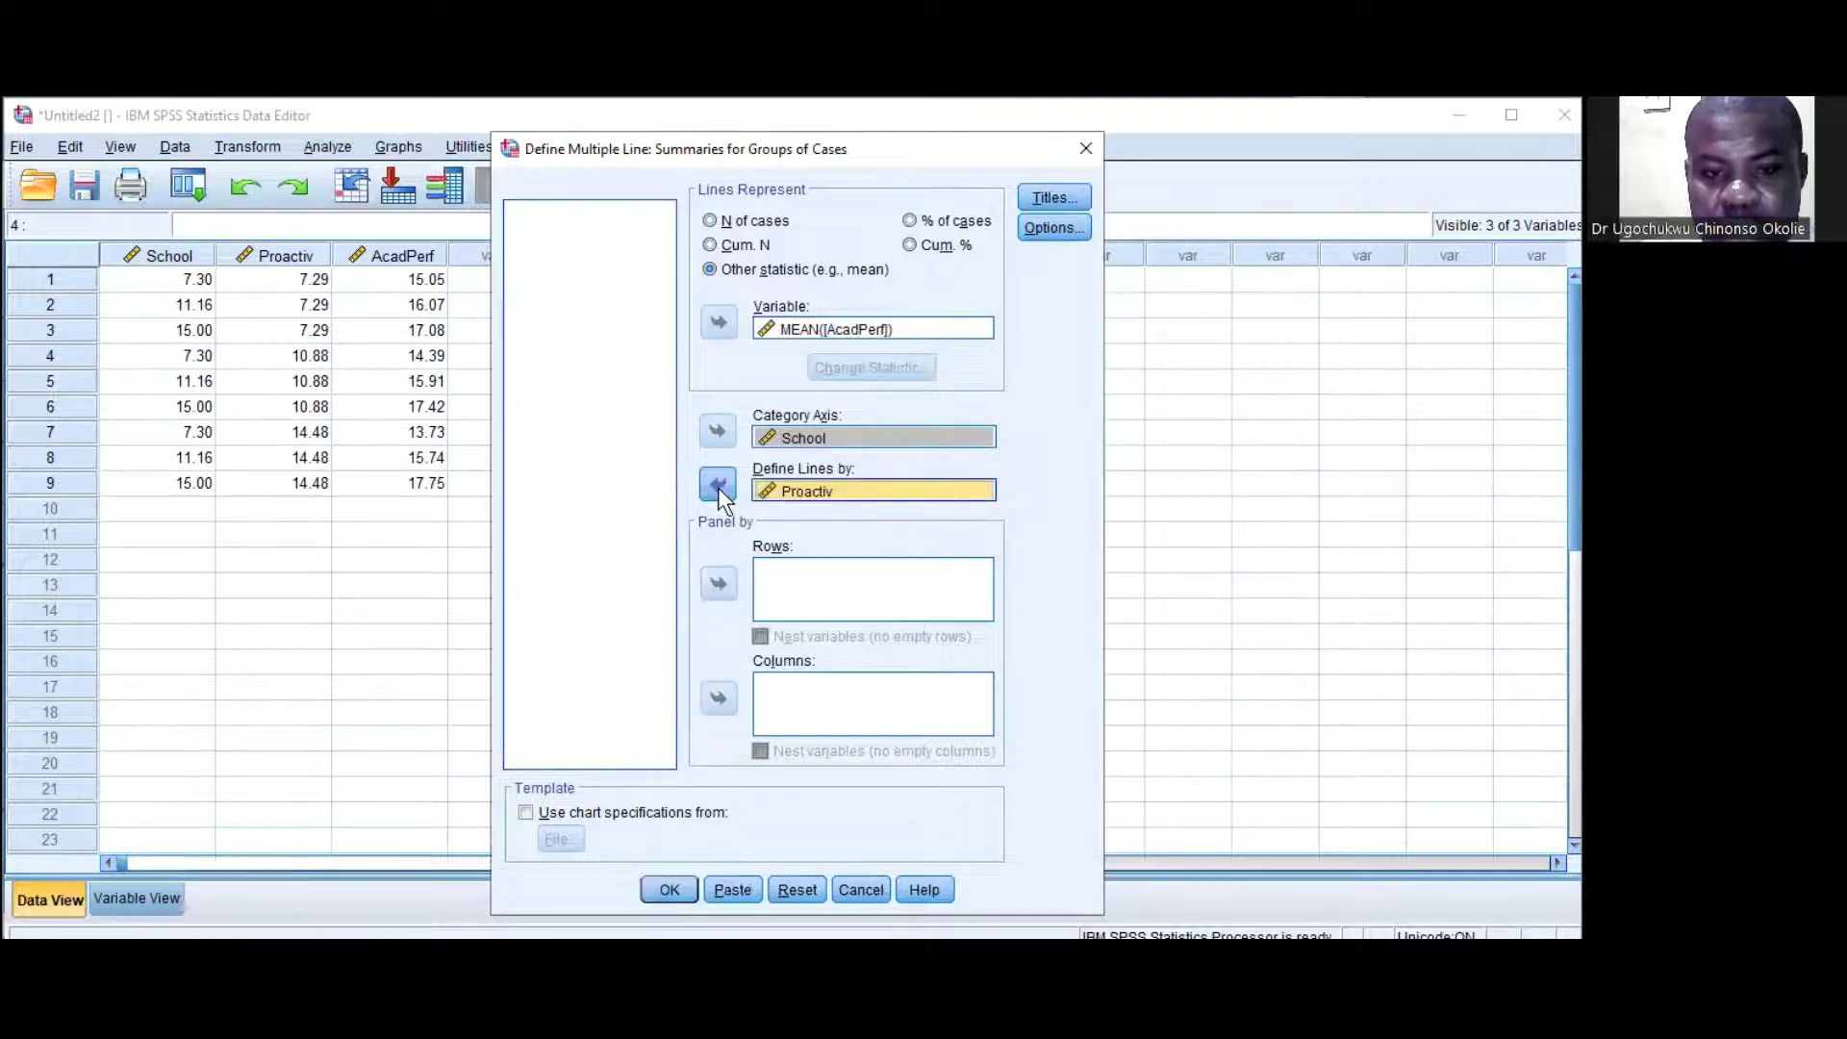
click(669, 888)
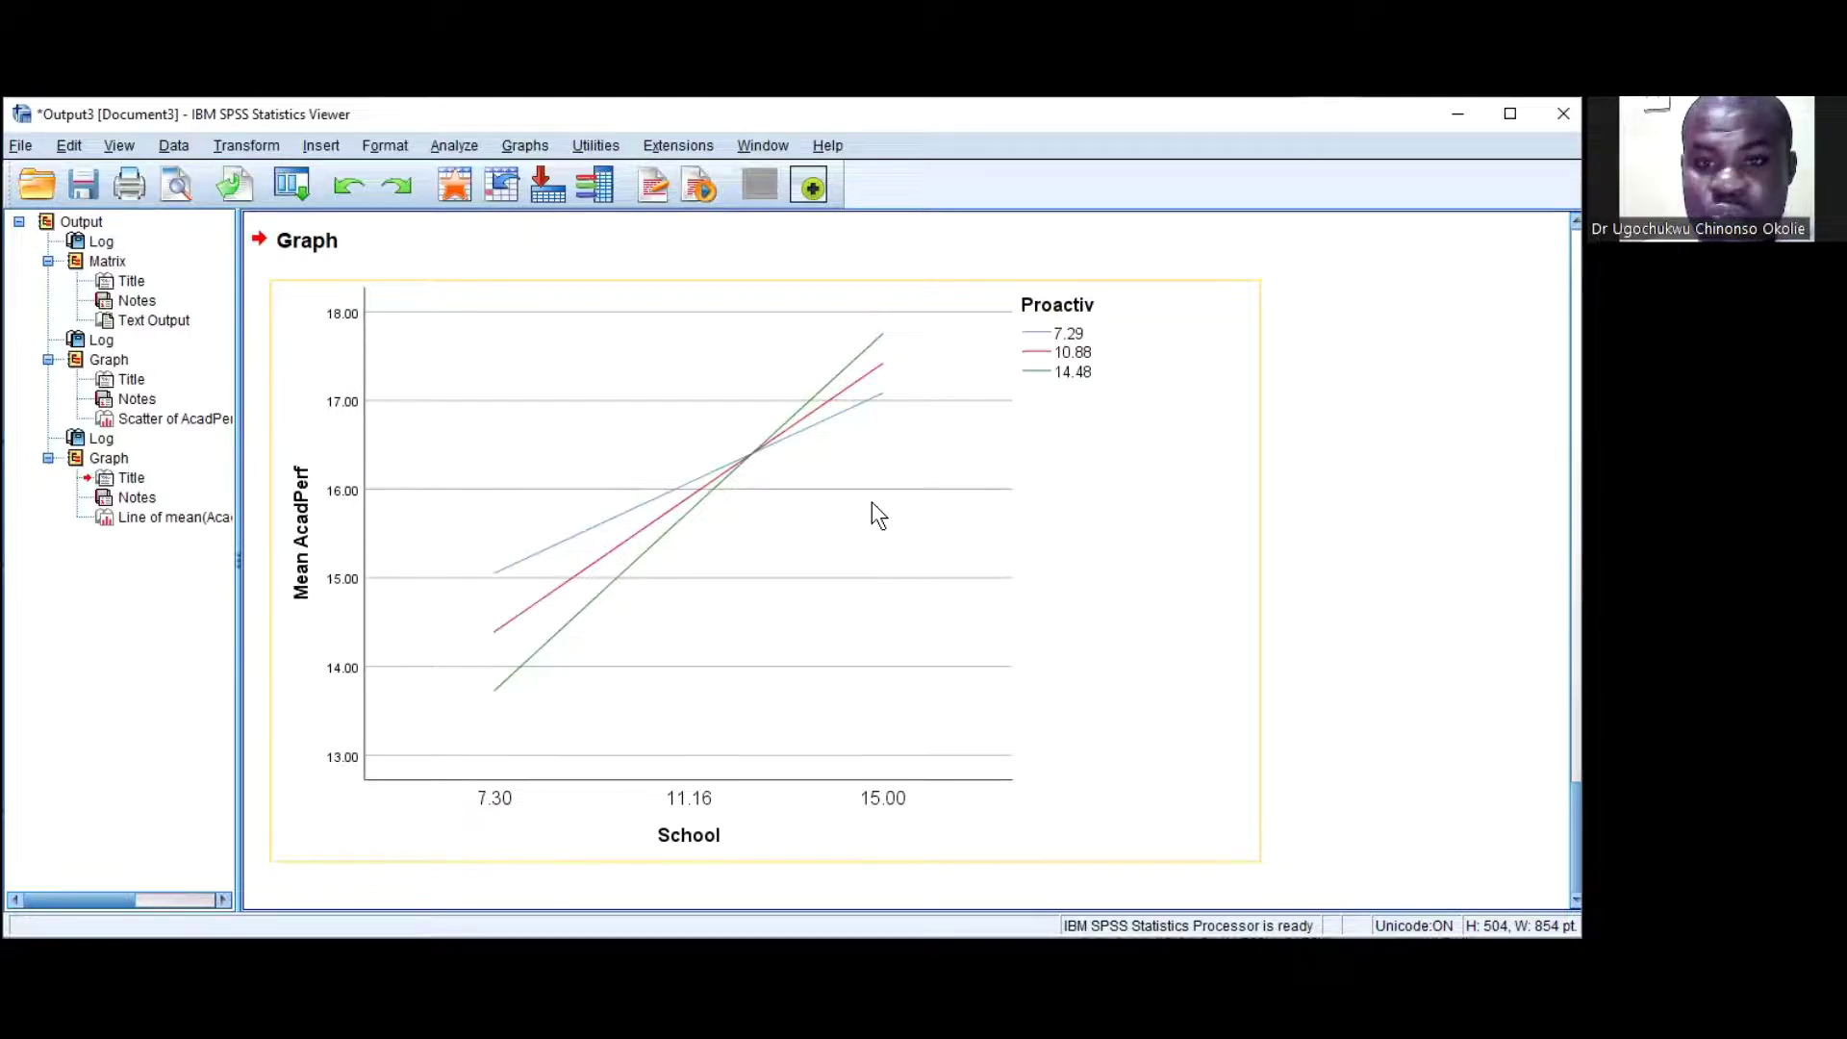
Compare the new line chart with the earlier scatterplot, open the line chart for editing and hide its grid lines.
scroll(871, 502, up, 10)
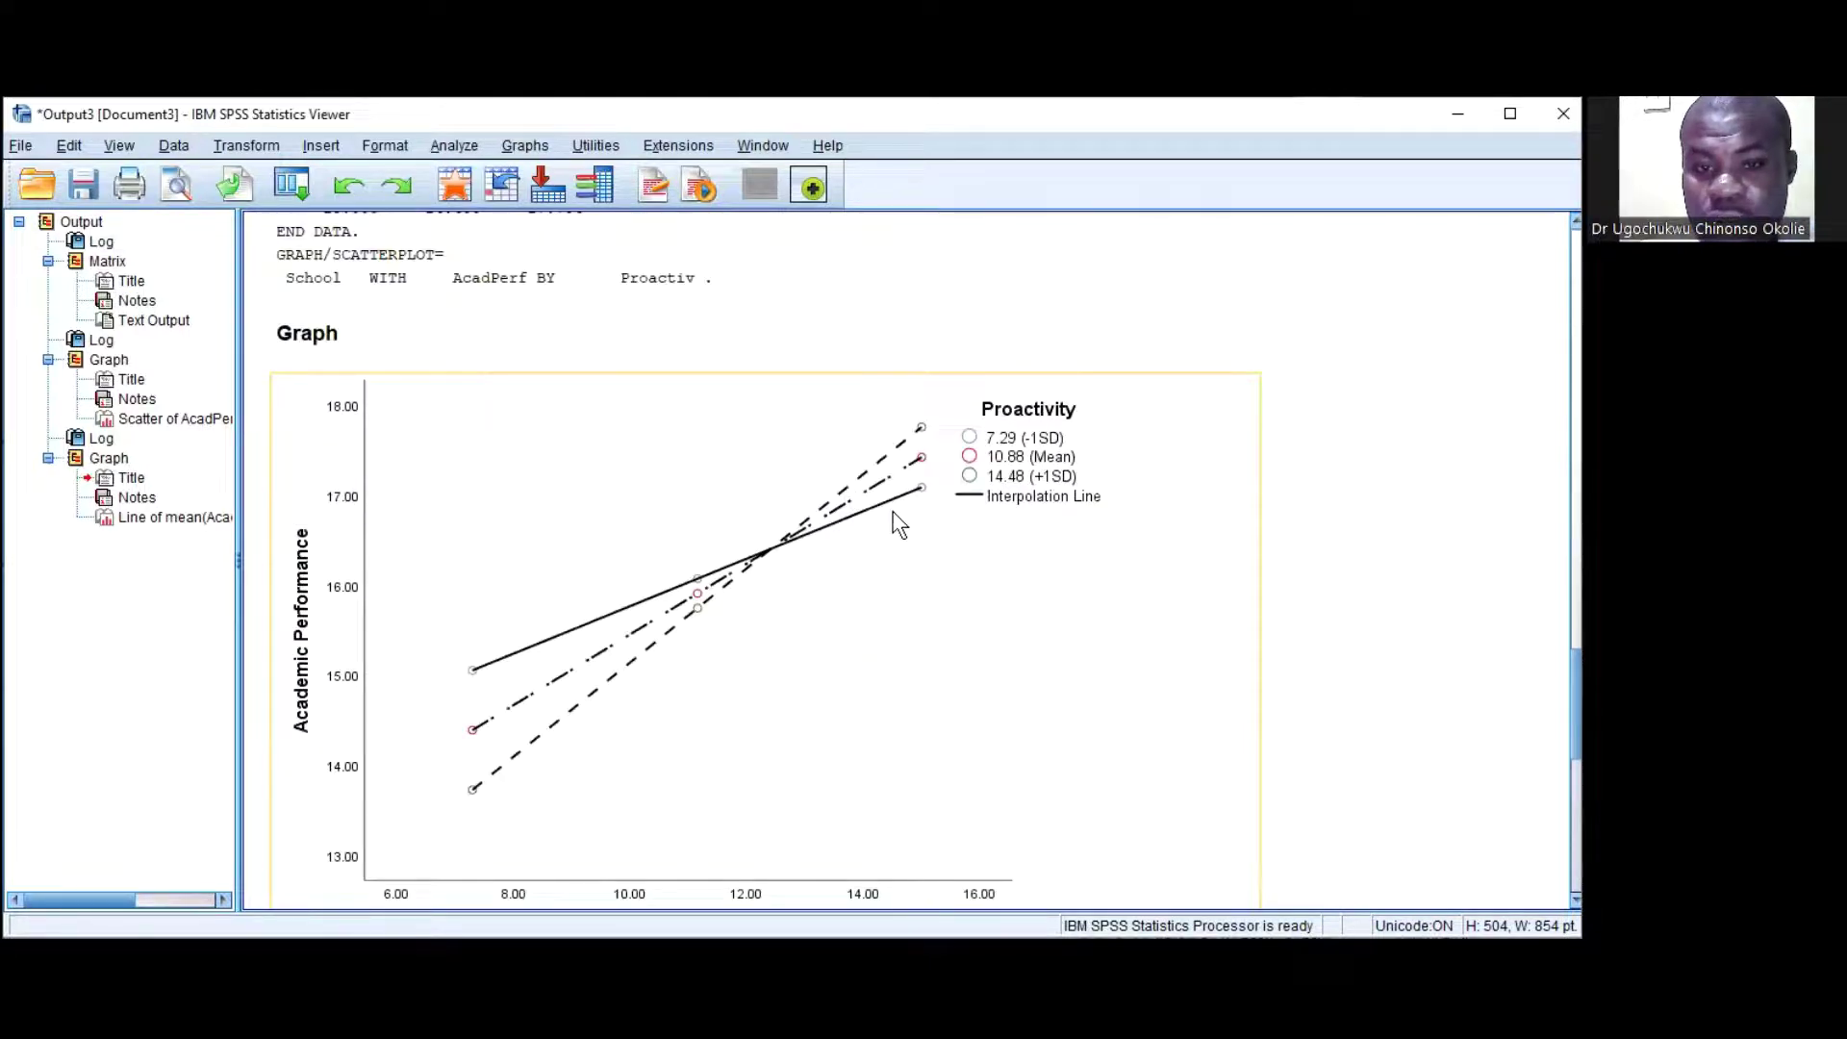
scroll(902, 524, down, 10)
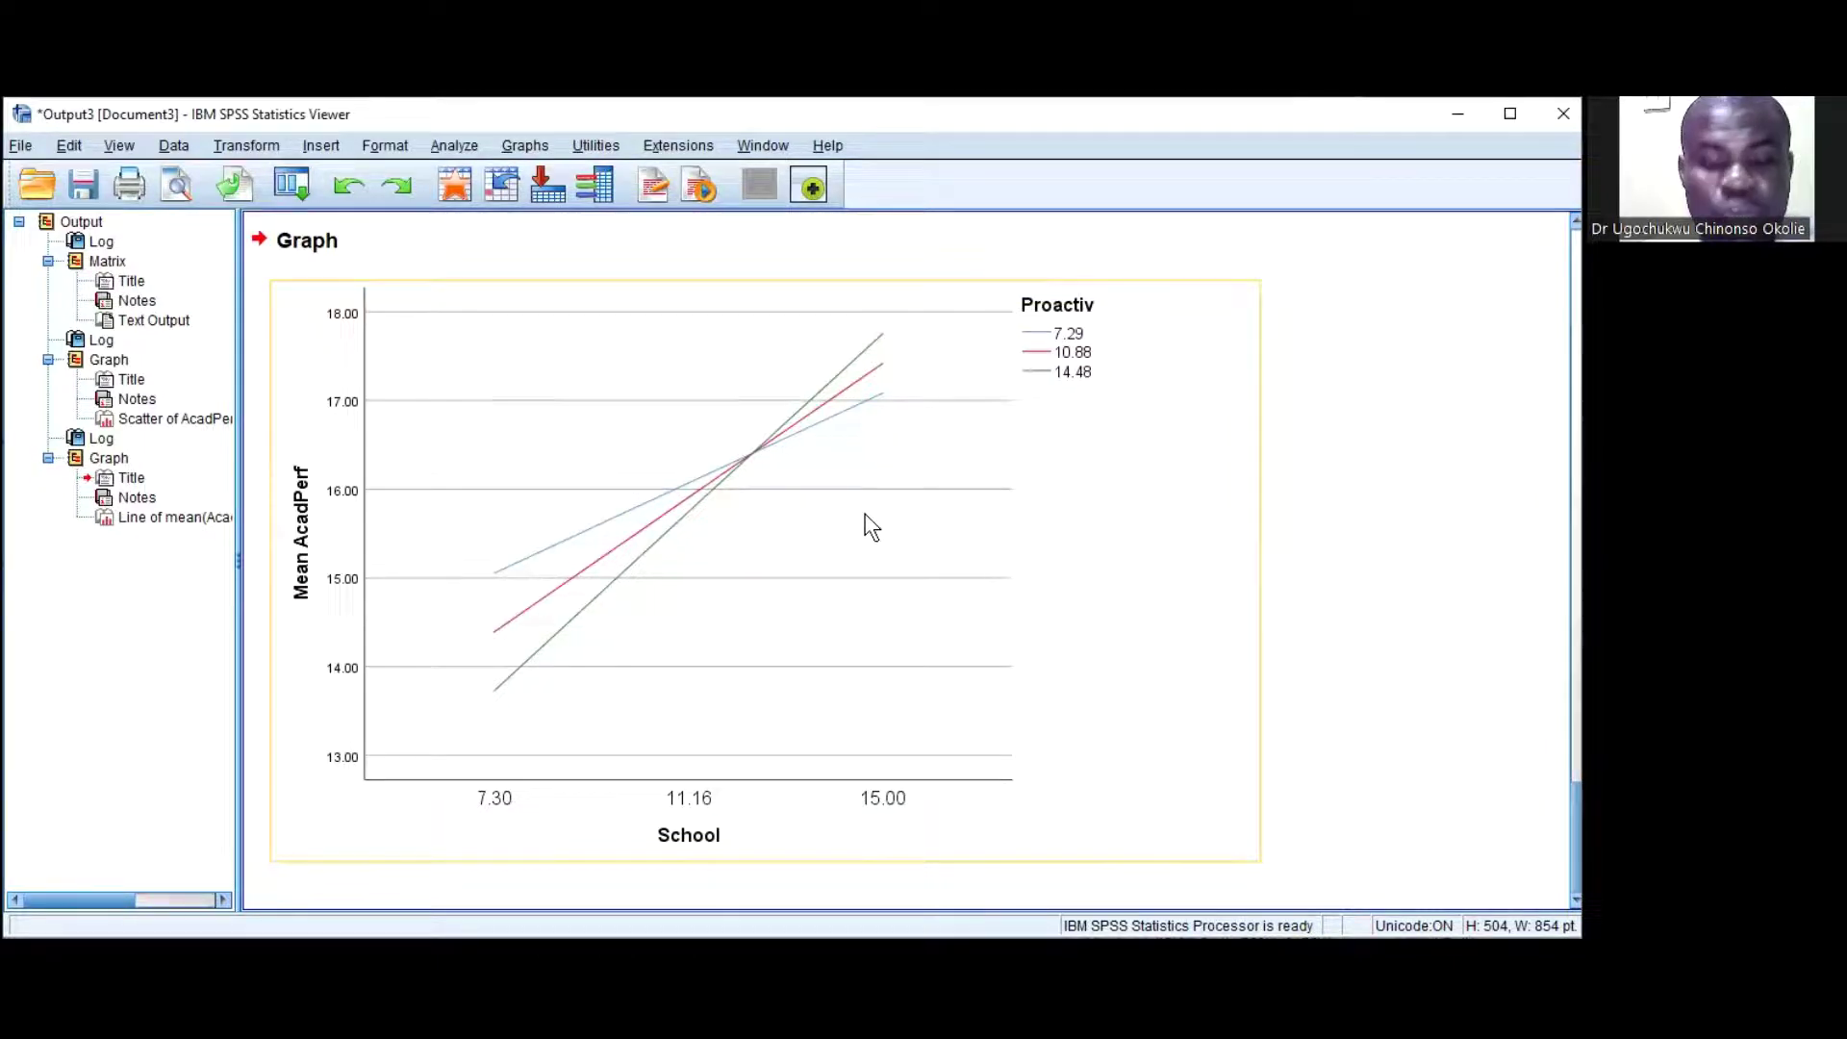
click(870, 524)
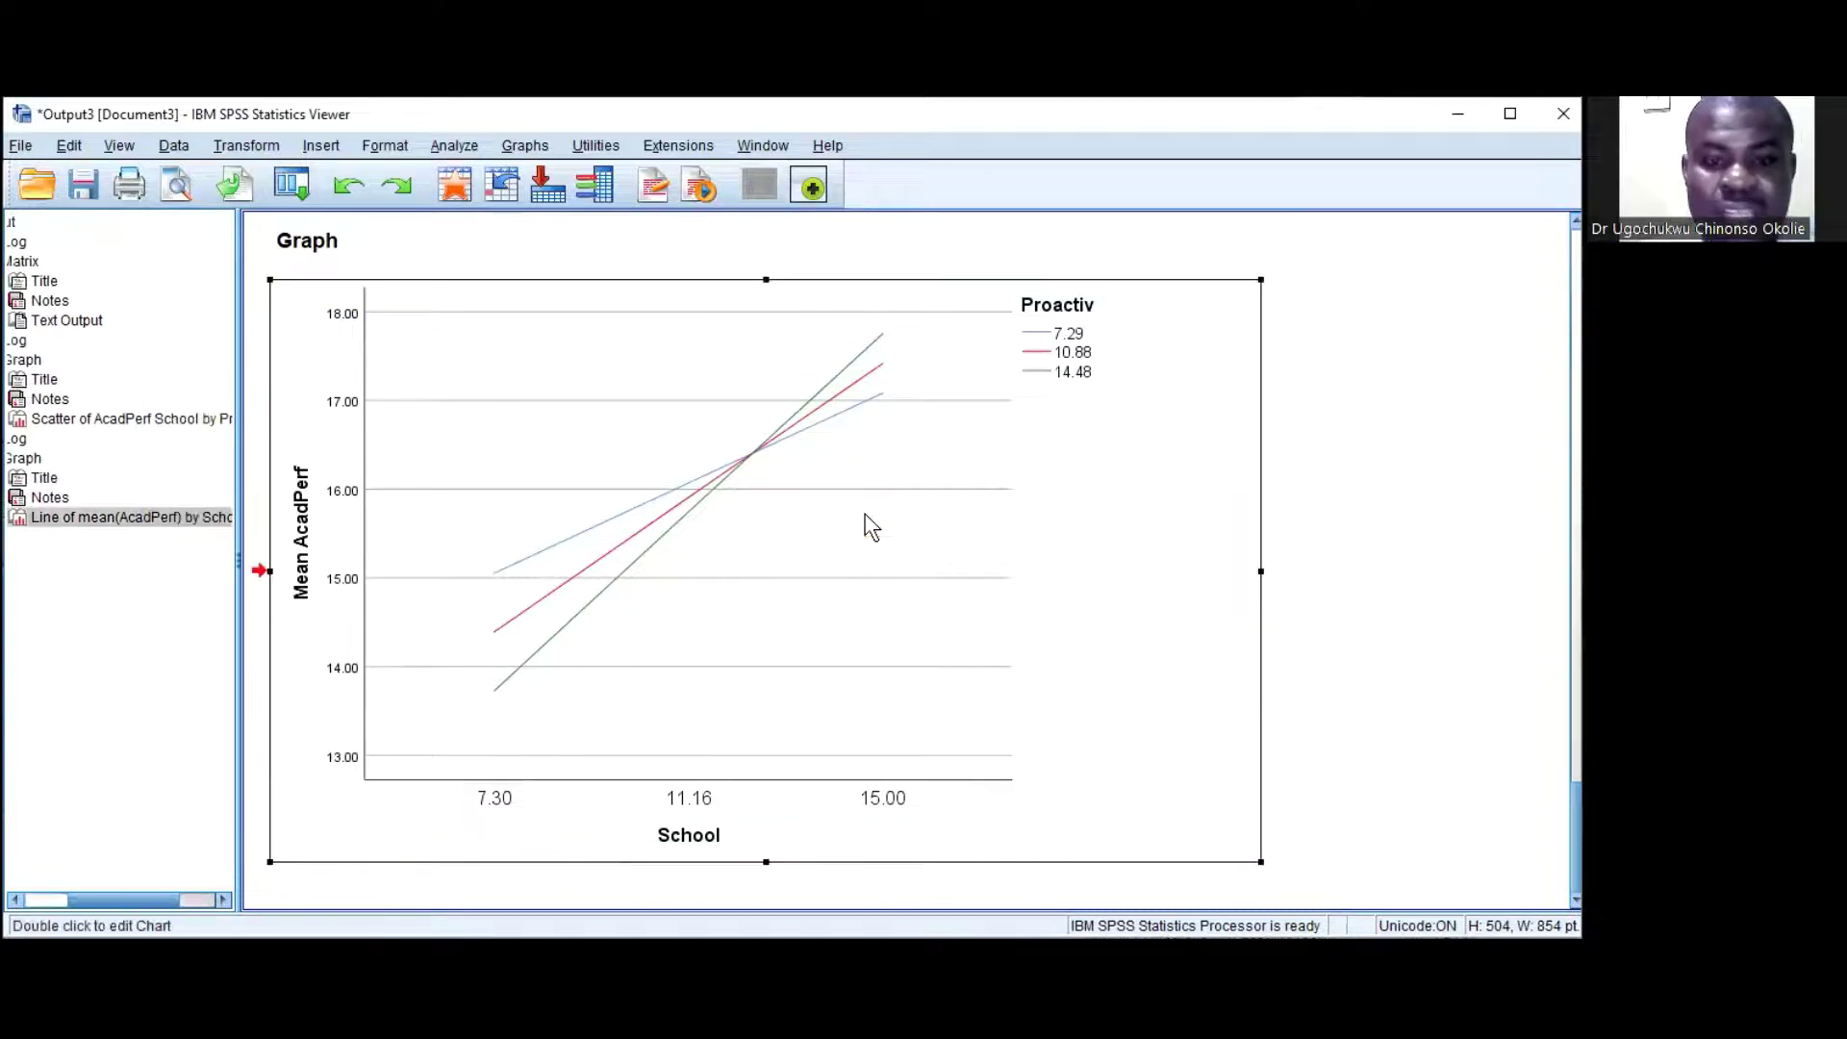
double_click(861, 526)
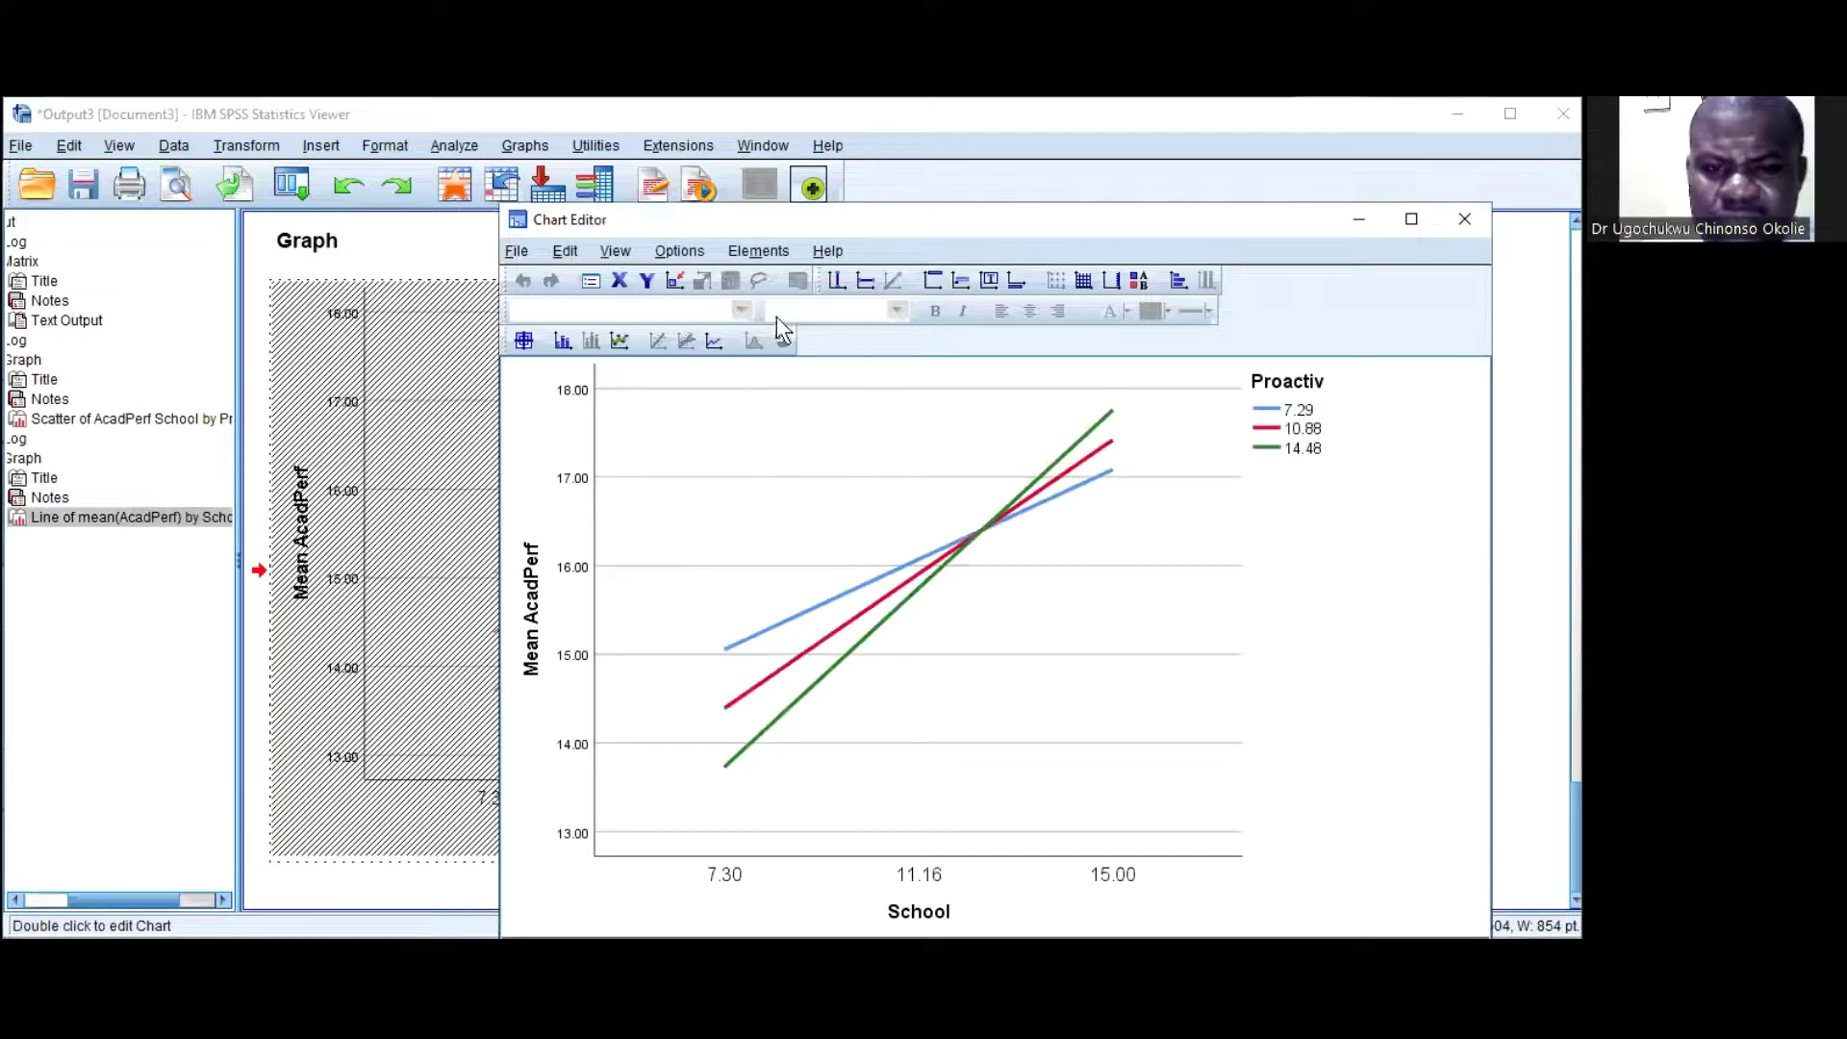
click(755, 248)
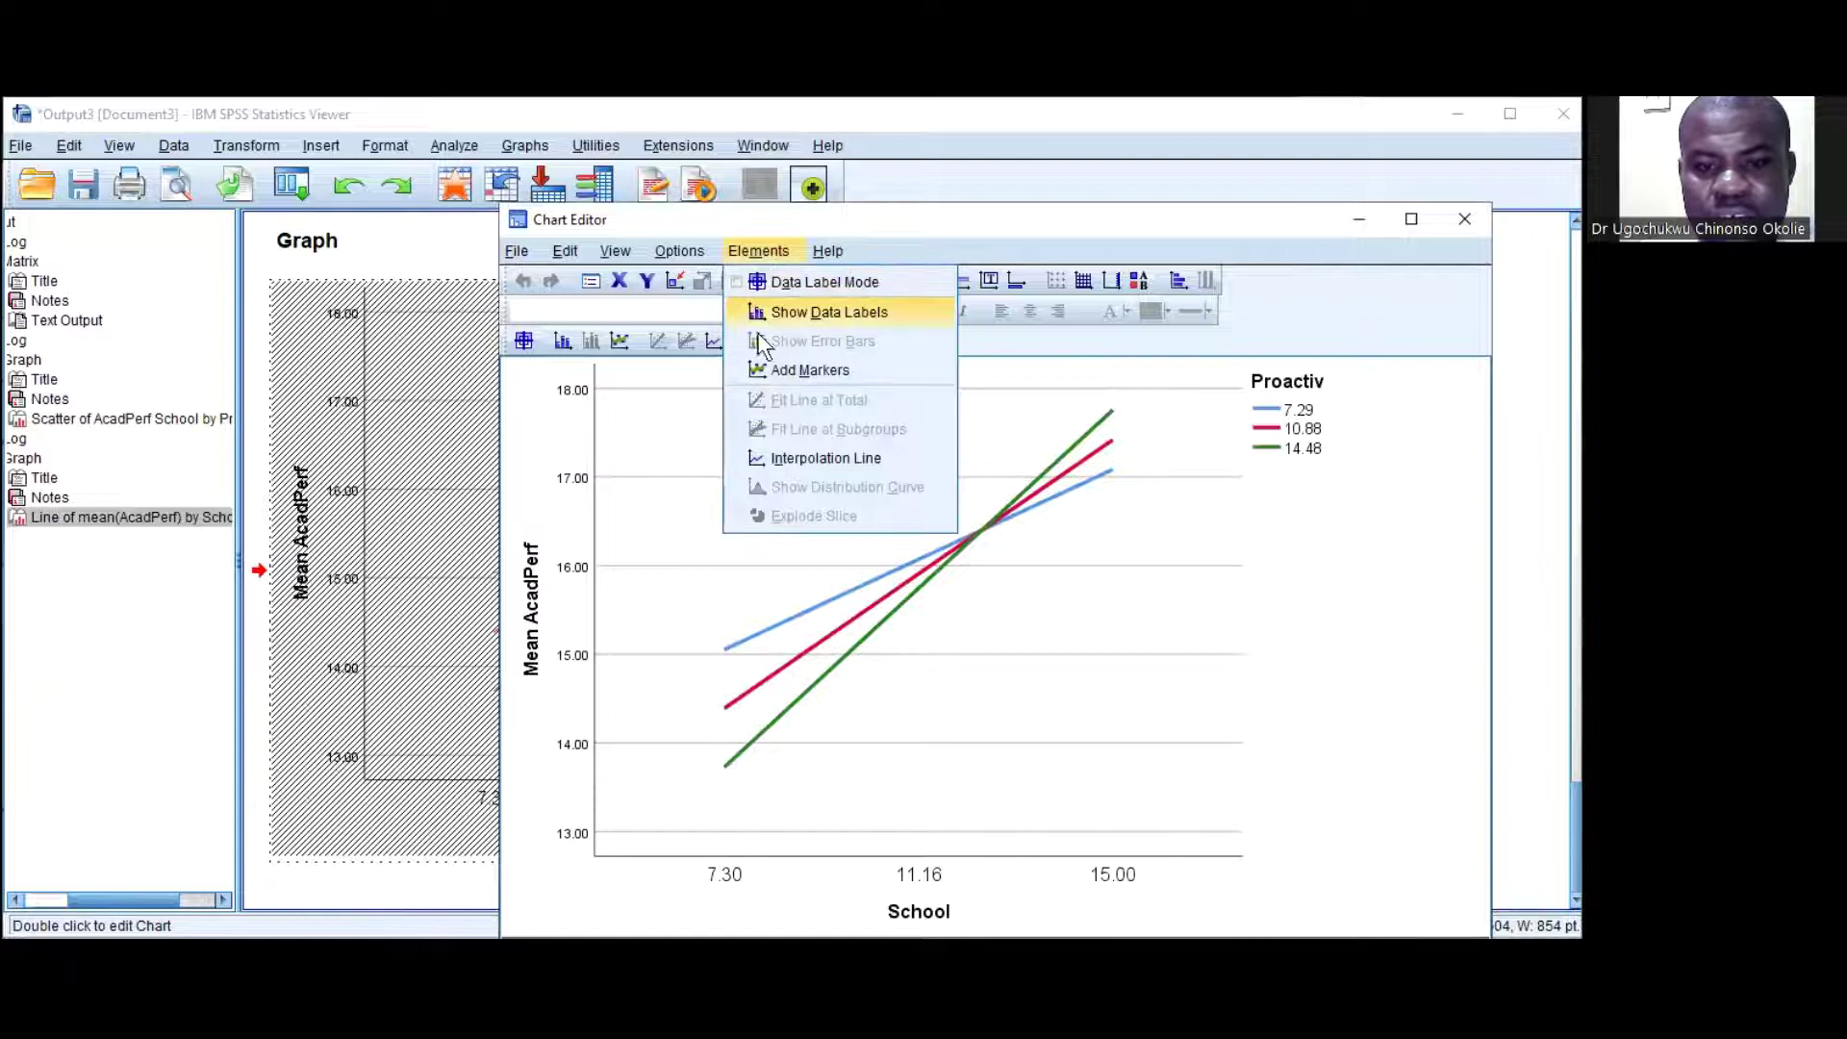
mouse_move(679, 250)
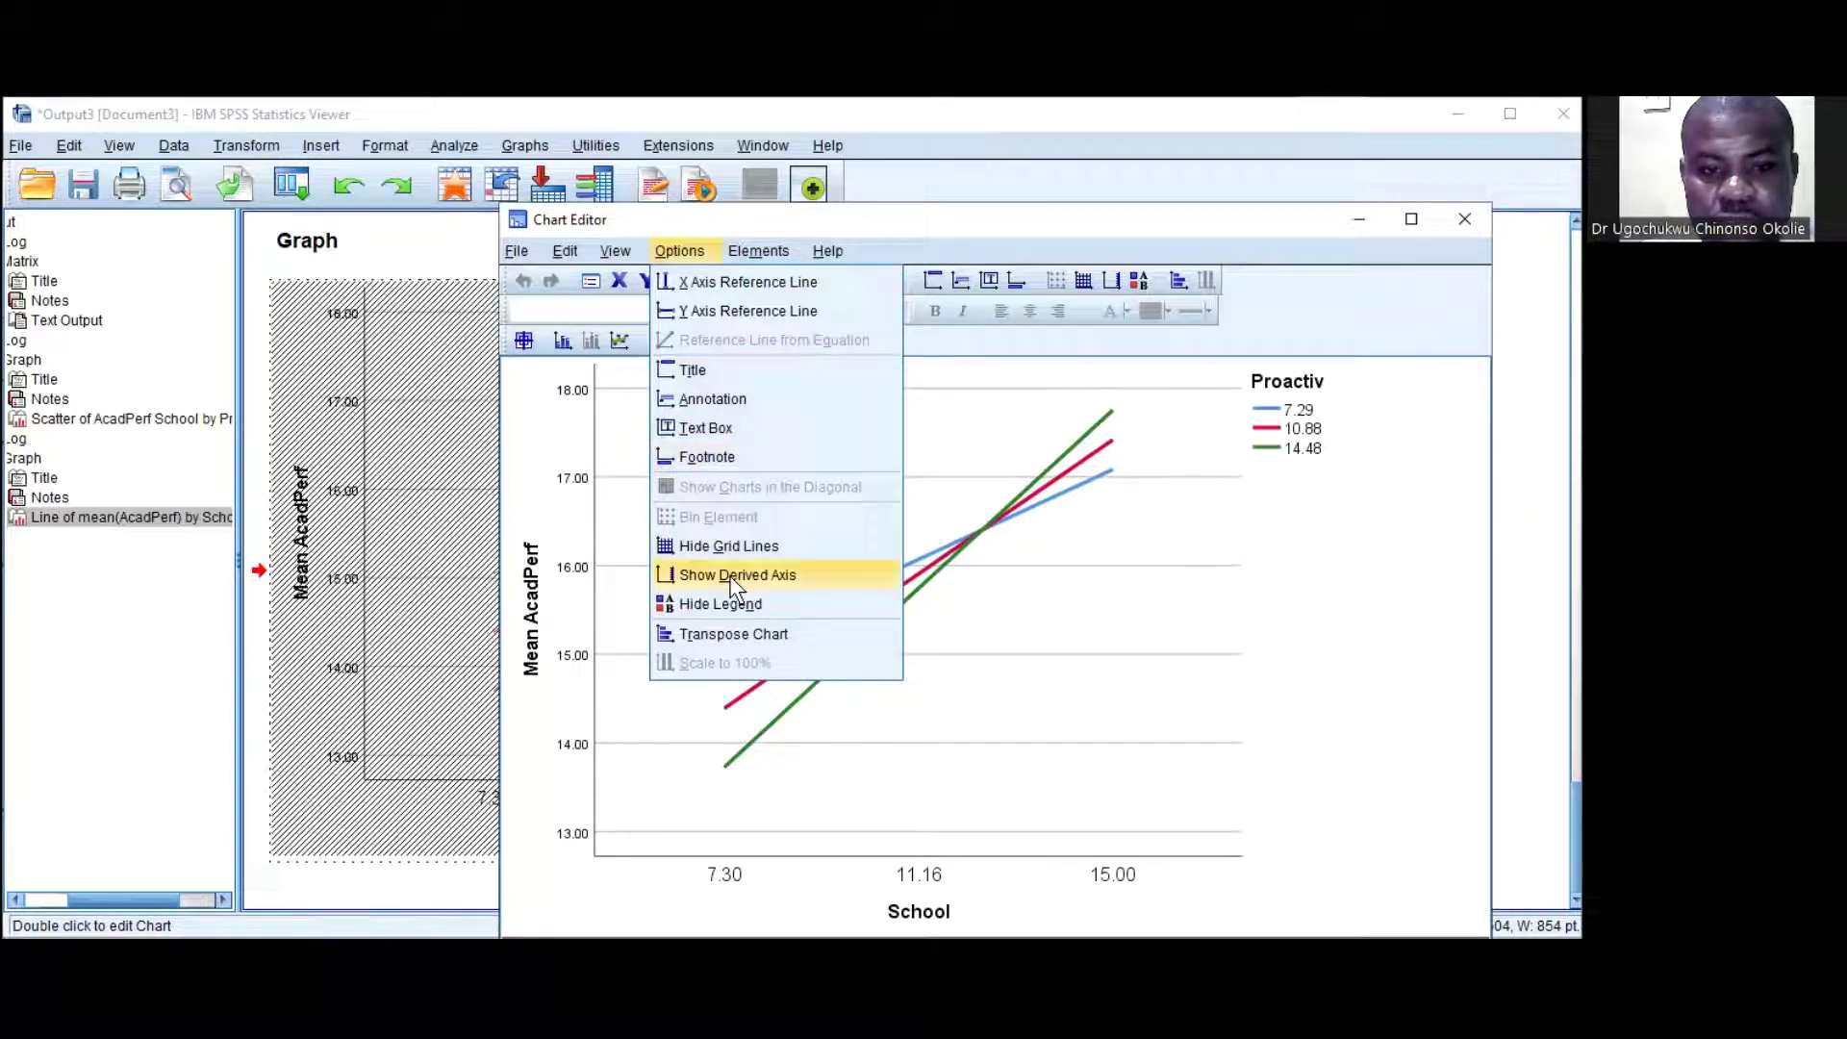
click(753, 546)
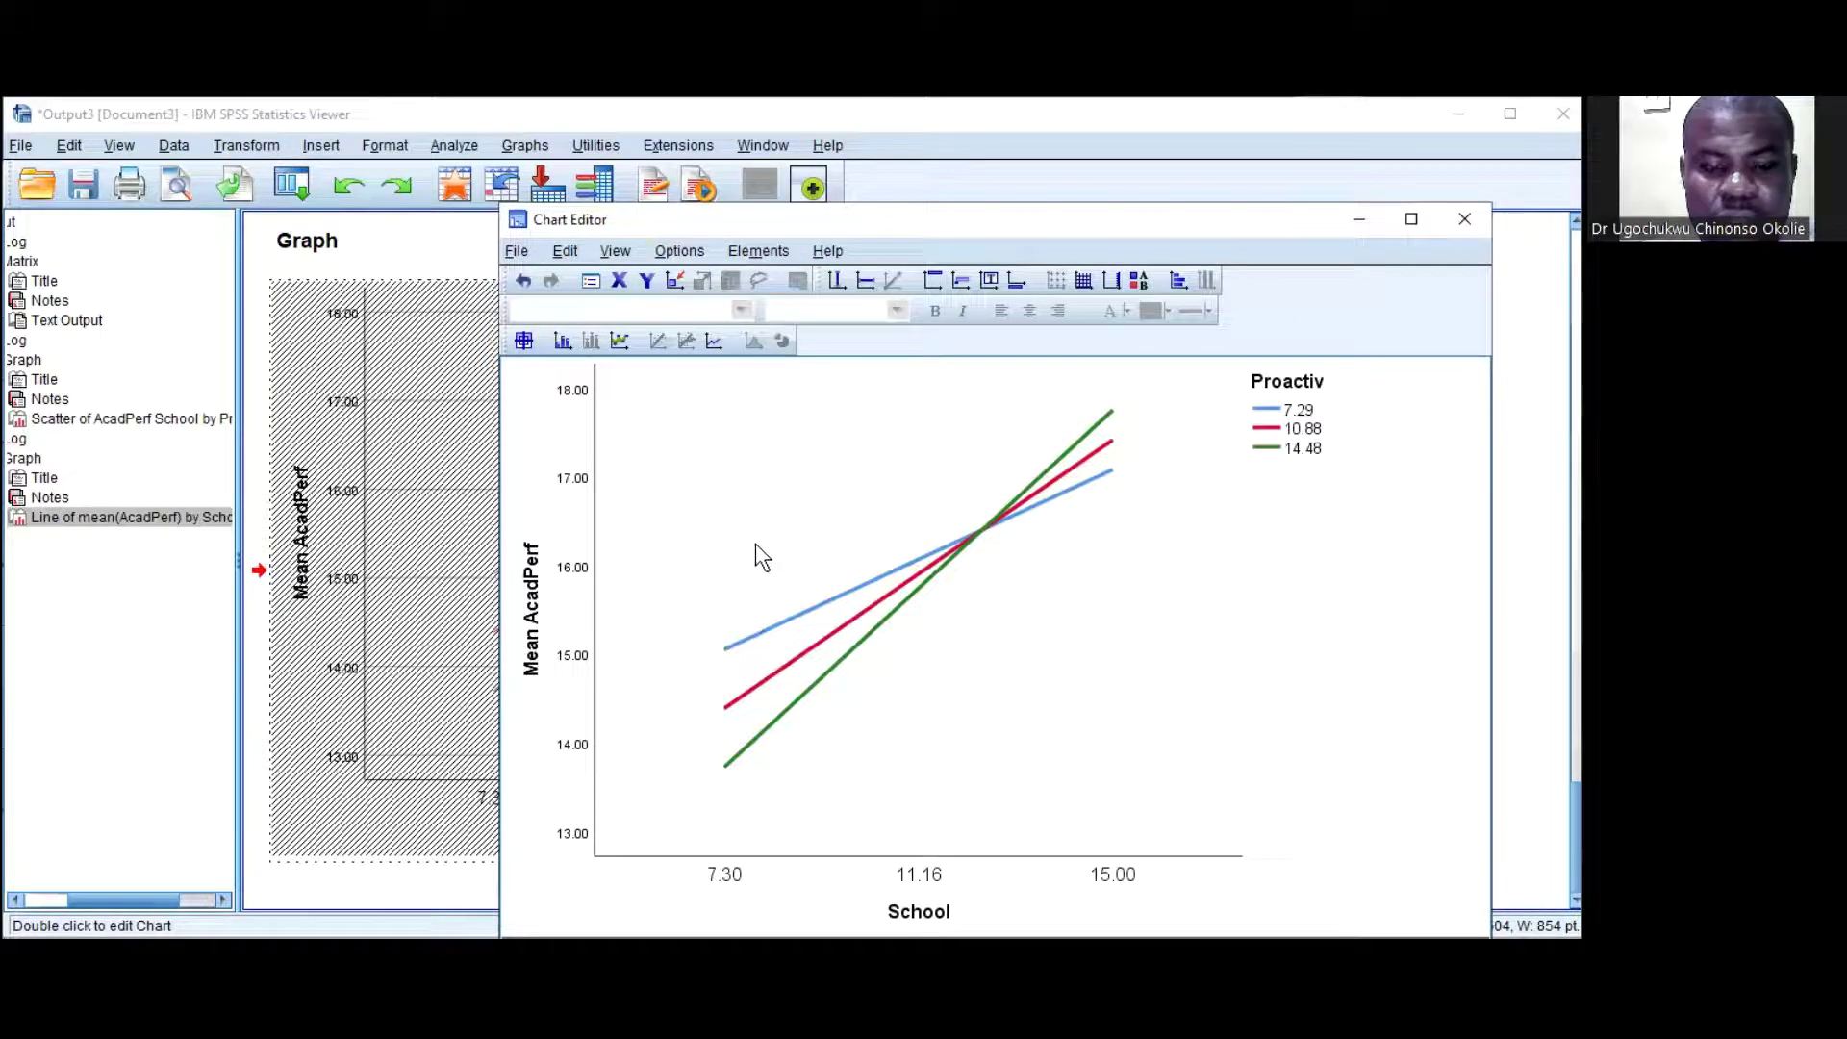
Set the weight of the three plotted lines to 1.5.
double_click(985, 527)
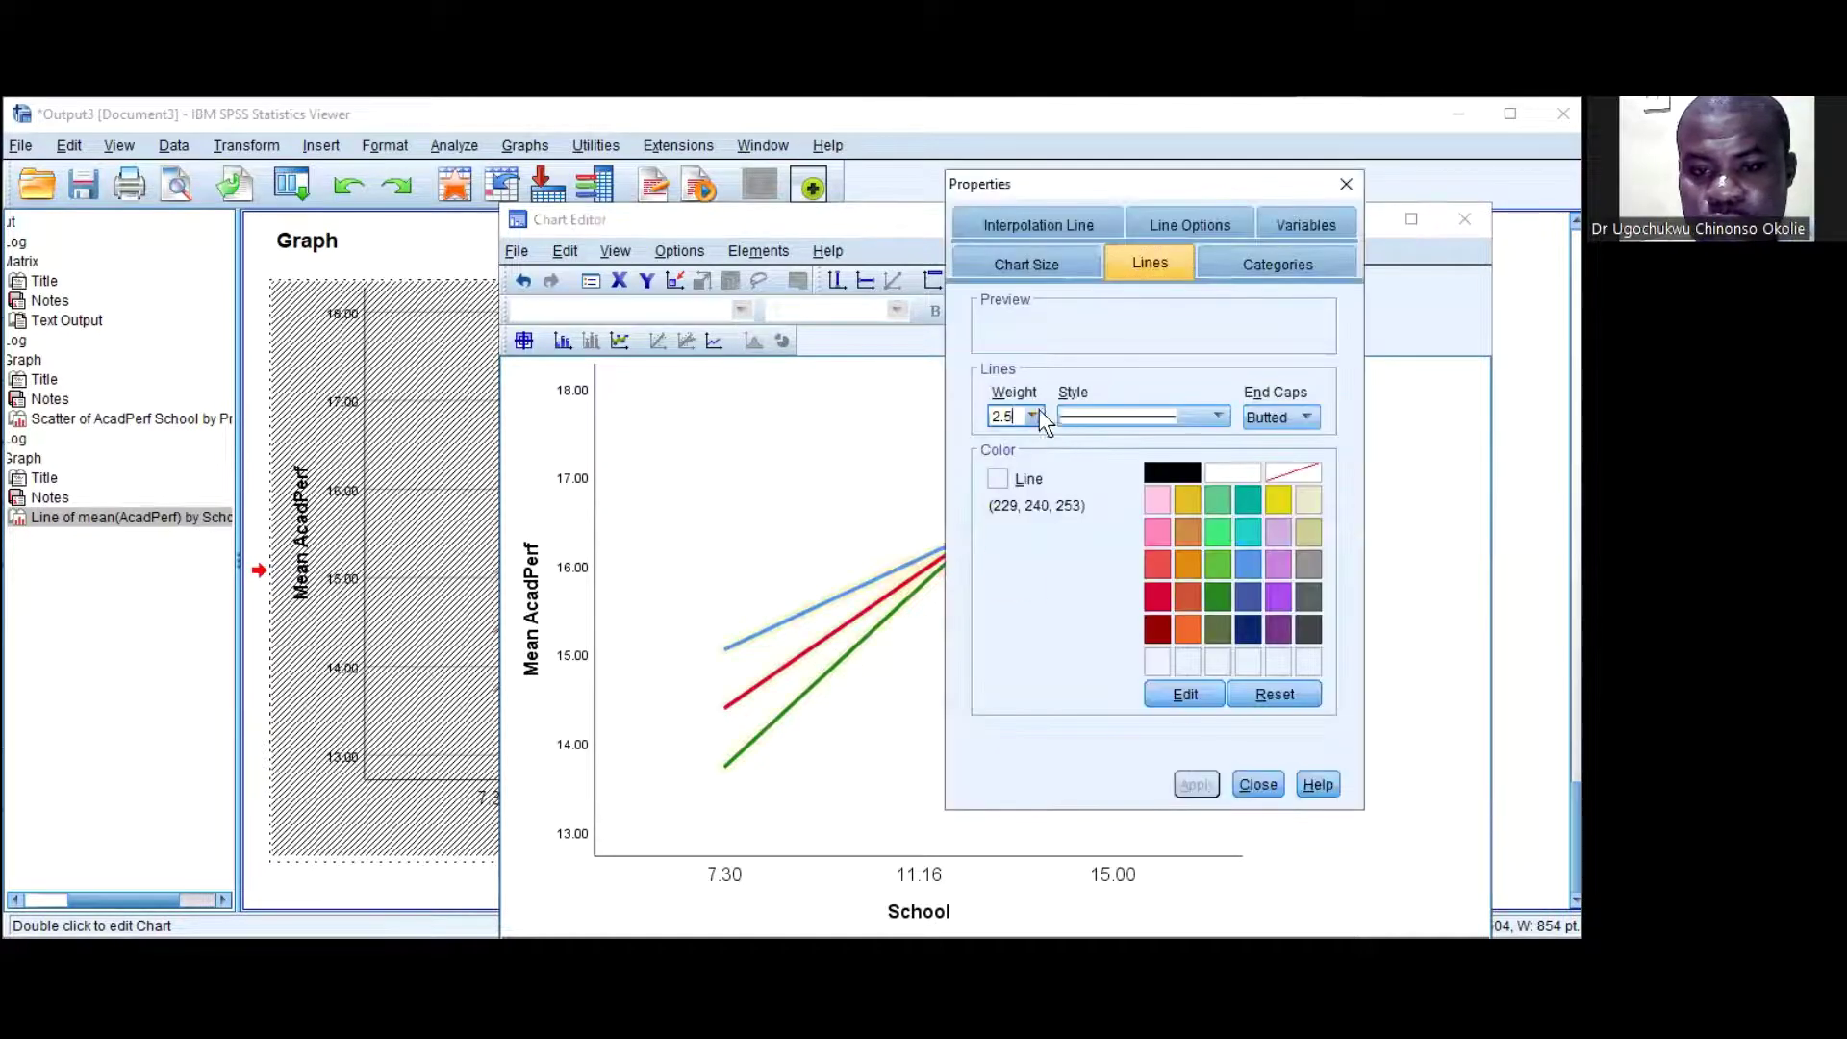
click(1032, 416)
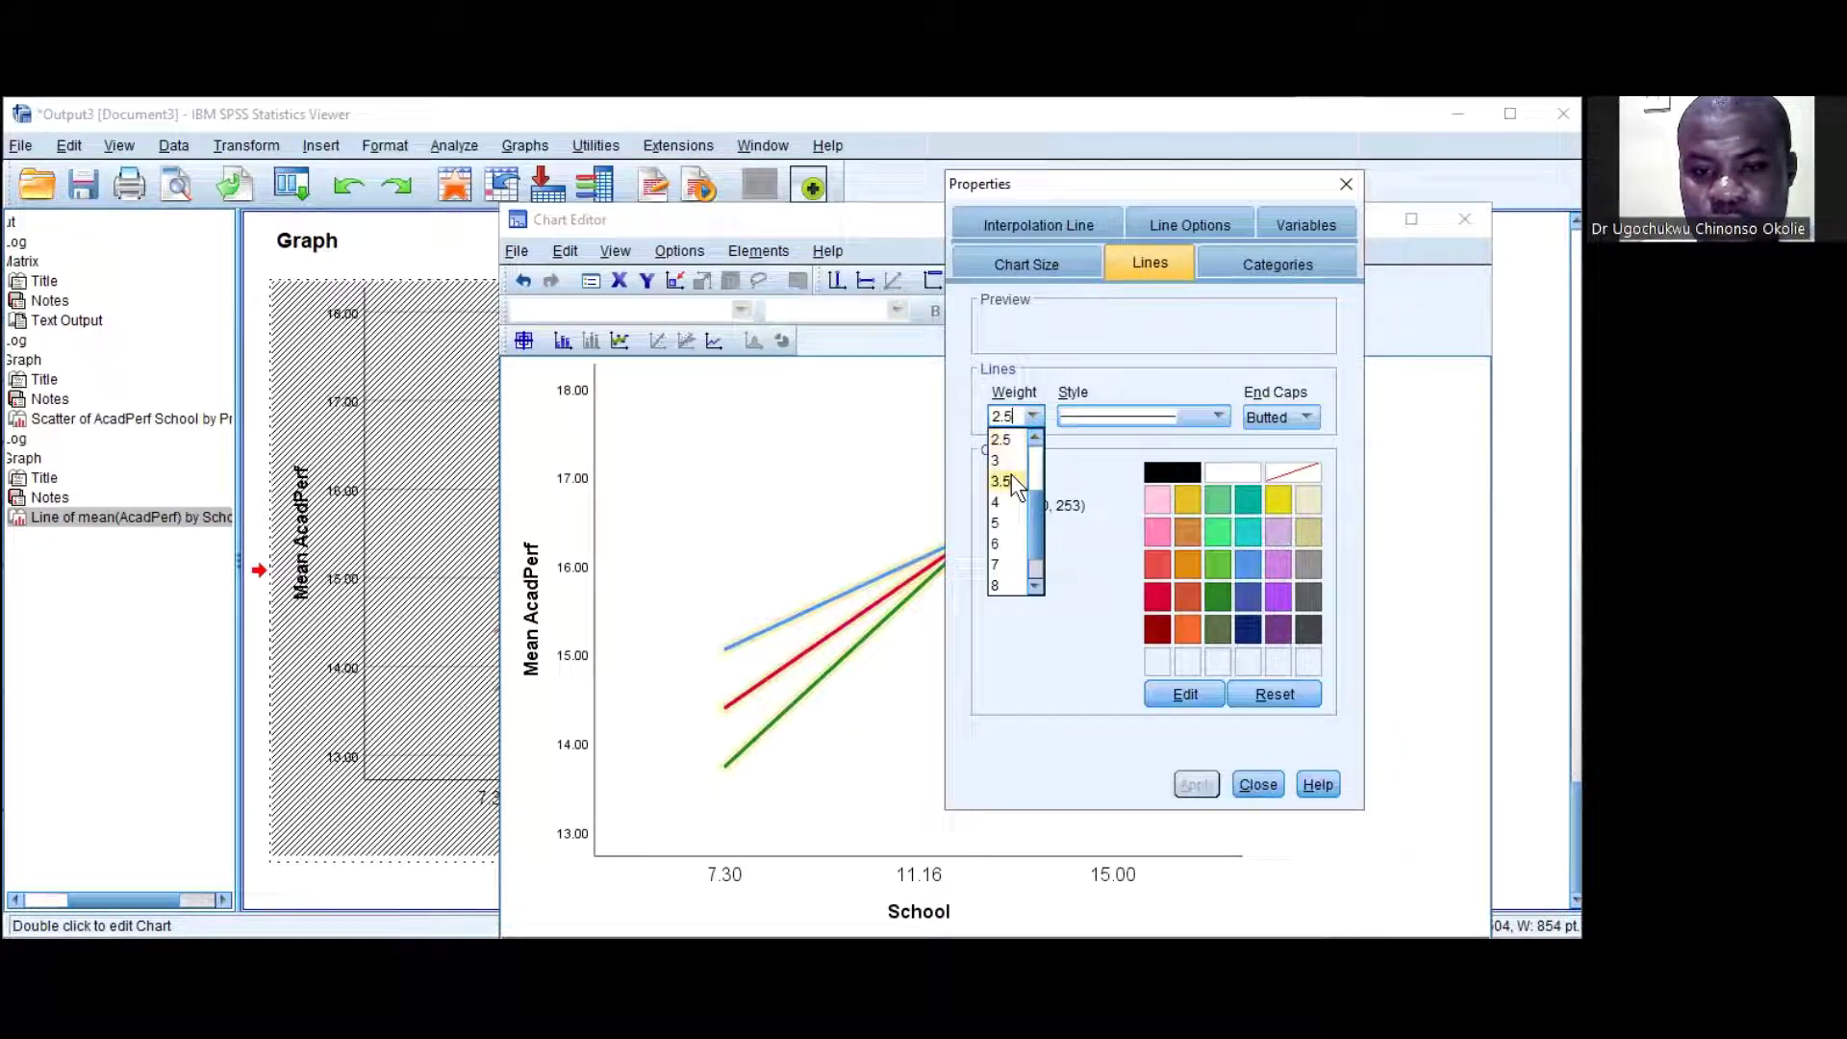
scroll(1013, 447, up, 3)
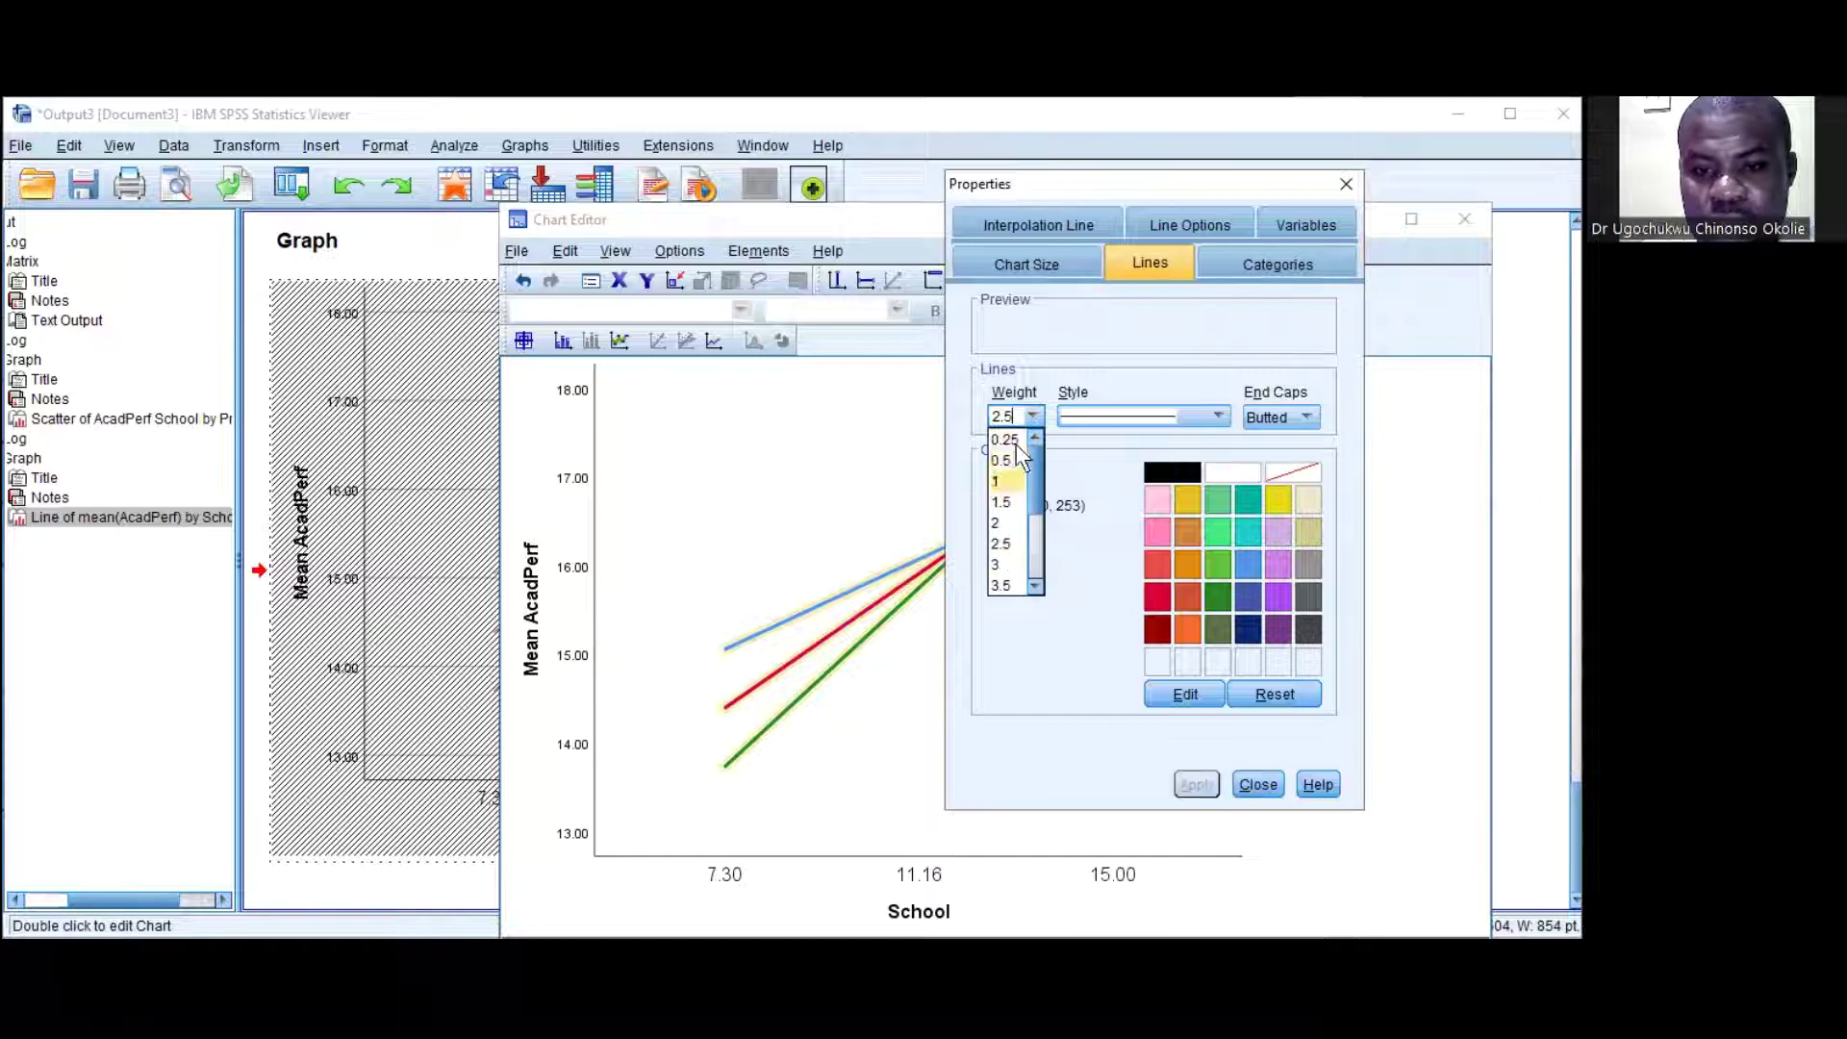
click(1009, 500)
click(1188, 782)
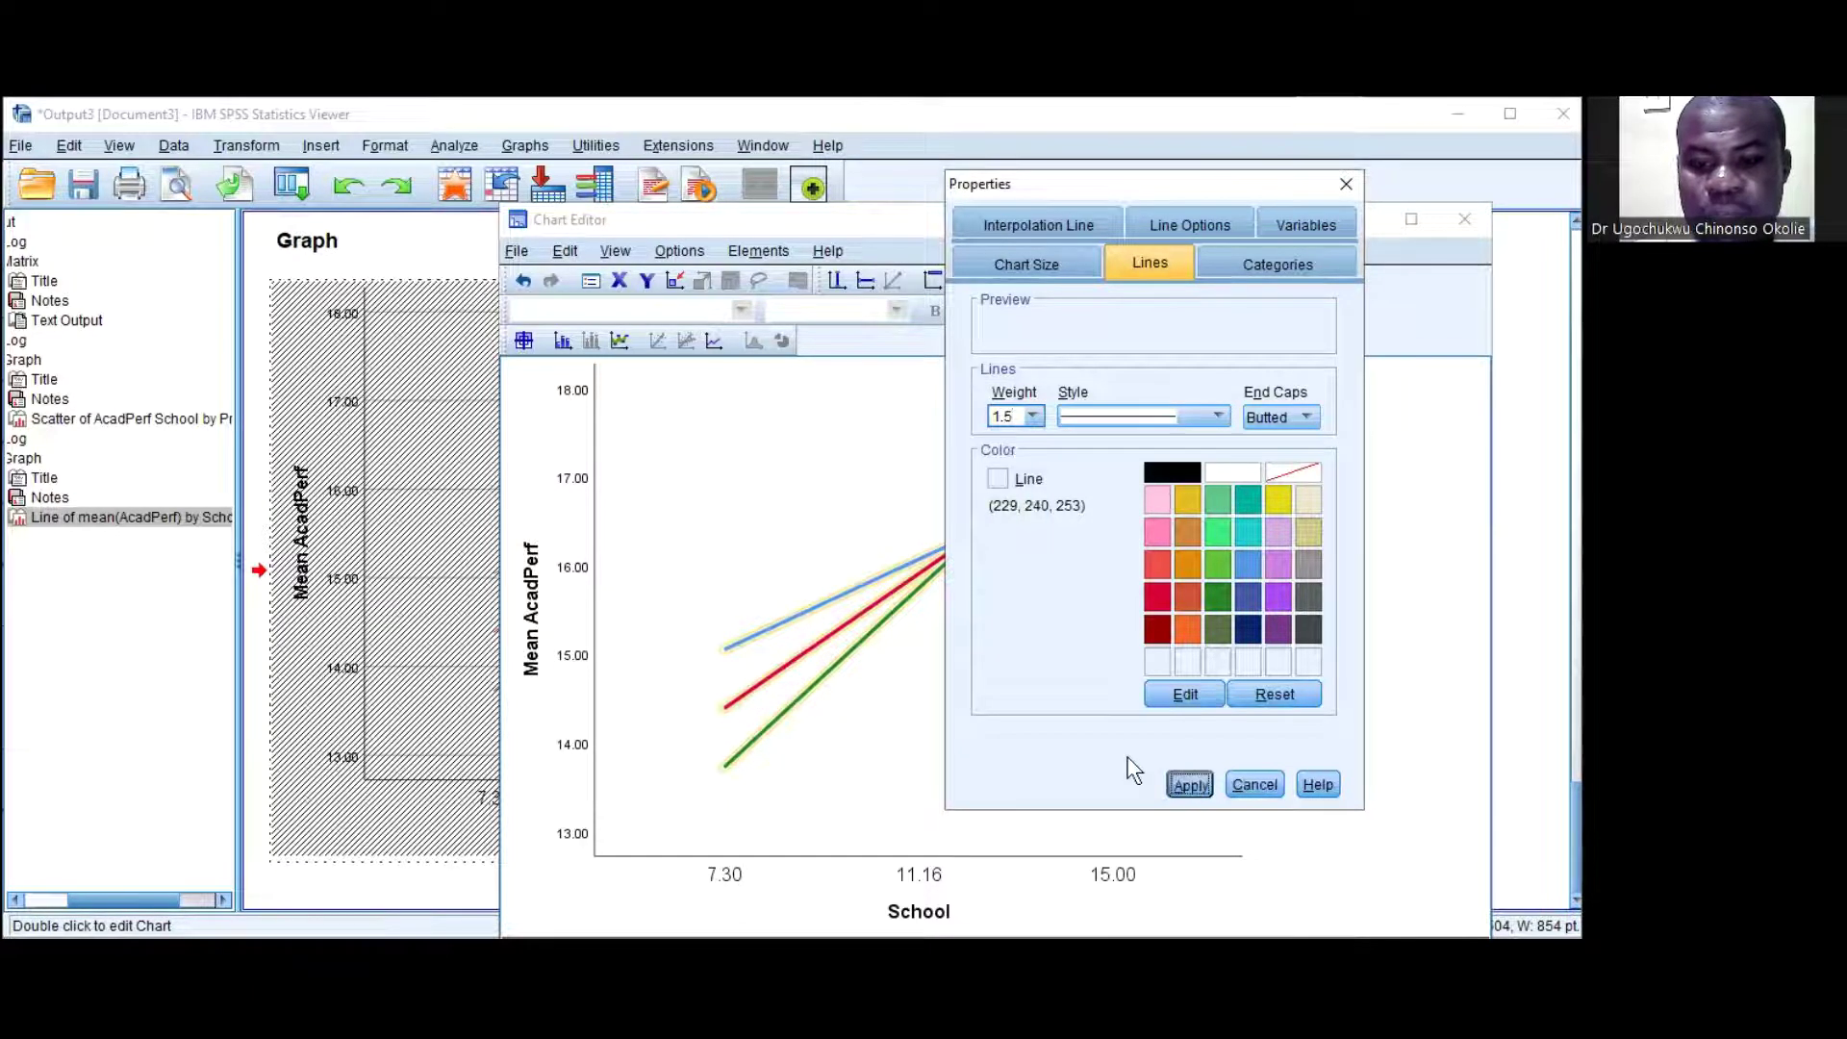
click(1344, 185)
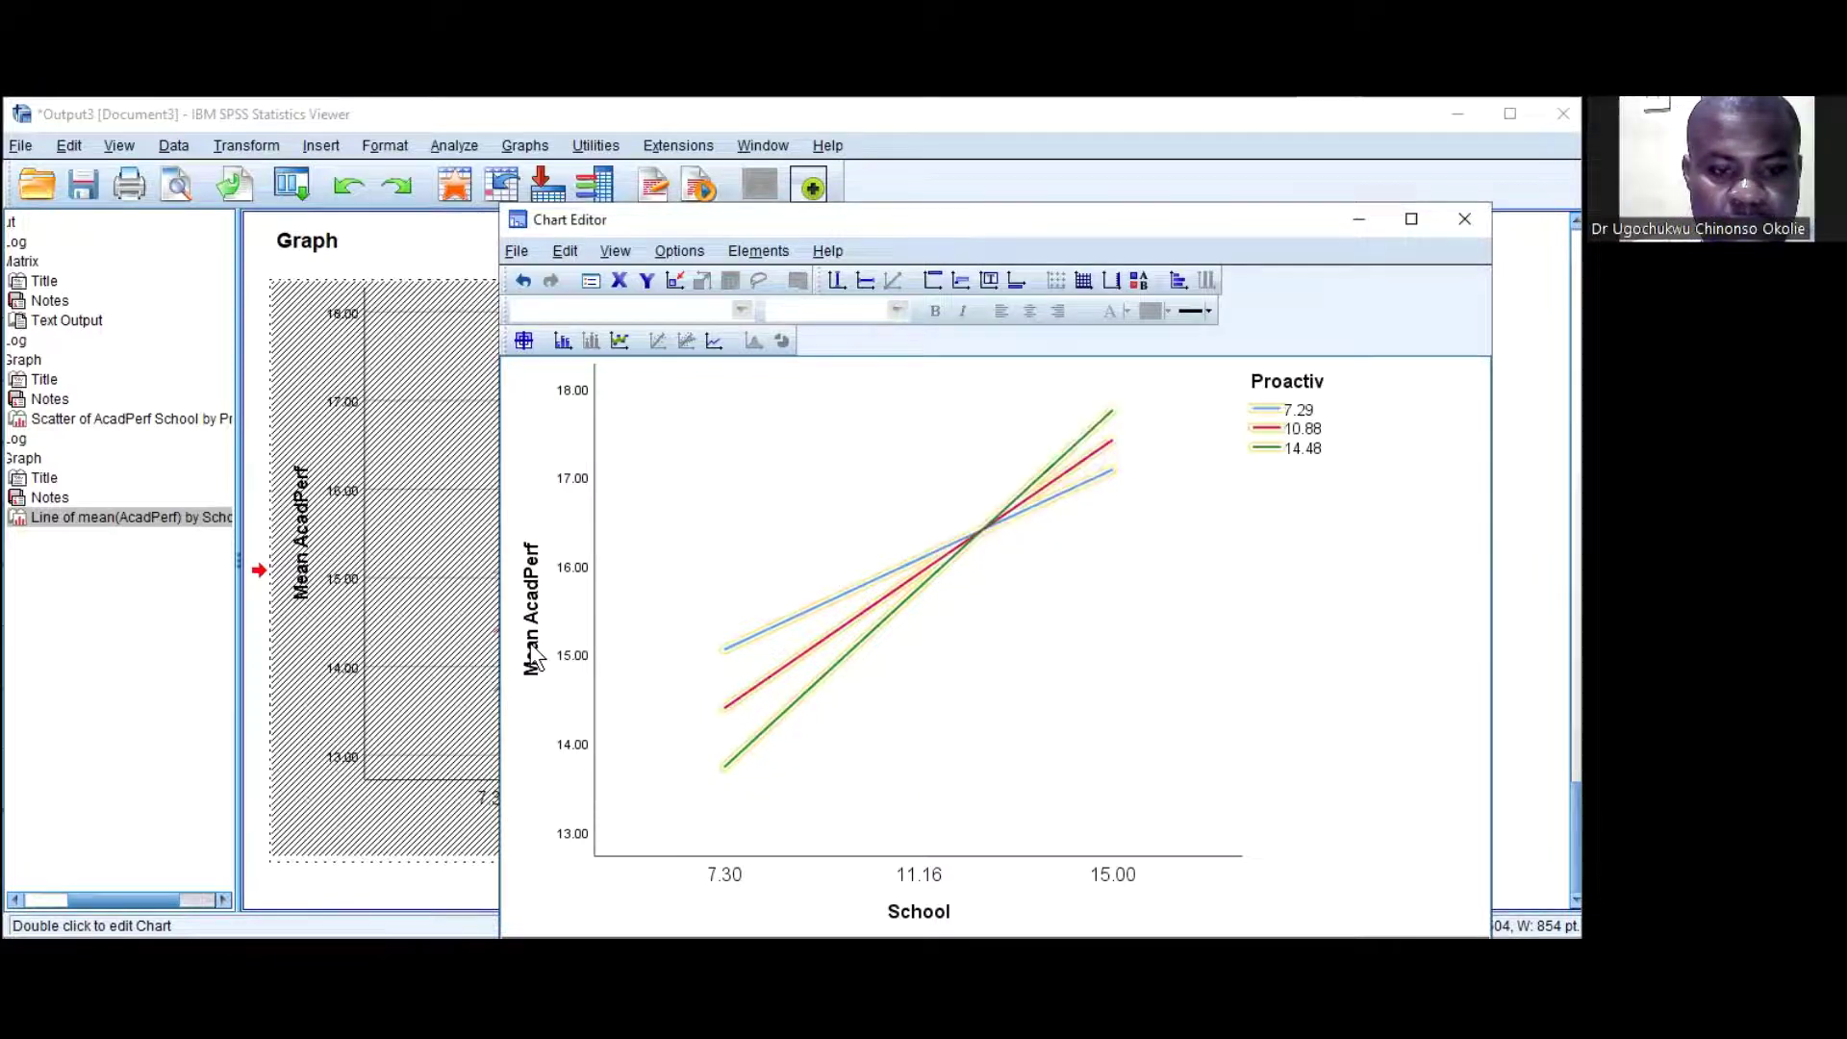
Change the line chart's vertical axis title to Academic Performance.
click(535, 657)
click(534, 616)
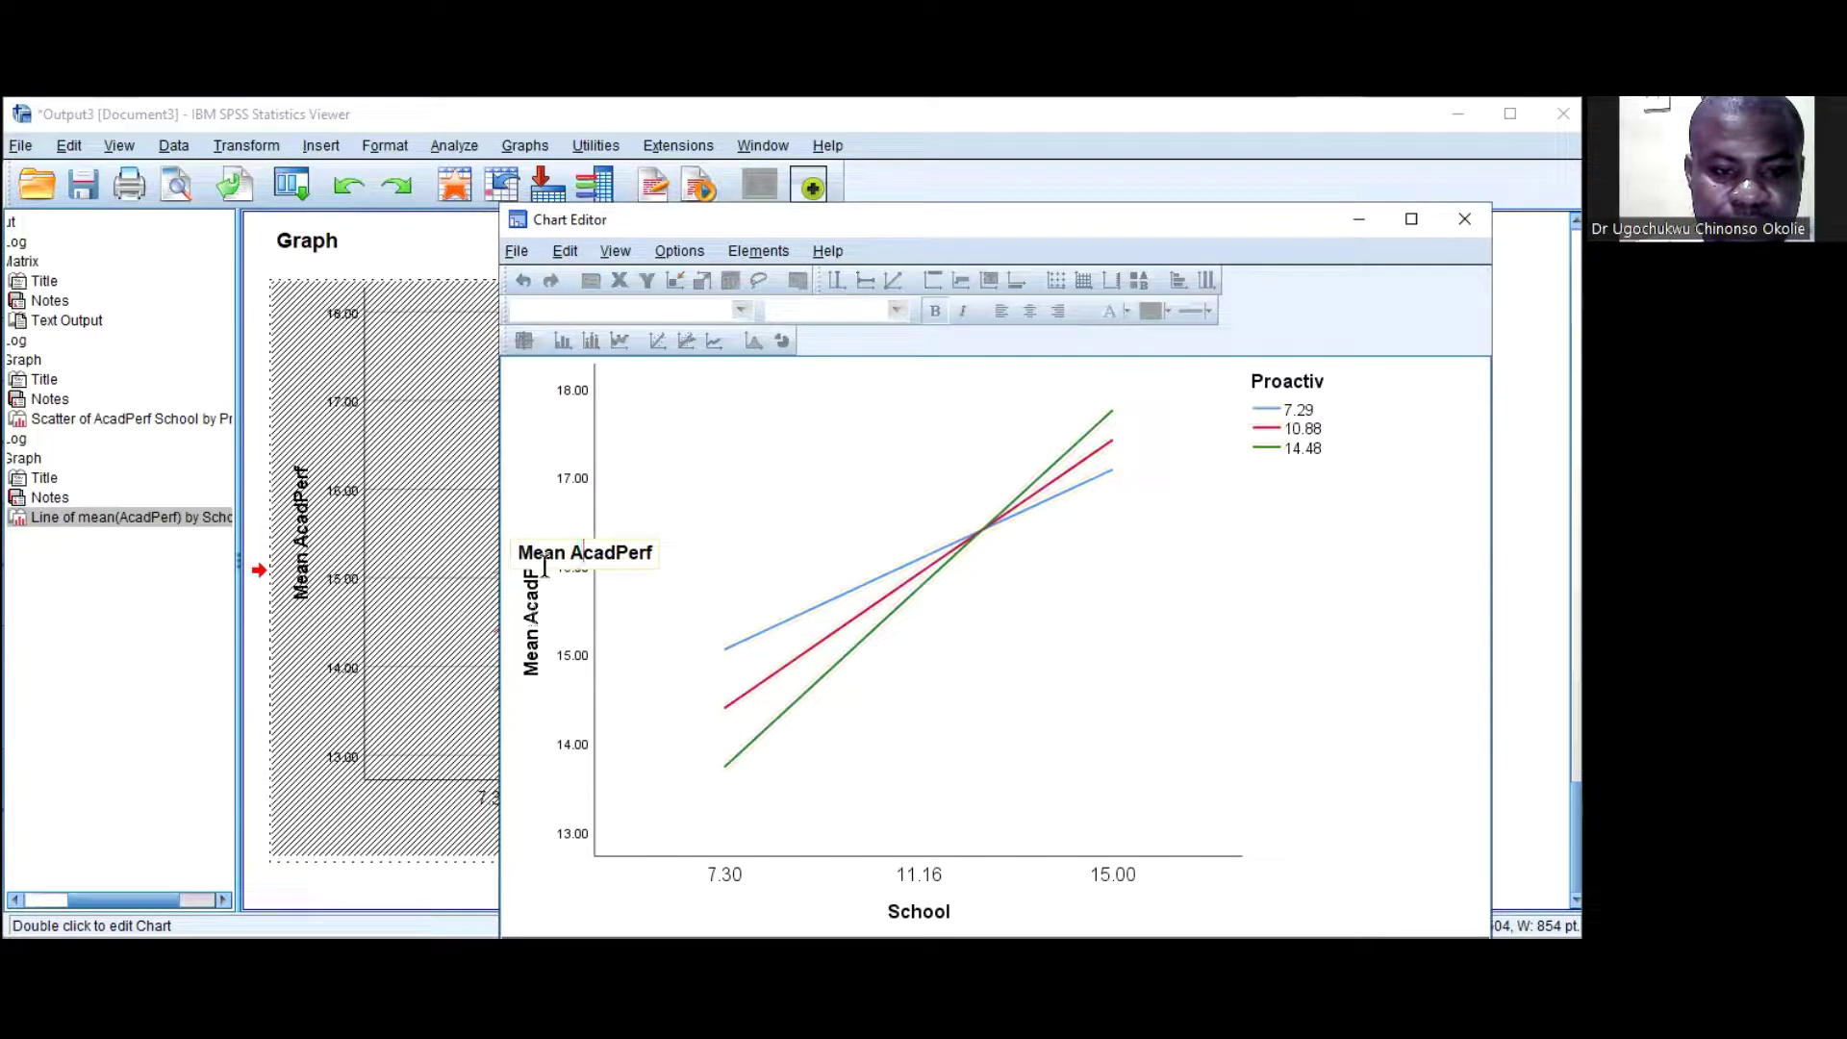
drag(570, 551, 507, 547)
key(BackSpace)
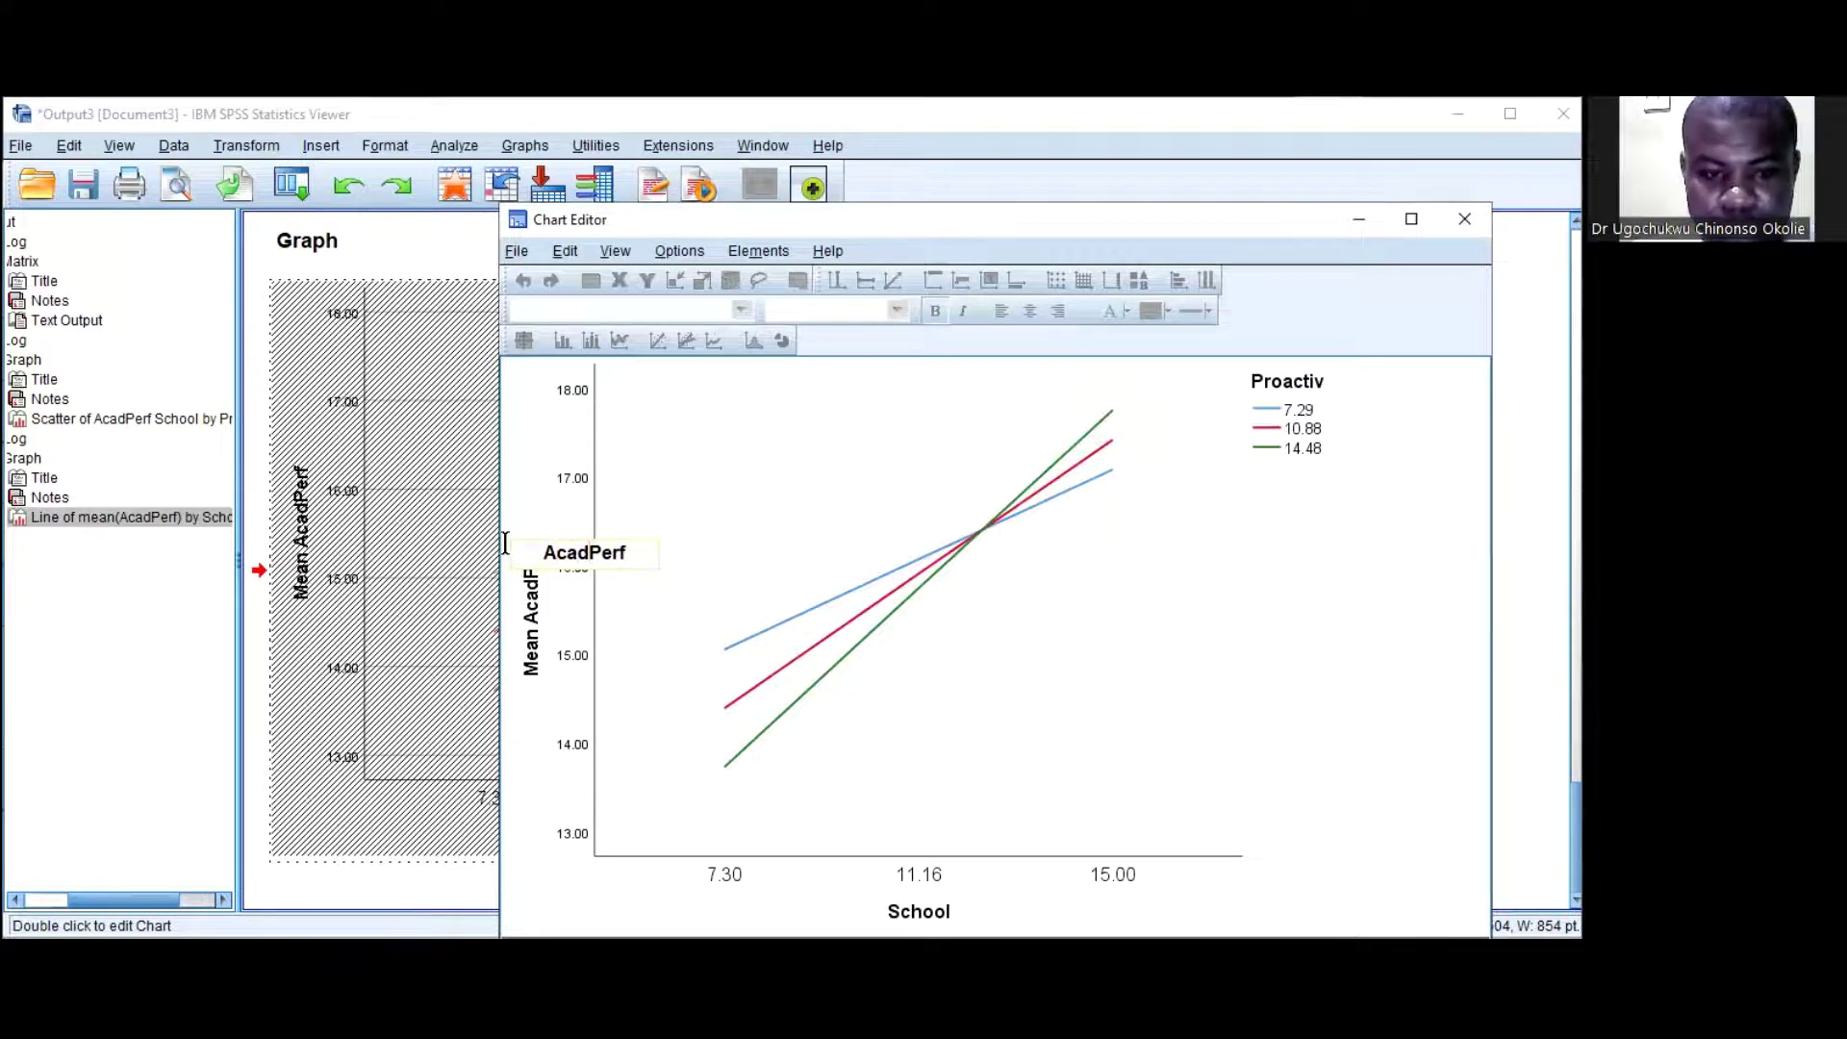
text(emic Perf)
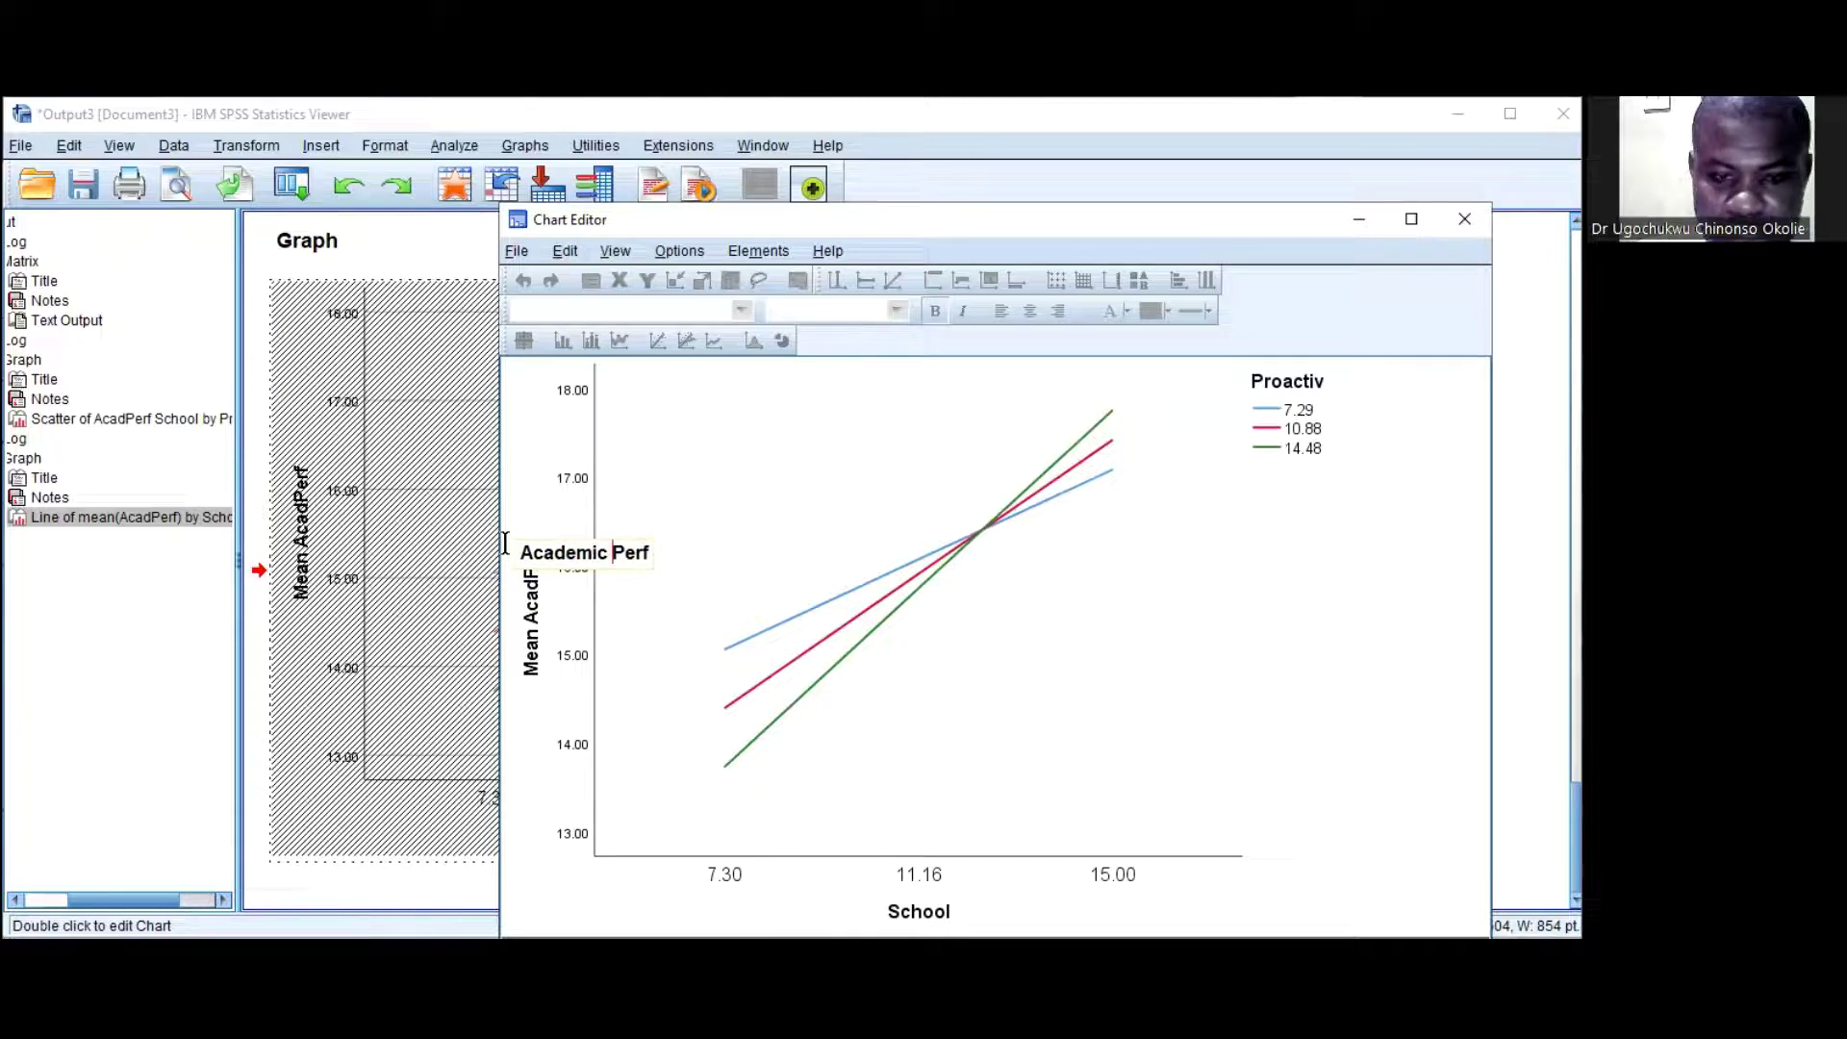
text(or)
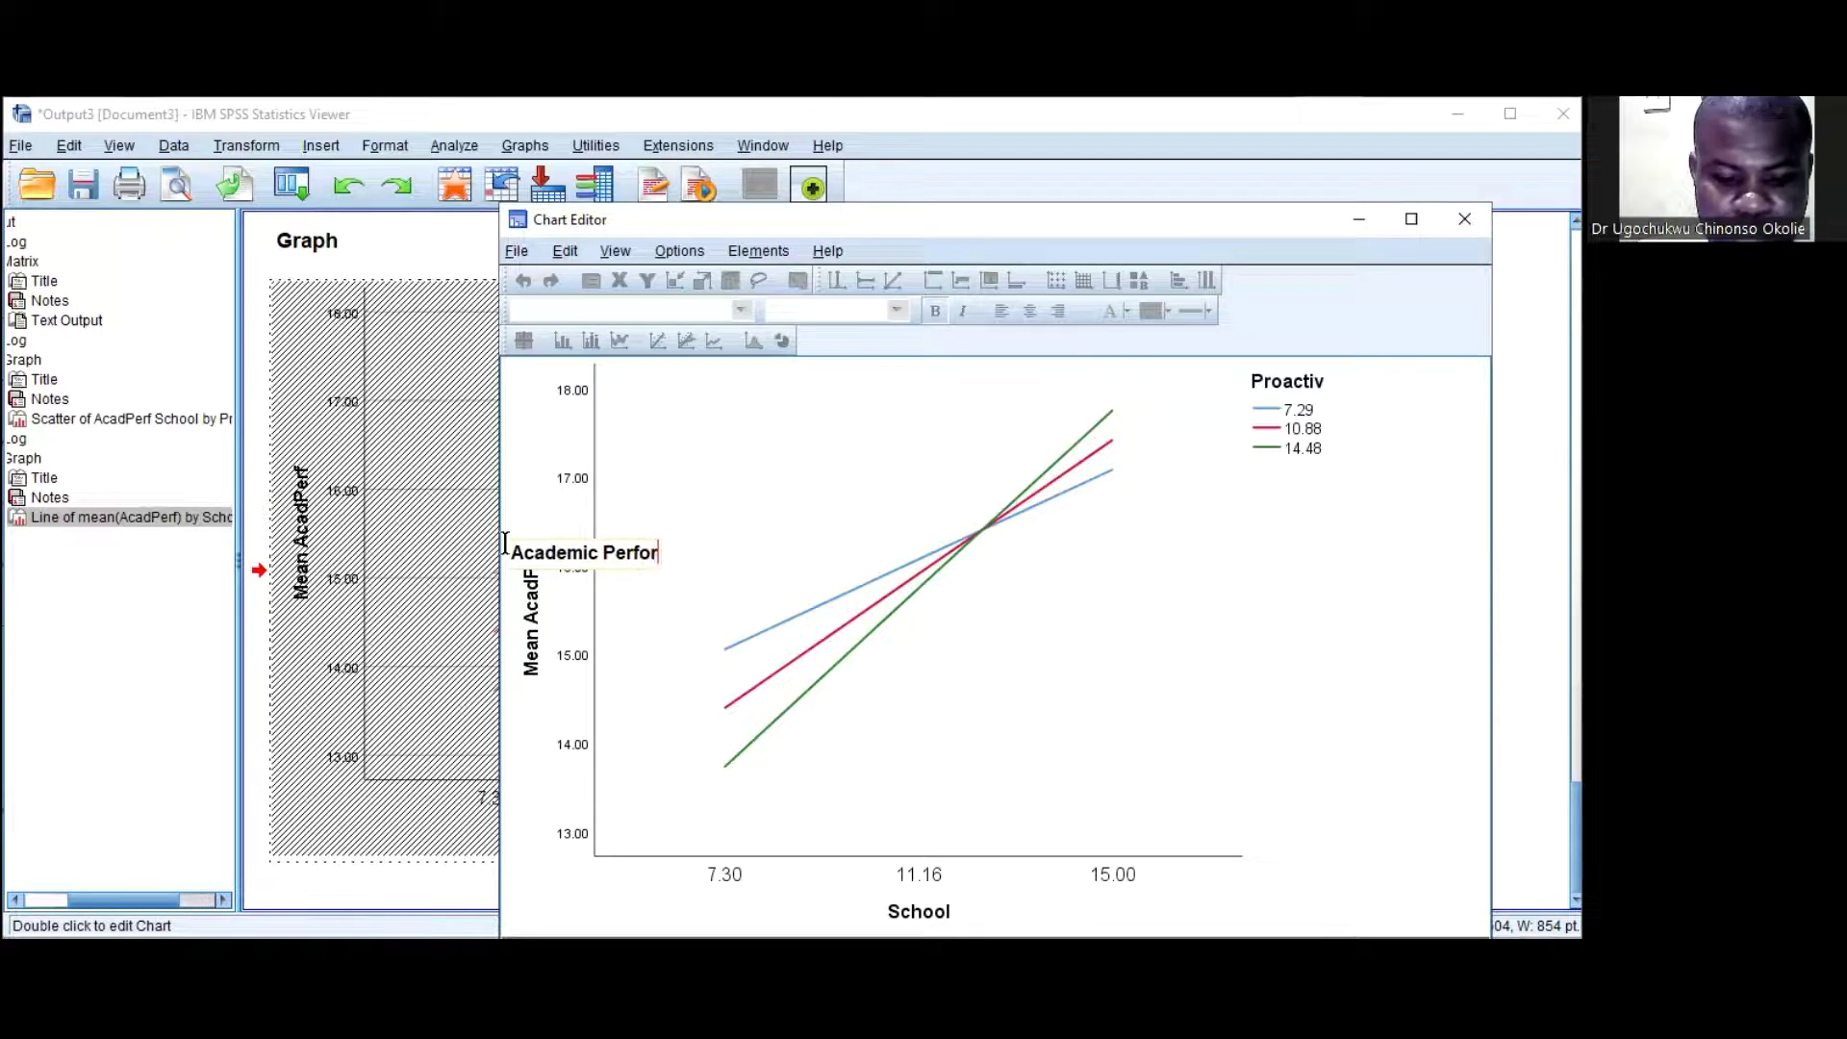
text(mance)
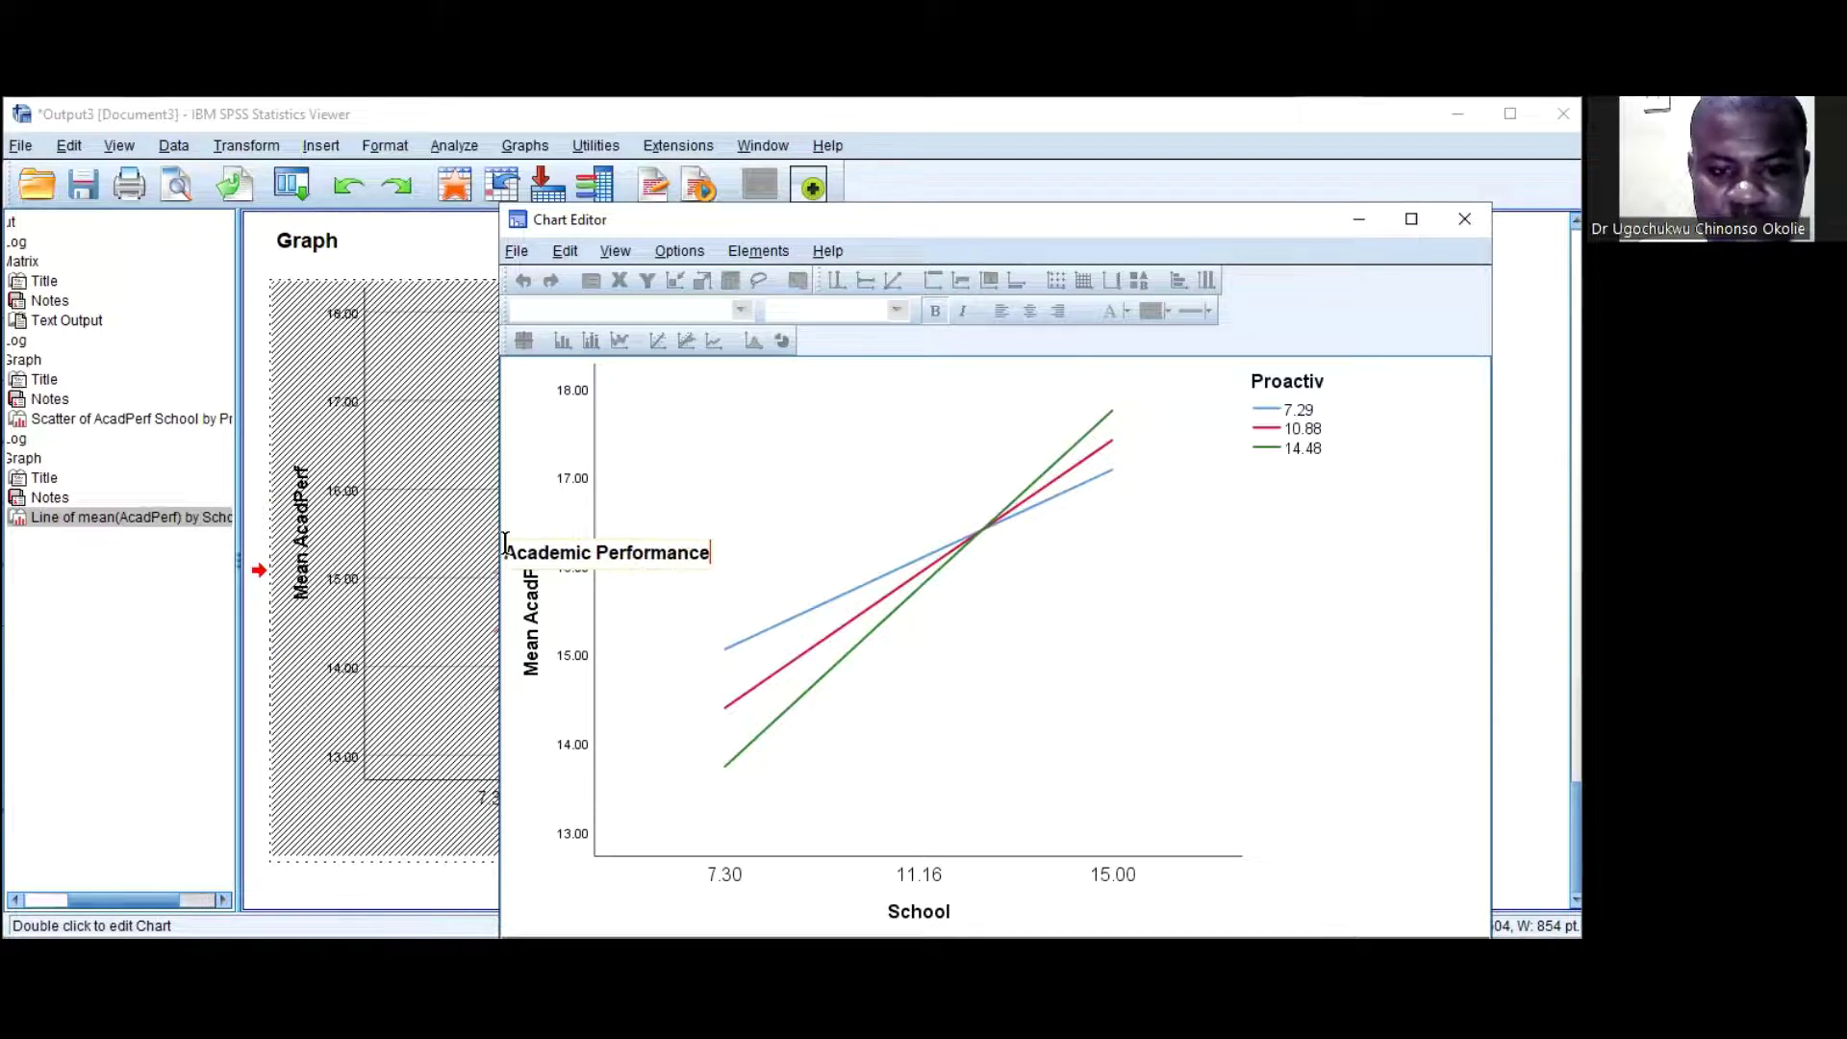
Change the line chart's legend title to Proactivity.
click(1318, 383)
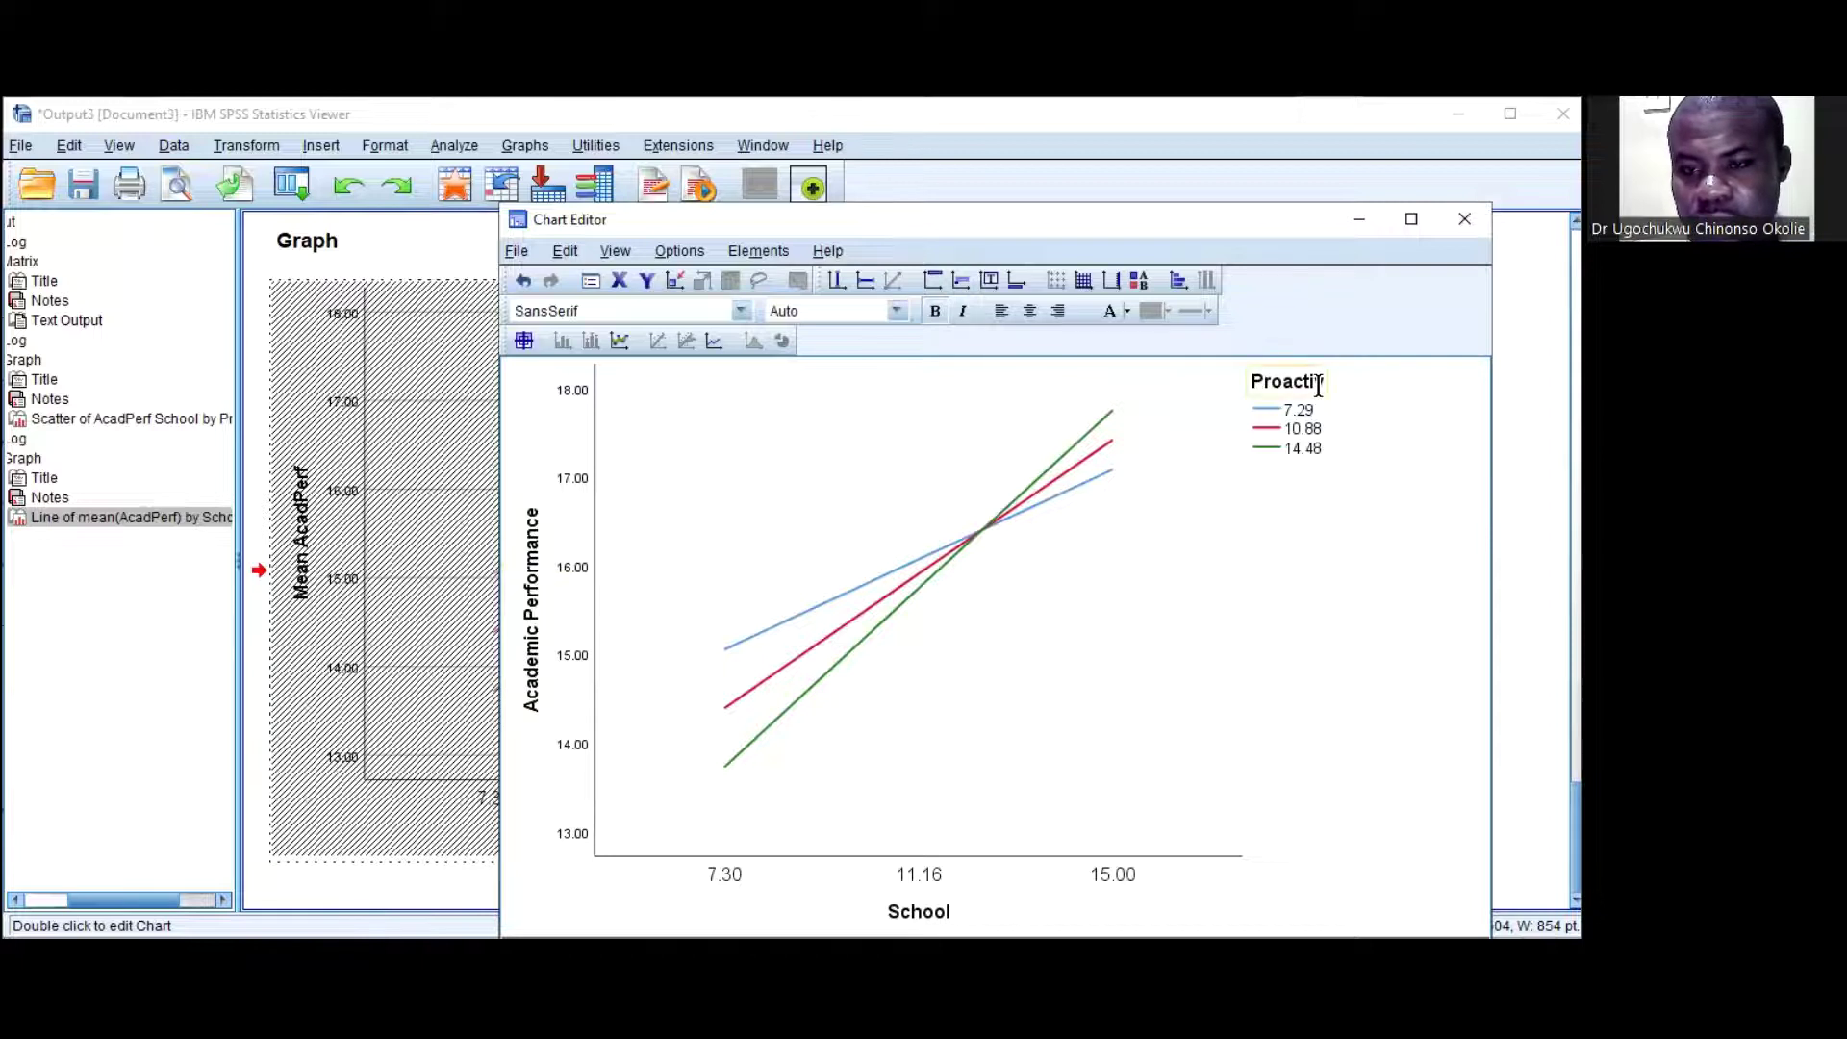
click(1318, 383)
text(ity)
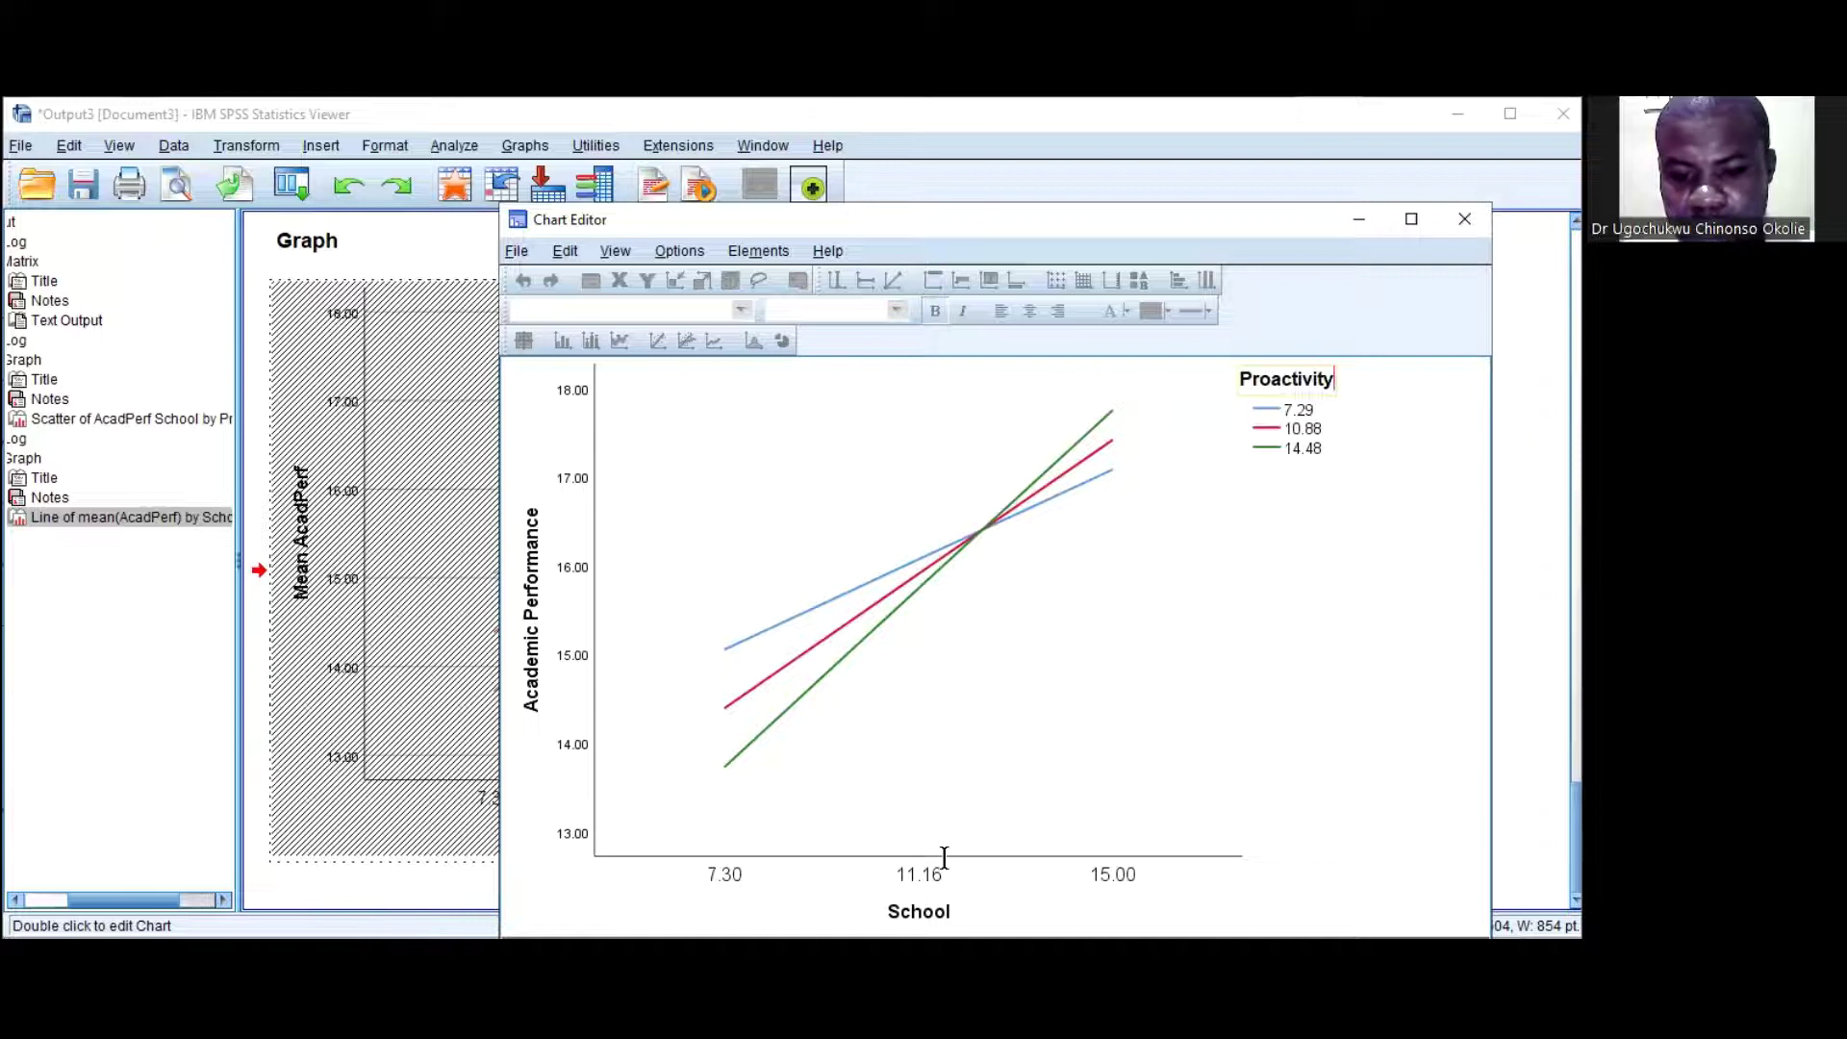
Change the line chart's horizontal axis title to School Climate.
click(947, 910)
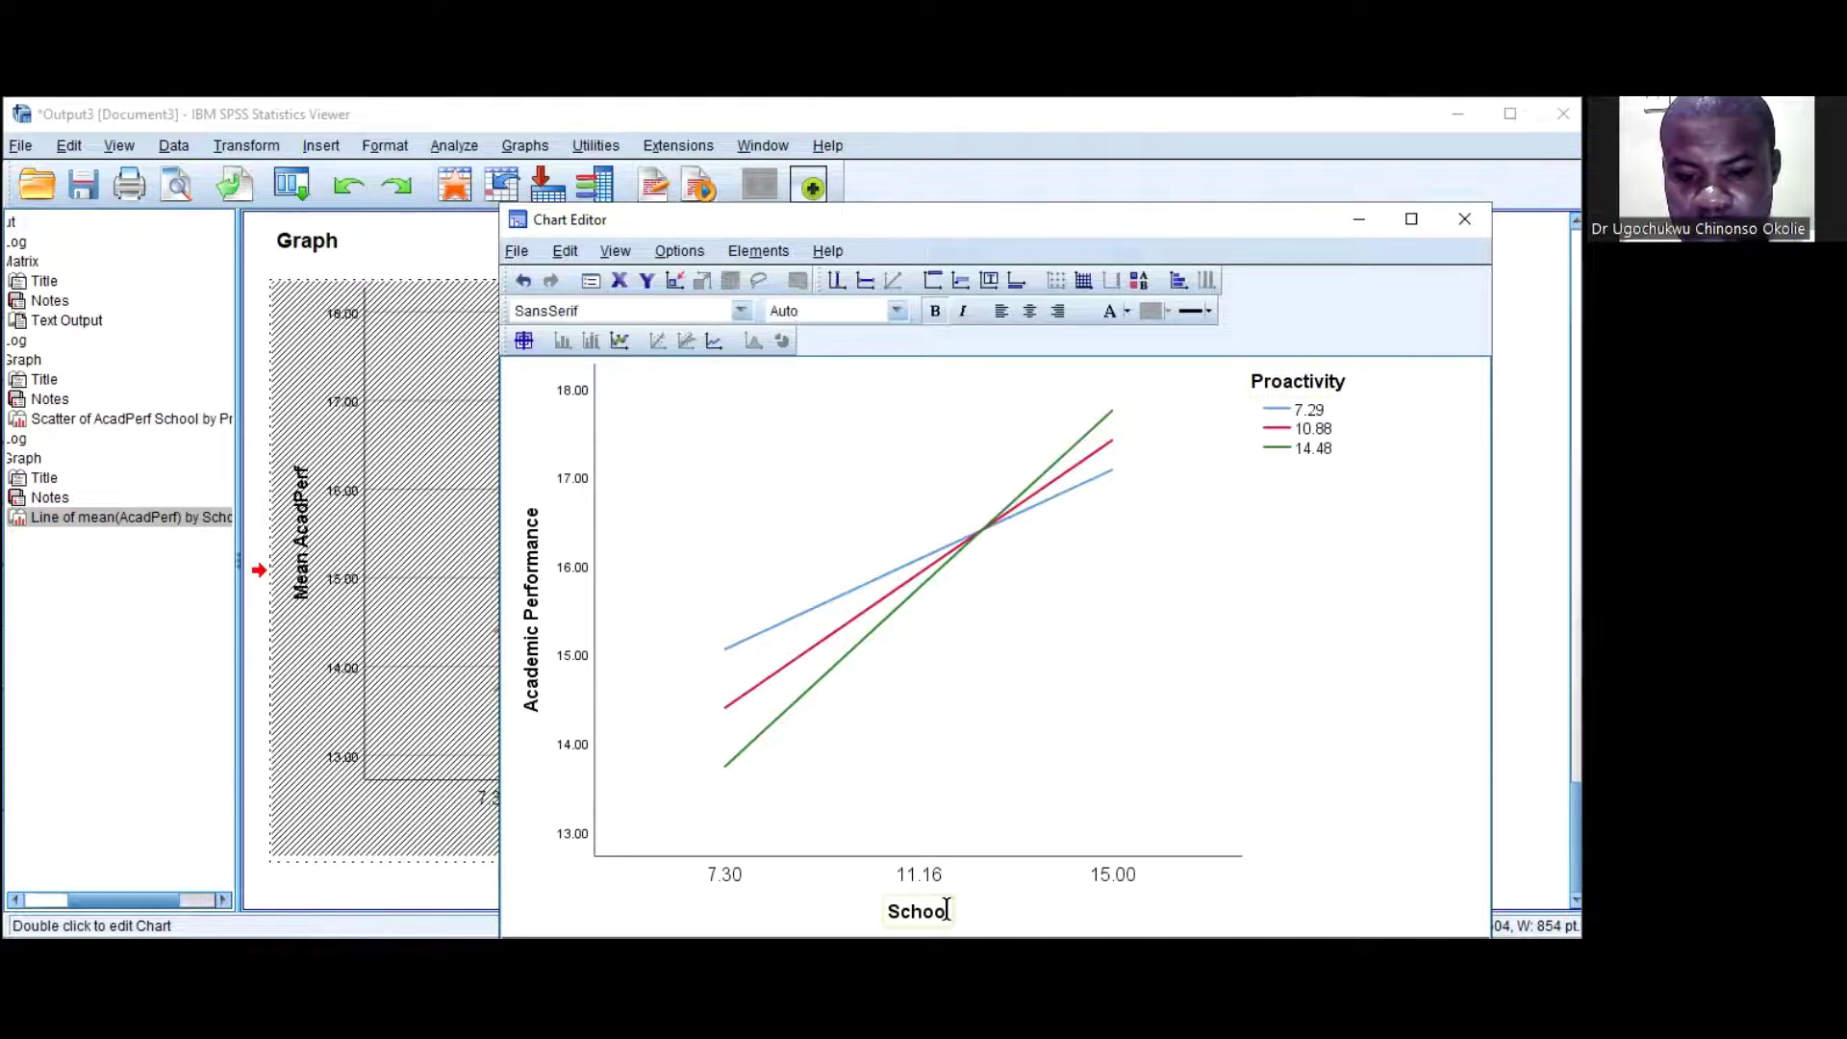
click(947, 910)
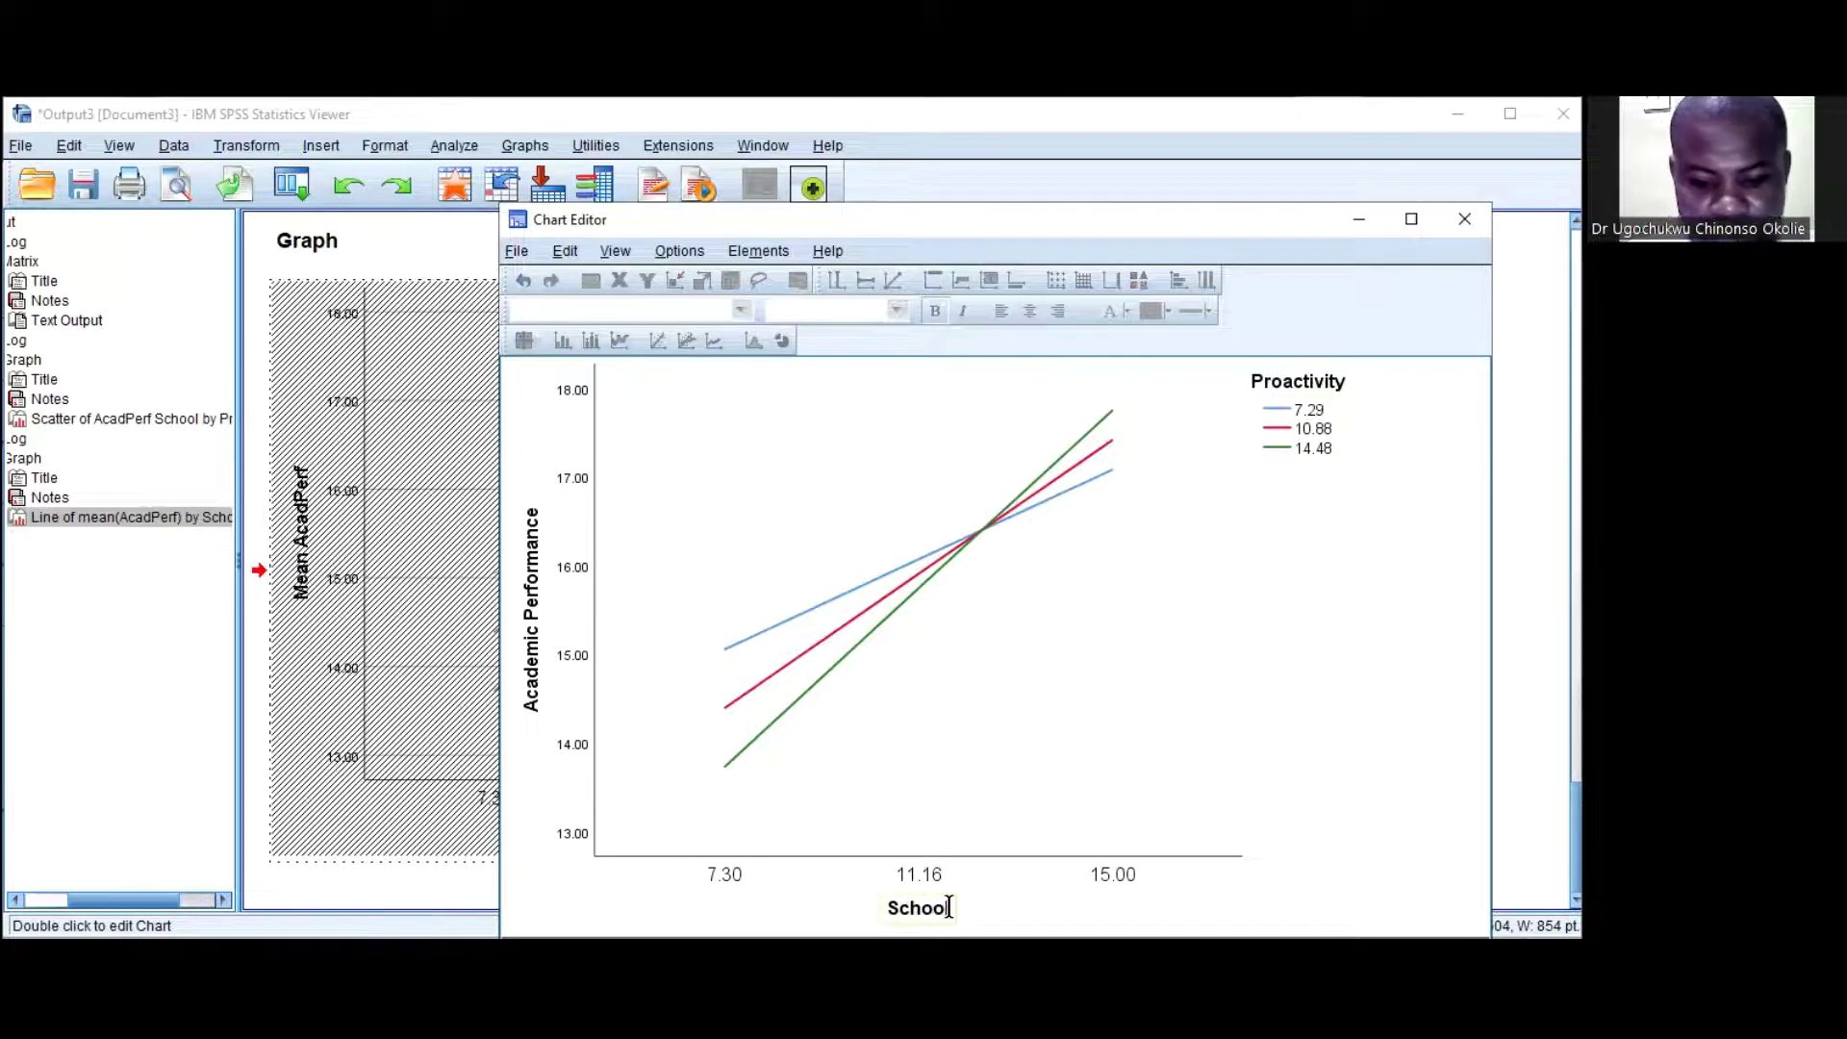
text(Climate)
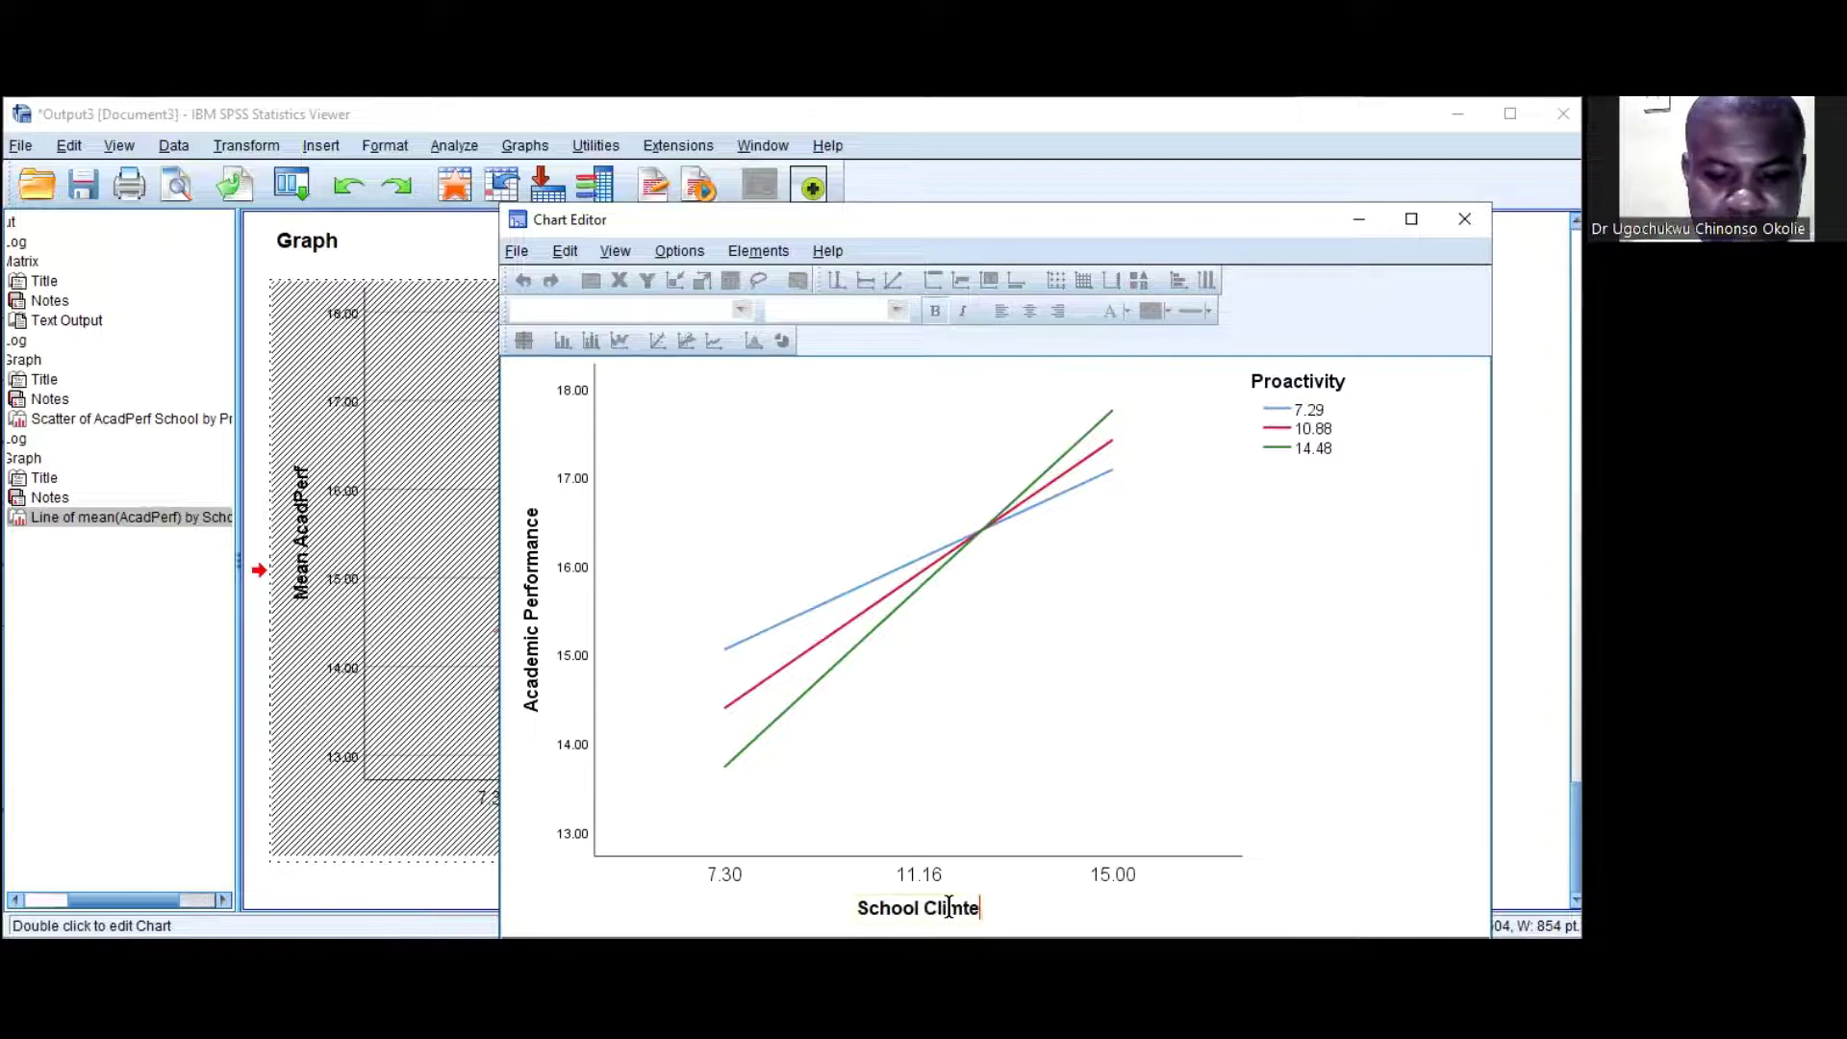
key(BackSpace)
key(BackSpace)
key(BackSpace)
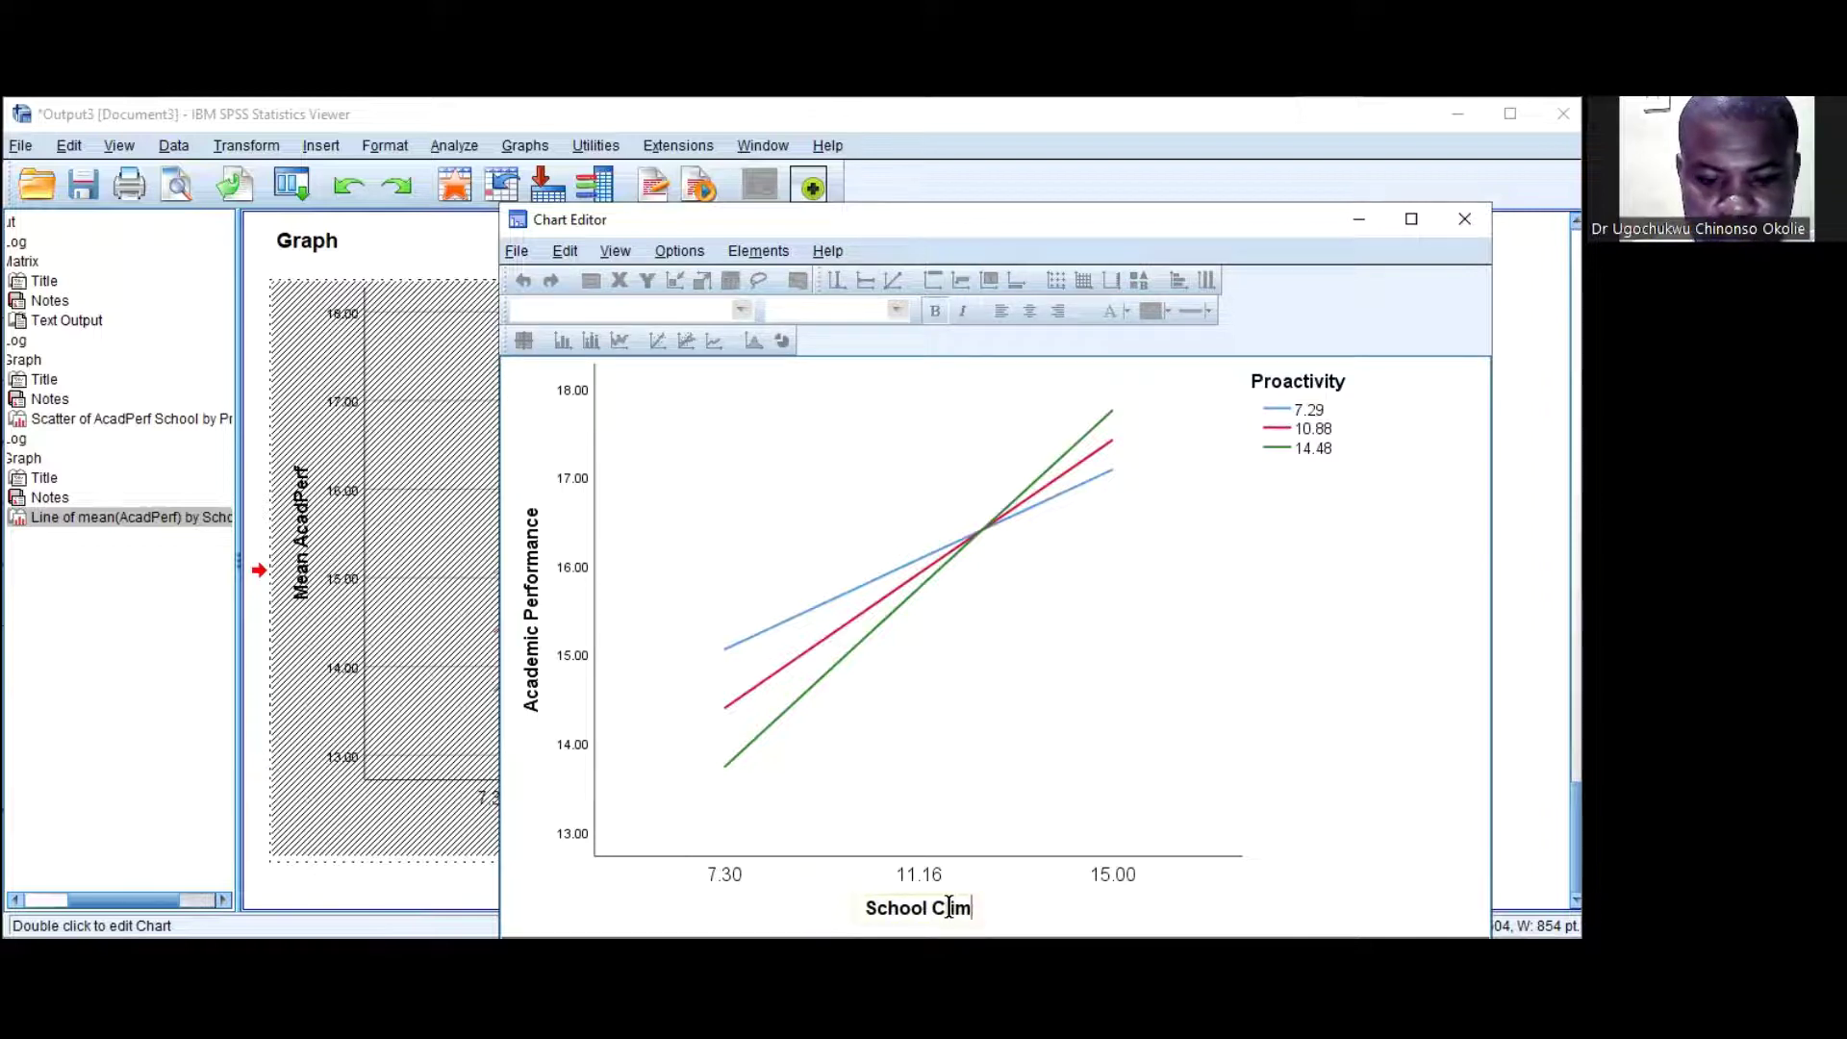
text(ate)
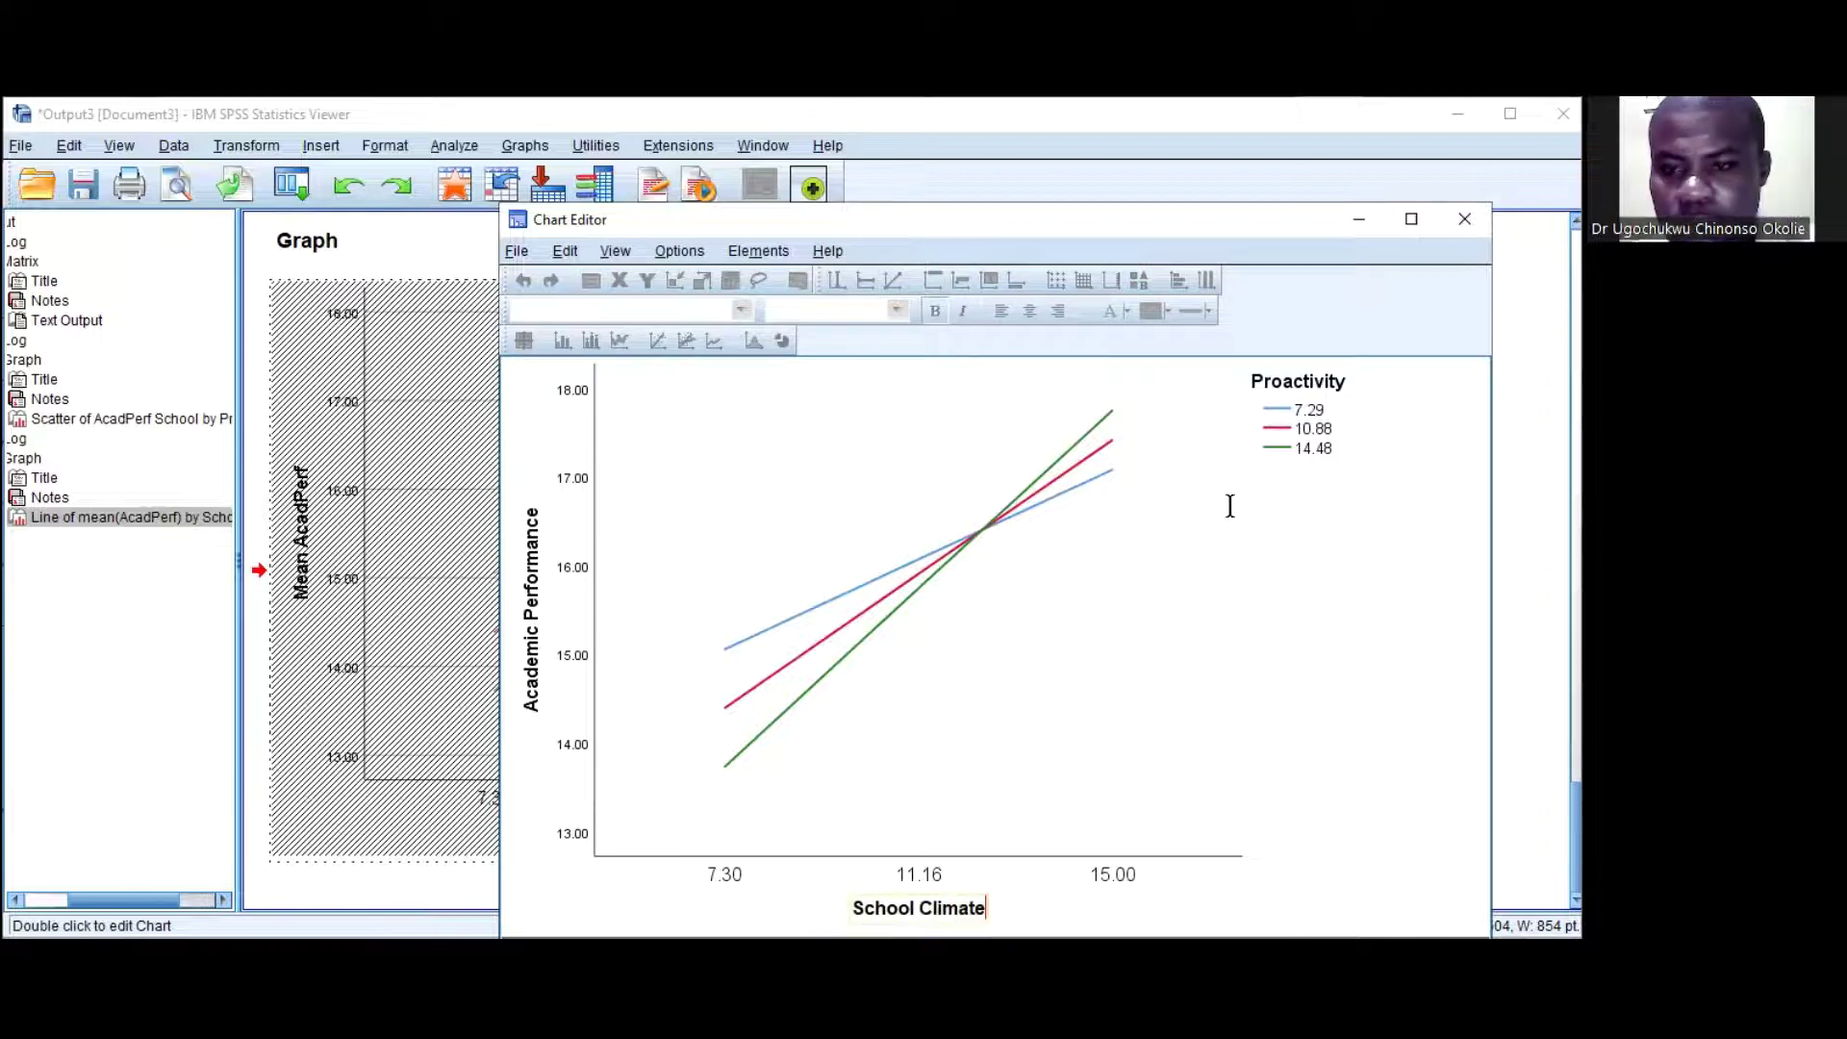
Relabel the legend entries as 7.29 (Low), 10.88 (Average) and 14.48 (High), move the legend beside the line ends and close the chart editor.
click(1329, 415)
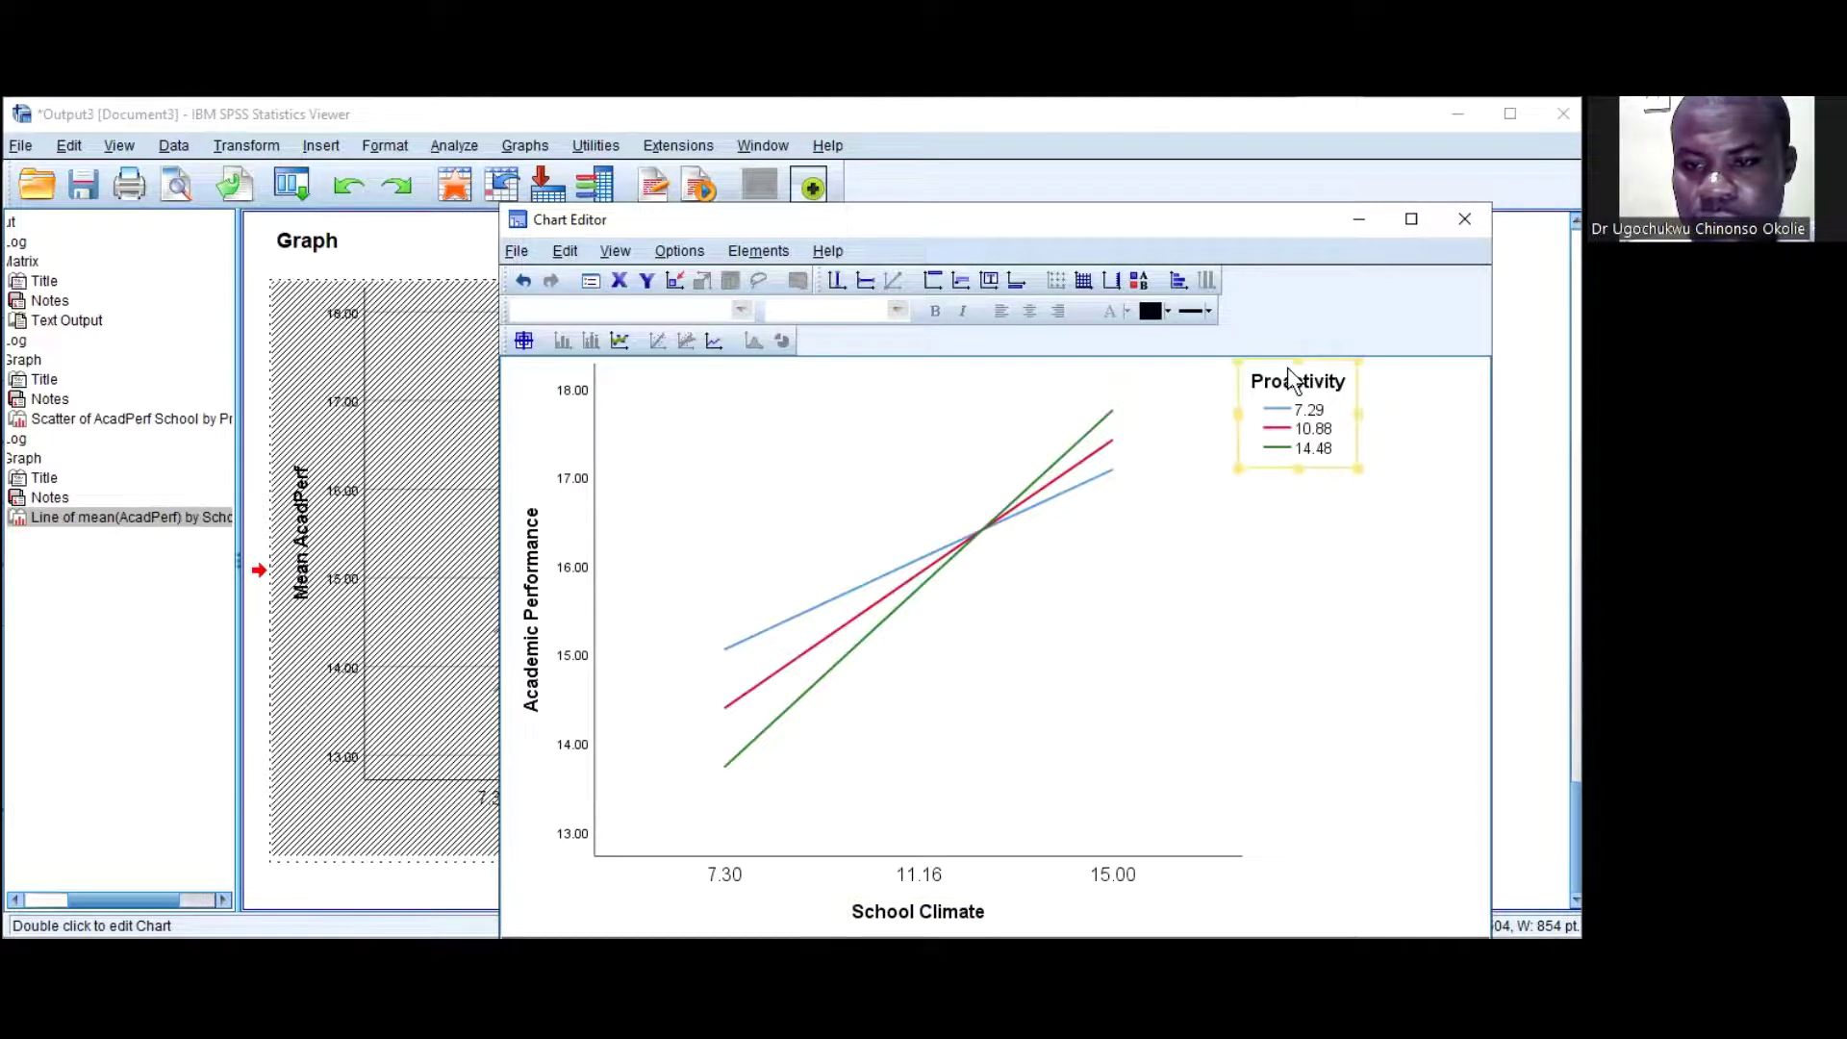
drag(1282, 367, 1167, 361)
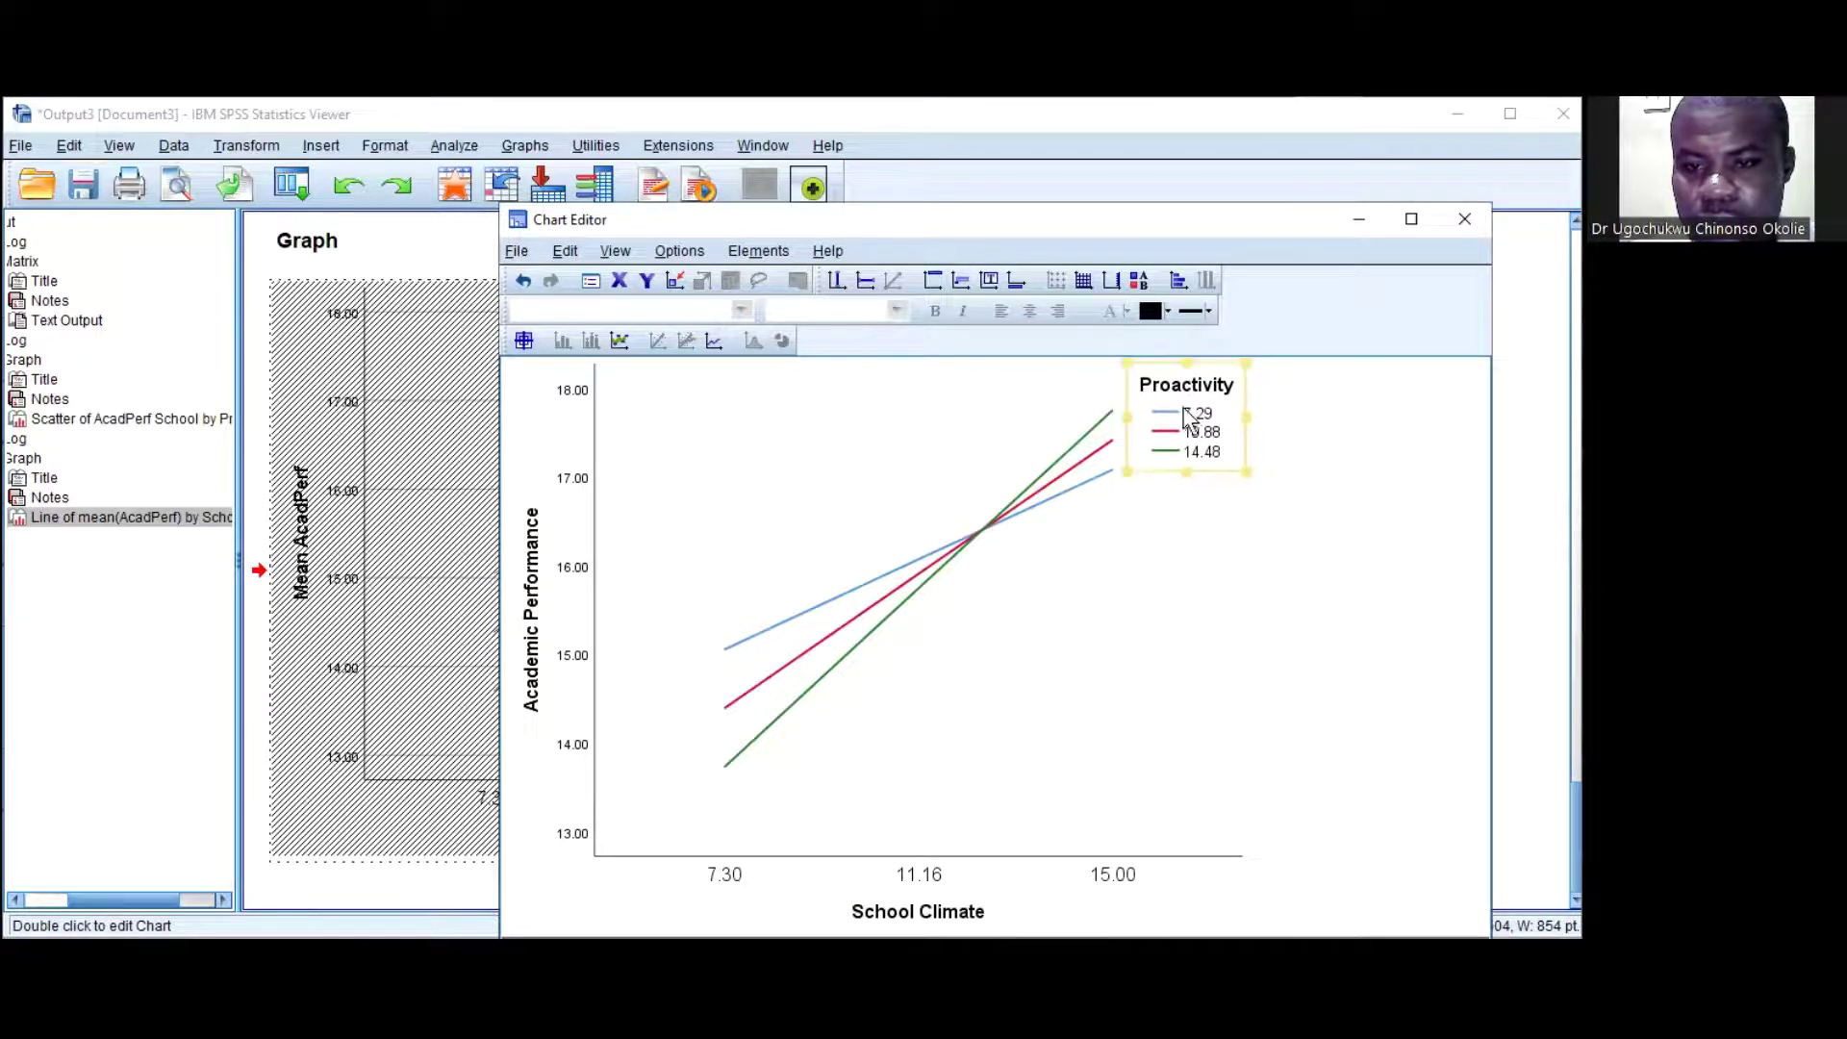
click(1212, 414)
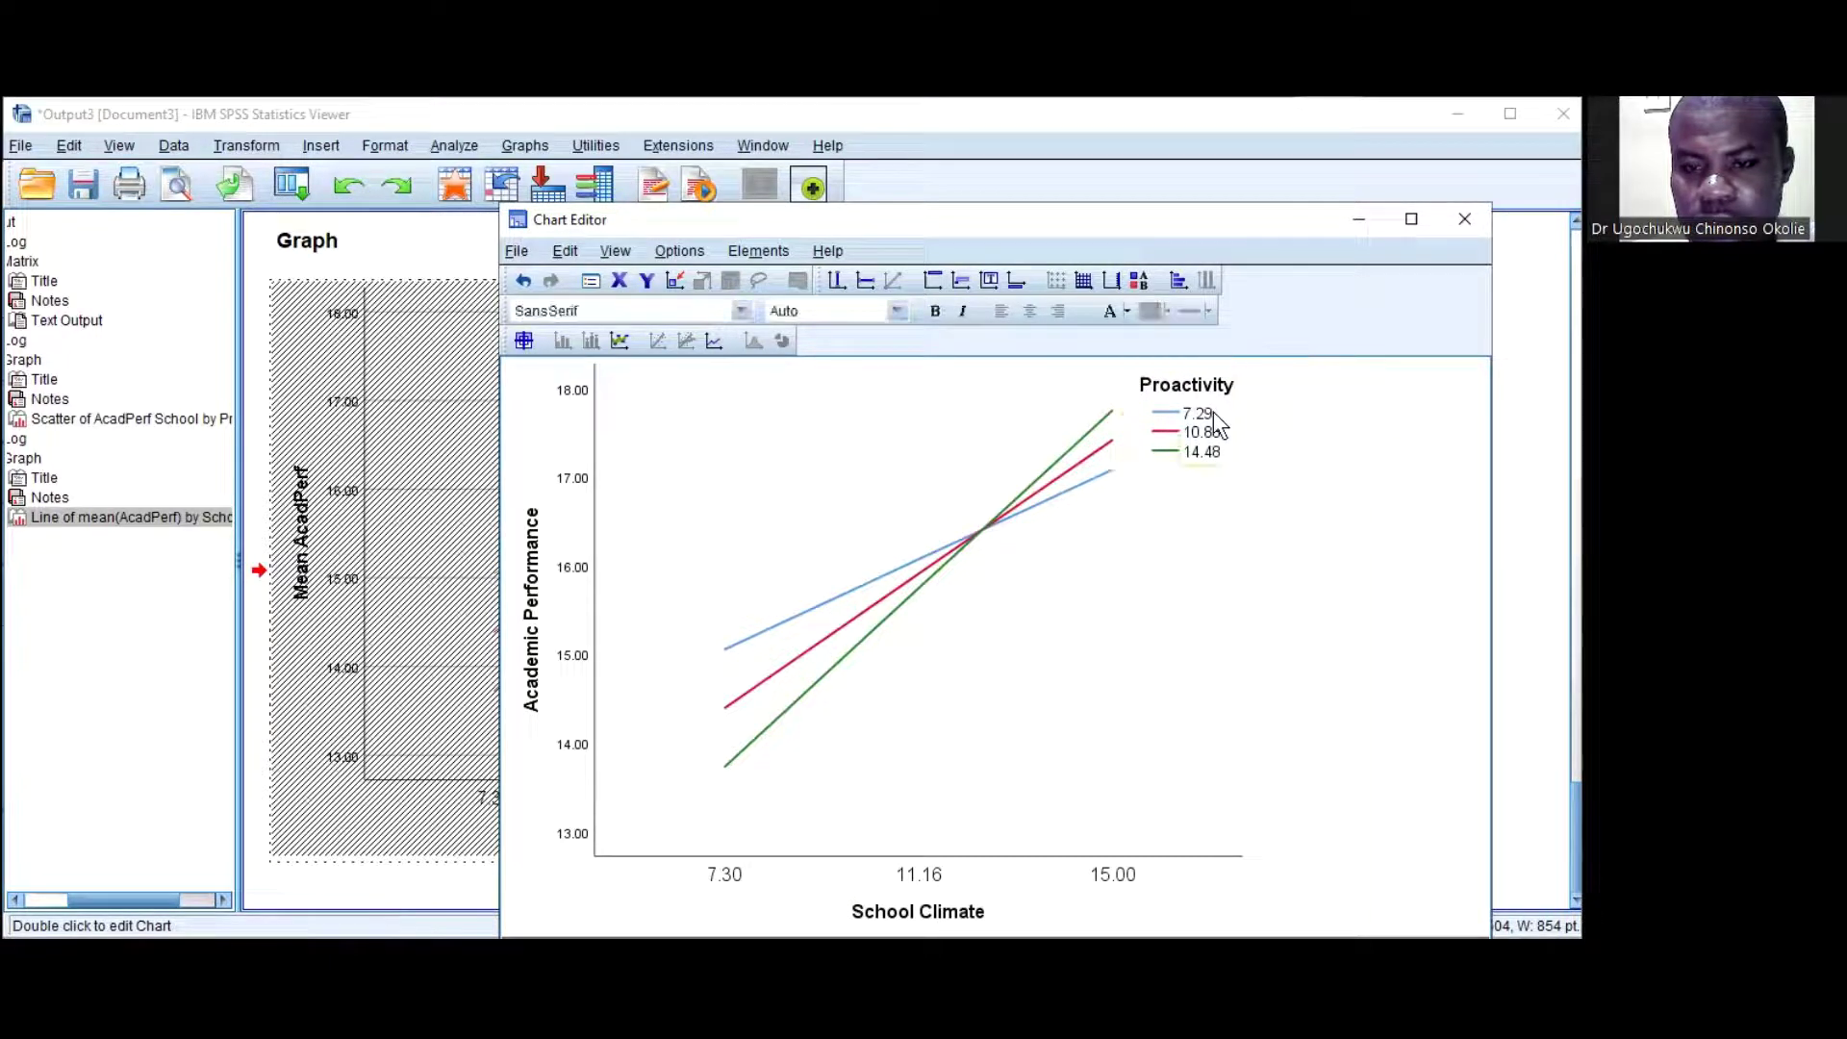
click(1213, 413)
click(1213, 412)
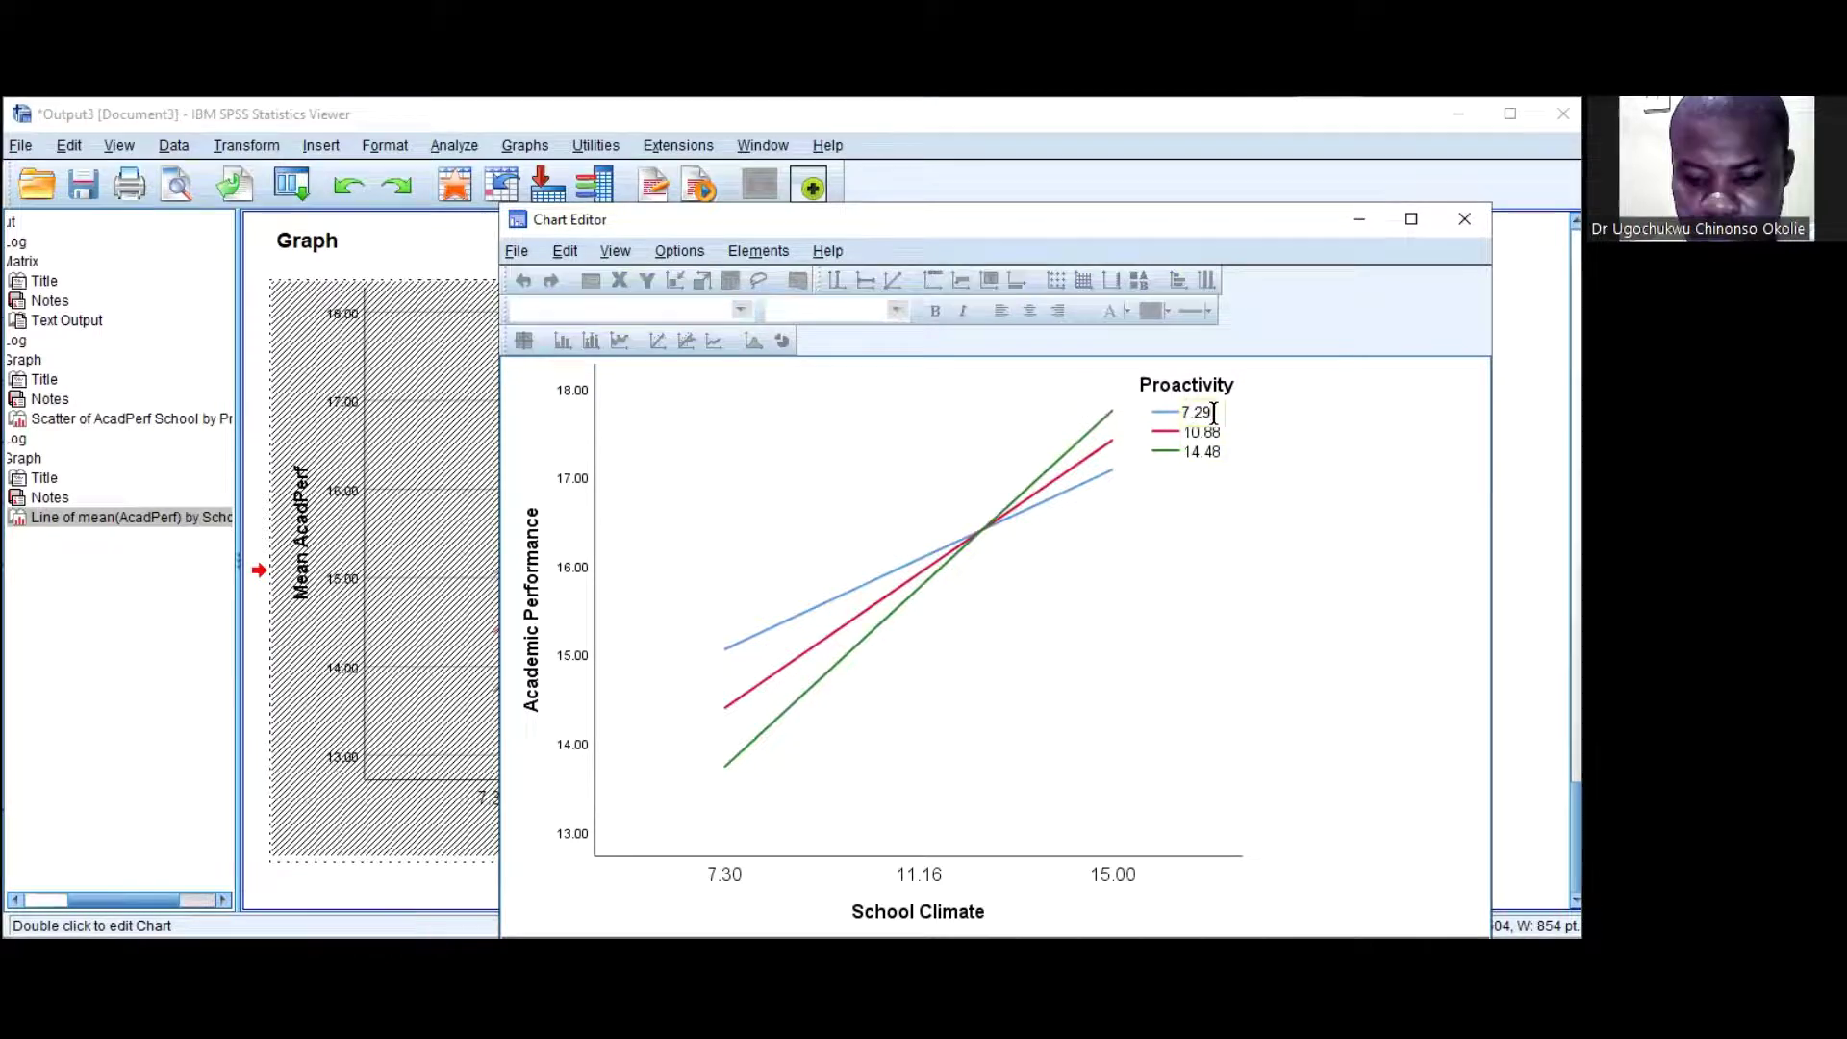
text((Low)
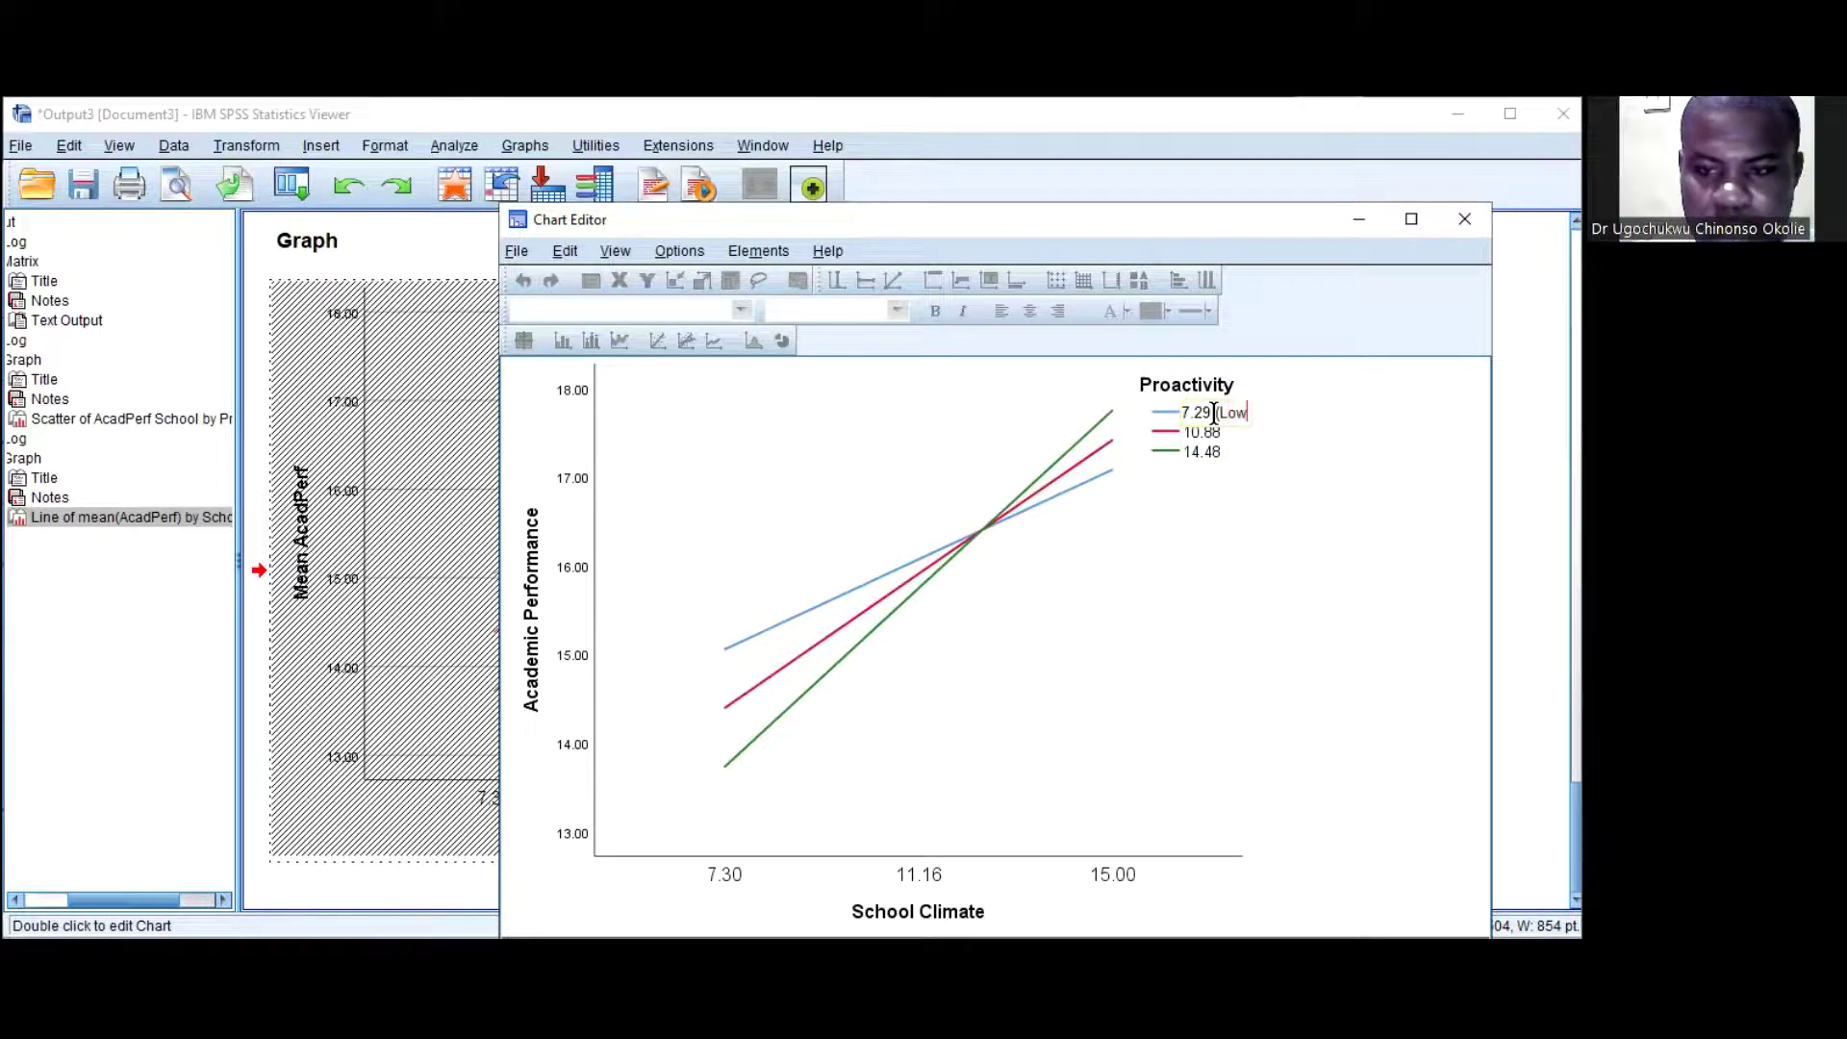
text())
click(1200, 433)
text((Averagre)
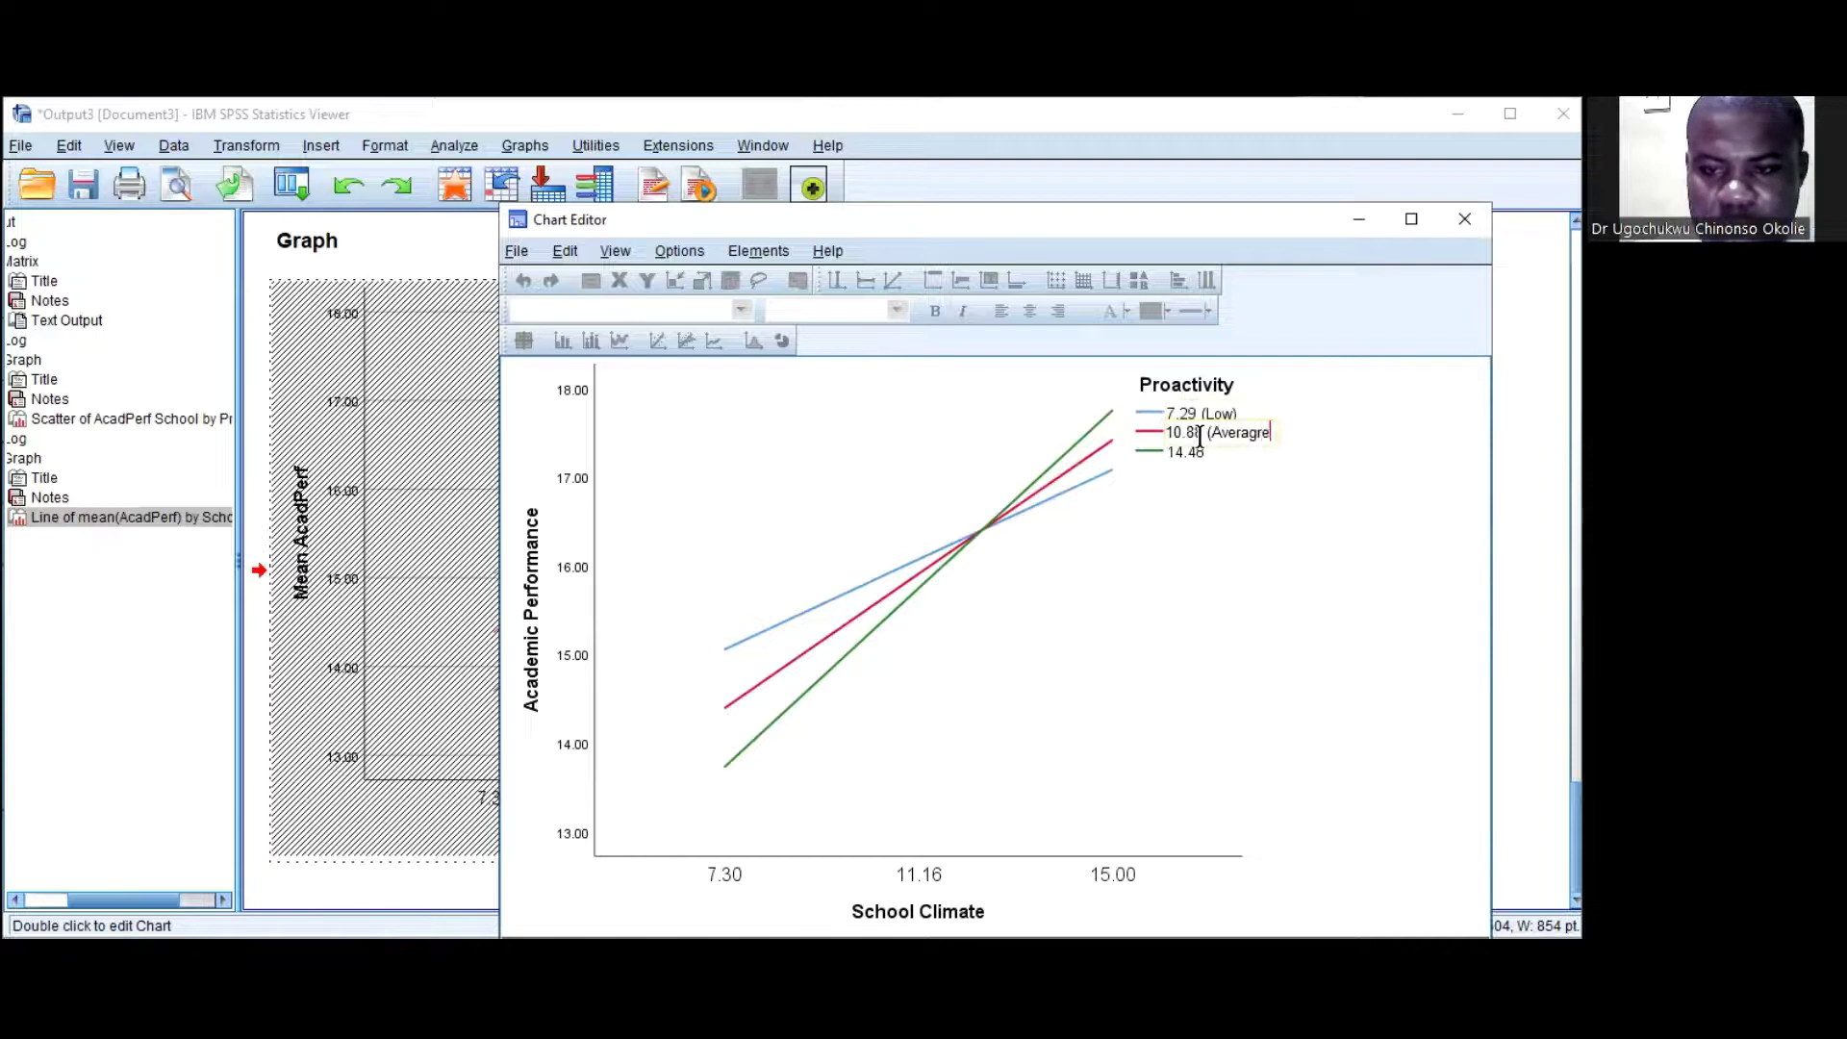
text())
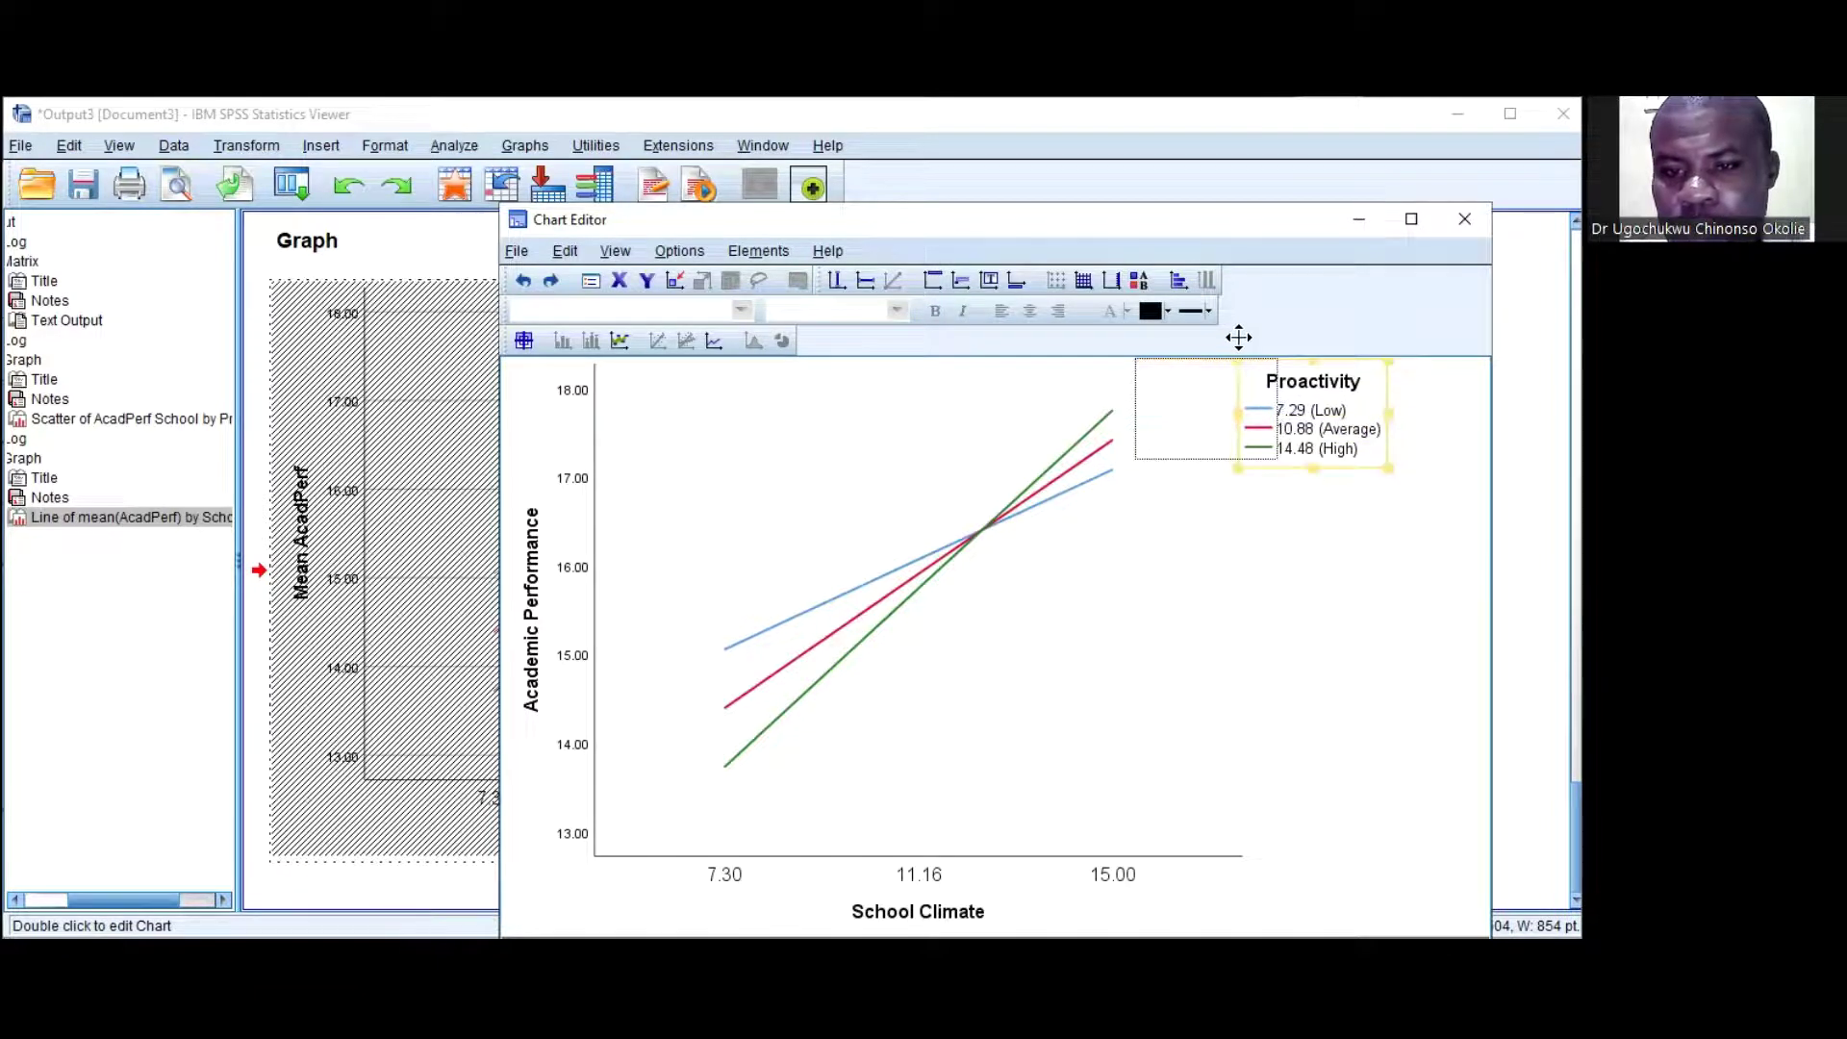
drag(1239, 337, 1236, 335)
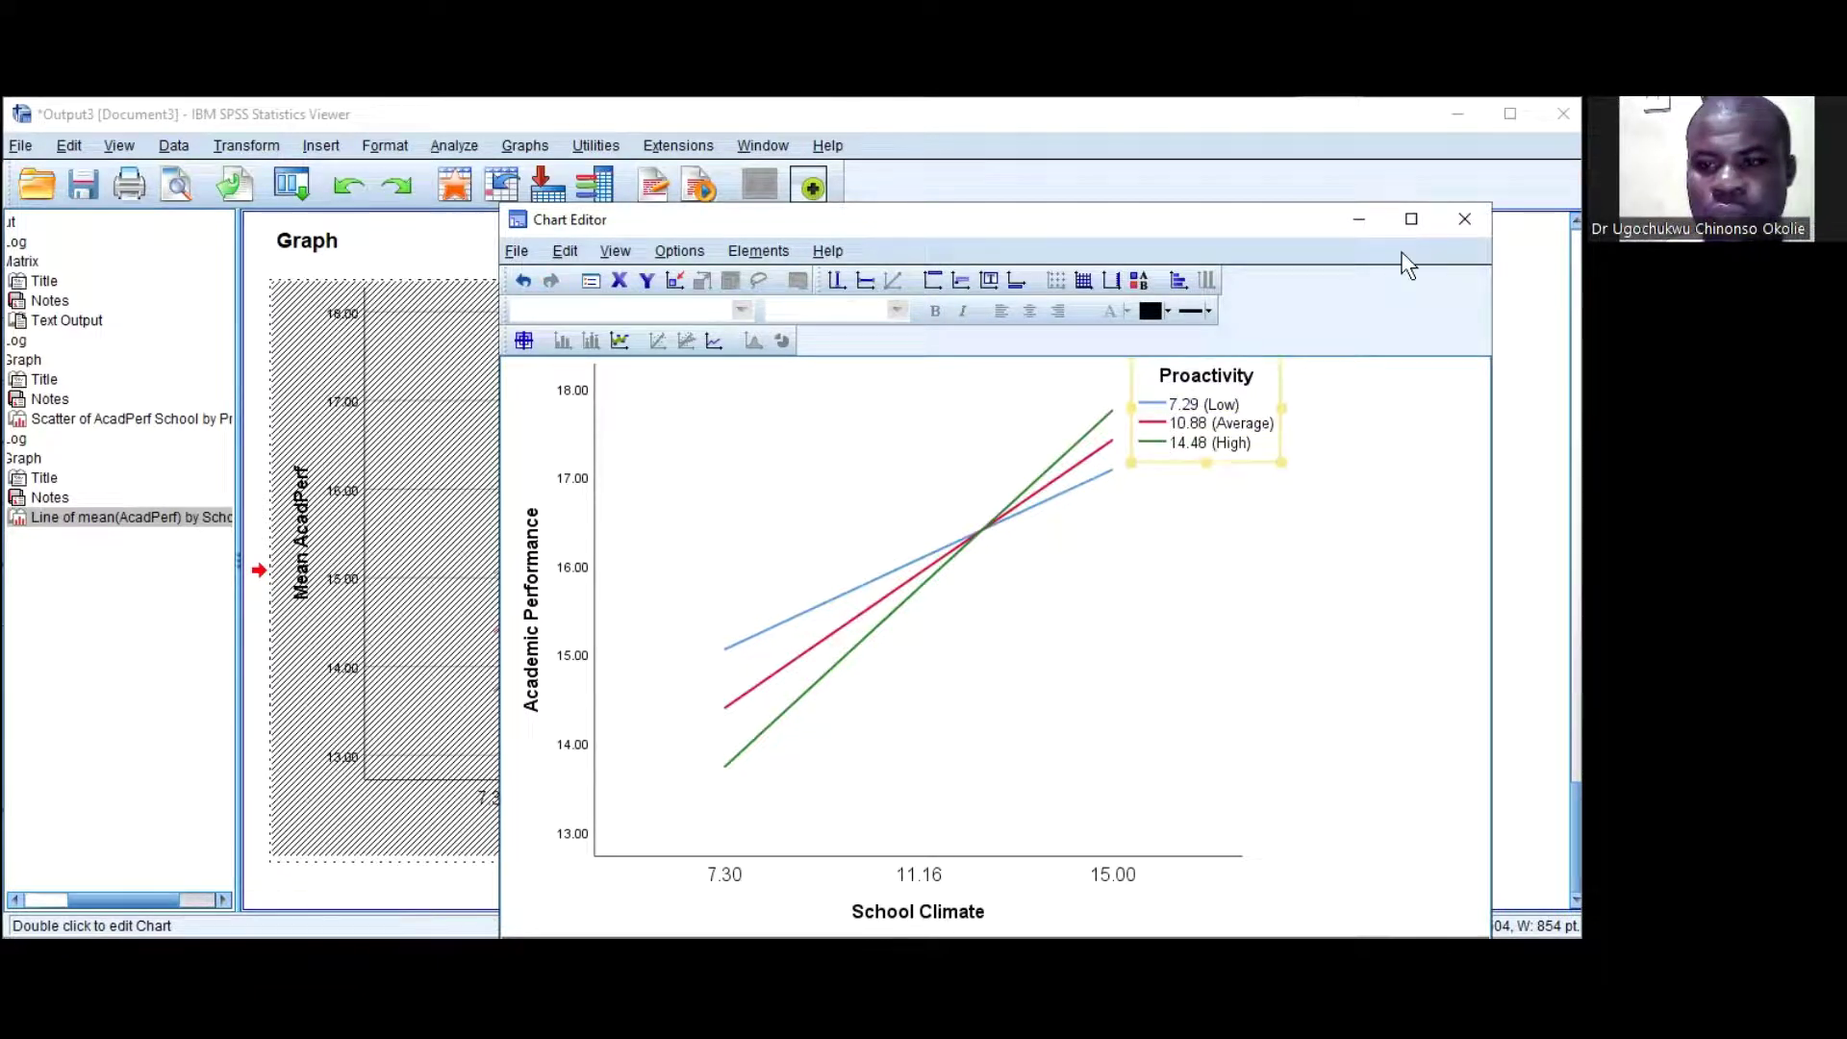
click(1453, 220)
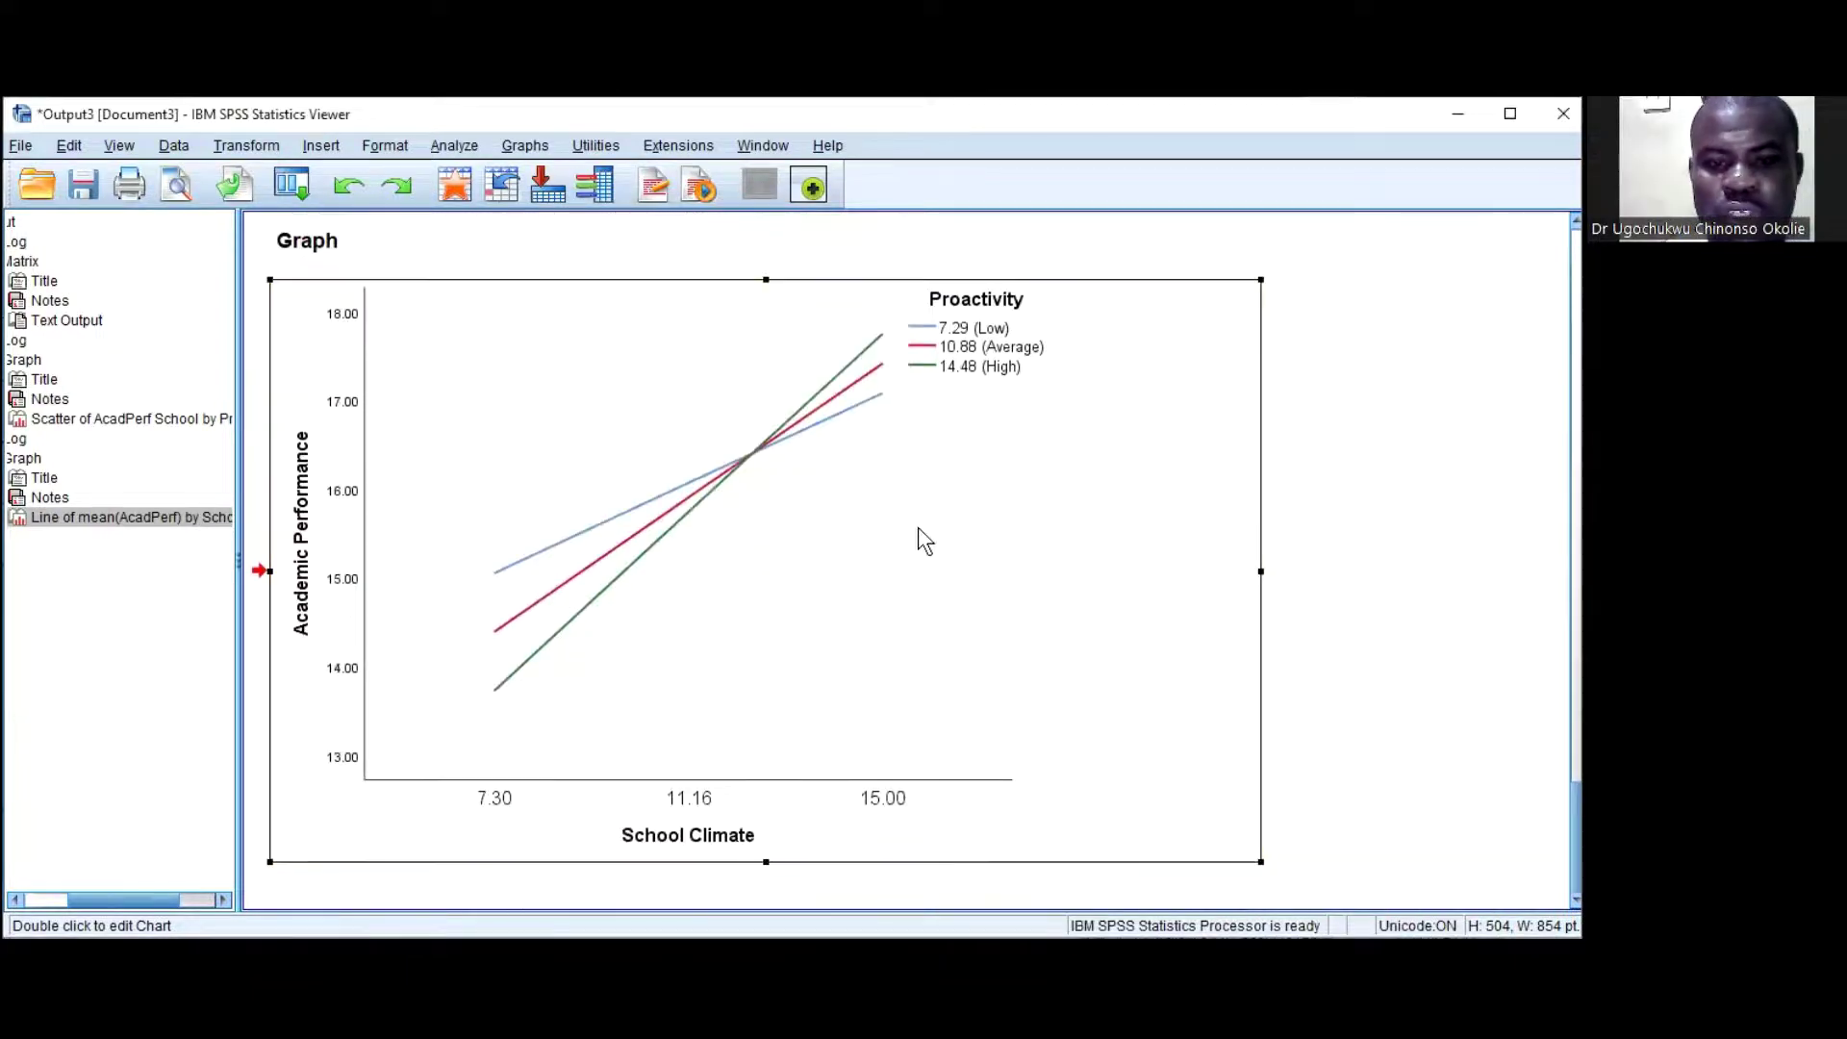
Copy the finished line chart and switch to the Moderation Analysis document in Word.
right_click(918, 527)
click(962, 573)
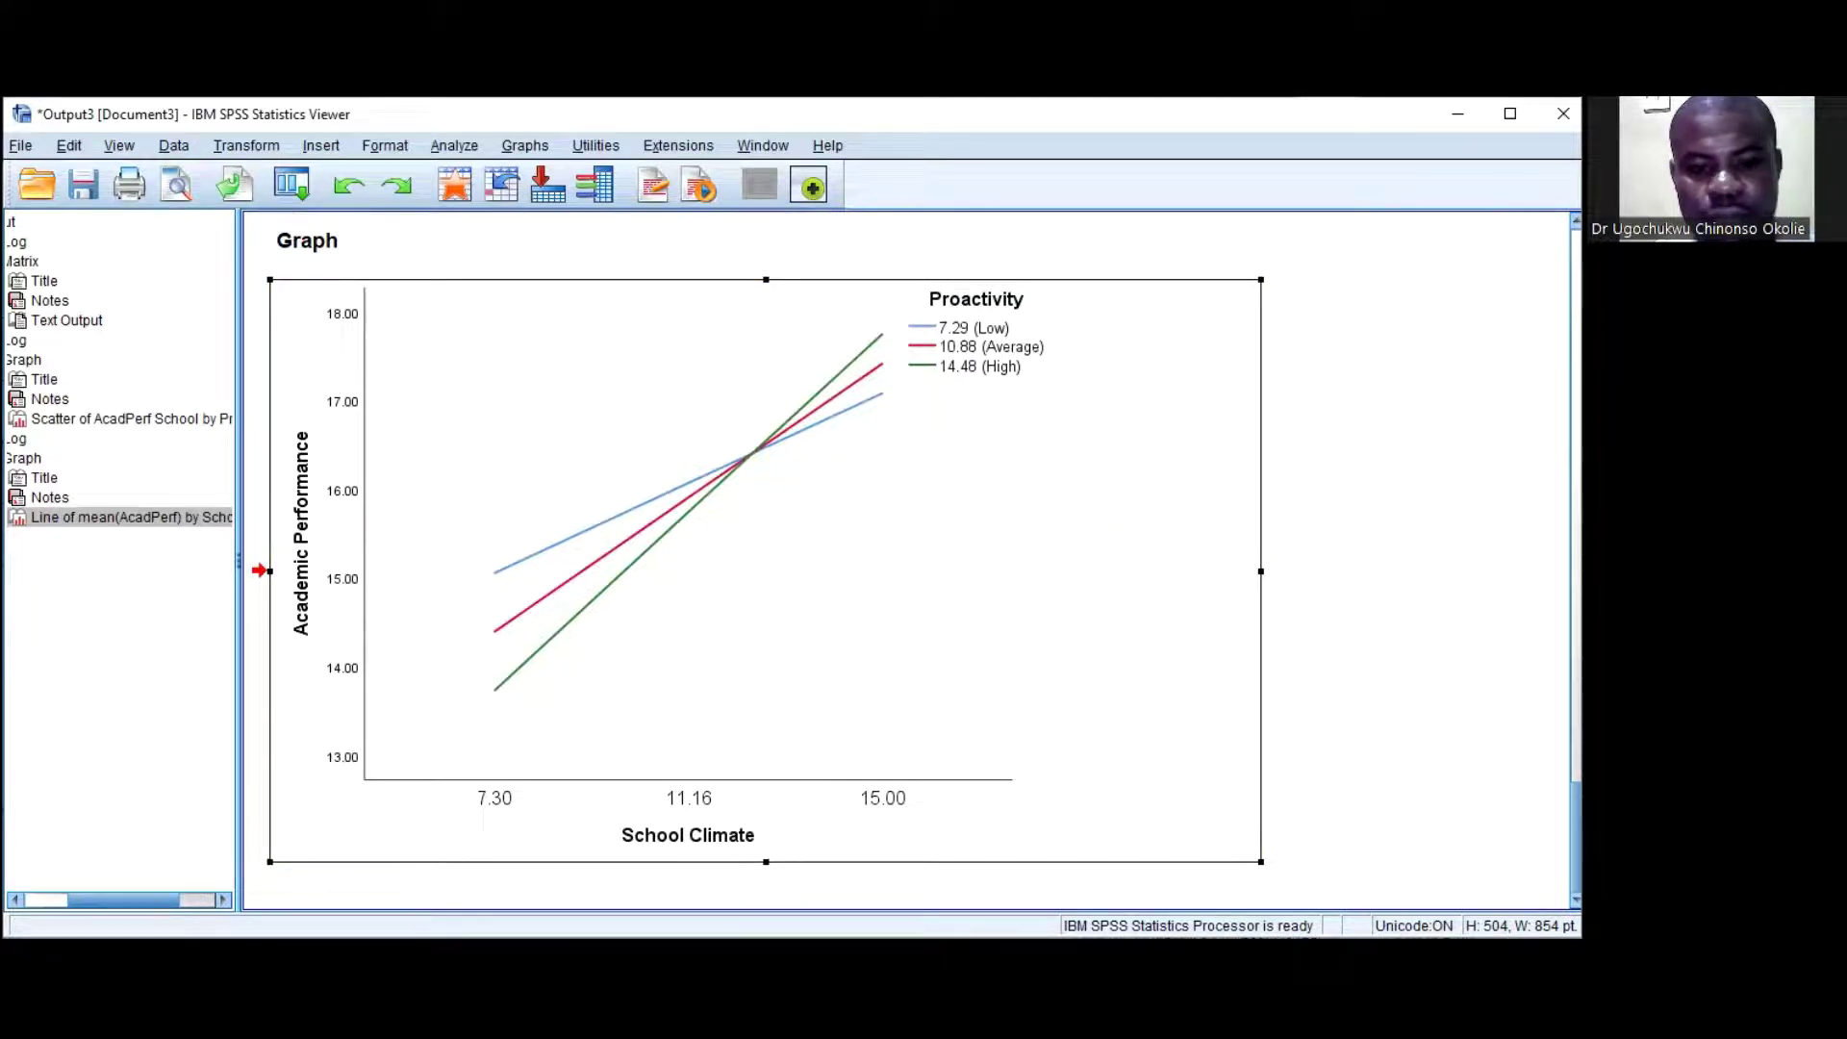
key(alt+Tab)
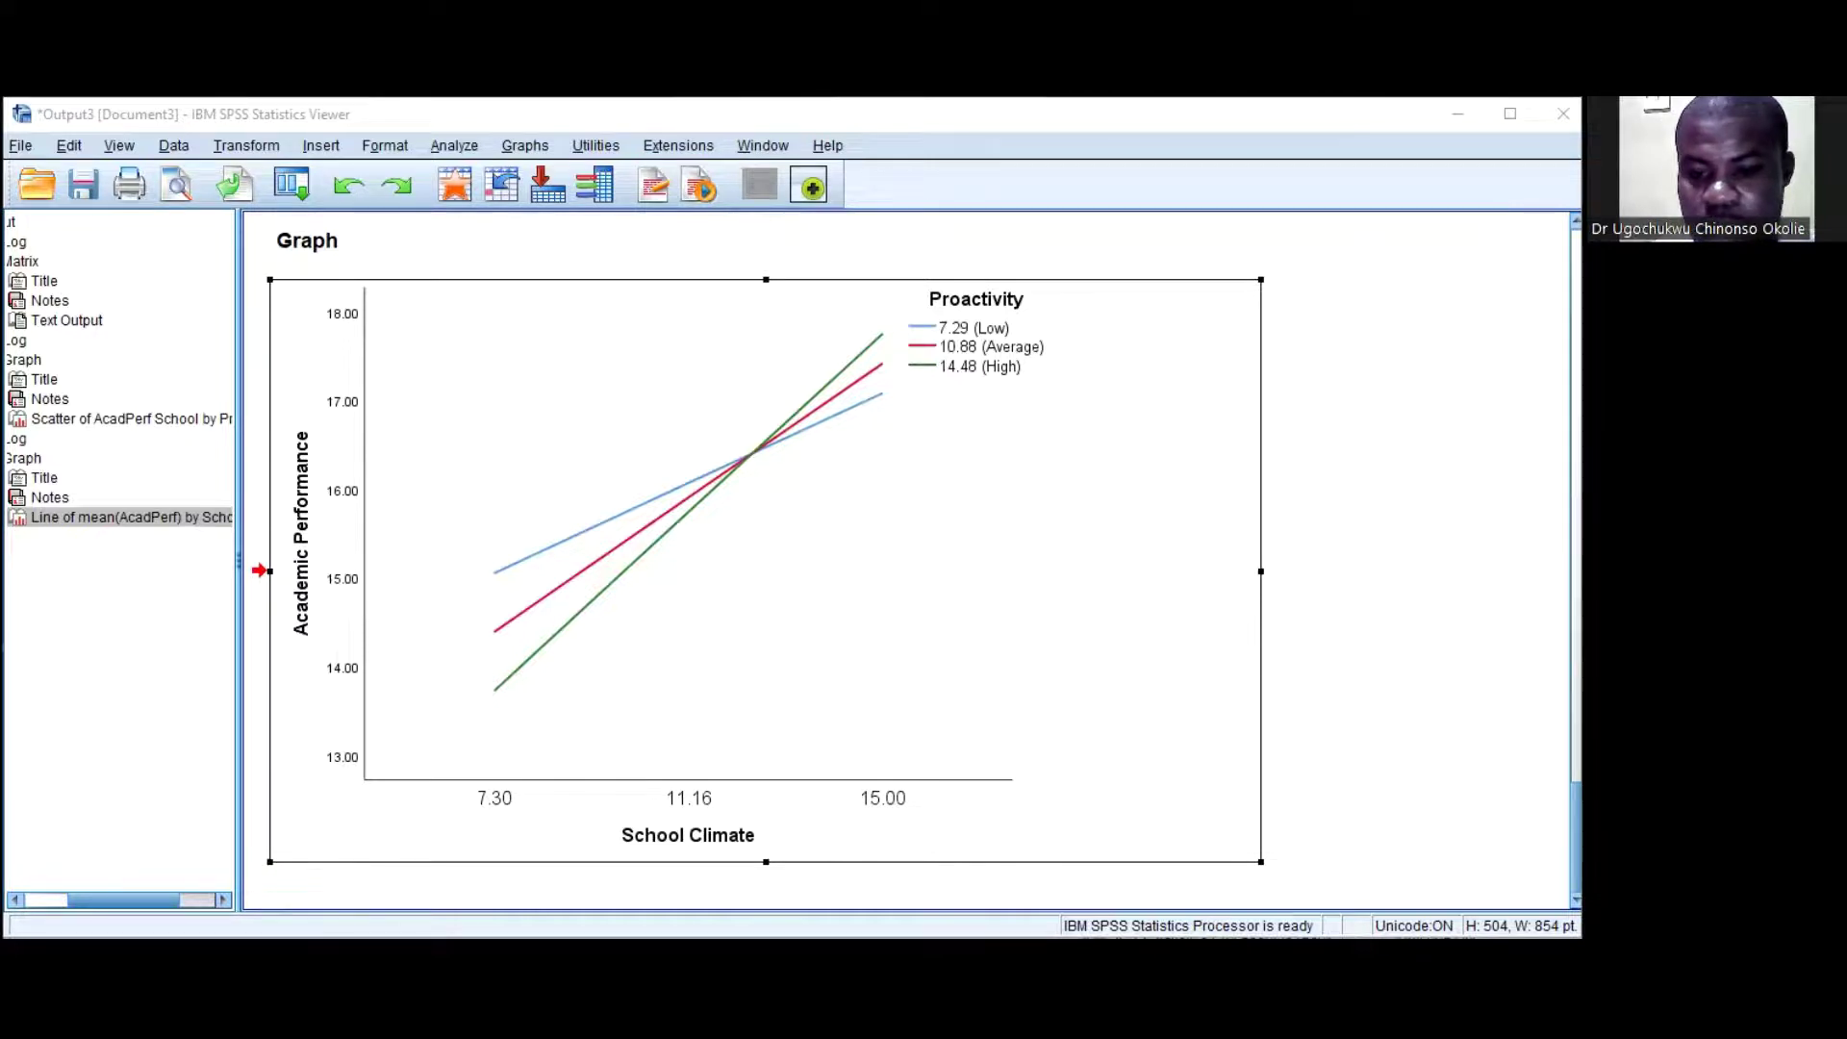
Copy the PROCESS output text from the sample size through the conditional effects table and switch to the Moderation Analysis document in Word.
scroll(731, 870, up, 5)
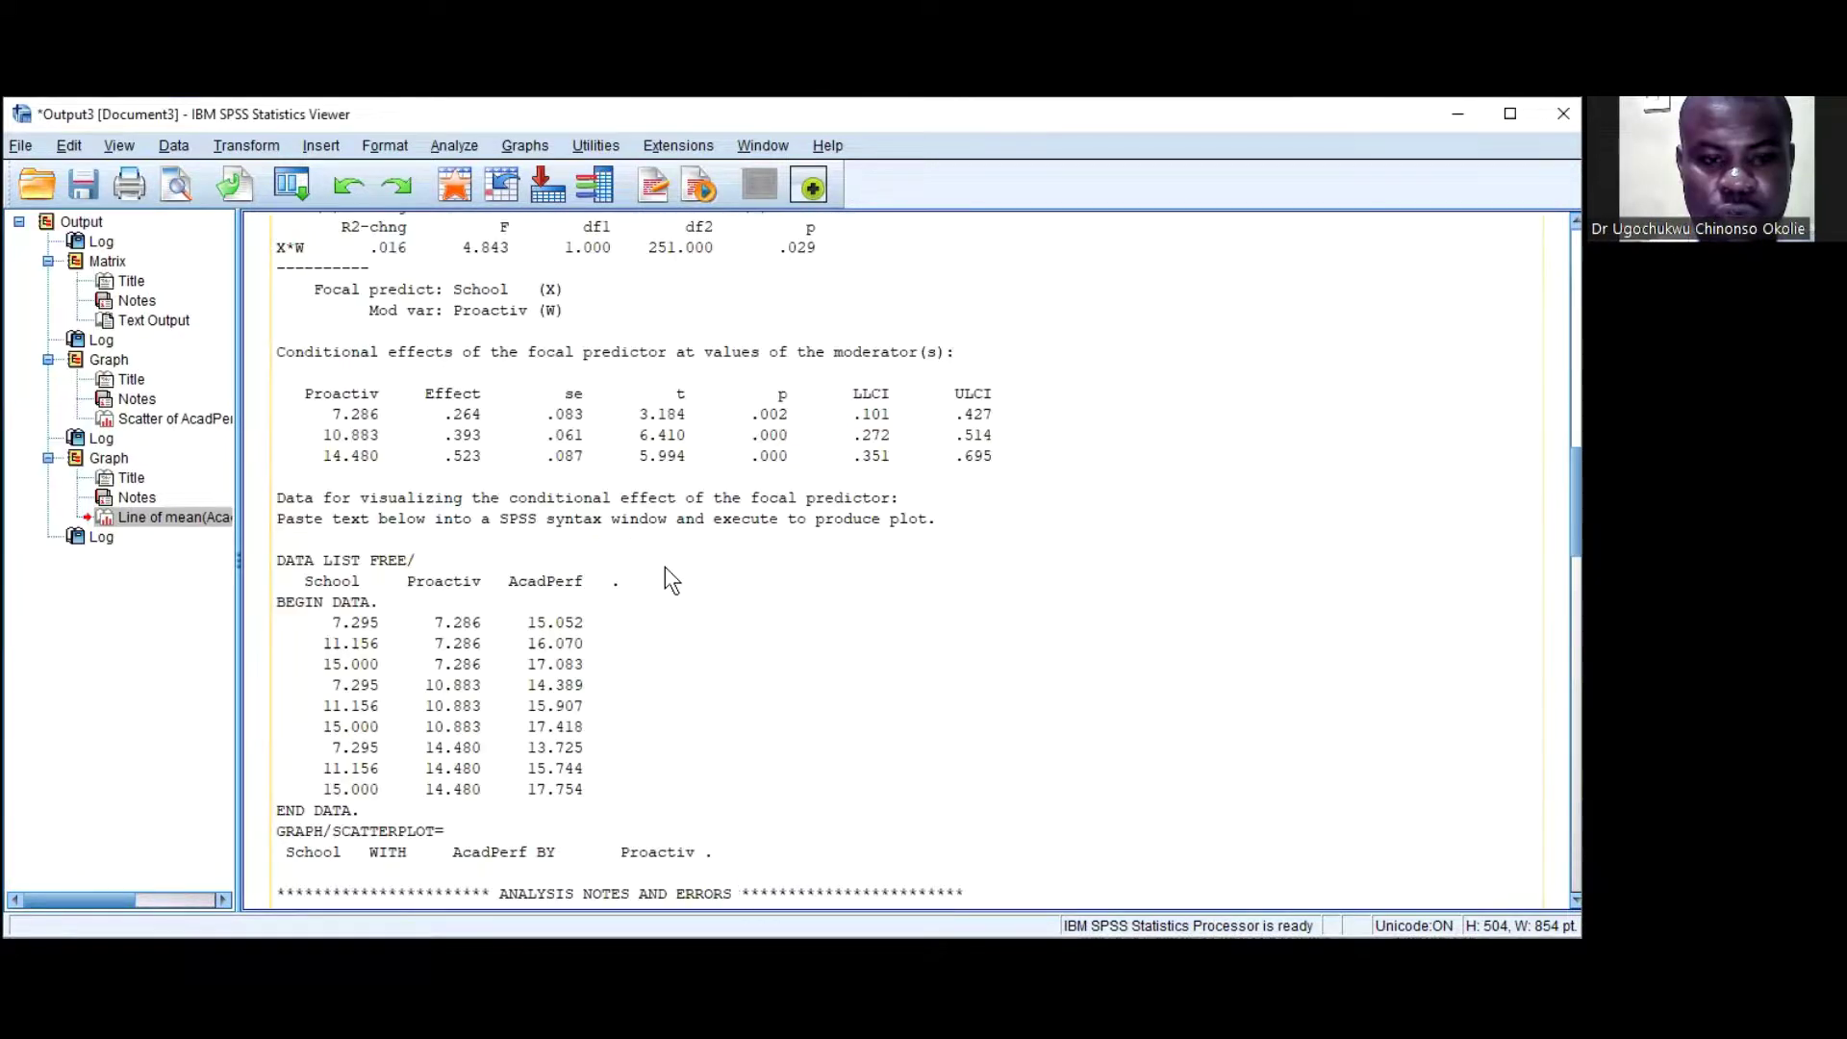
scroll(1011, 577, up, 10)
click(973, 573)
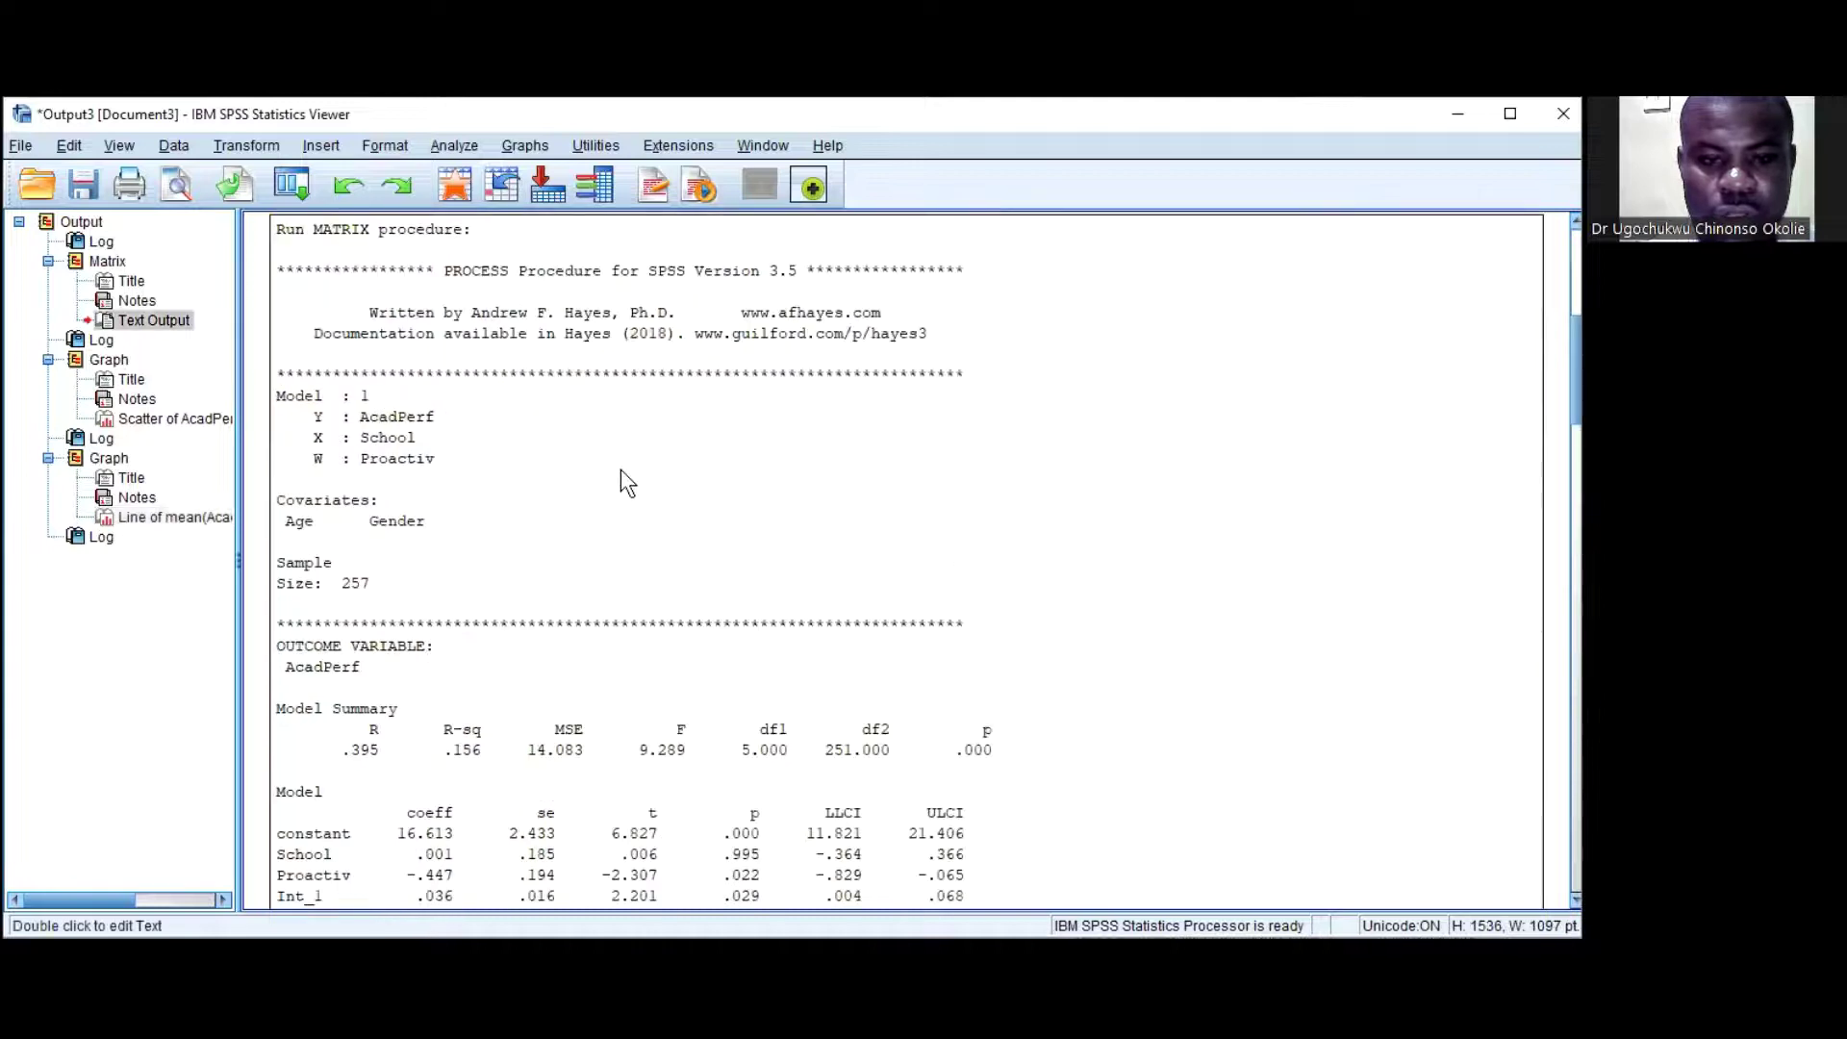
double_click(423, 437)
scroll(771, 553, up, 8)
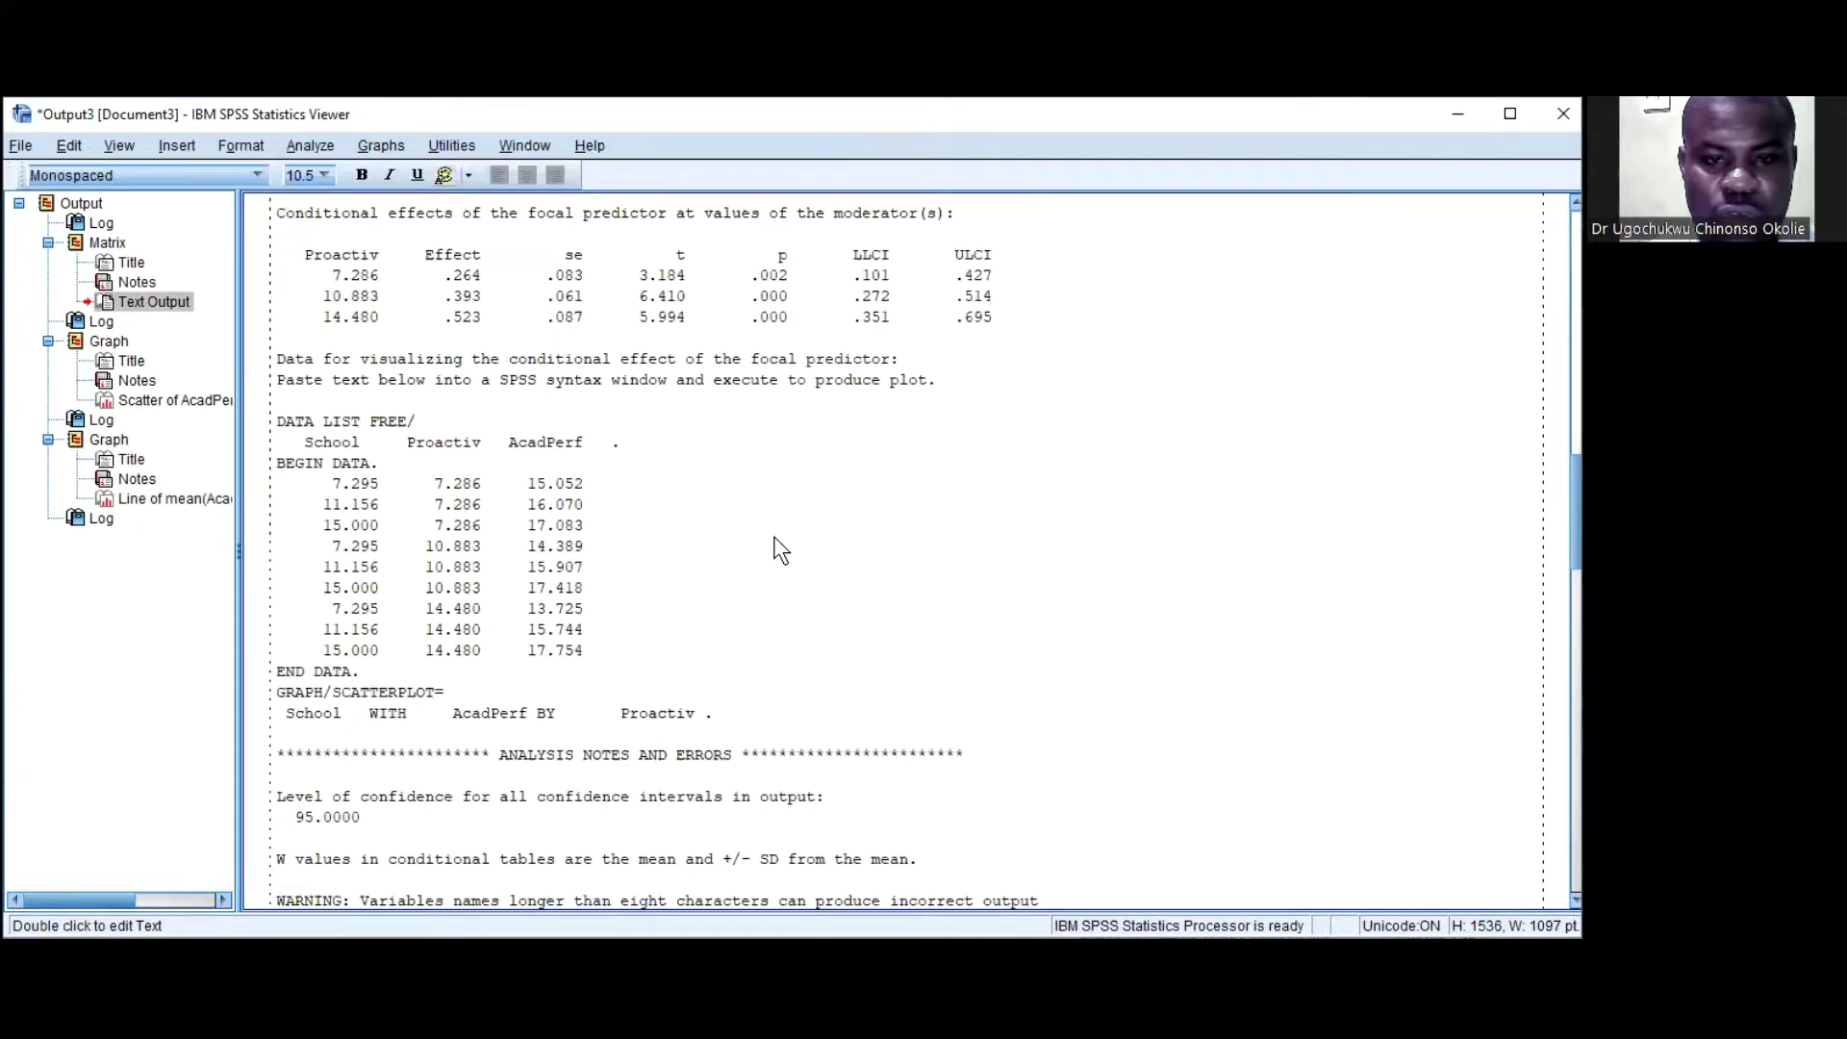
drag(1039, 760, 279, 360)
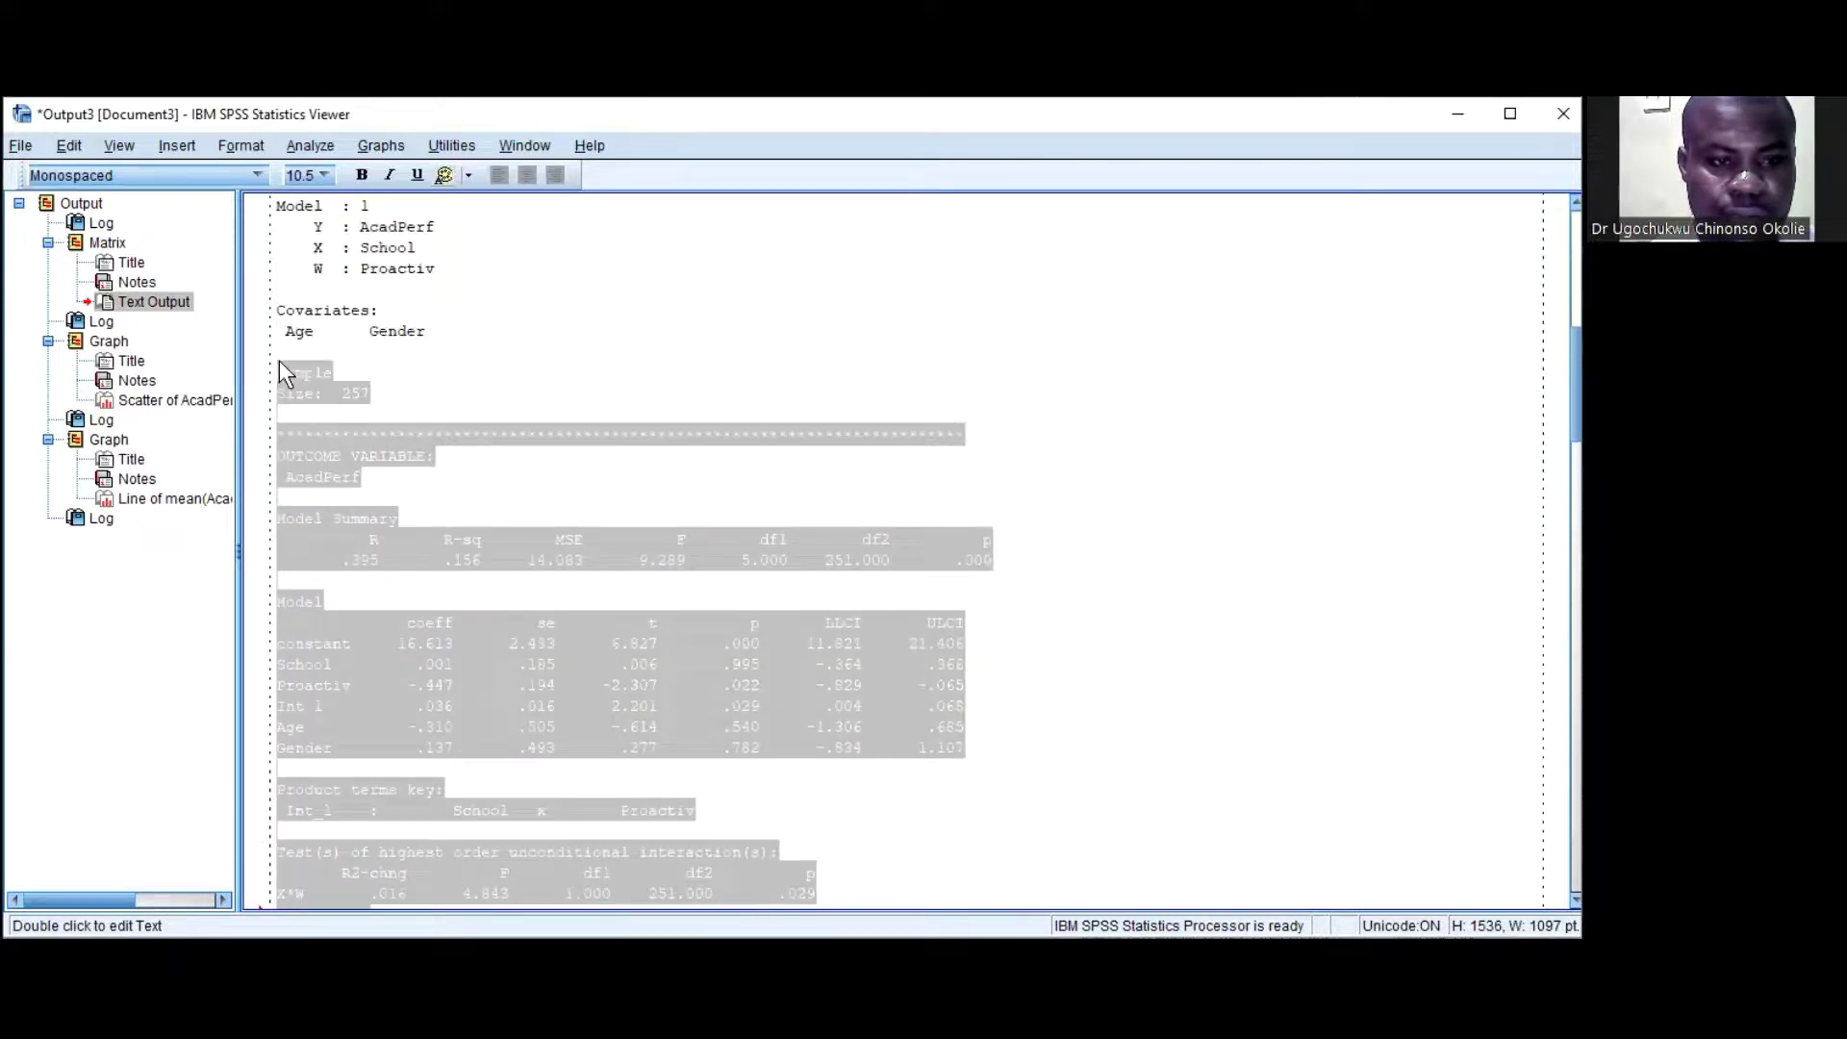
key(alt+Tab)
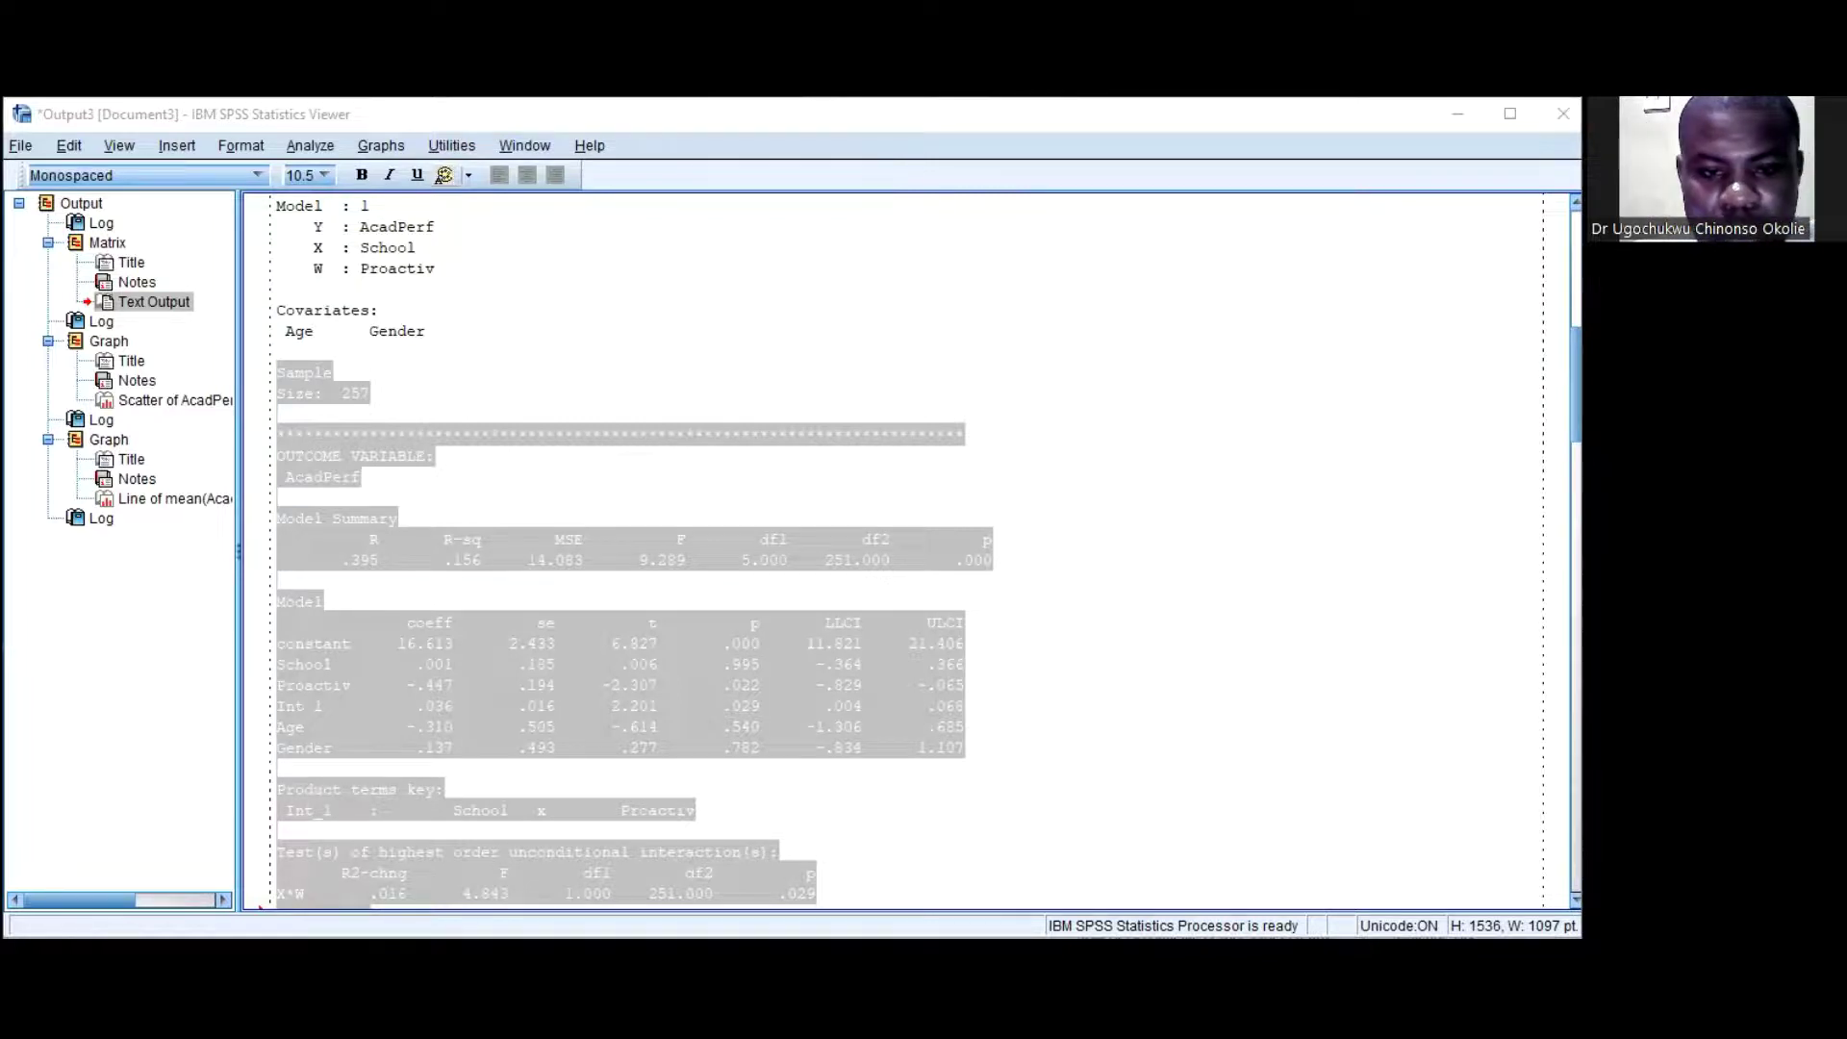
Review the sample size, model summary, coefficients and interaction test in the Word document.
scroll(931, 645, down, 4)
scroll(922, 610, up, 4)
scroll(921, 610, down, 12)
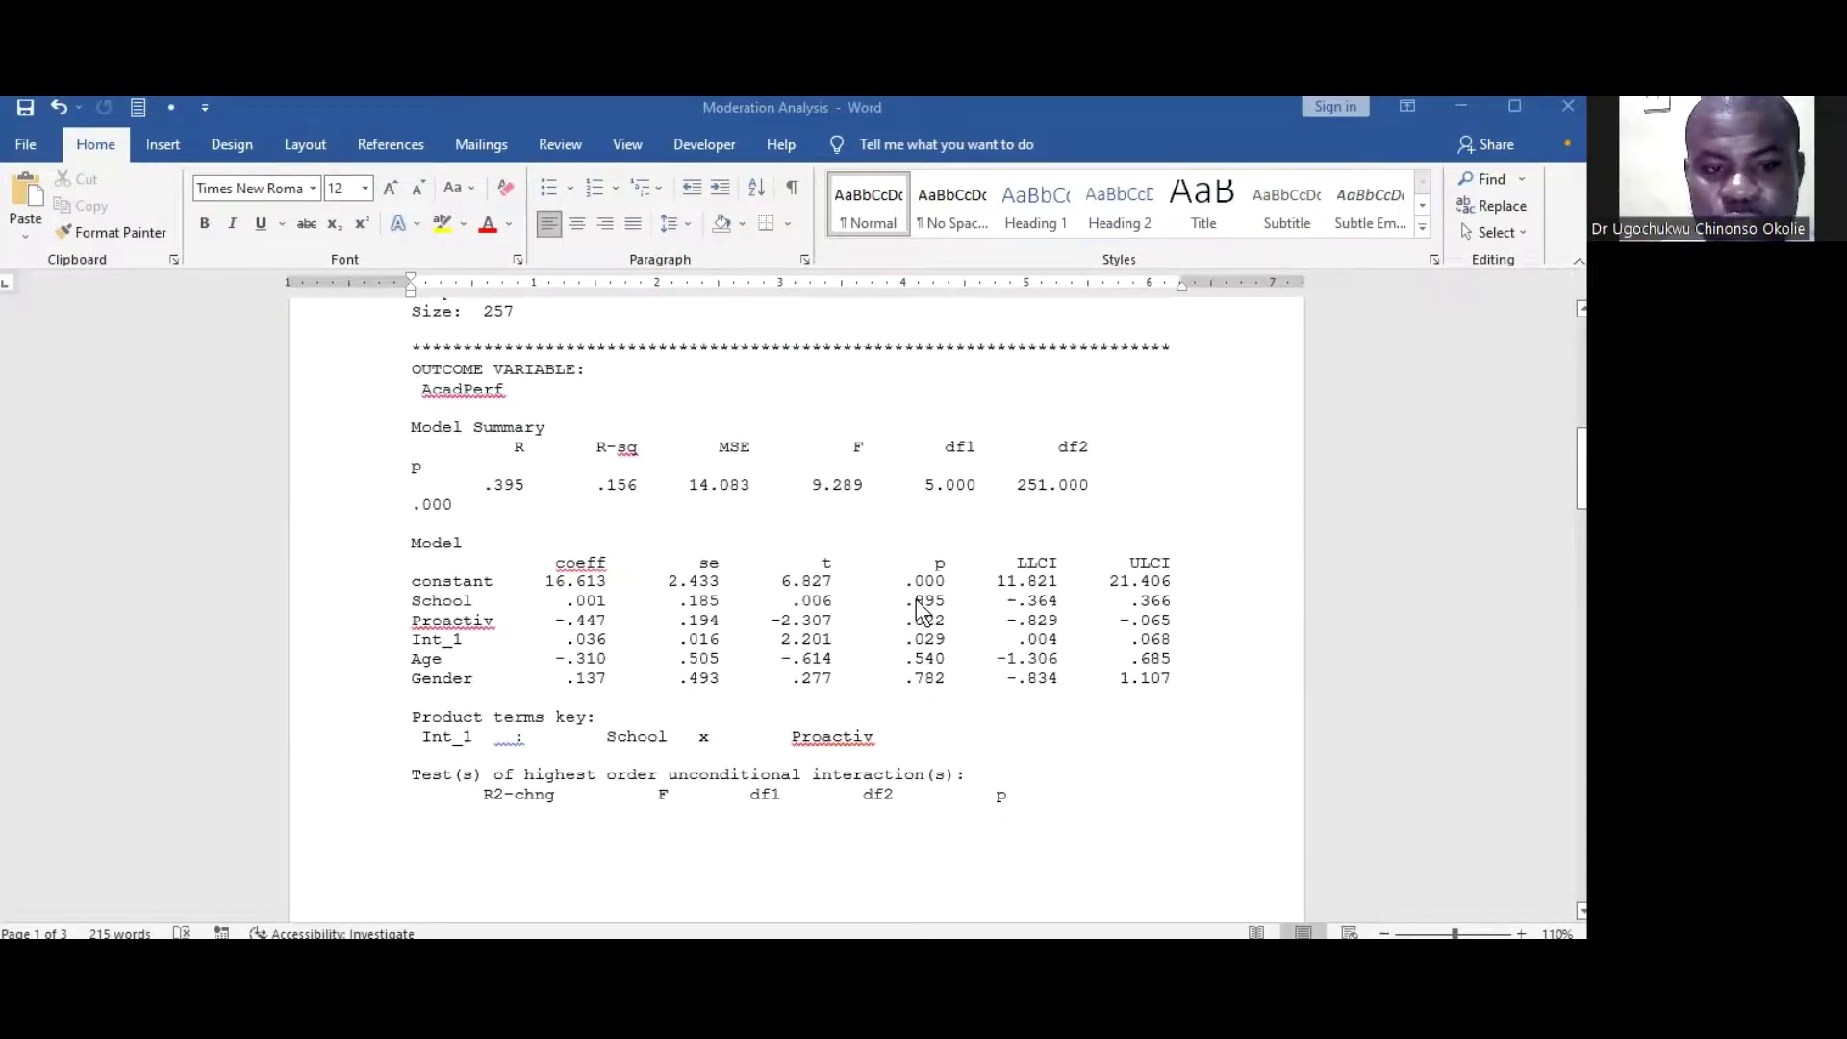
scroll(918, 606, up, 3)
scroll(911, 604, down, 1)
scroll(911, 604, up, 9)
scroll(911, 604, down, 9)
scroll(910, 603, down, 5)
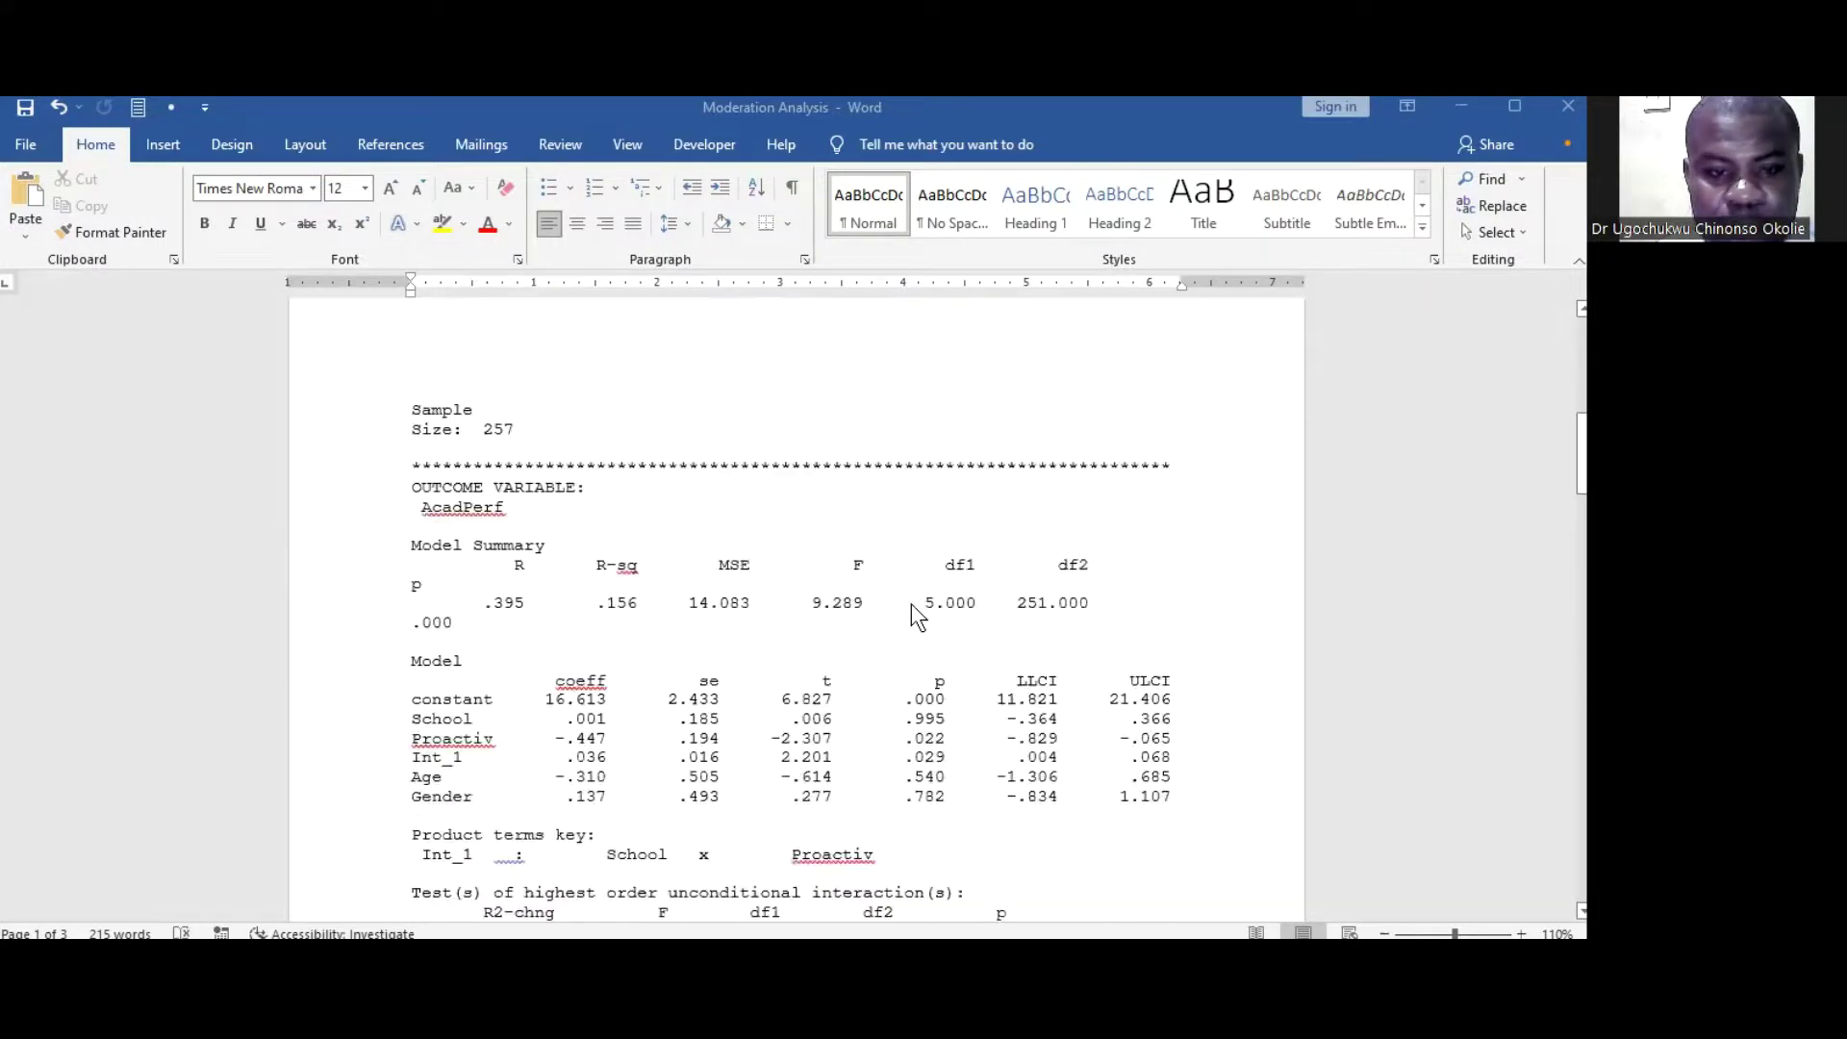
scroll(811, 596, up, 3)
scroll(811, 597, down, 8)
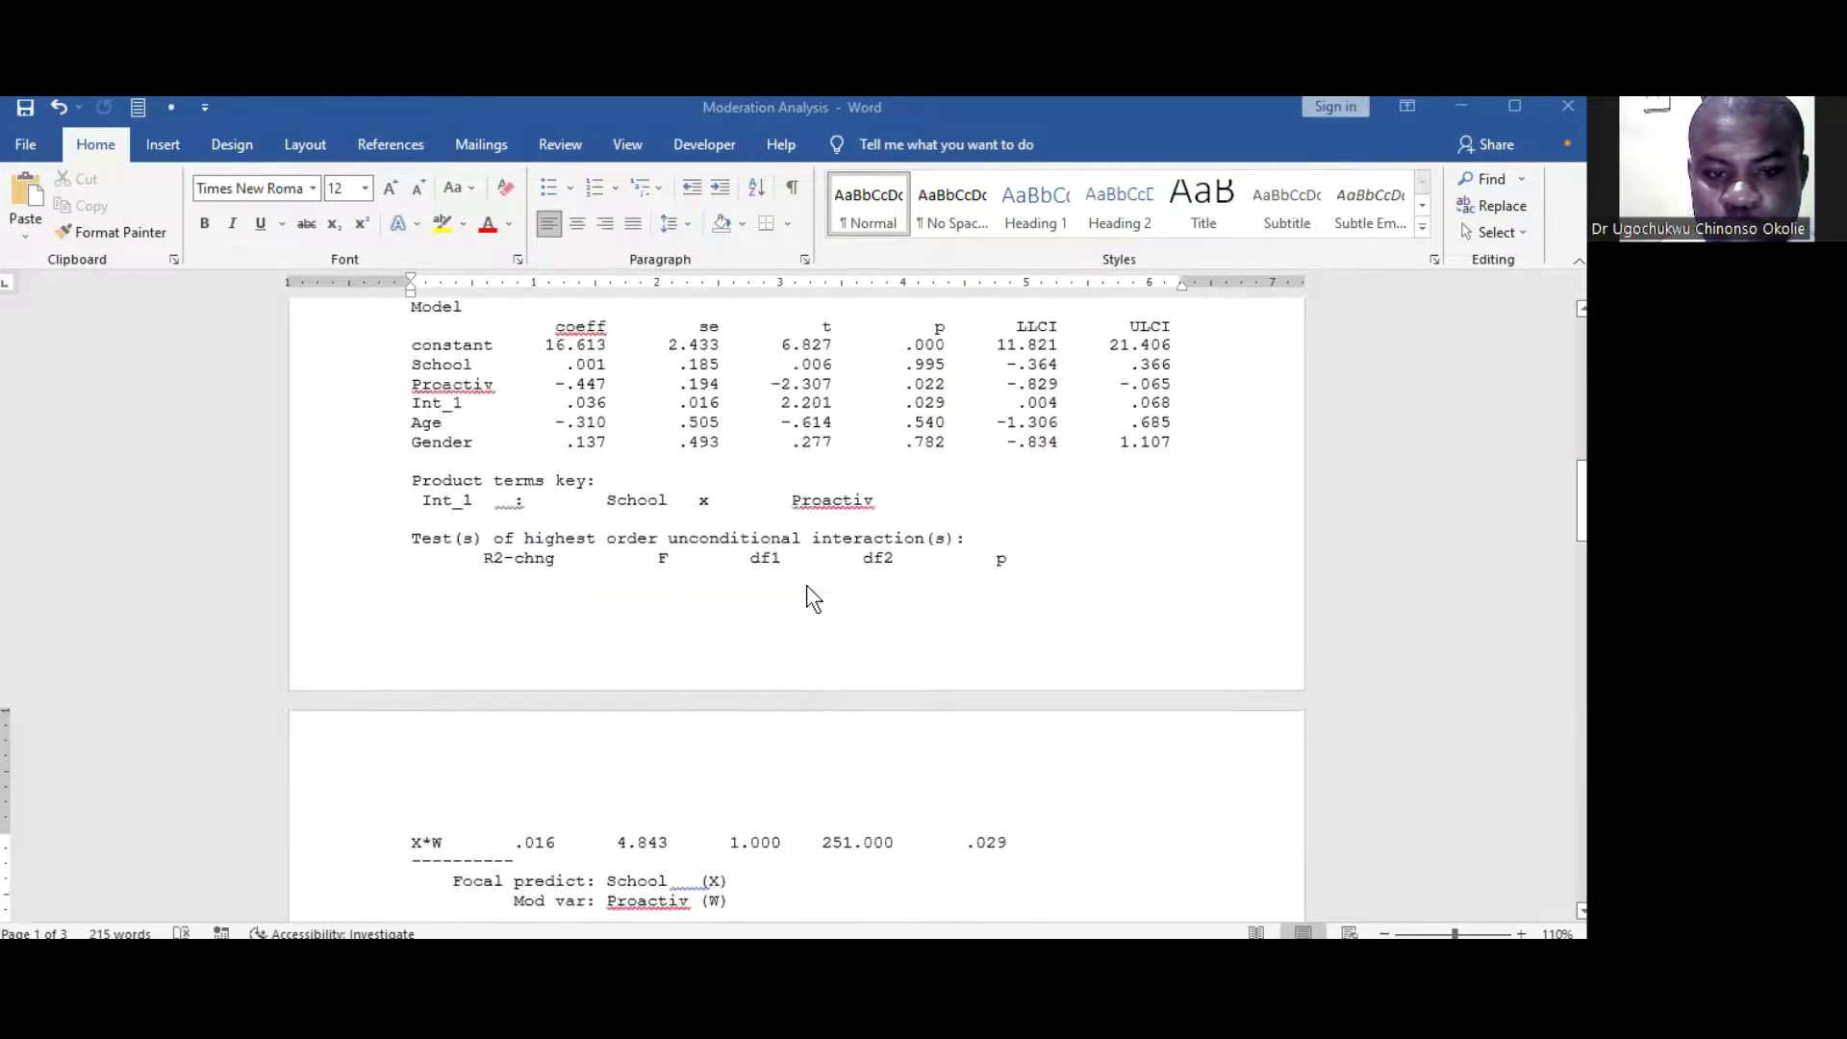
Compare the scatterplot with interpolation lines and the coloured line chart placed in the document.
scroll(811, 596, down, 6)
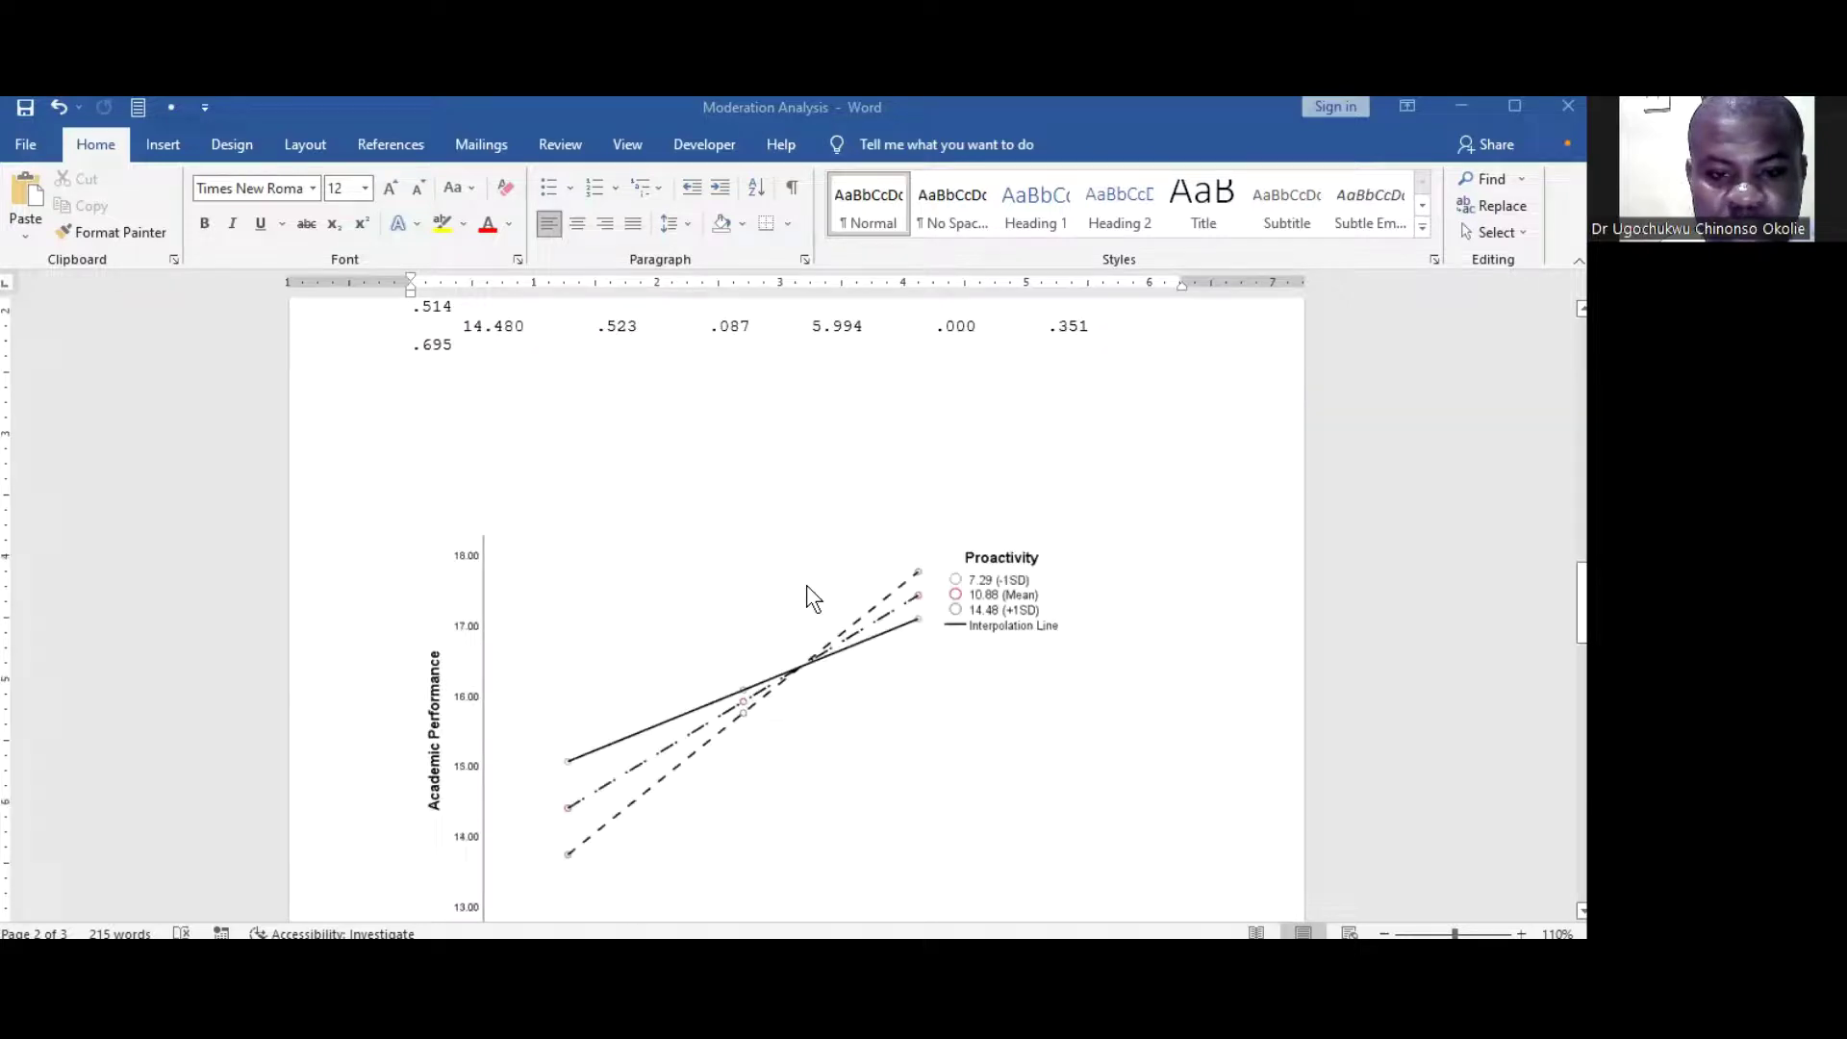
scroll(569, 520, up, 2)
scroll(715, 586, down, 2)
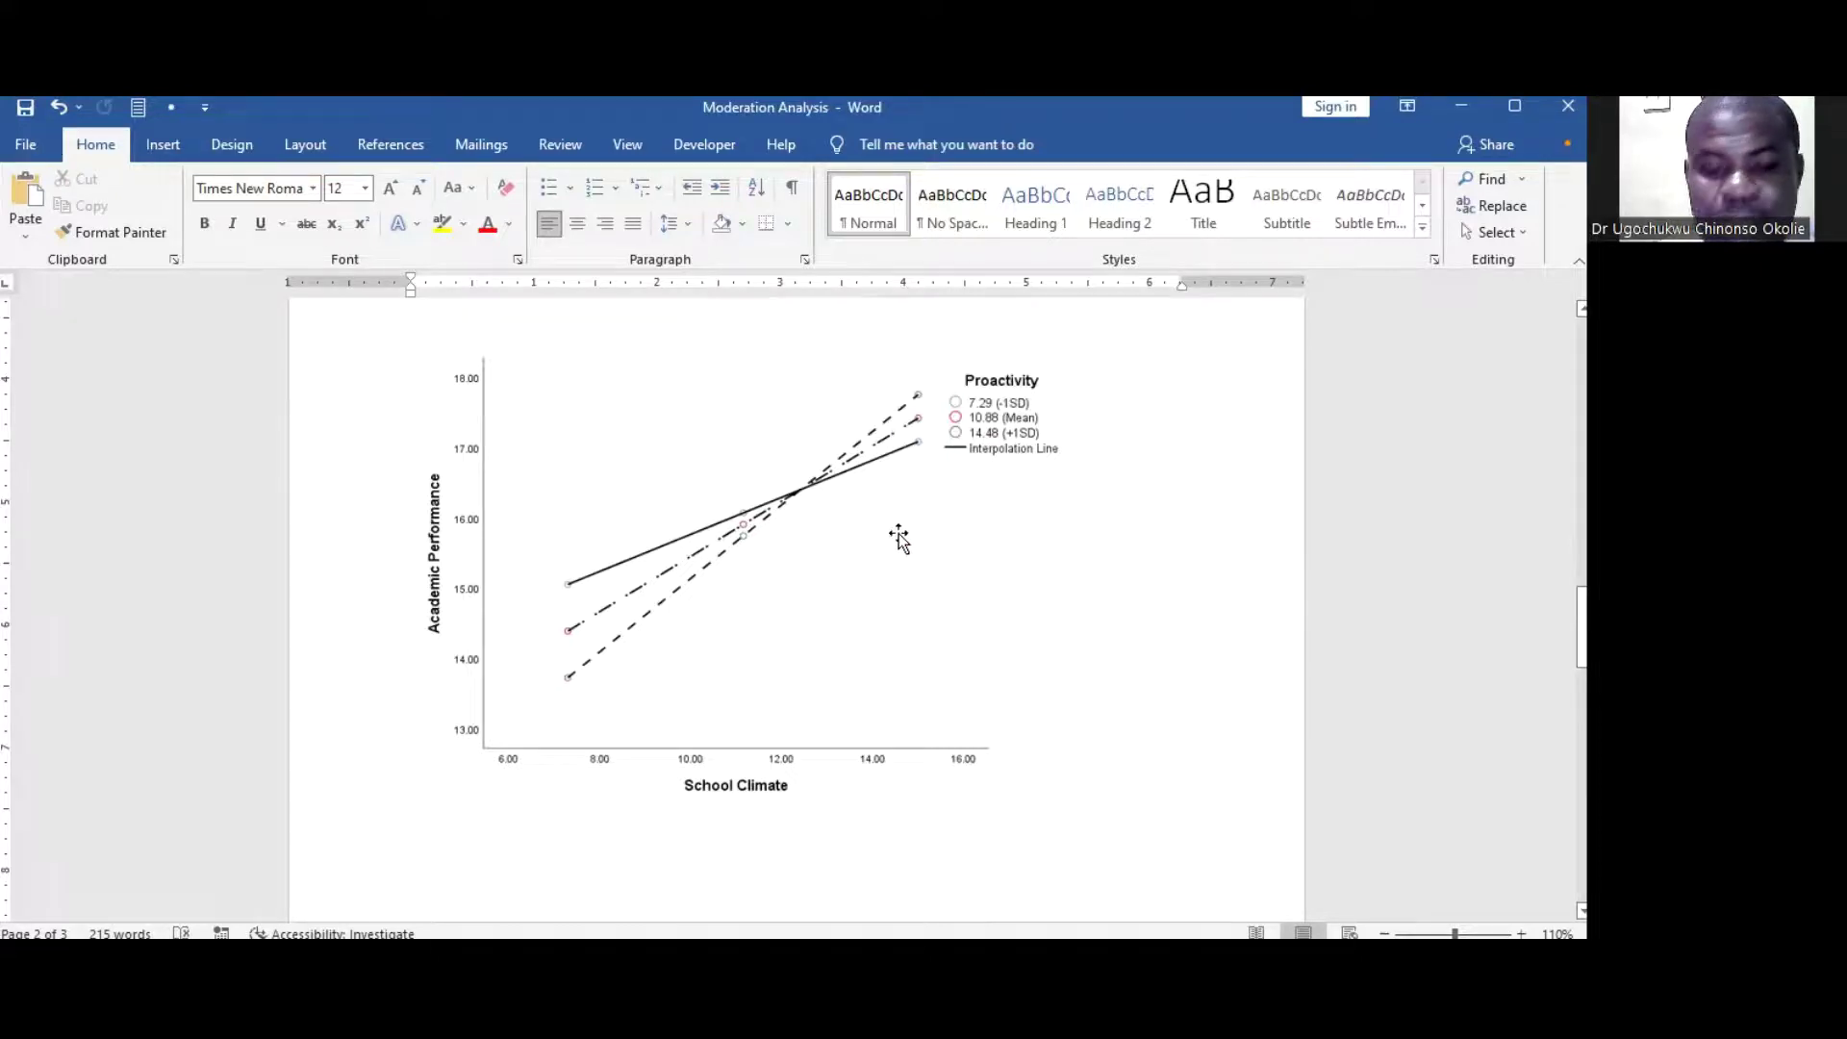
scroll(878, 558, down, 3)
scroll(878, 558, up, 3)
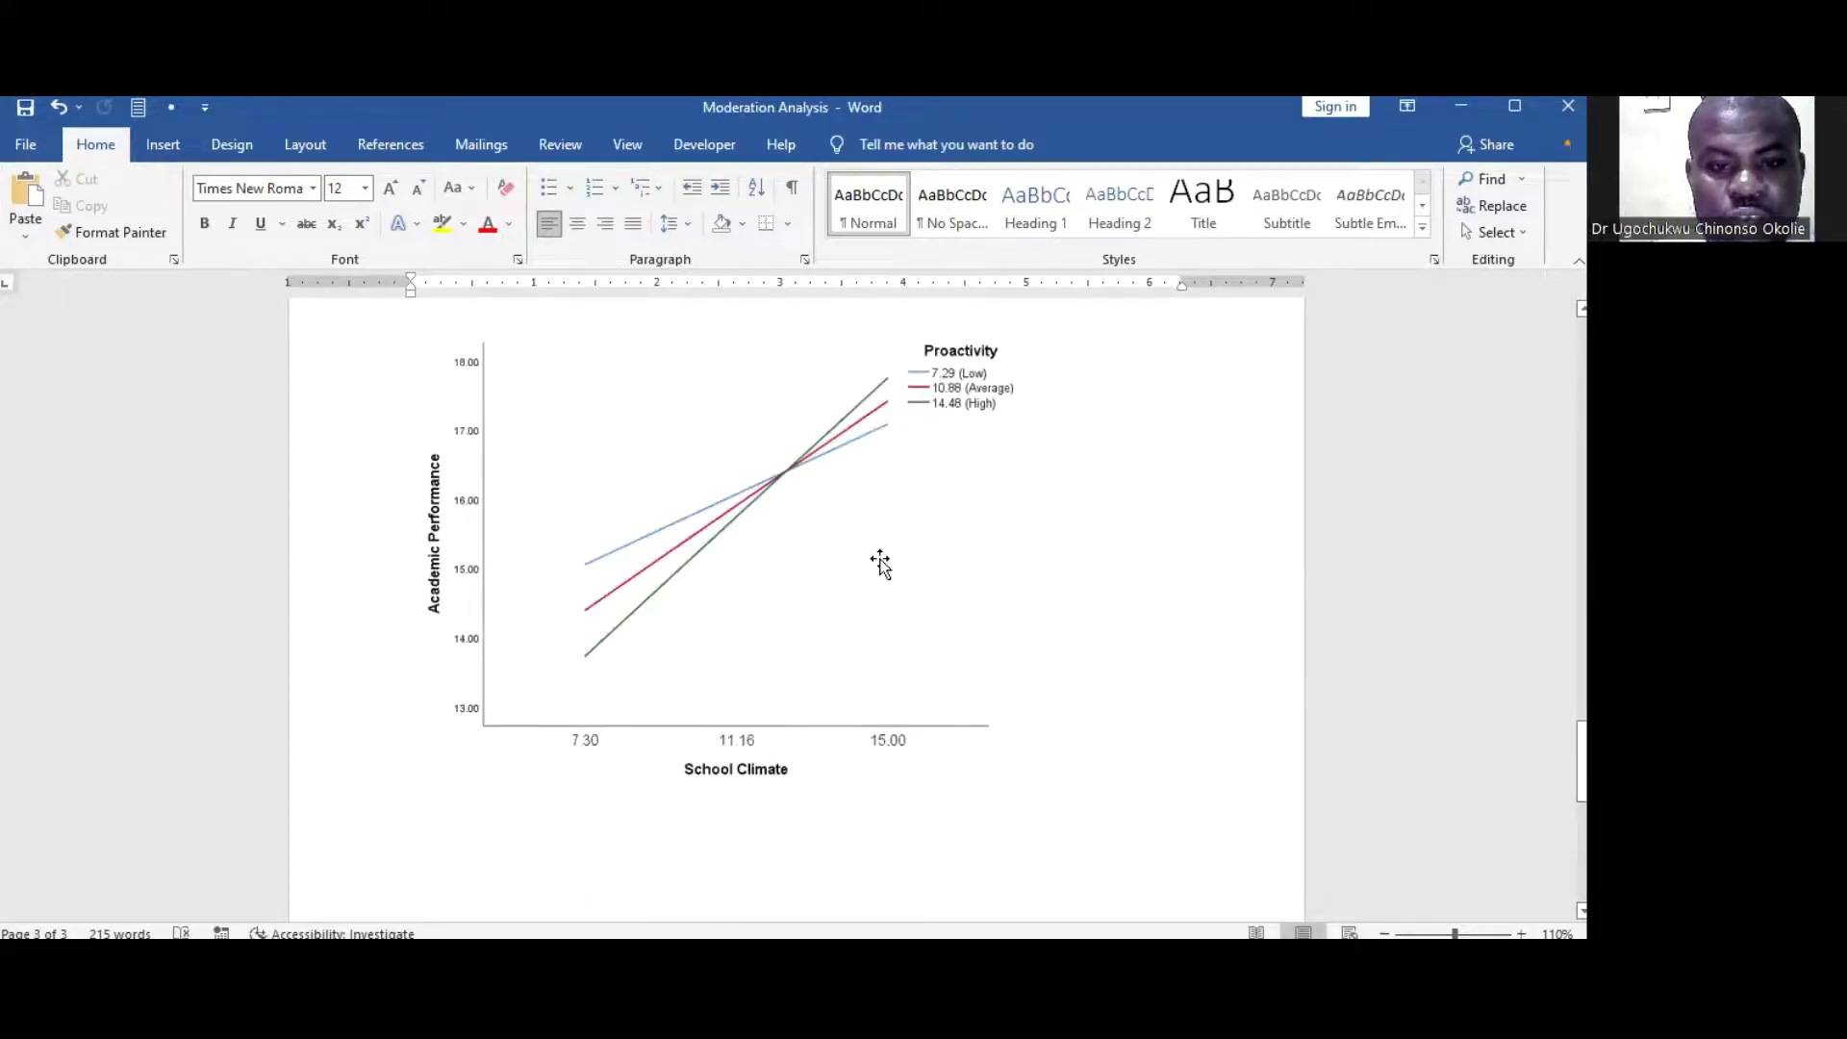
scroll(881, 563, up, 1)
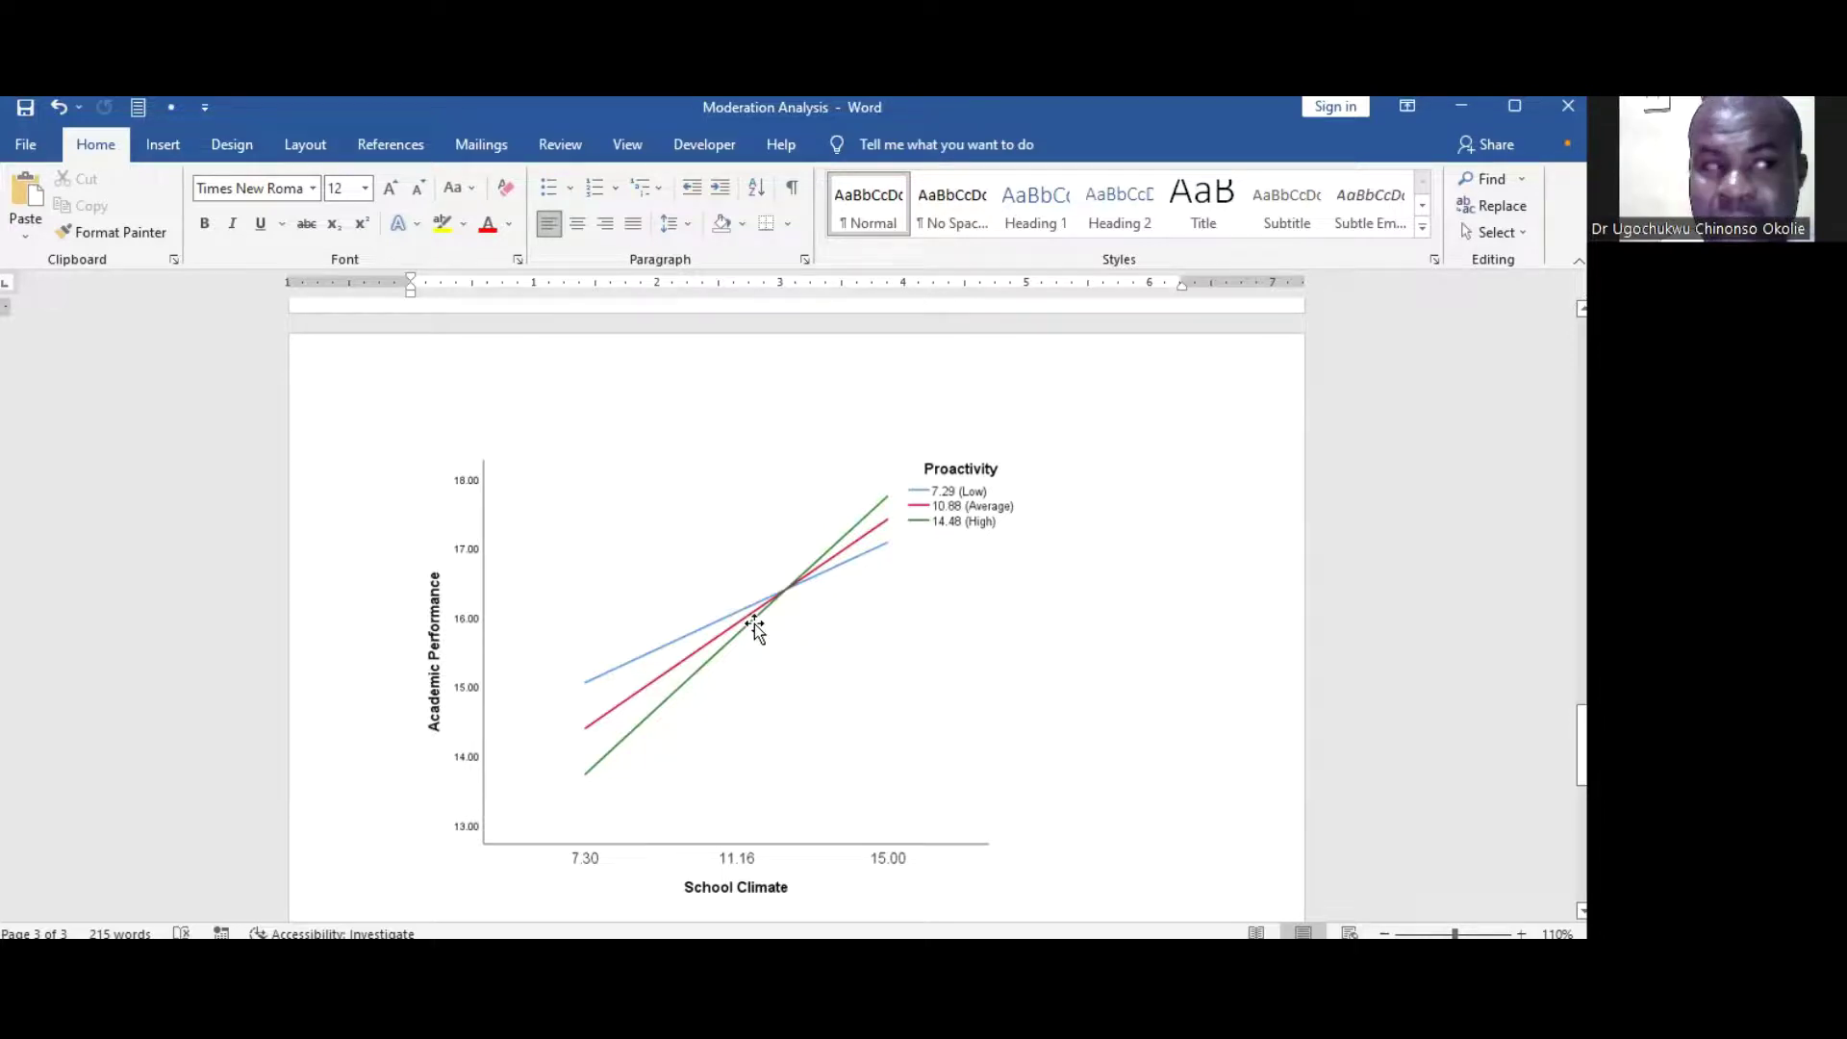
Go over the whole document again, from the PROCESS output tables through both interaction charts to the last page.
scroll(674, 615, up, 10)
scroll(664, 619, down, 5)
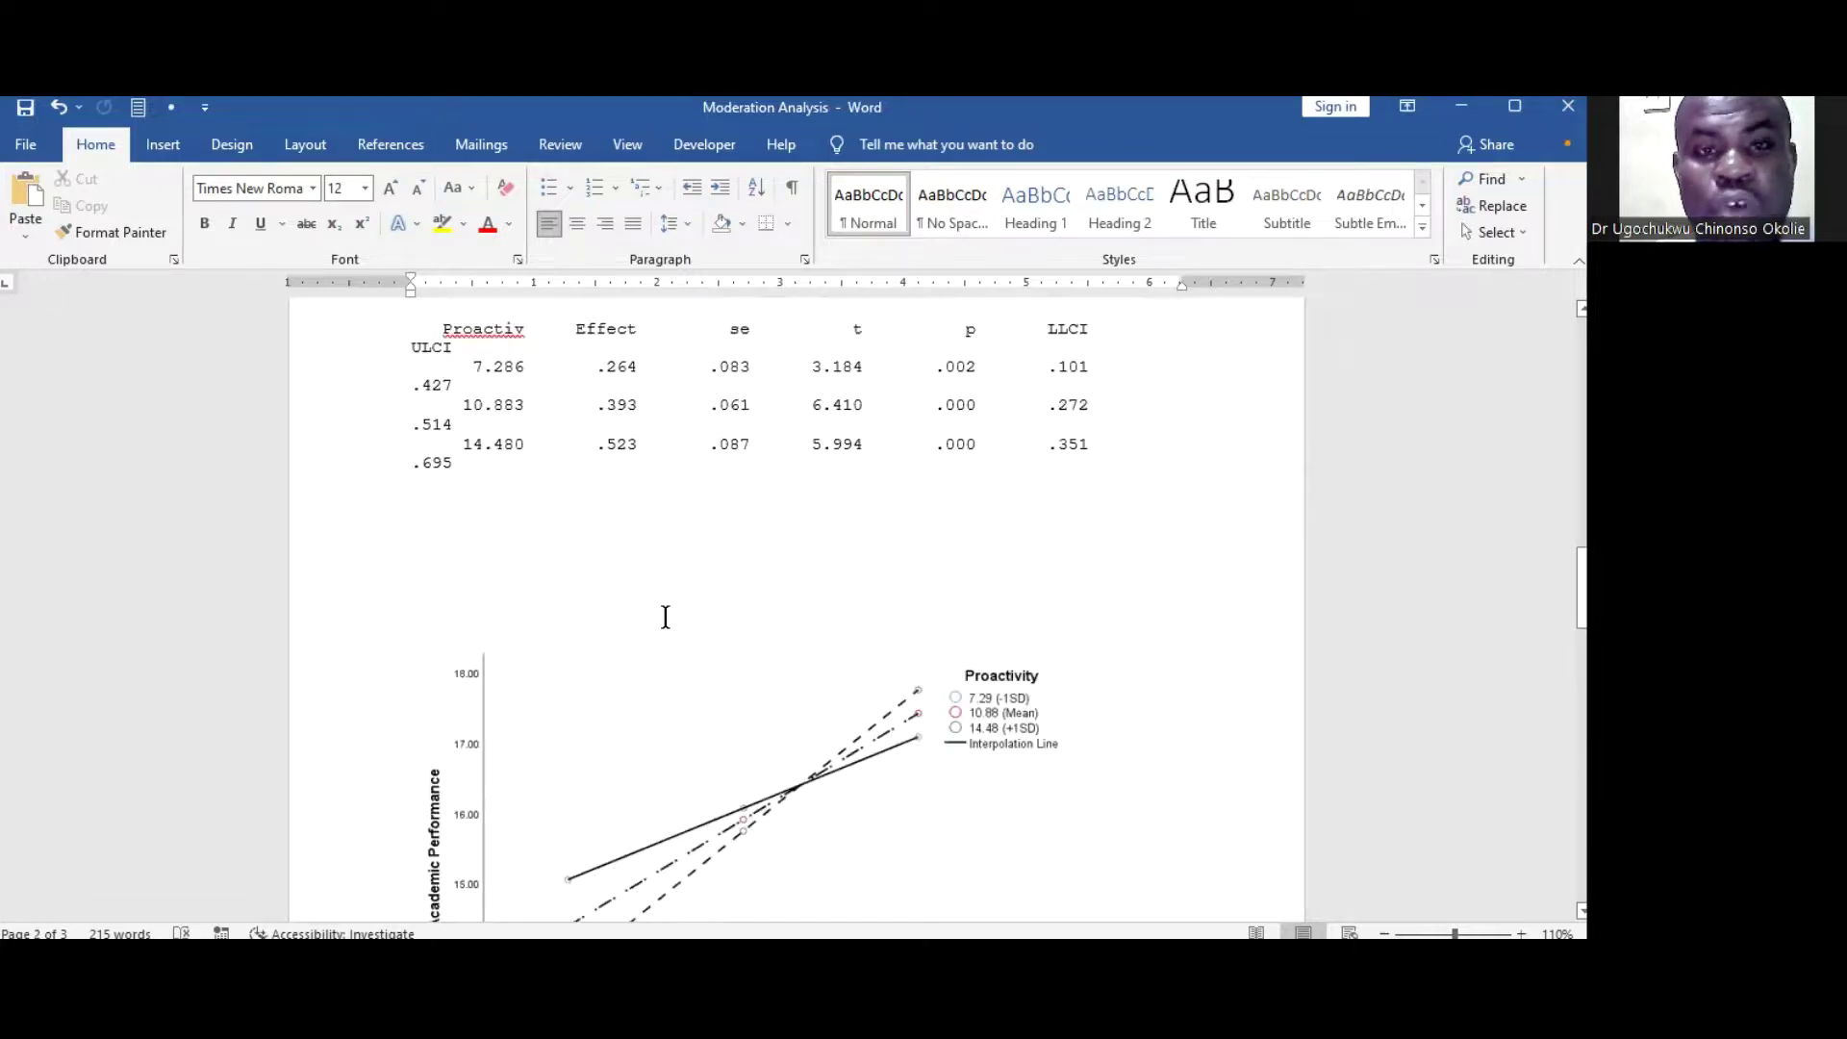
scroll(665, 616, down, 3)
scroll(666, 615, up, 8)
scroll(665, 616, up, 15)
scroll(665, 616, down, 10)
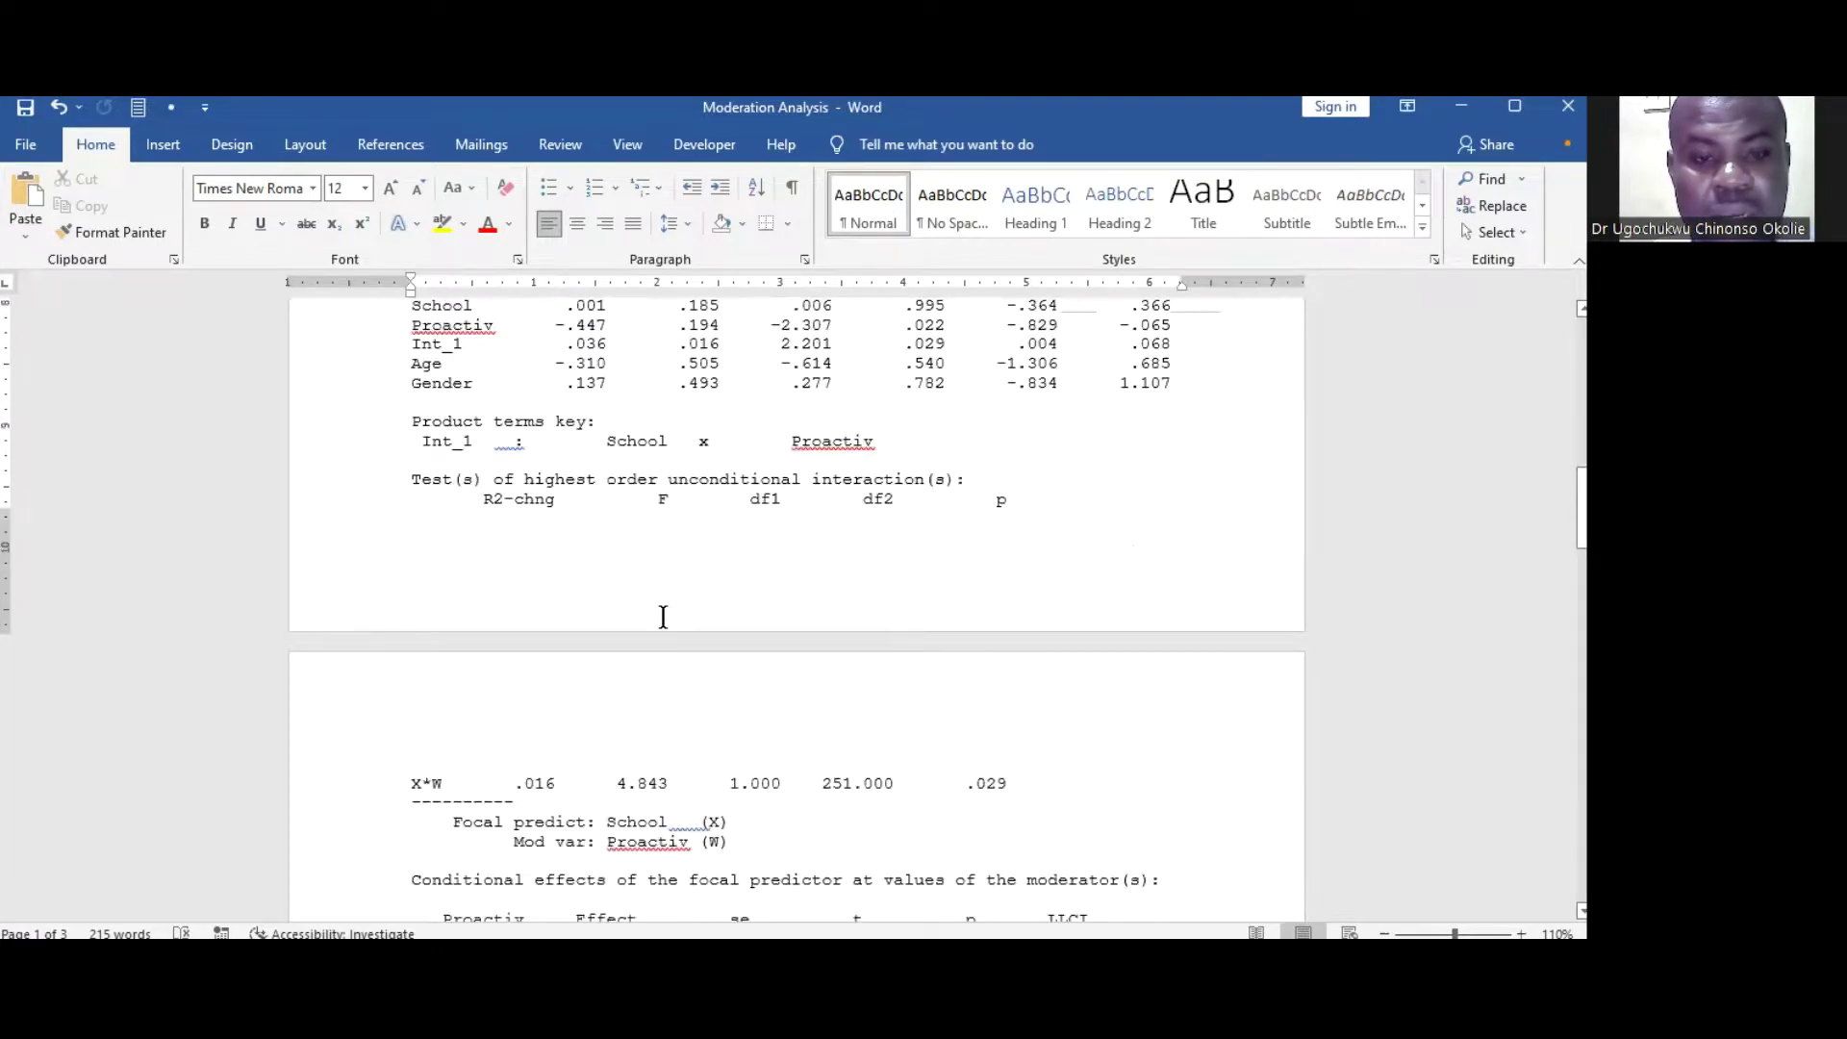
scroll(662, 617, down, 8)
scroll(664, 616, down, 6)
scroll(663, 617, down, 5)
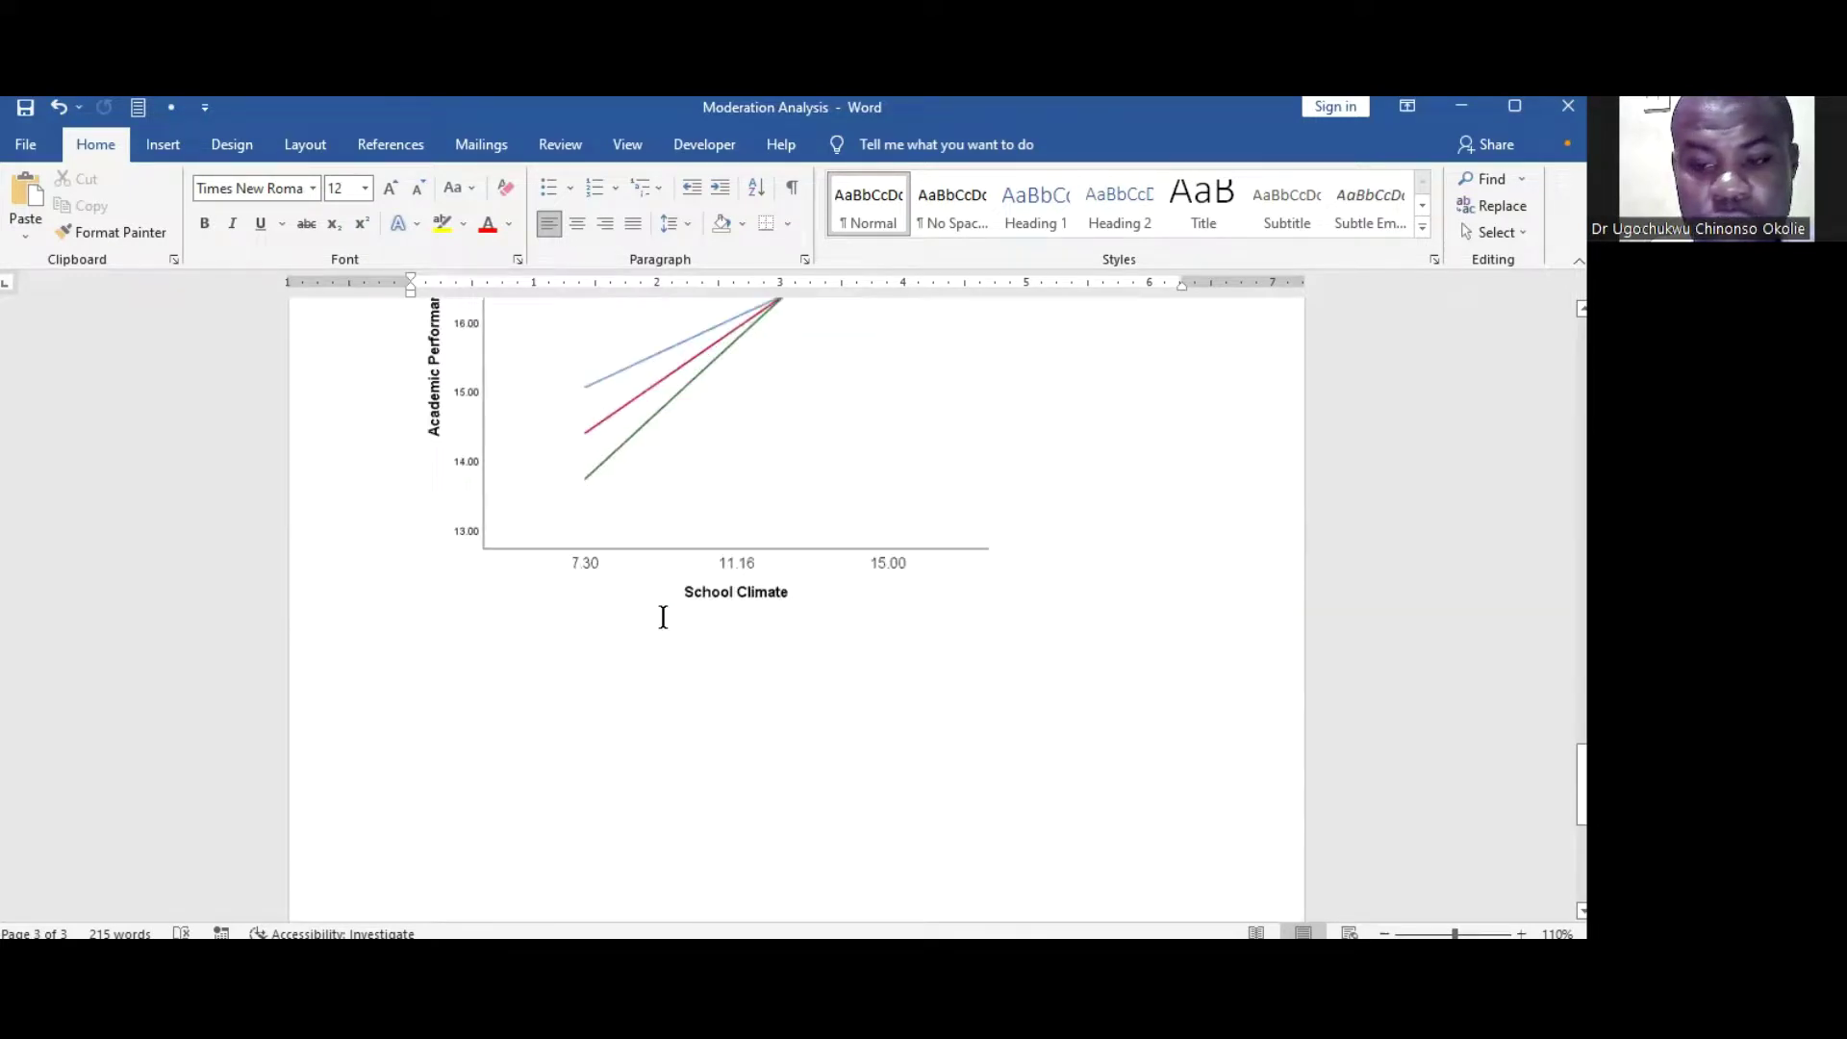
scroll(662, 617, down, 2)
scroll(663, 616, up, 5)
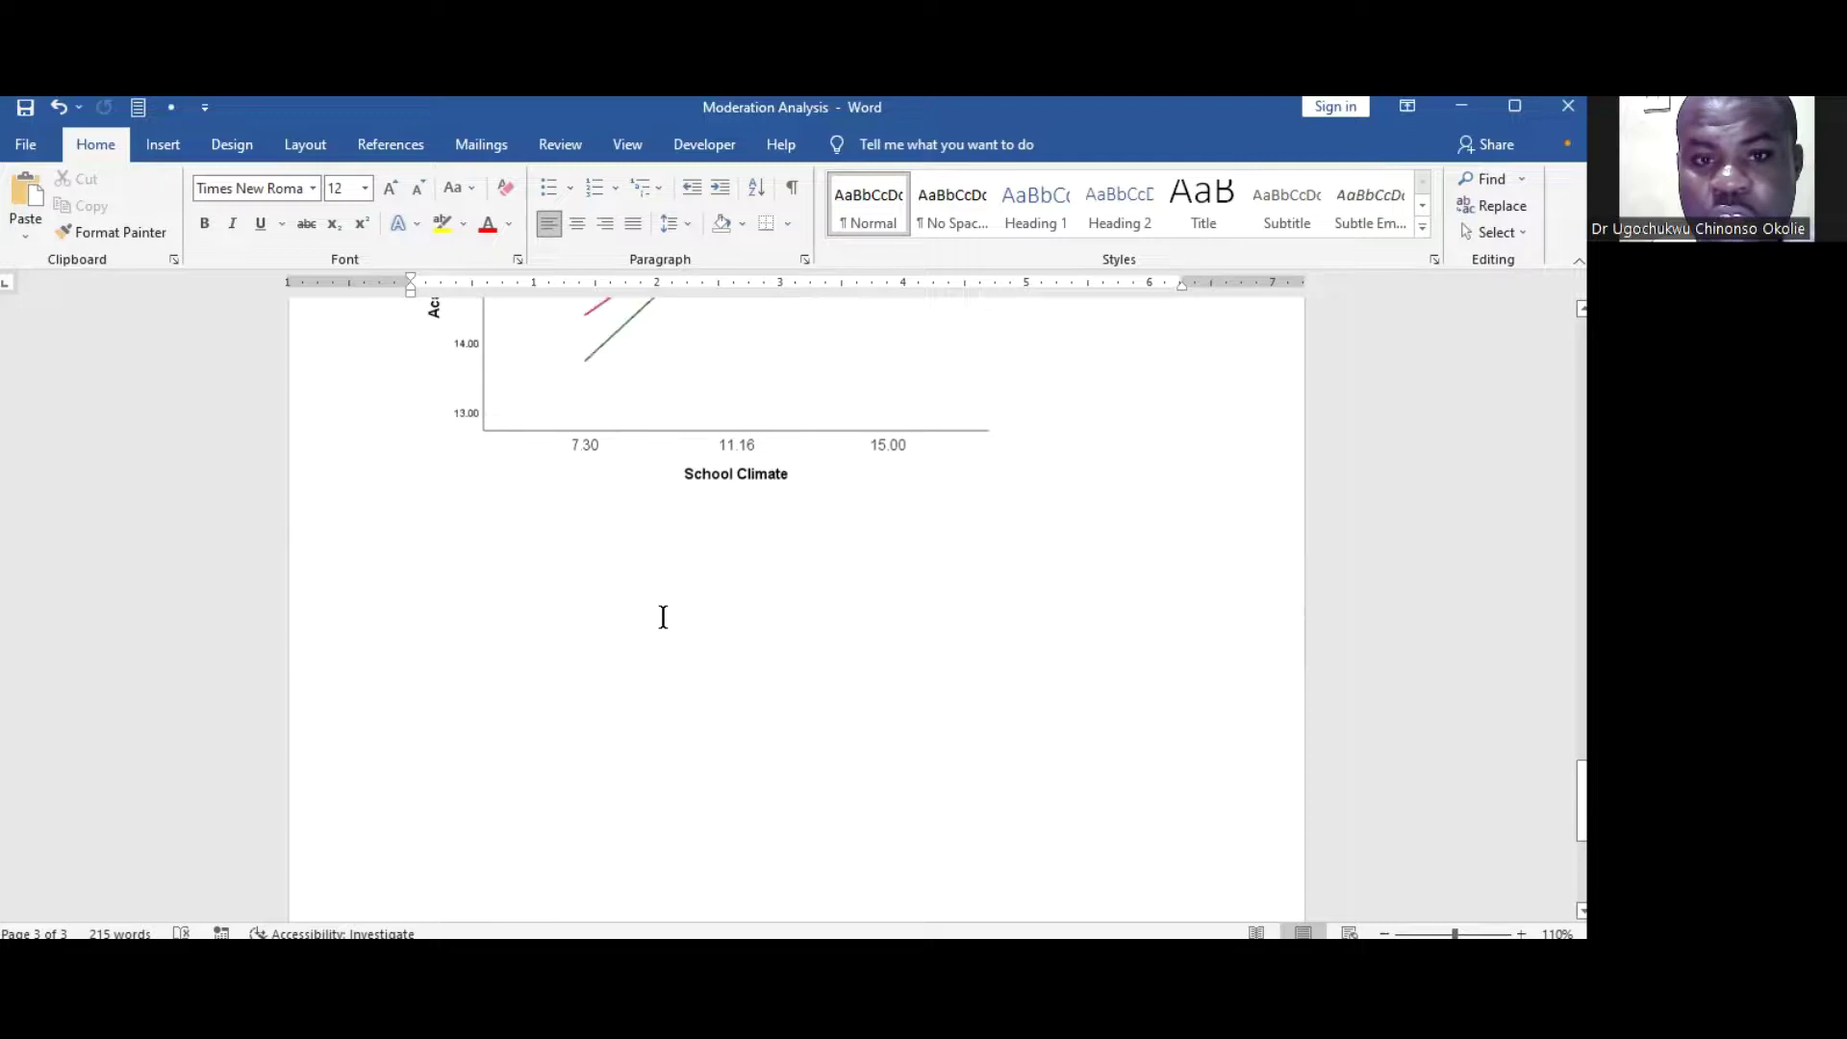
scroll(664, 620, up, 8)
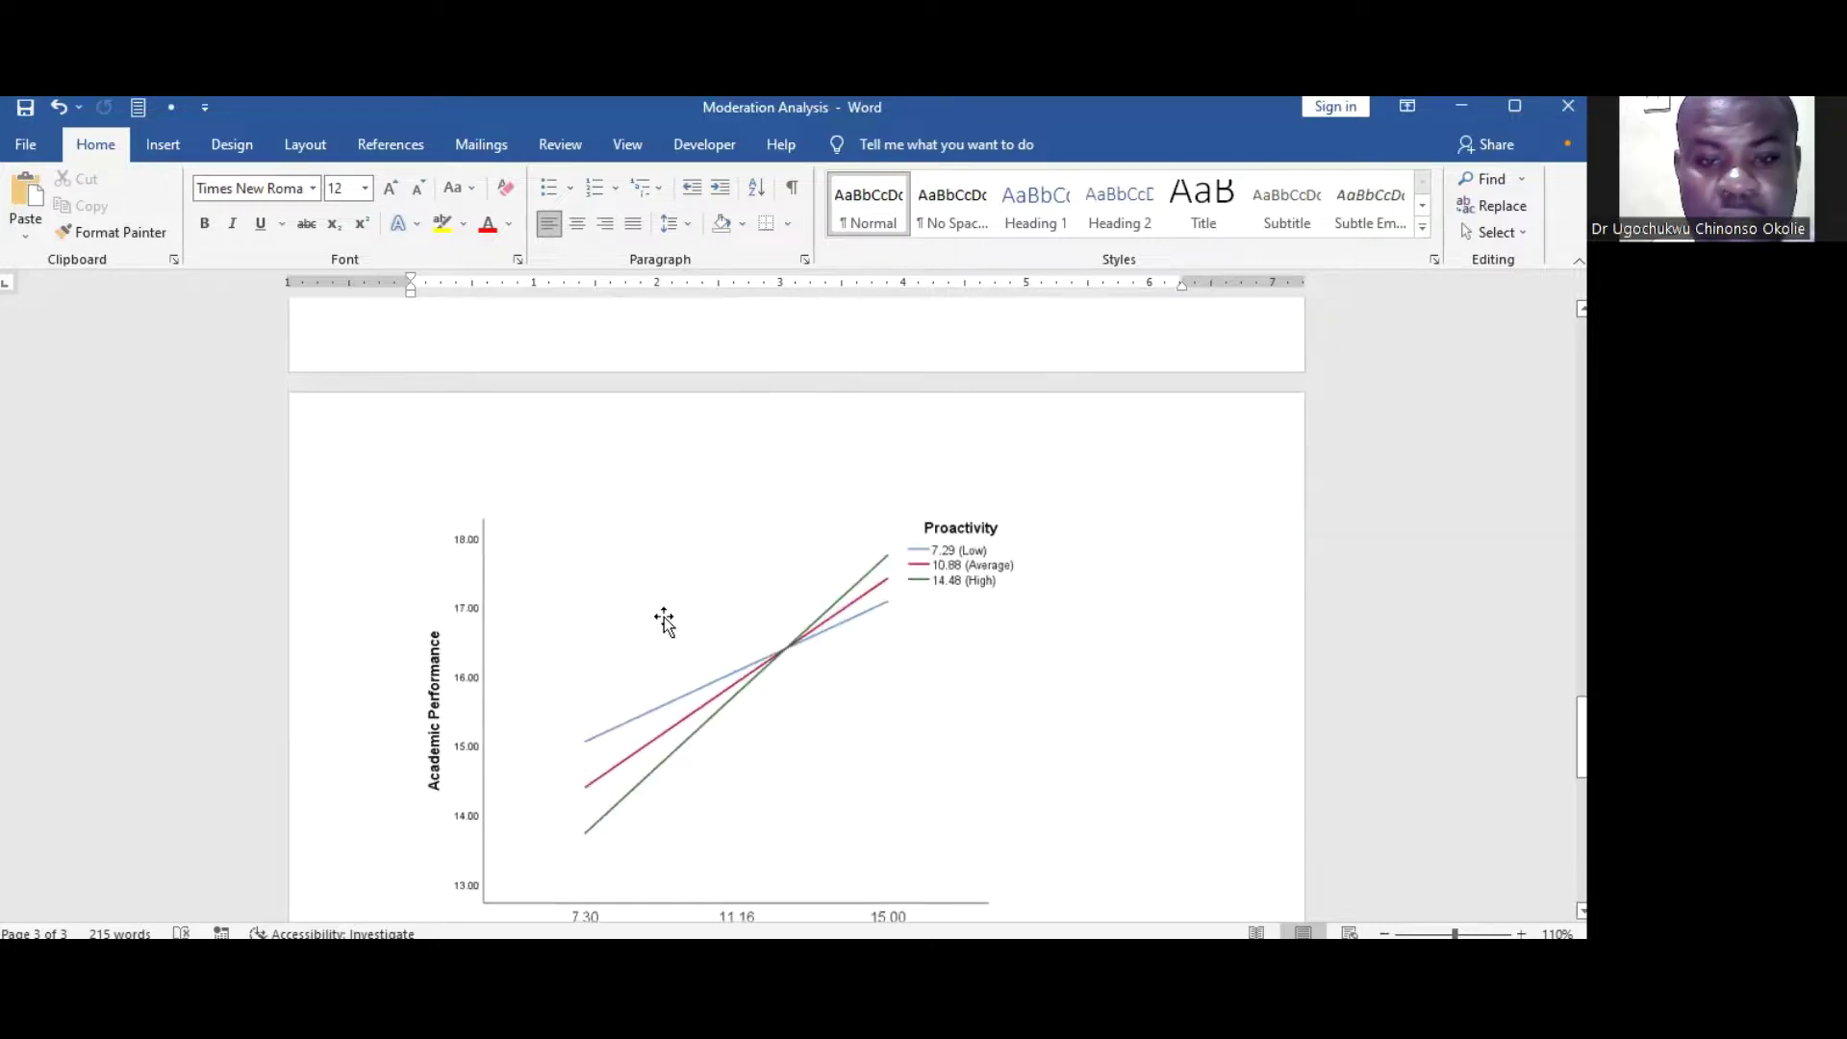
scroll(664, 616, up, 3)
scroll(664, 616, down, 11)
scroll(664, 620, down, 2)
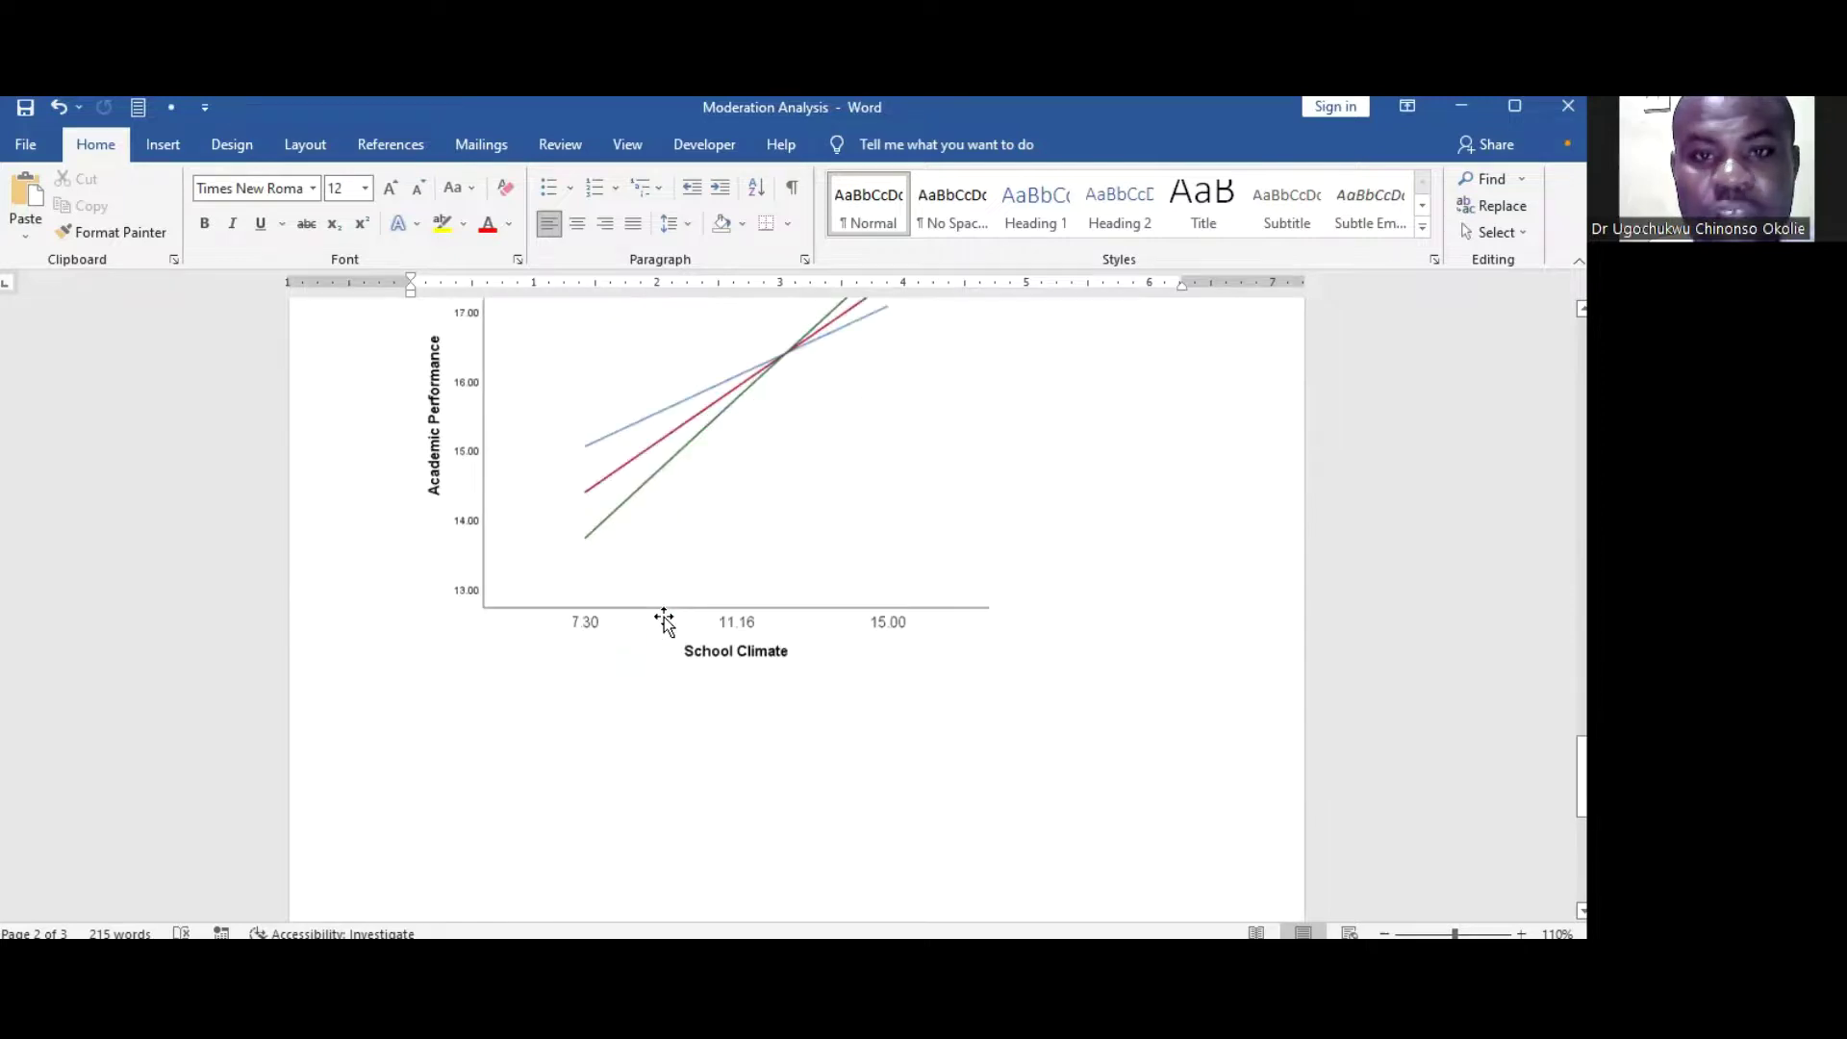
scroll(664, 621, down, 2)
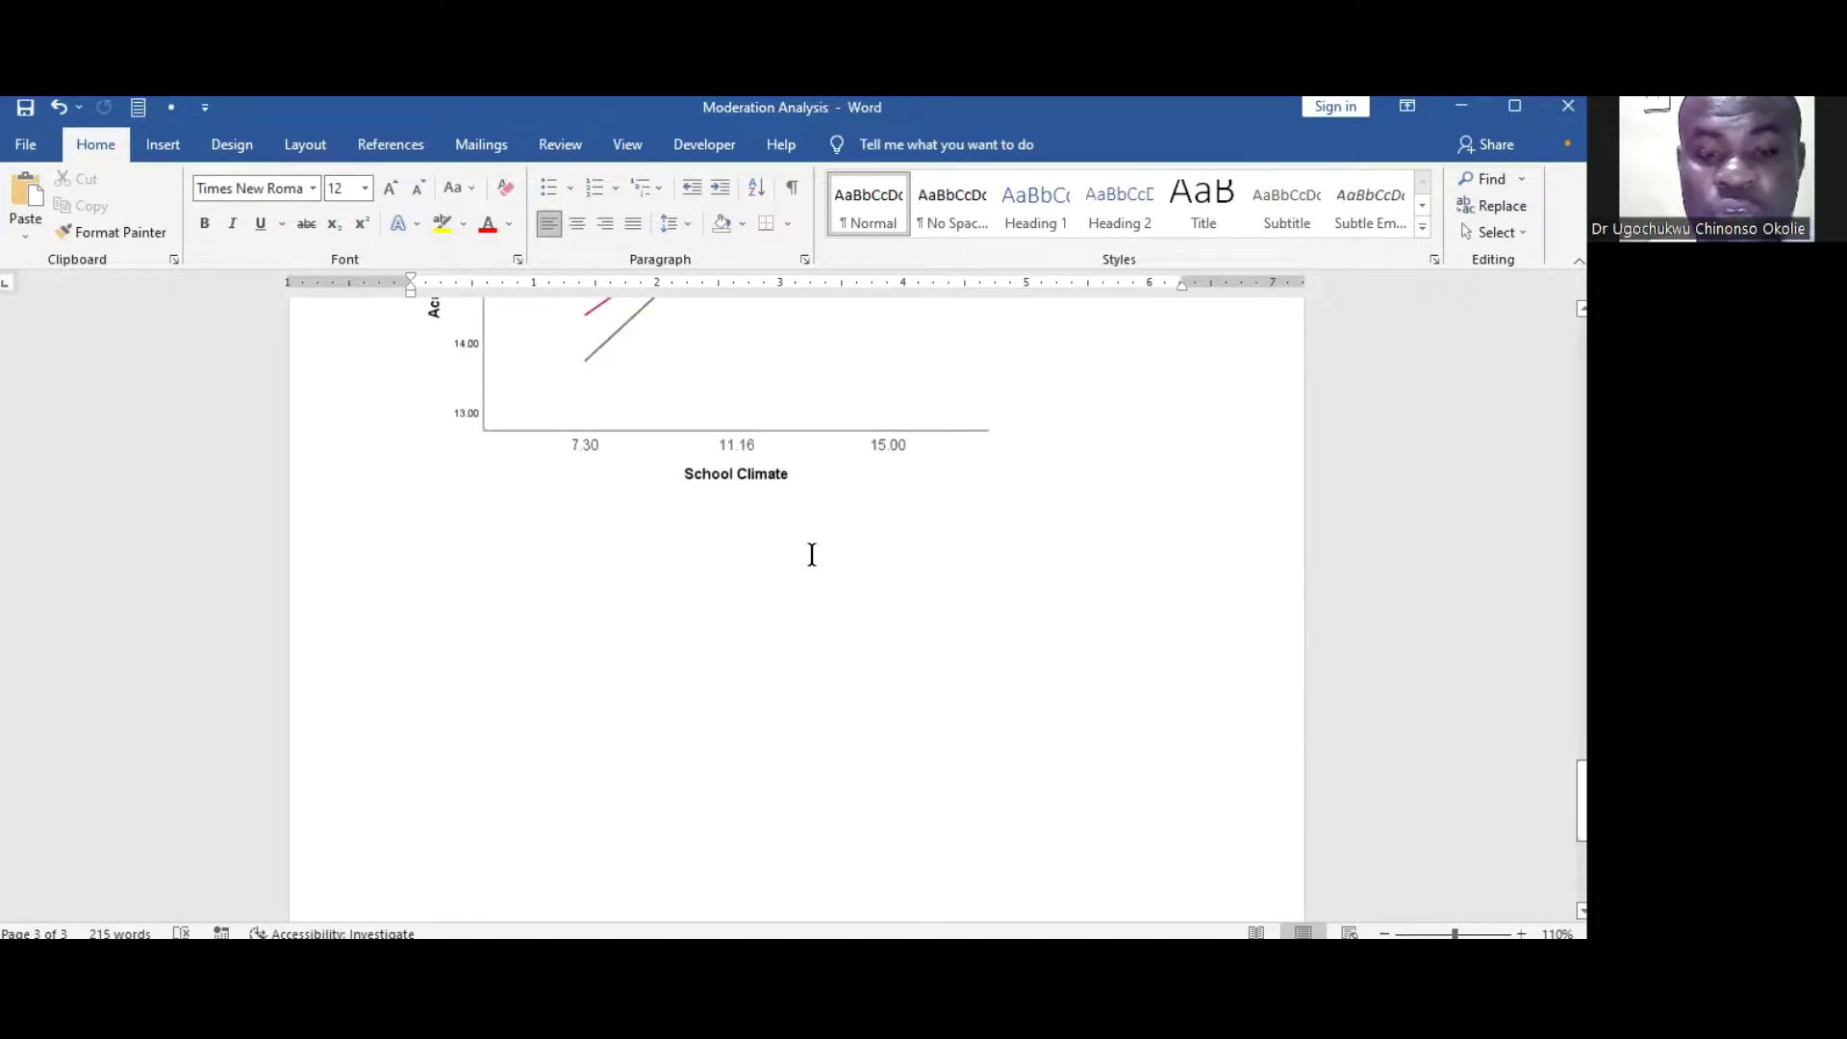
Return to the conditional effects table and place the text cursor before the 7.286 value in its first row.
scroll(812, 554, up, 1)
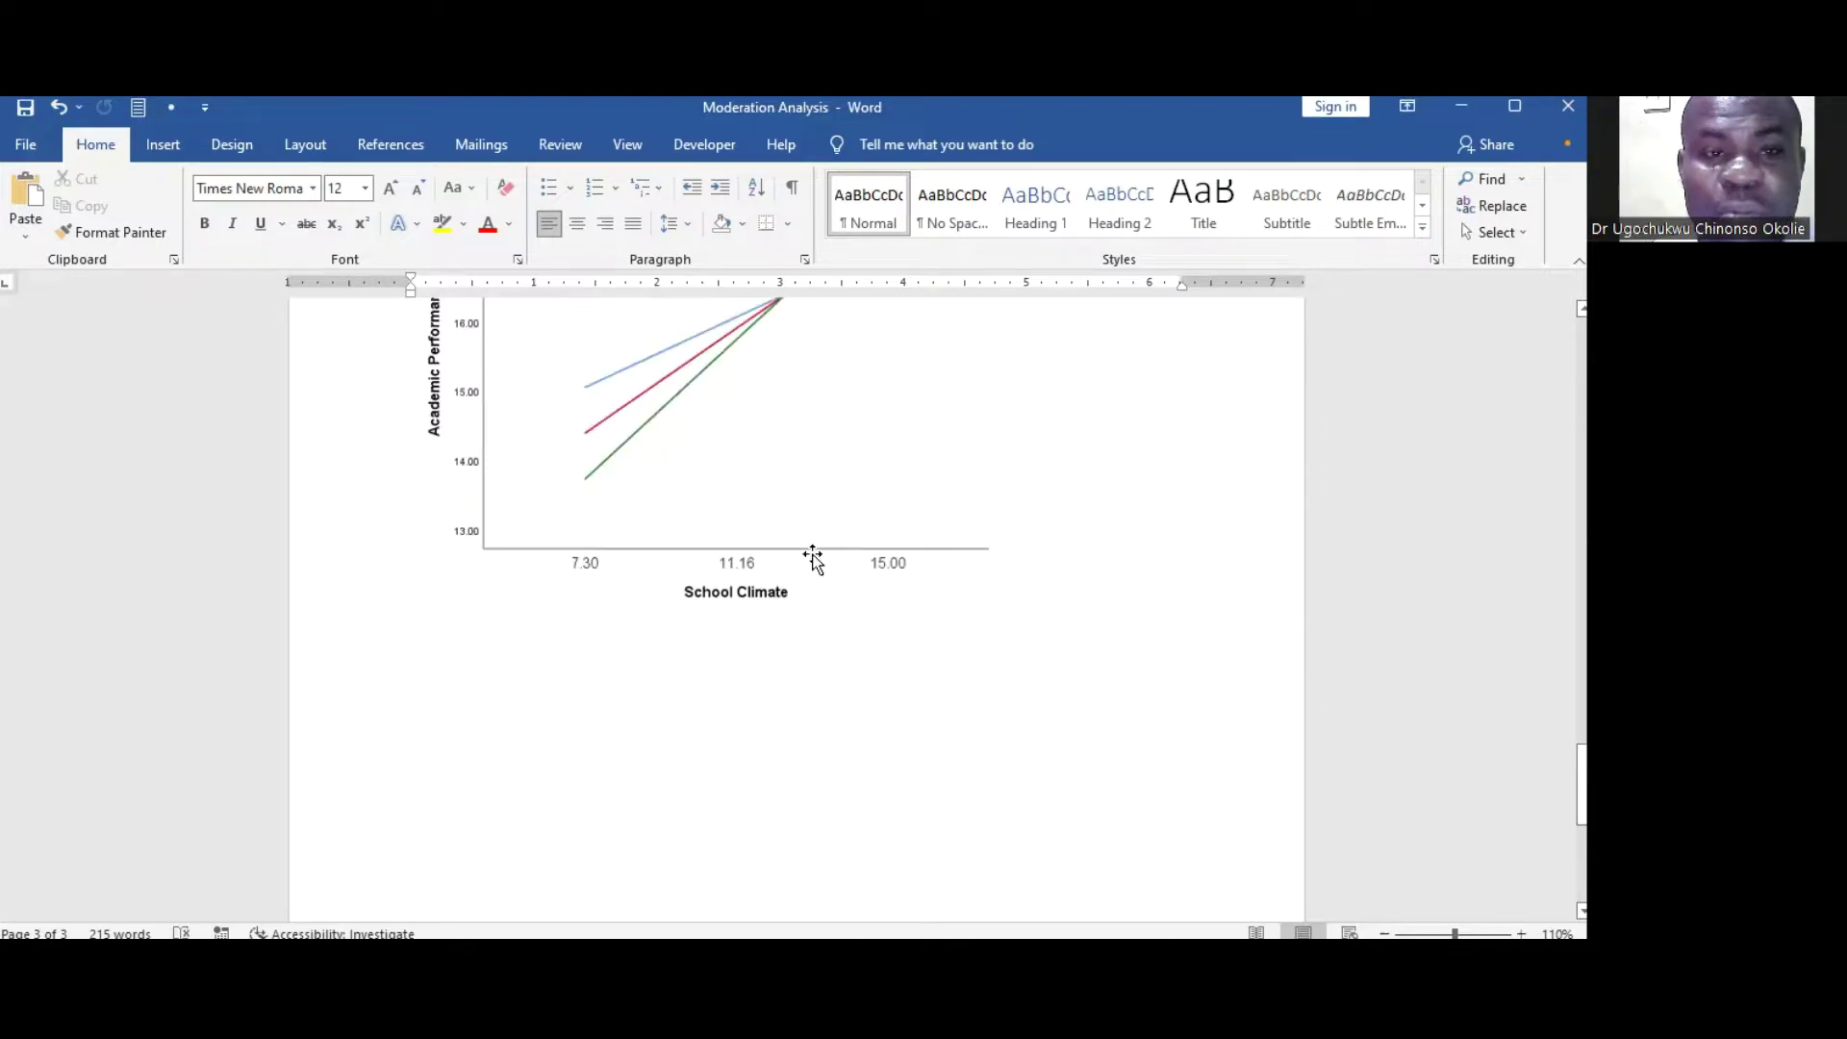
scroll(812, 554, up, 4)
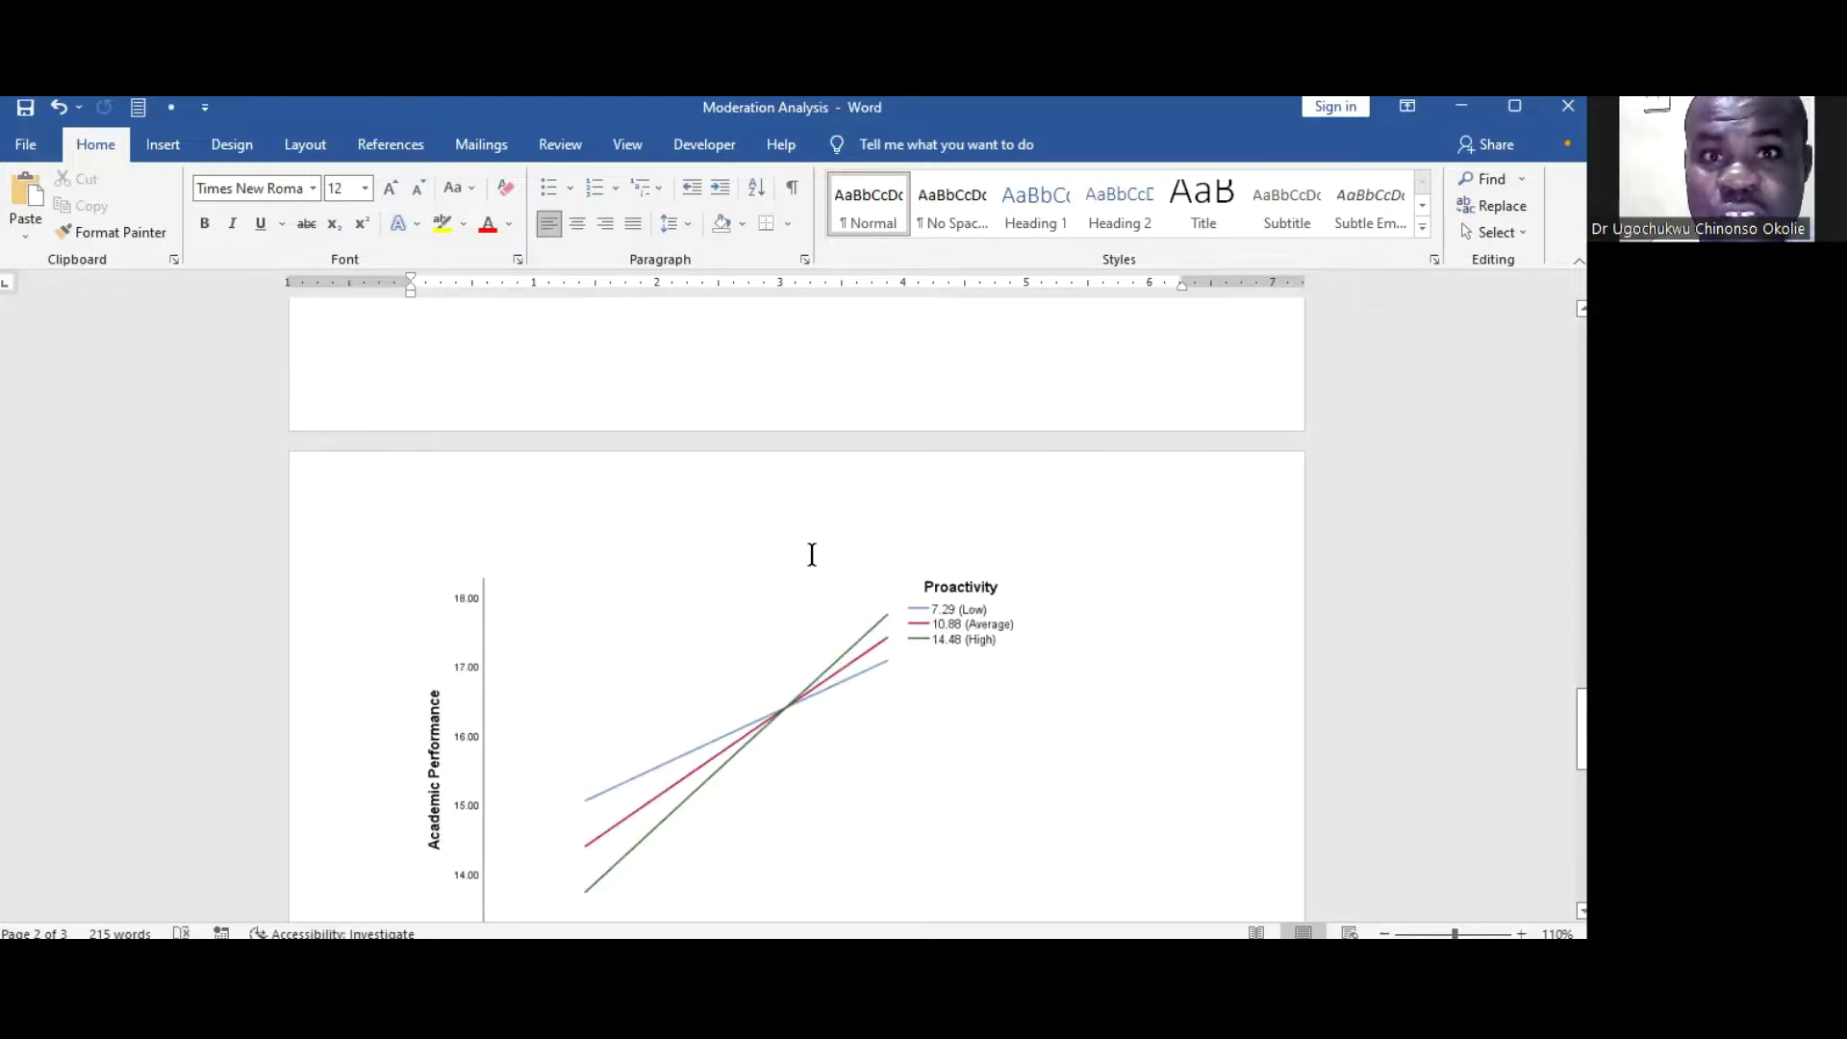
scroll(812, 554, up, 6)
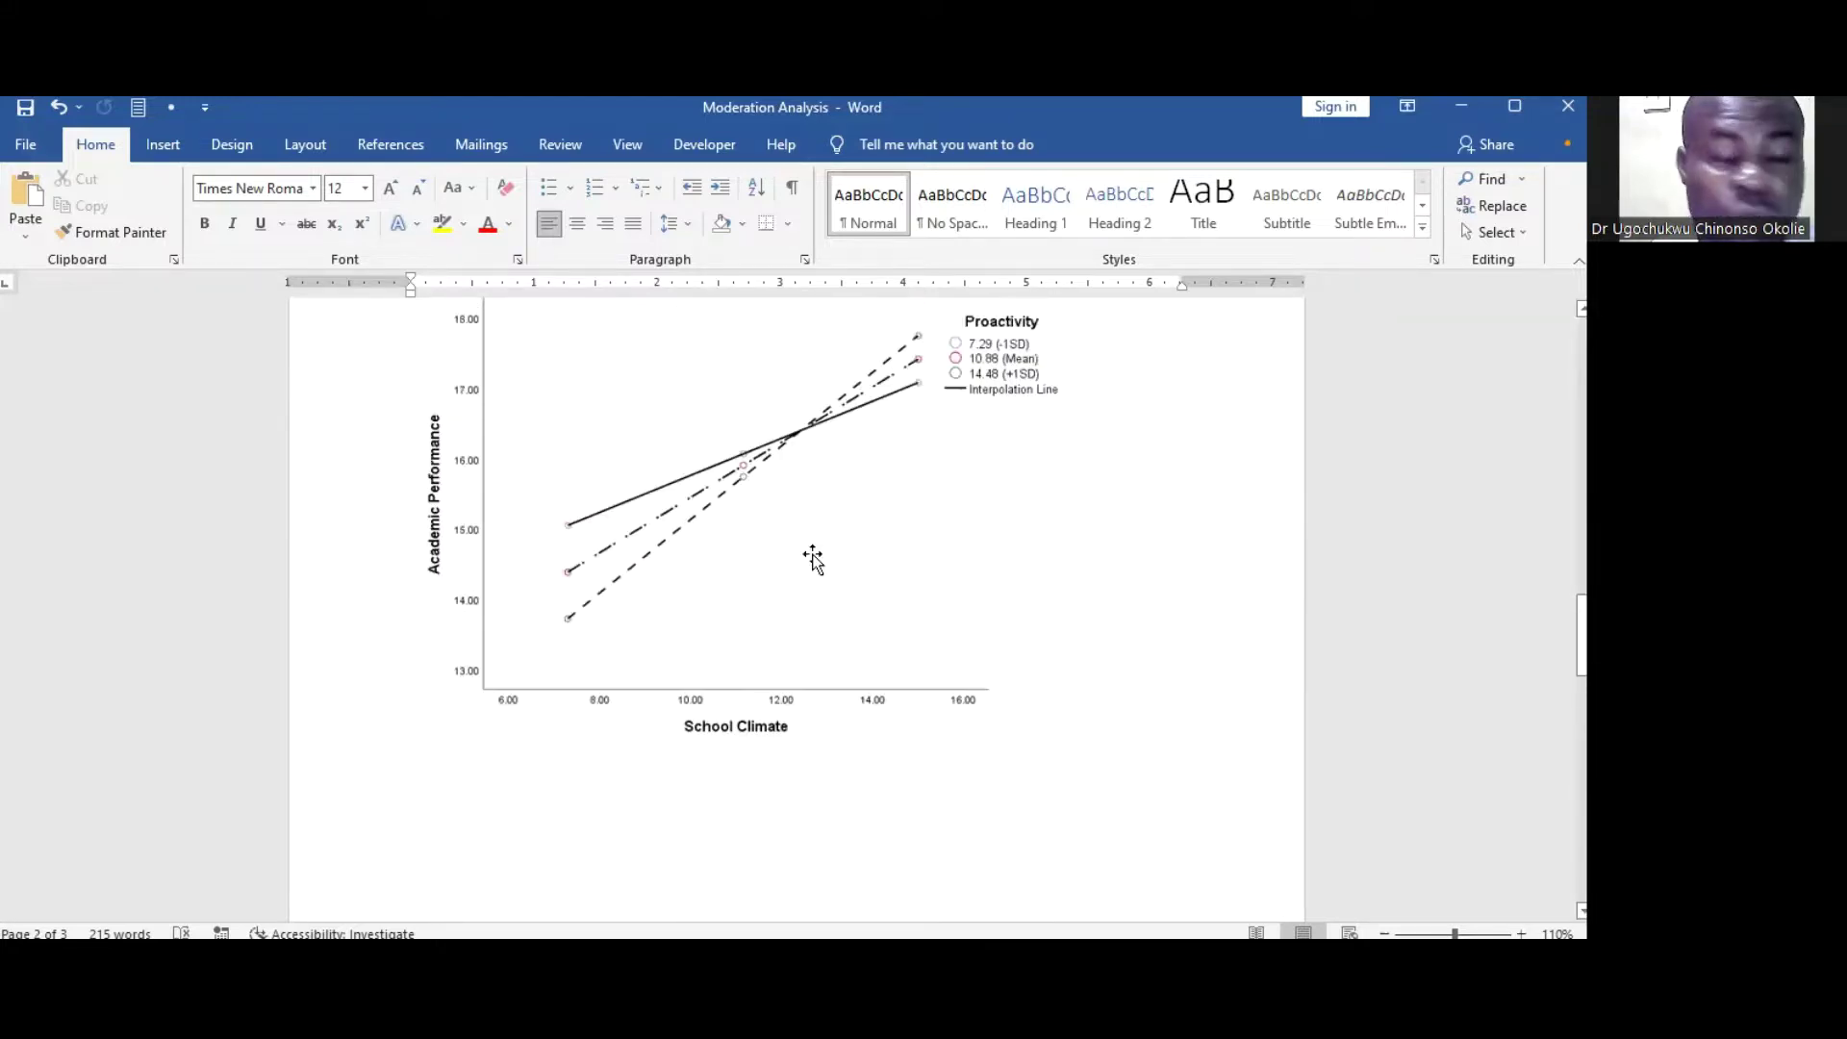
scroll(812, 556, up, 9)
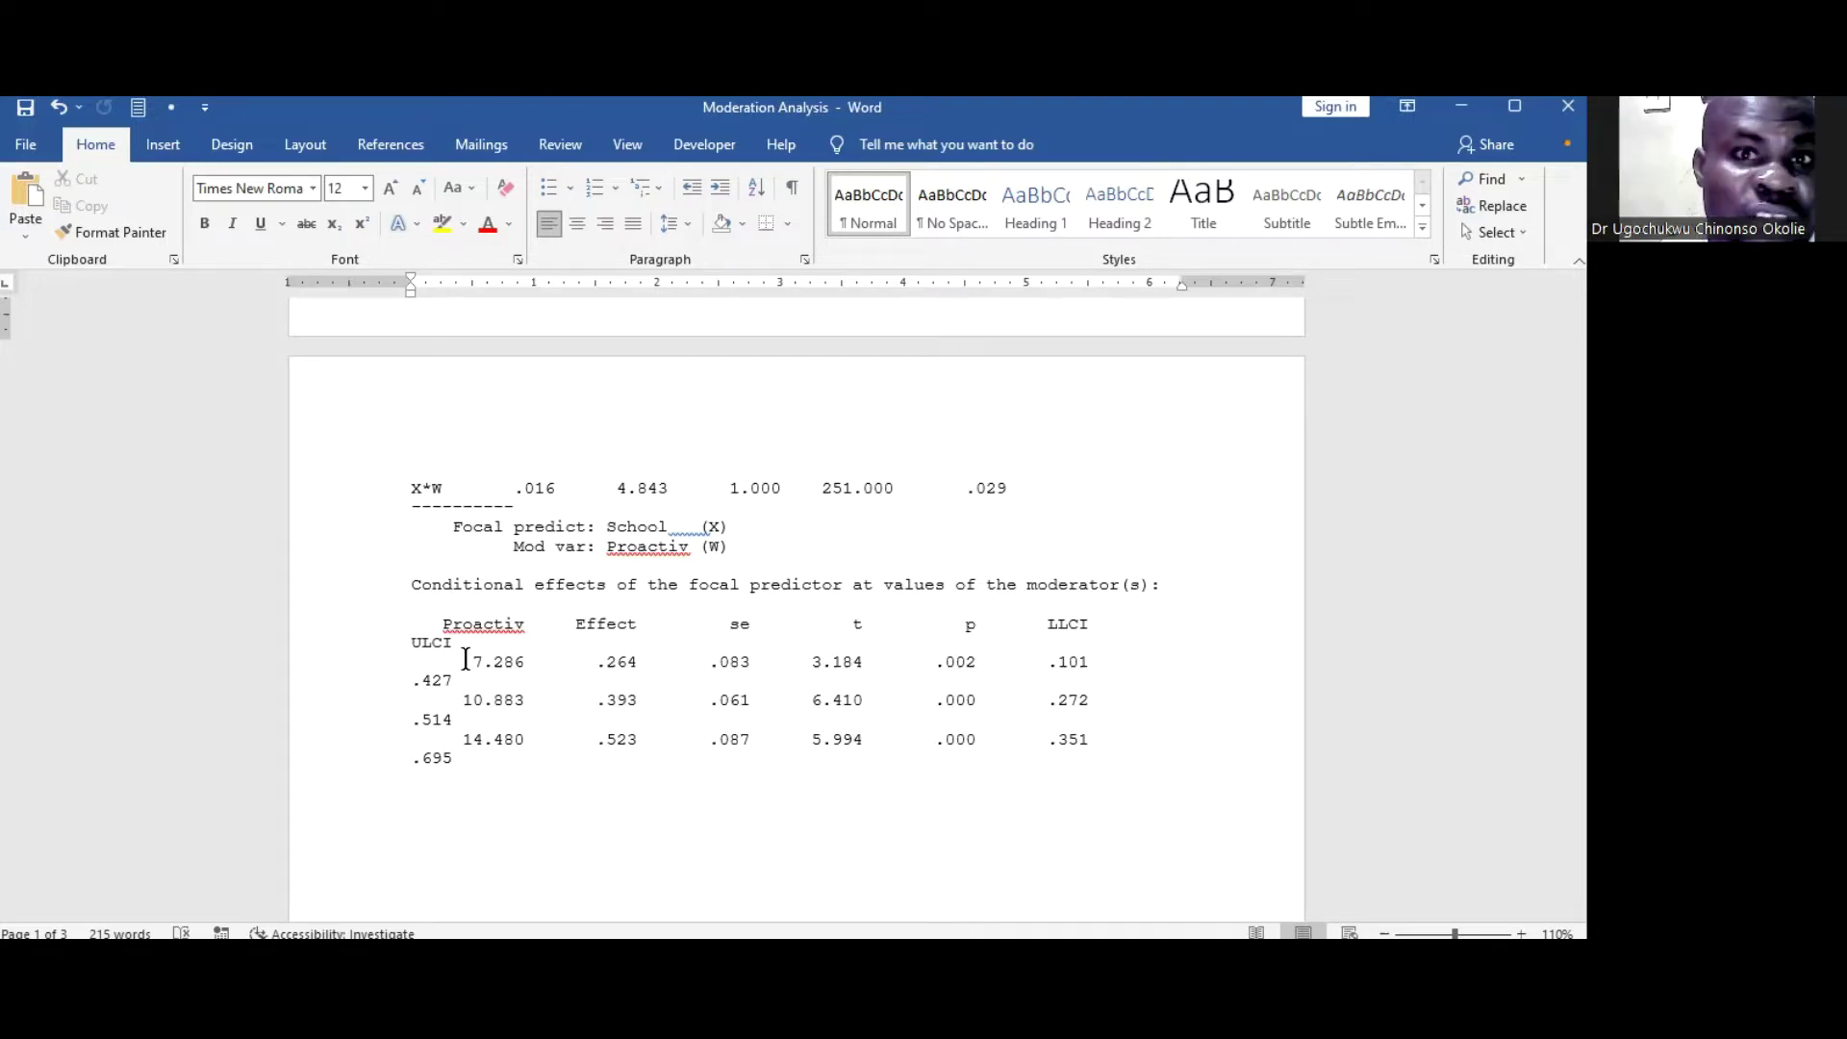
click(465, 659)
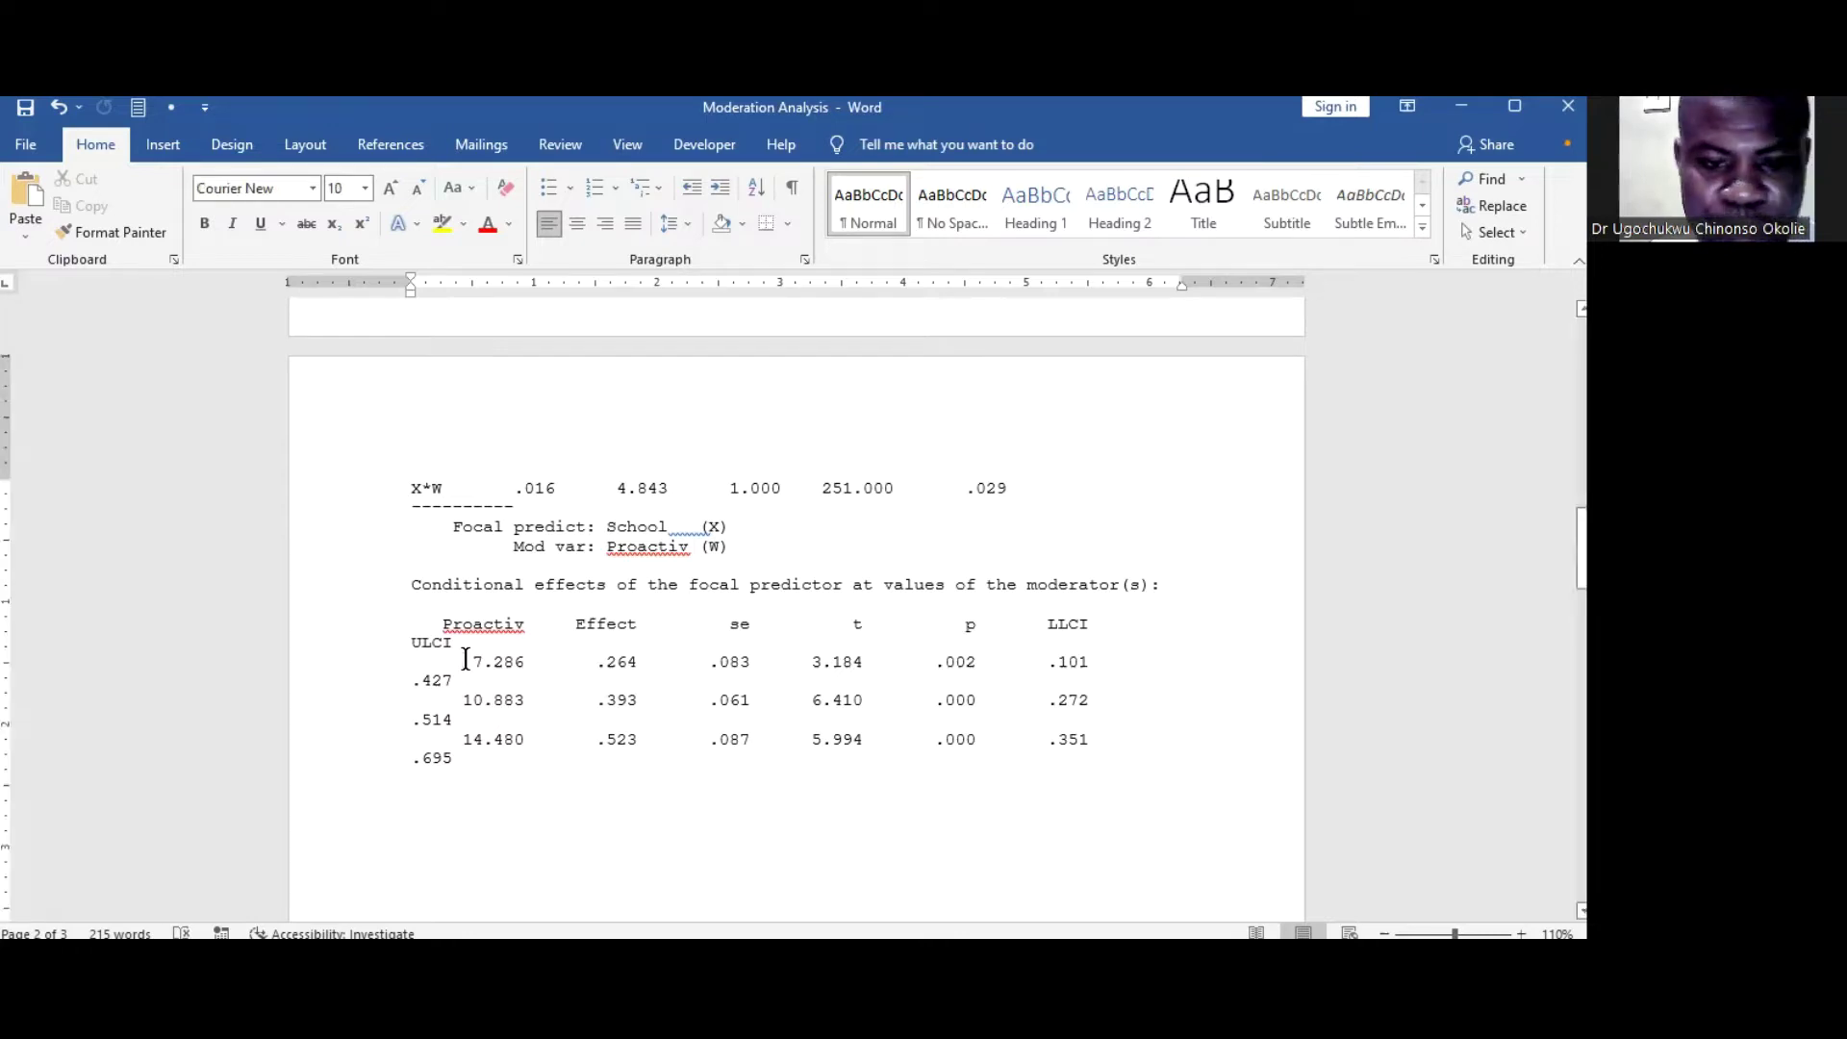